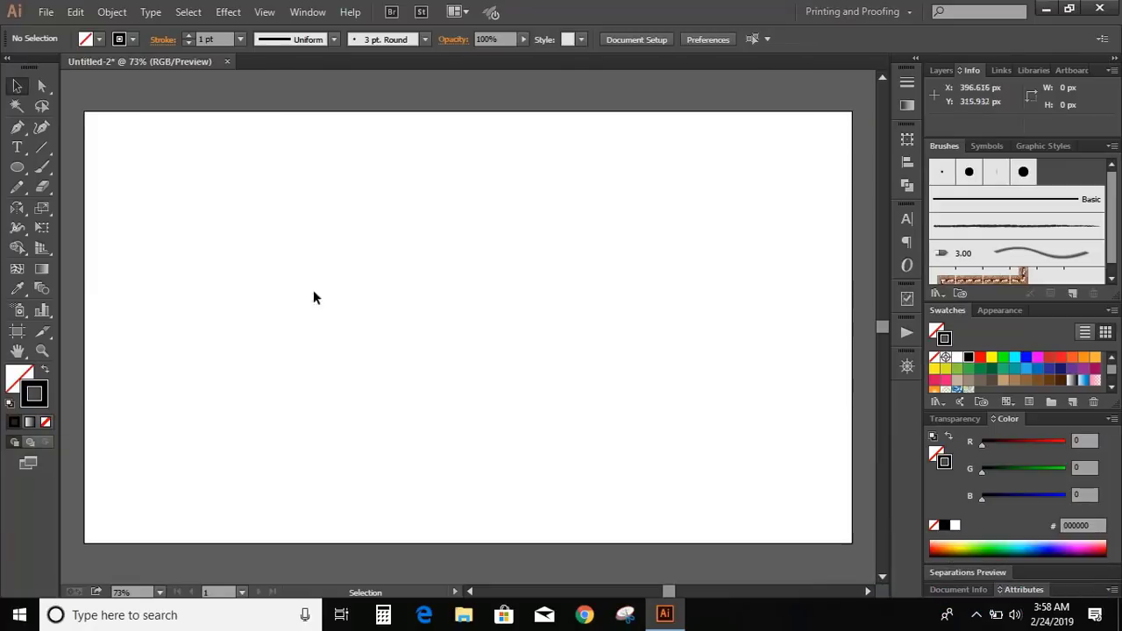
Draw three concentric unfilled circles on the artboard, about 595, 570 and 548 px in diameter
{"action": "left_click", "coordinate": [17, 169]}
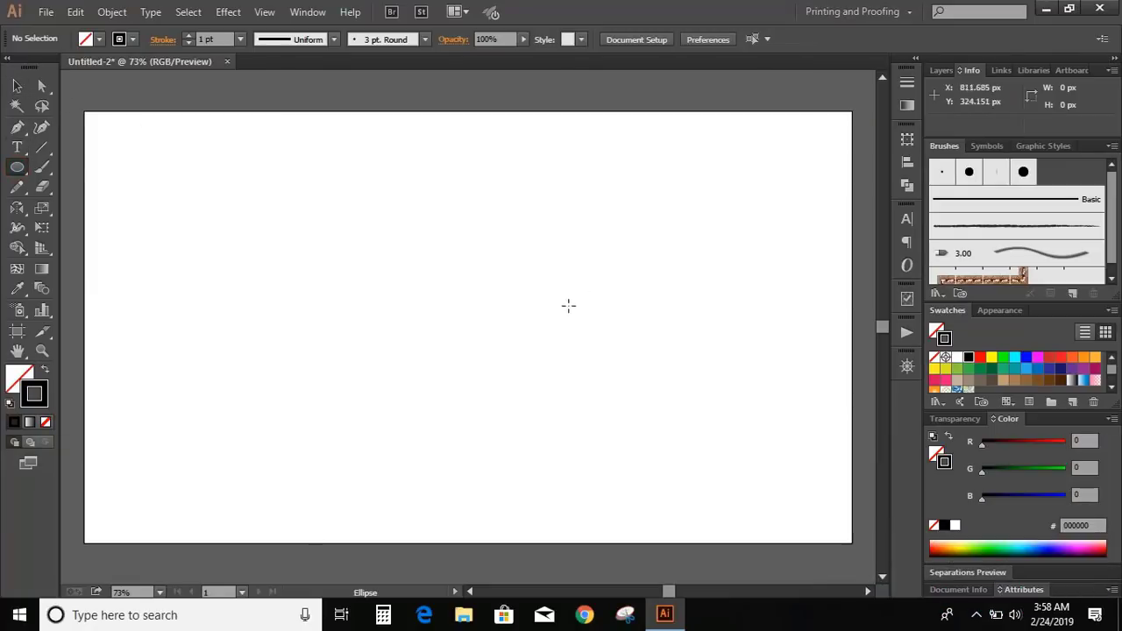
{"action": "left_click_drag", "start_coordinate": [445, 299], "coordinate": [624, 442]}
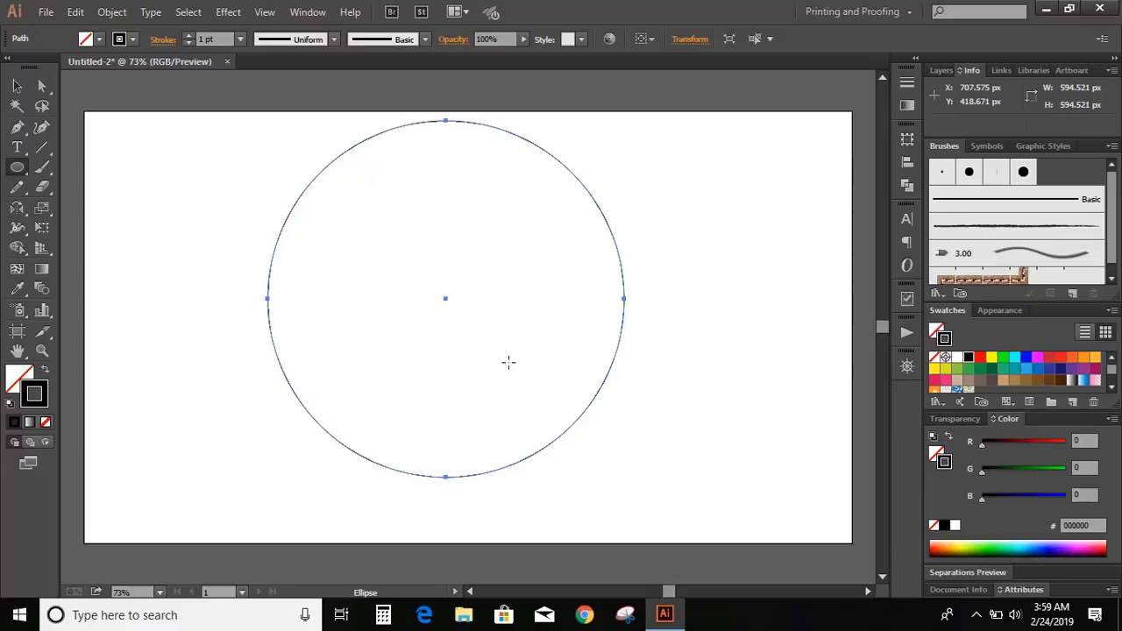
{"action": "left_click_drag", "start_coordinate": [445, 298], "coordinate": [617, 435]}
{"action": "left_click_drag", "start_coordinate": [454, 308], "coordinate": [609, 434]}
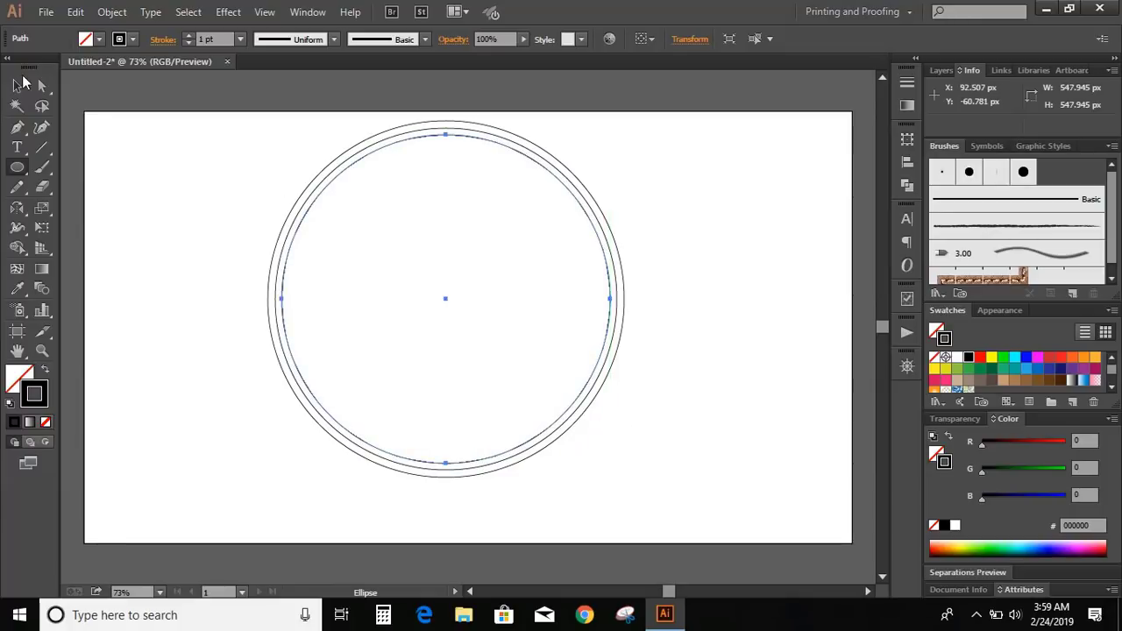
{"action": "key", "text": "v"}
{"action": "left_click", "coordinate": [156, 193]}
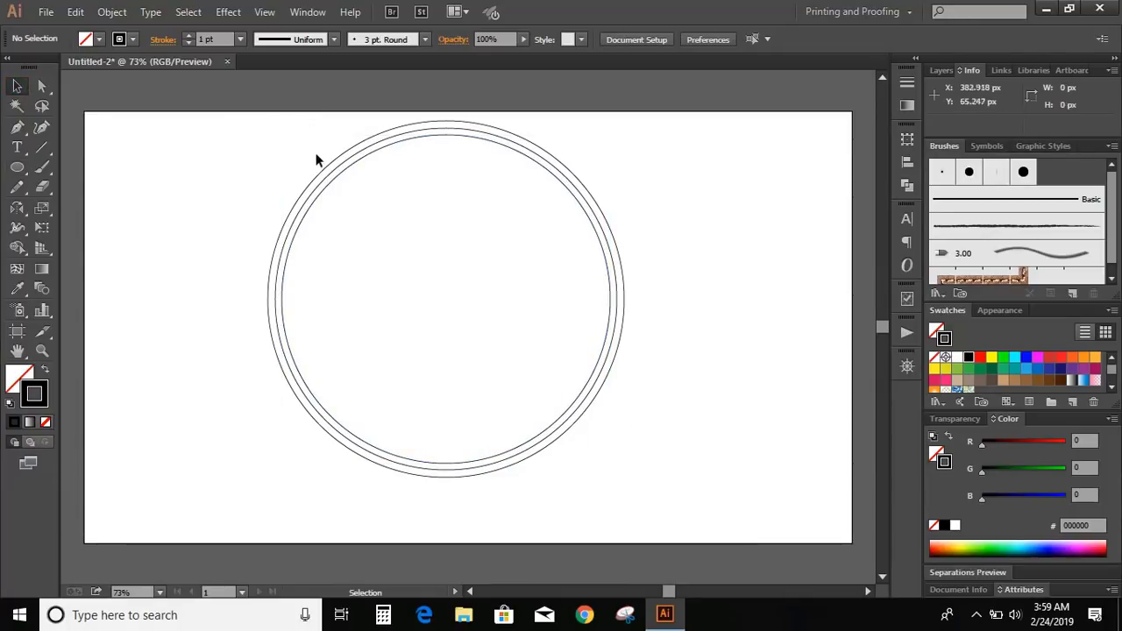
Set the outermost circle's stroke weight to 8 pt
{"action": "left_click", "coordinate": [322, 169]}
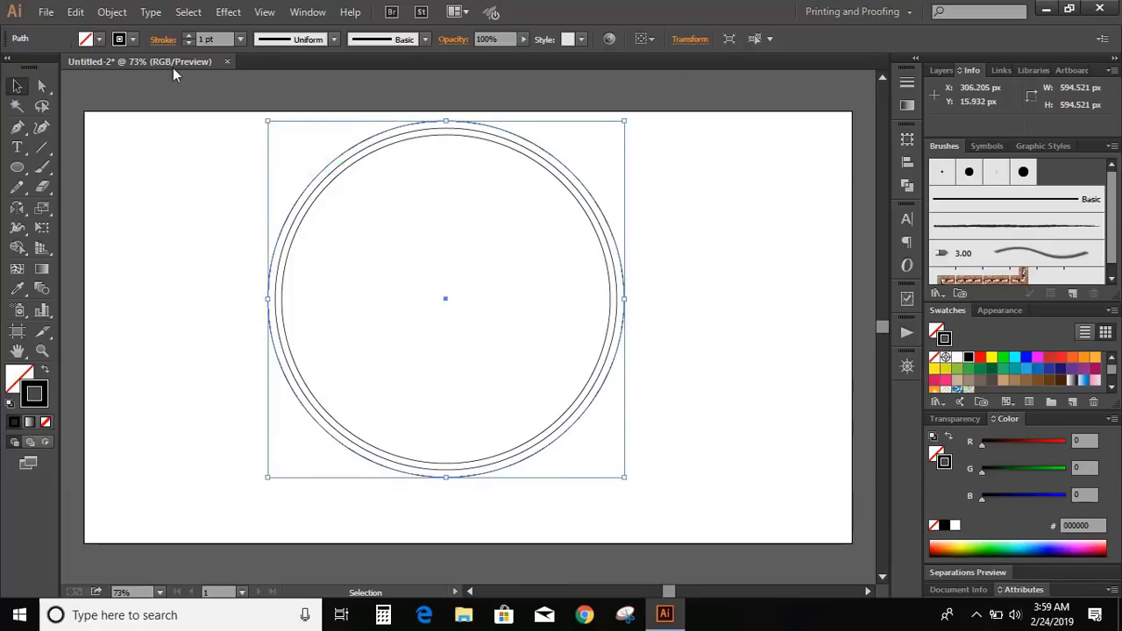
{"action": "left_click", "coordinate": [190, 37]}
{"action": "left_click", "coordinate": [190, 37]}
{"action": "left_click", "coordinate": [189, 36]}
{"action": "left_click", "coordinate": [190, 36]}
{"action": "left_click", "coordinate": [190, 37]}
{"action": "left_click", "coordinate": [189, 37]}
{"action": "left_click", "coordinate": [190, 37]}
{"action": "left_click", "coordinate": [198, 177]}
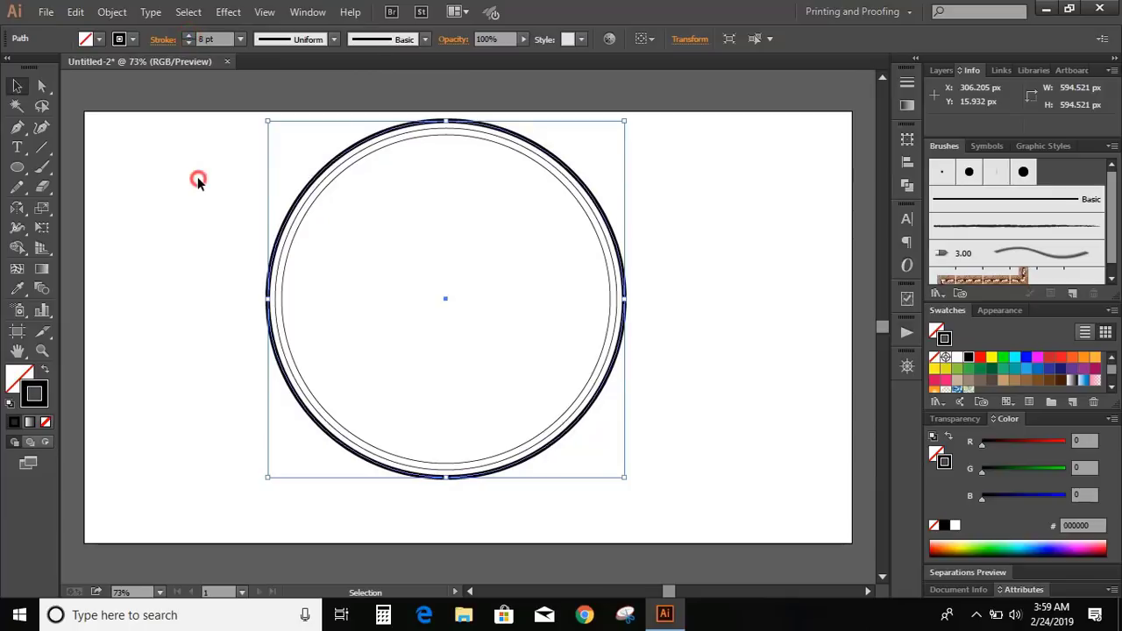
Set the middle circle's stroke weight to 5 pt
{"action": "left_click", "coordinate": [308, 198]}
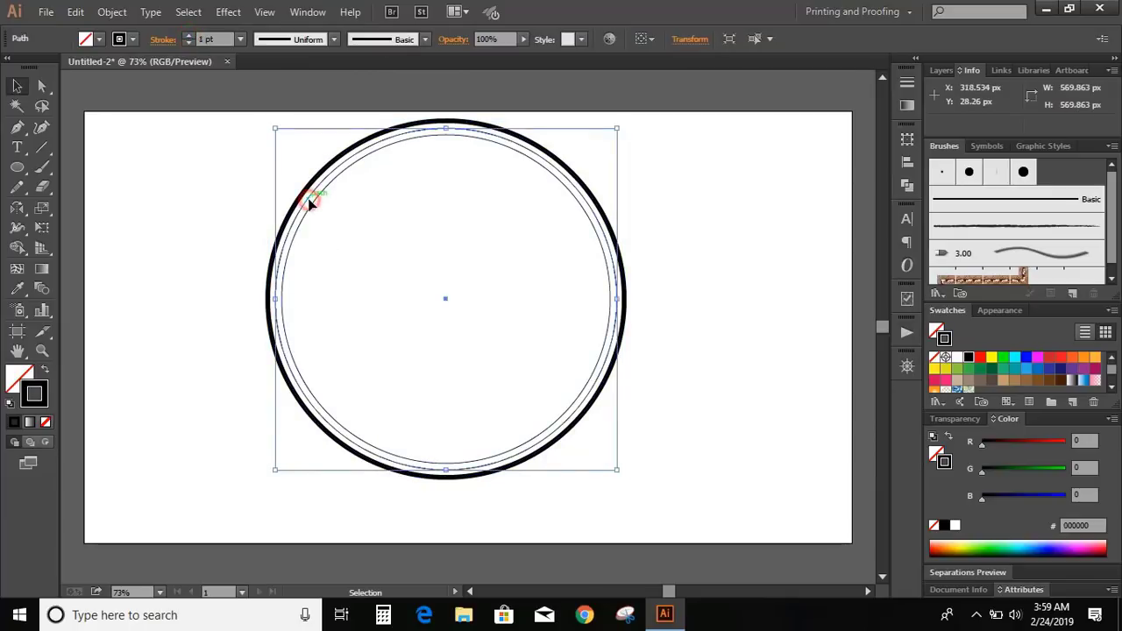
{"action": "left_click", "coordinate": [189, 36]}
{"action": "left_click", "coordinate": [190, 36]}
{"action": "left_click", "coordinate": [189, 36]}
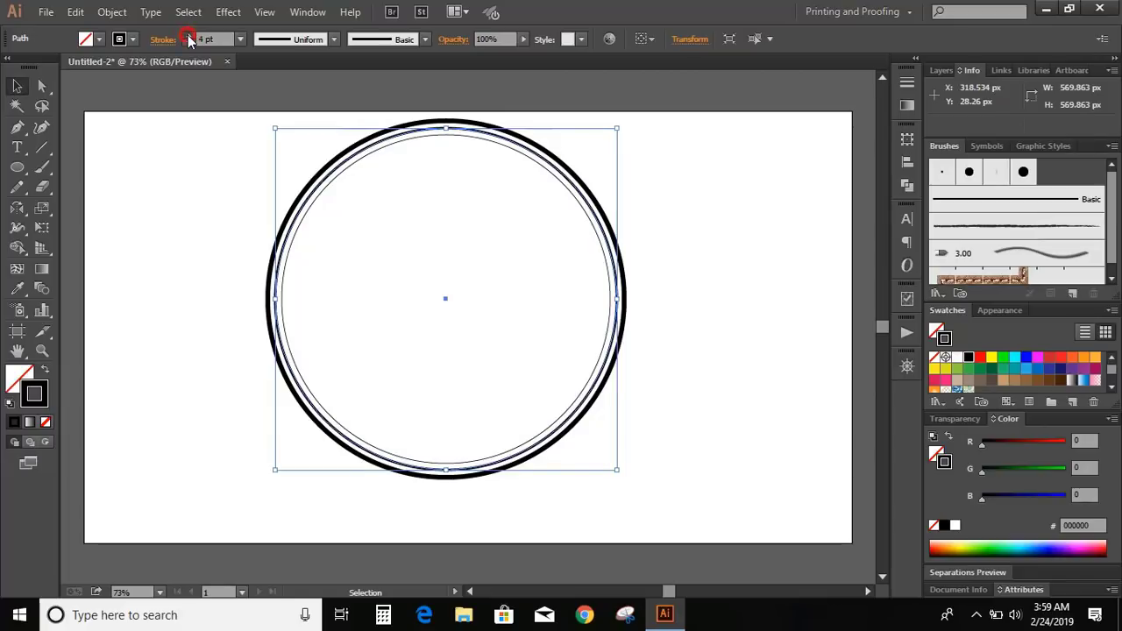
{"action": "left_click", "coordinate": [190, 39]}
{"action": "left_click", "coordinate": [185, 216]}
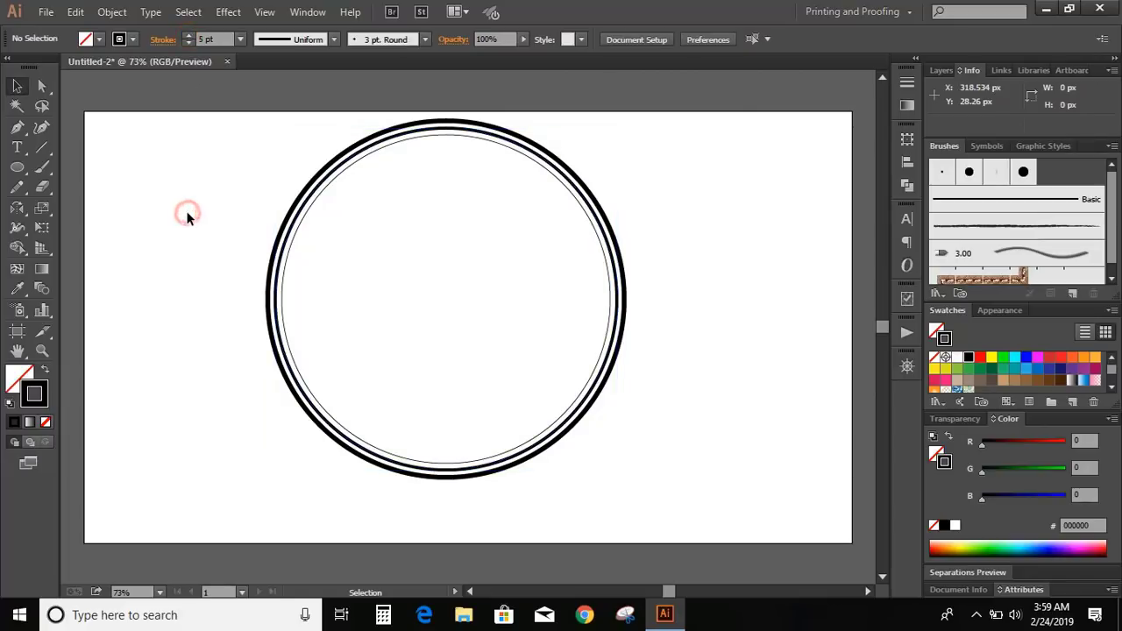
Set the innermost circle's stroke weight to 4 pt
{"action": "left_click", "coordinate": [308, 214]}
{"action": "left_click", "coordinate": [189, 37]}
{"action": "left_click", "coordinate": [189, 37]}
{"action": "left_click", "coordinate": [190, 37]}
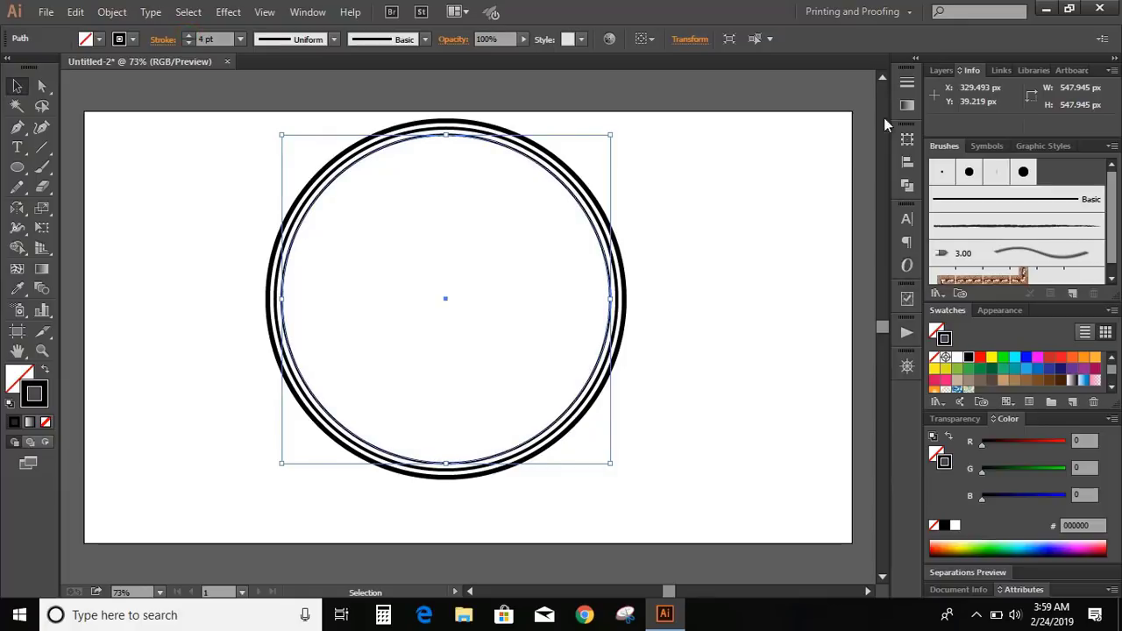
Make the innermost circle a dotted line with 0 pt dash, 15 pt gap, round cap and round corners
{"action": "left_click", "coordinate": [612, 180]}
{"action": "left_click", "coordinate": [574, 194]}
{"action": "left_click", "coordinate": [907, 82]}
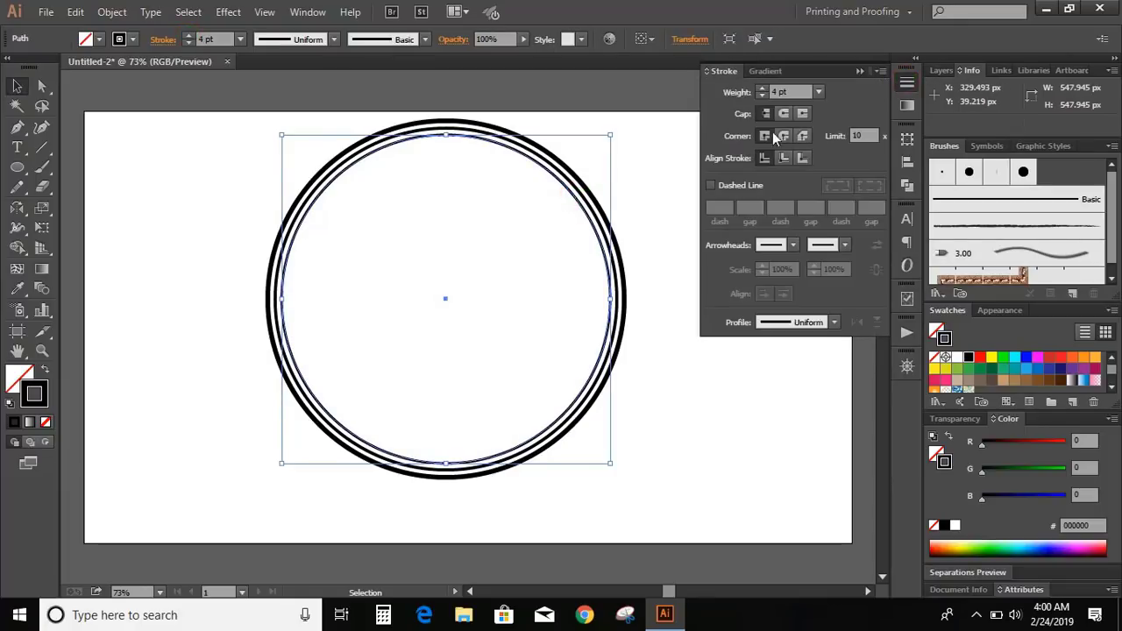
{"action": "left_click", "coordinate": [710, 185]}
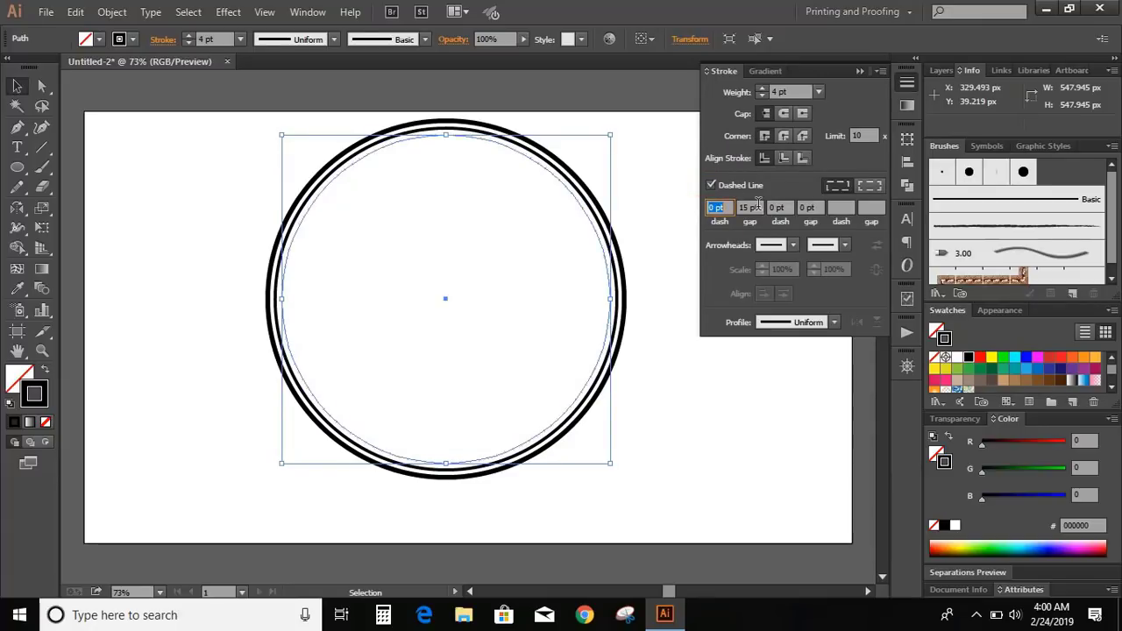
{"action": "left_click", "coordinate": [783, 137]}
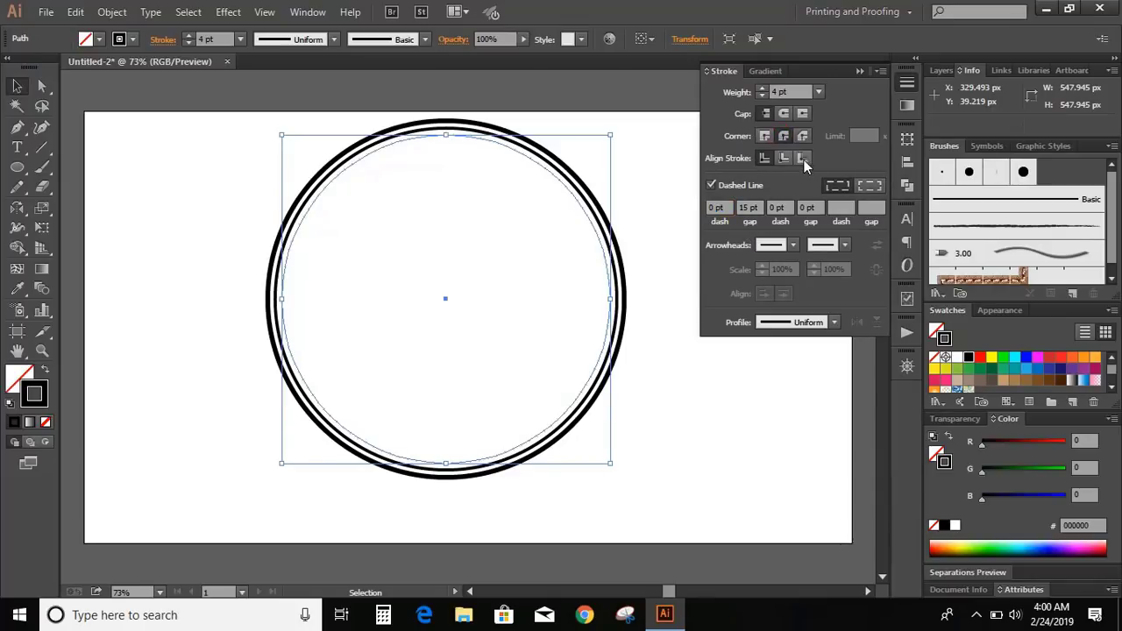
{"action": "left_click", "coordinate": [784, 114]}
Set the dotted innermost circle's stroke weight to 7 pt and deselect it
{"action": "left_click", "coordinate": [763, 98]}
{"action": "left_click", "coordinate": [763, 97]}
{"action": "left_click", "coordinate": [763, 97]}
{"action": "left_click", "coordinate": [763, 98]}
{"action": "left_click", "coordinate": [763, 97]}
{"action": "left_click", "coordinate": [763, 98]}
{"action": "left_click", "coordinate": [762, 97]}
{"action": "left_click", "coordinate": [763, 97]}
{"action": "left_click", "coordinate": [763, 97]}
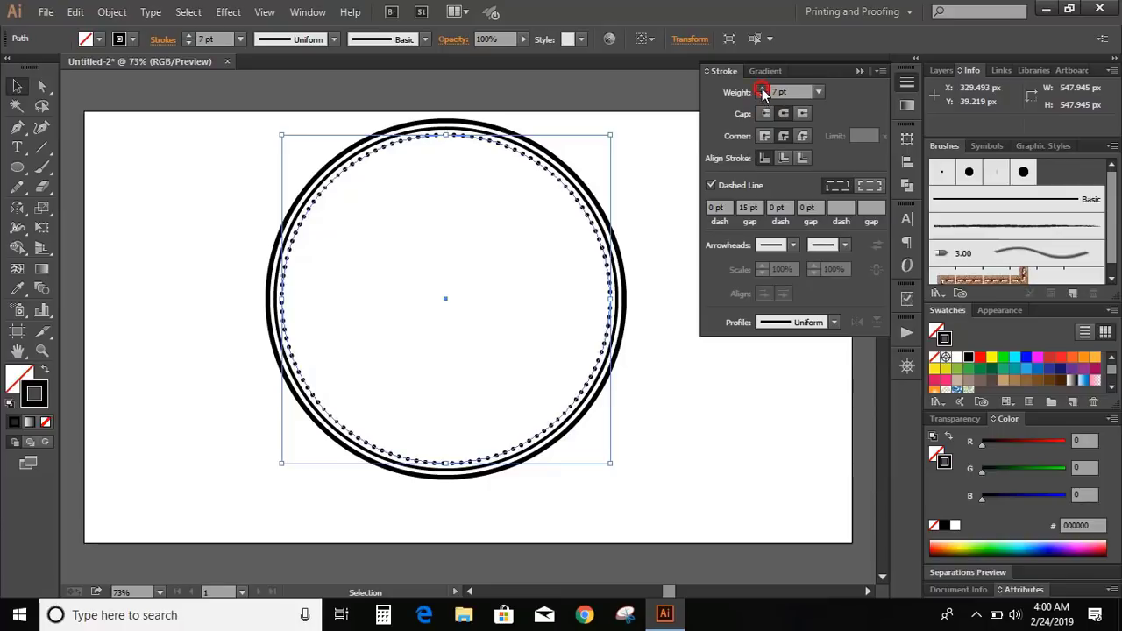
{"action": "left_click", "coordinate": [659, 168]}
Expand the fill and stroke of all three large circles into shapes
{"action": "left_click_drag", "start_coordinate": [260, 163], "coordinate": [361, 237]}
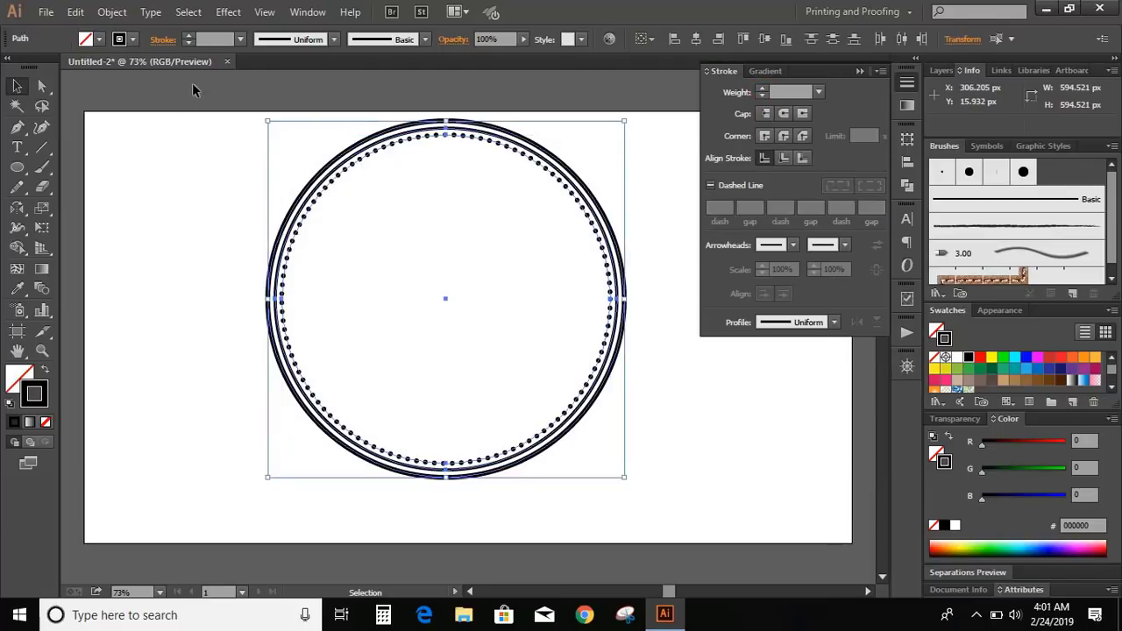
{"action": "left_click", "coordinate": [111, 11]}
{"action": "left_click", "coordinate": [174, 191]}
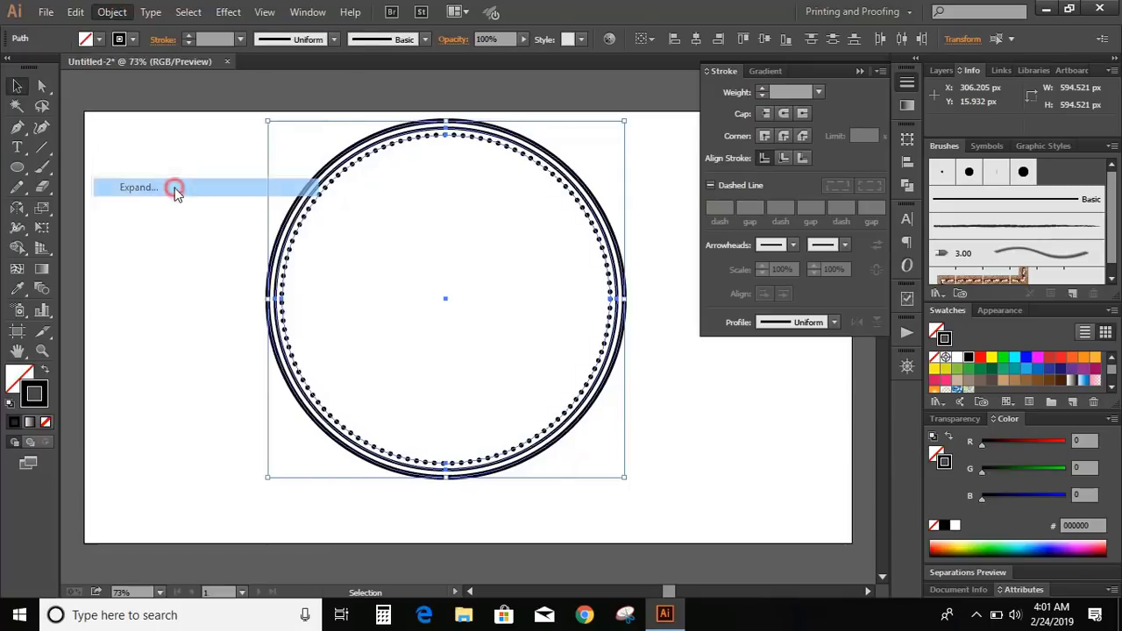
{"action": "left_click", "coordinate": [522, 401]}
{"action": "left_click", "coordinate": [209, 231]}
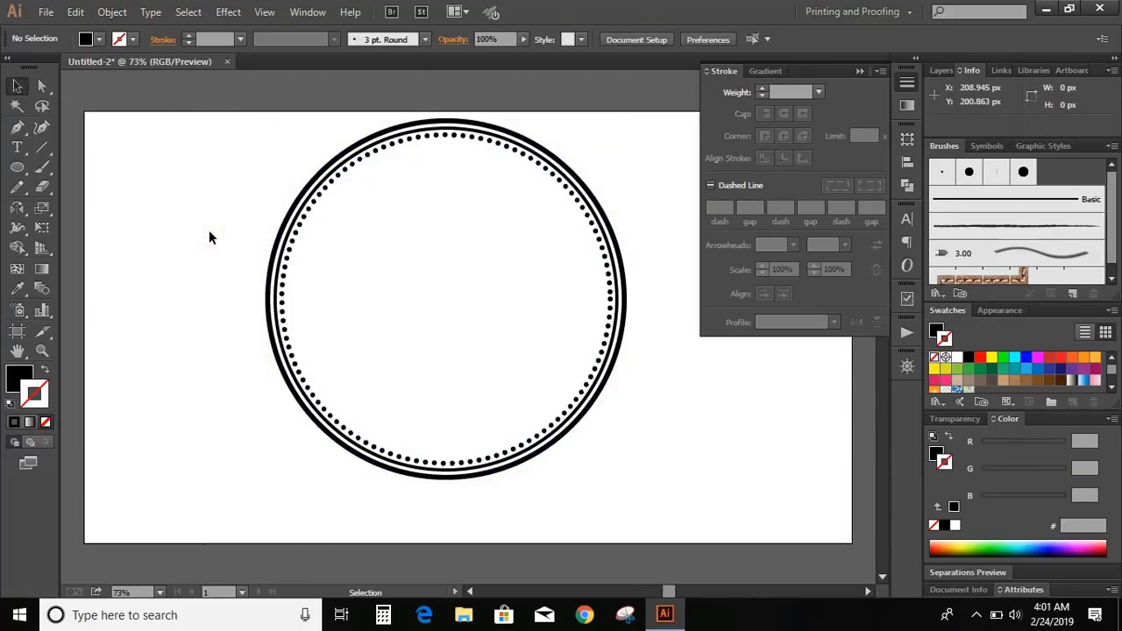
Draw two concentric small circles beside the large ring, about 203 and 186 px wide, with black stroke and no fill
{"action": "left_click", "coordinate": [17, 166]}
{"action": "left_click_drag", "start_coordinate": [196, 263], "coordinate": [254, 322]}
{"action": "left_click", "coordinate": [27, 393]}
{"action": "key", "text": "shift+x"}
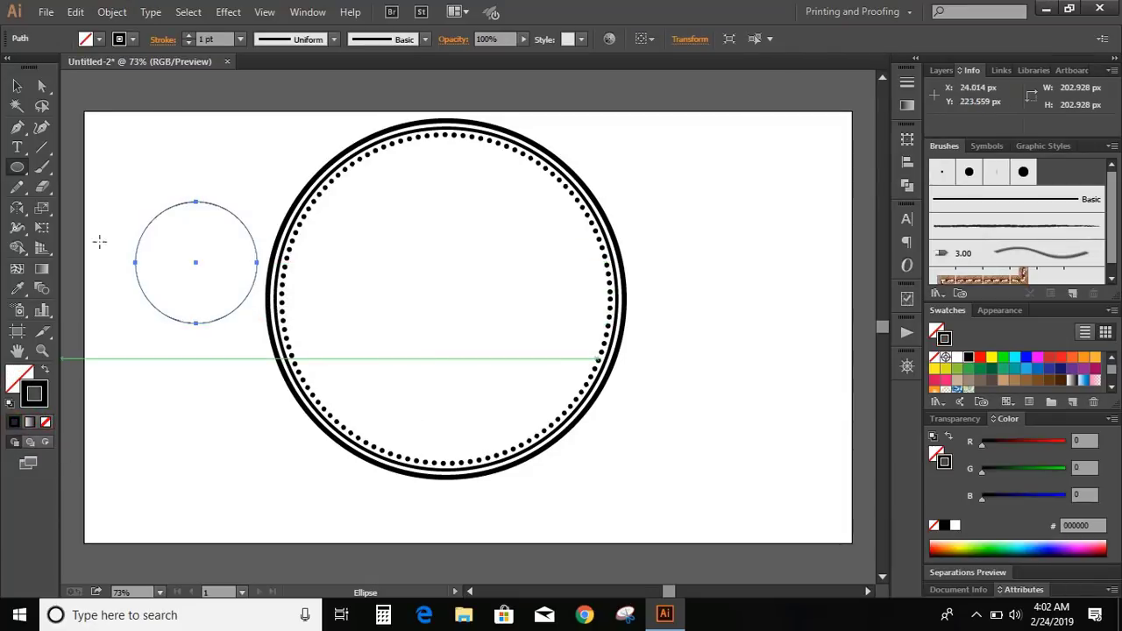
{"action": "left_click", "coordinate": [199, 268]}
{"action": "left_click_drag", "start_coordinate": [199, 268], "coordinate": [251, 317]}
{"action": "key", "text": "v"}
{"action": "left_click", "coordinate": [207, 220]}
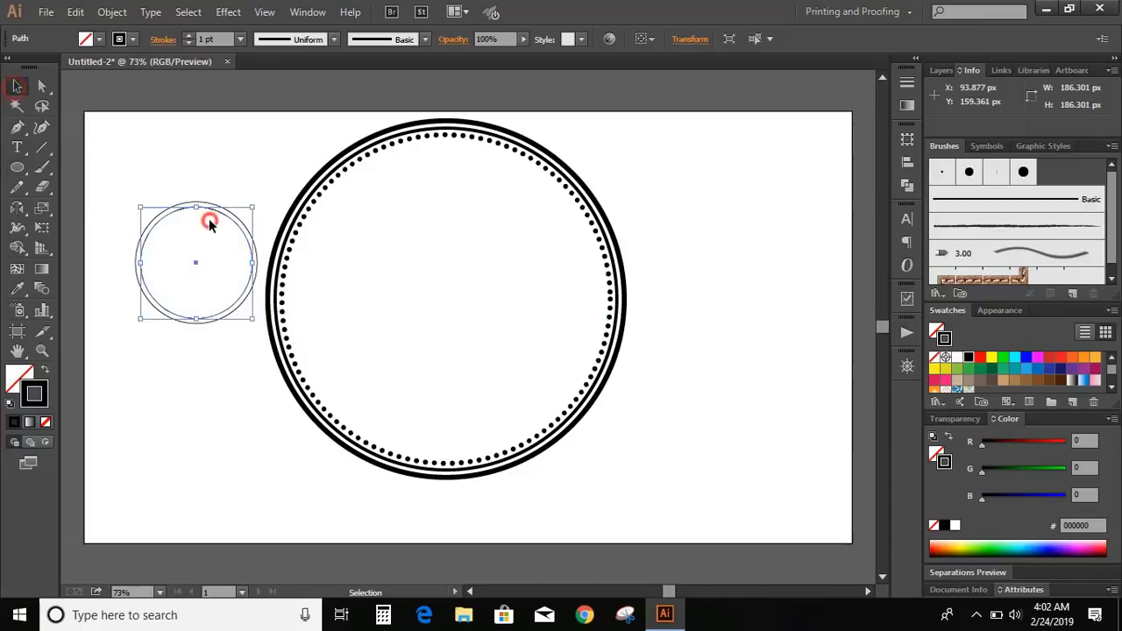
Set the stroke weight of the outer small circle to 4 pt
{"action": "left_click", "coordinate": [196, 204]}
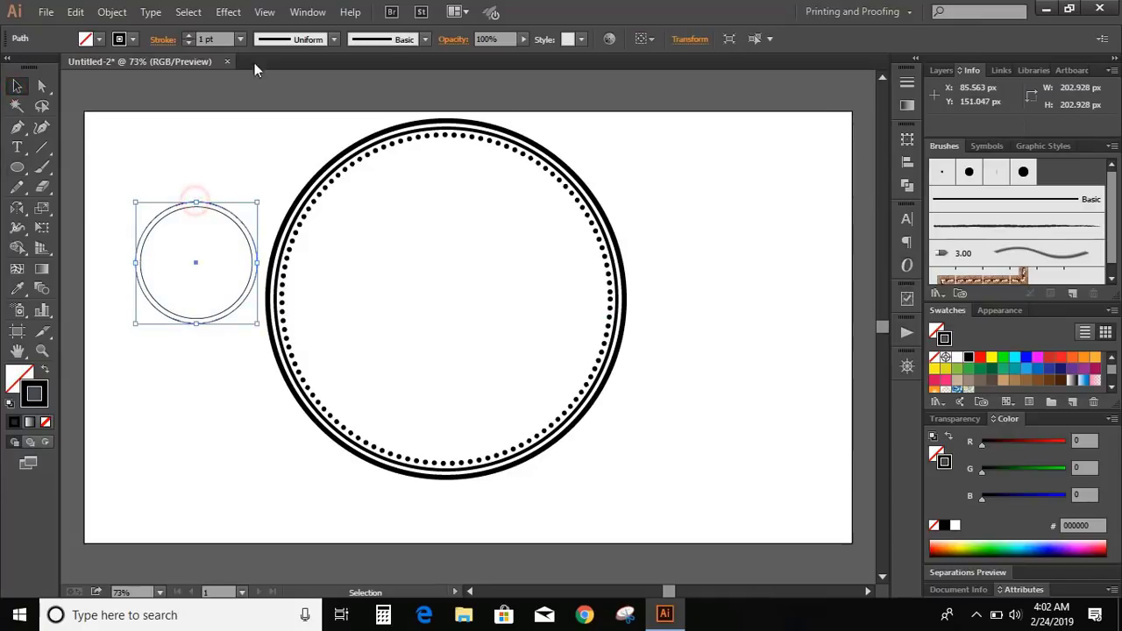
{"action": "left_click", "coordinate": [189, 35]}
{"action": "left_click", "coordinate": [189, 36]}
{"action": "left_click", "coordinate": [141, 240]}
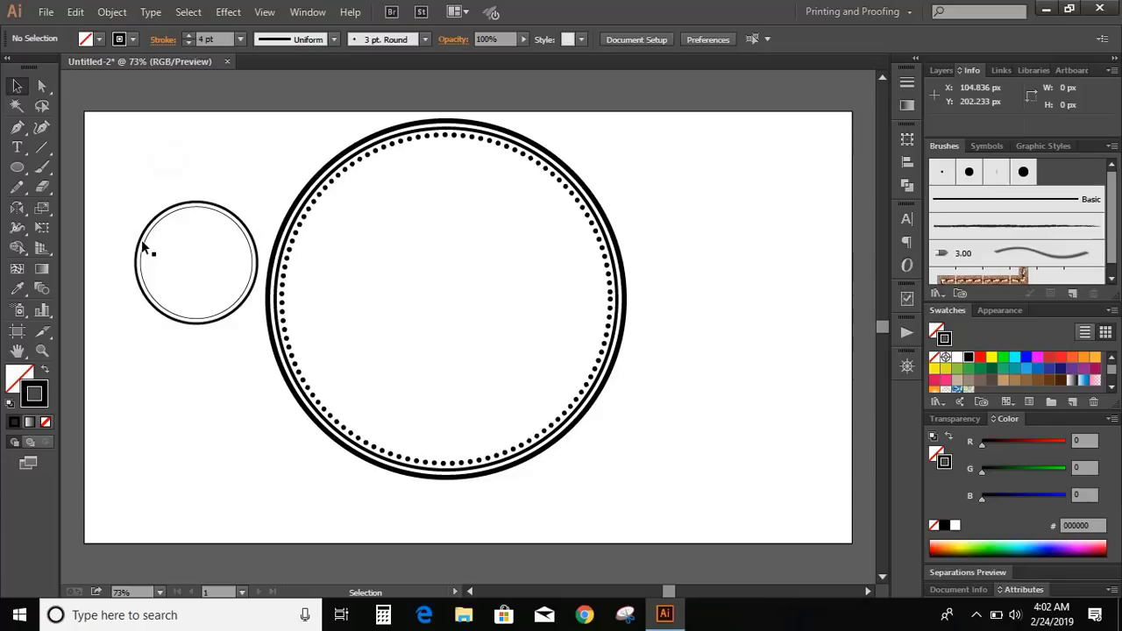
Thicken the stroke of the inner small circle
{"action": "left_click", "coordinate": [163, 220]}
{"action": "left_click", "coordinate": [187, 36]}
{"action": "left_click", "coordinate": [187, 36]}
{"action": "left_click", "coordinate": [253, 187]}
Expand the fill and stroke of the two small circles into shapes
{"action": "left_click_drag", "start_coordinate": [156, 173], "coordinate": [217, 365]}
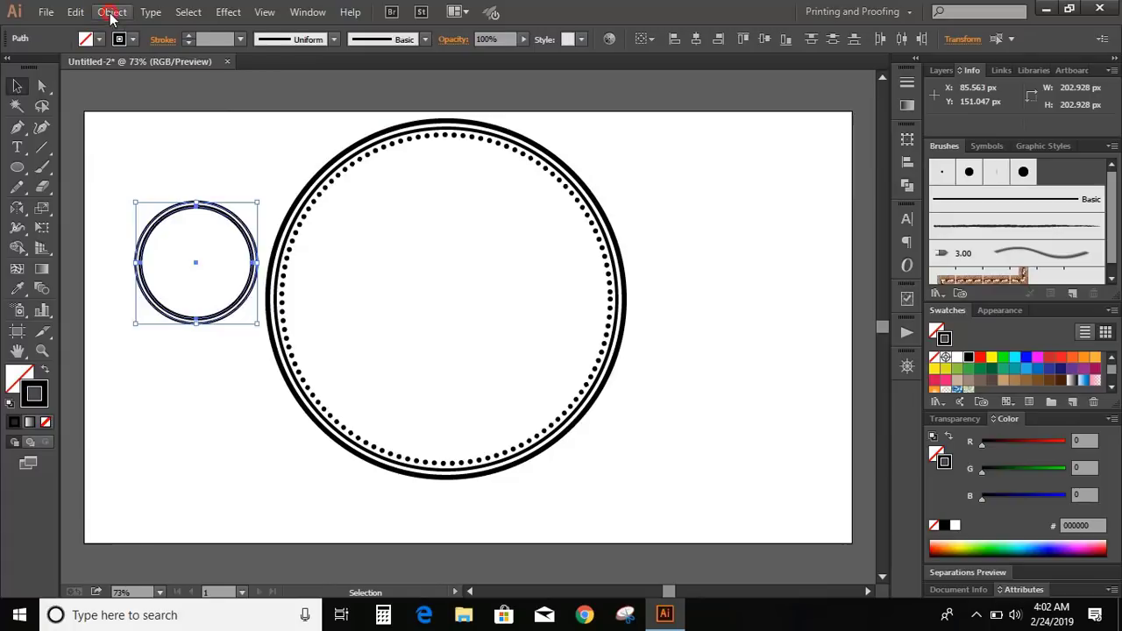
{"action": "left_click", "coordinate": [151, 12]}
{"action": "mouse_move", "coordinate": [111, 12]}
{"action": "left_click", "coordinate": [140, 185]}
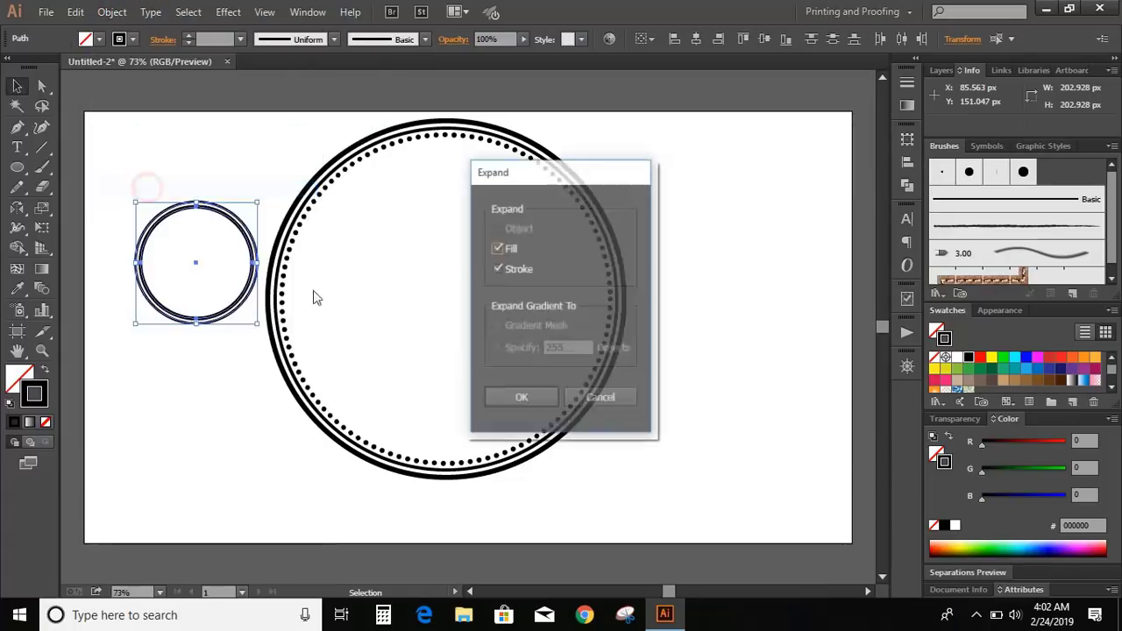
{"action": "left_click", "coordinate": [511, 395]}
{"action": "left_click", "coordinate": [253, 184]}
Place two black dots about 25 px wide on the left and right sides of the small double ring
{"action": "left_click", "coordinate": [17, 168]}
{"action": "mouse_move", "coordinate": [106, 181]}
{"action": "left_mouse_down"}
{"action": "mouse_move", "coordinate": [128, 204]}
{"action": "mouse_move", "coordinate": [143, 275]}
{"action": "mouse_move", "coordinate": [257, 263]}
{"action": "left_mouse_up"}
{"action": "left_click", "coordinate": [18, 86]}
{"action": "left_click", "coordinate": [152, 142]}
{"action": "left_click", "coordinate": [262, 184]}
{"action": "left_click", "coordinate": [140, 267]}
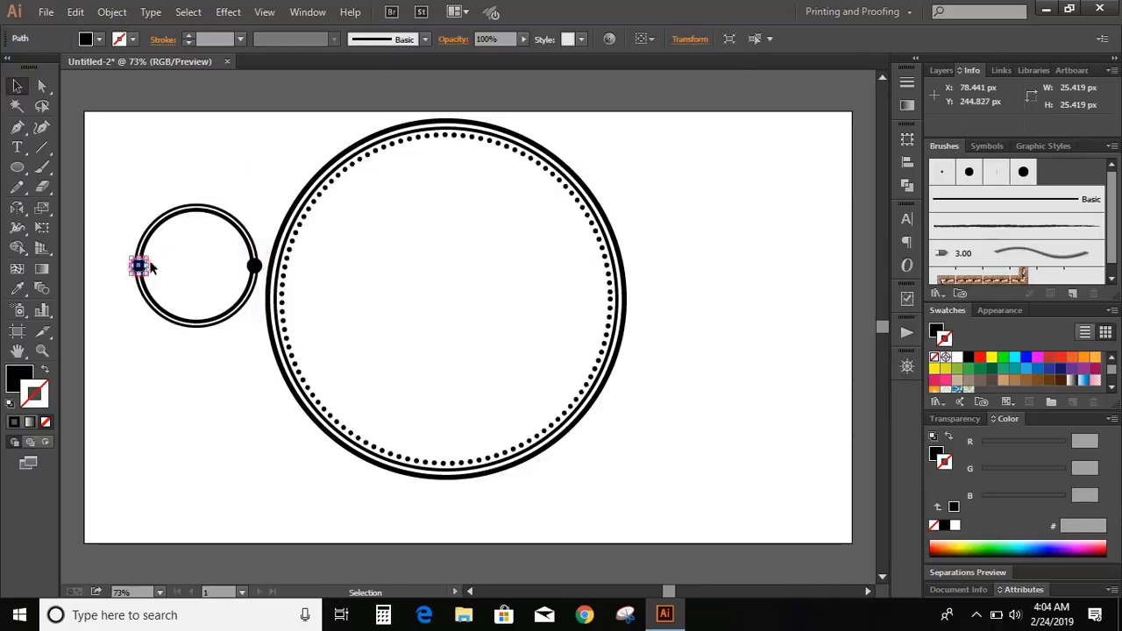
Copy both dots on the small ring and paste the duplicates in place
{"action": "left_click", "coordinate": [255, 266], "text": "shift"}
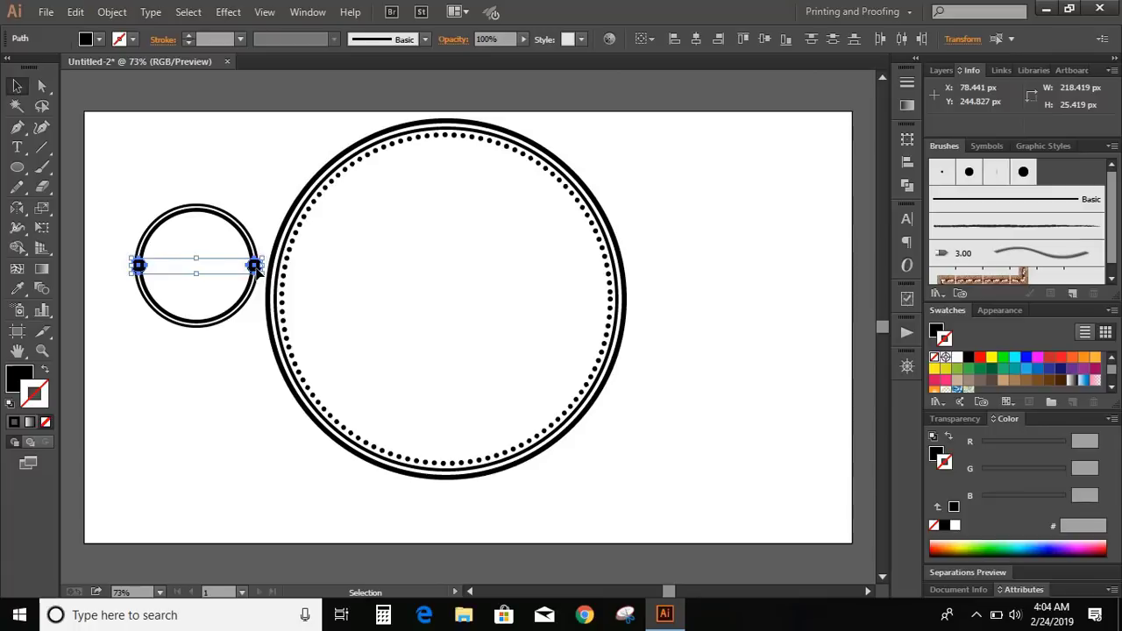
{"action": "left_click", "coordinate": [76, 12]}
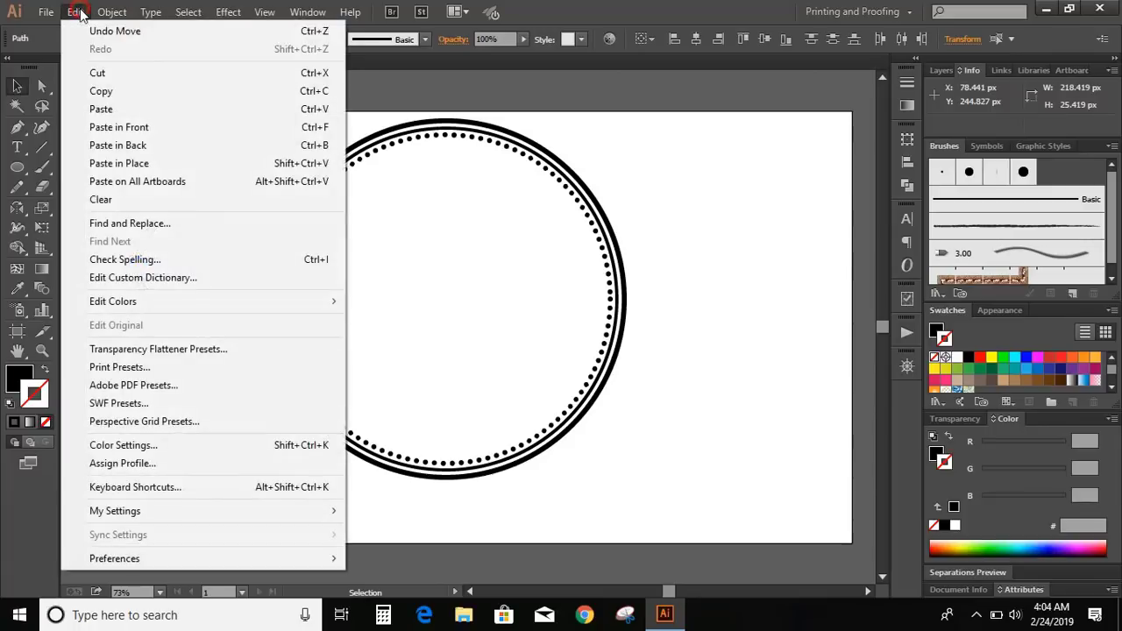
{"action": "left_click", "coordinate": [102, 91]}
{"action": "left_click", "coordinate": [75, 12]}
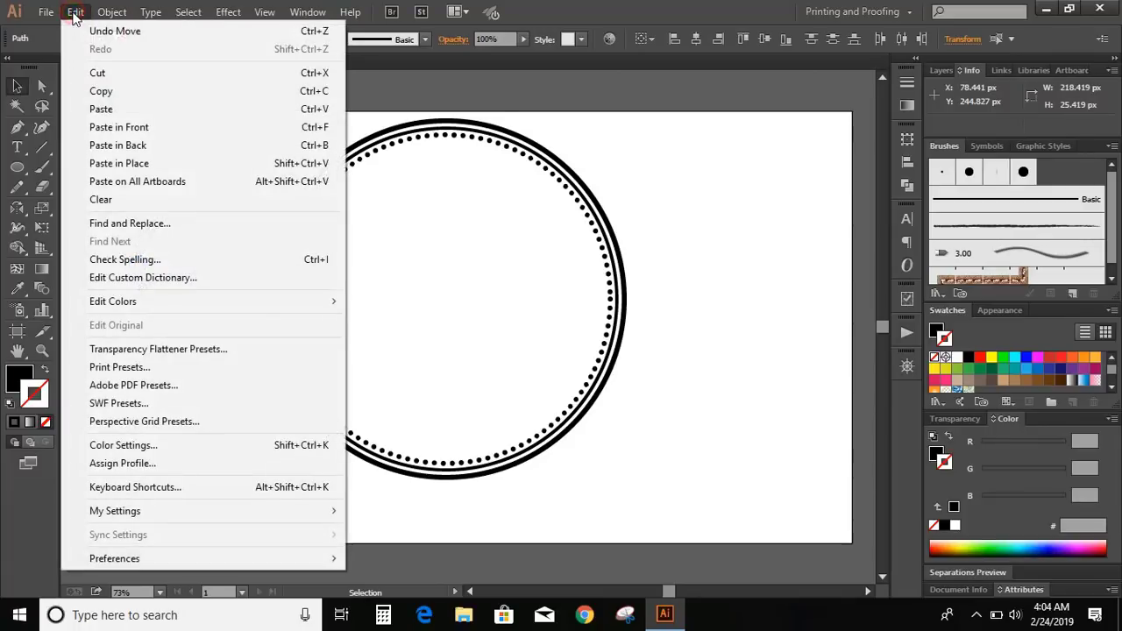
{"action": "left_click", "coordinate": [136, 164]}
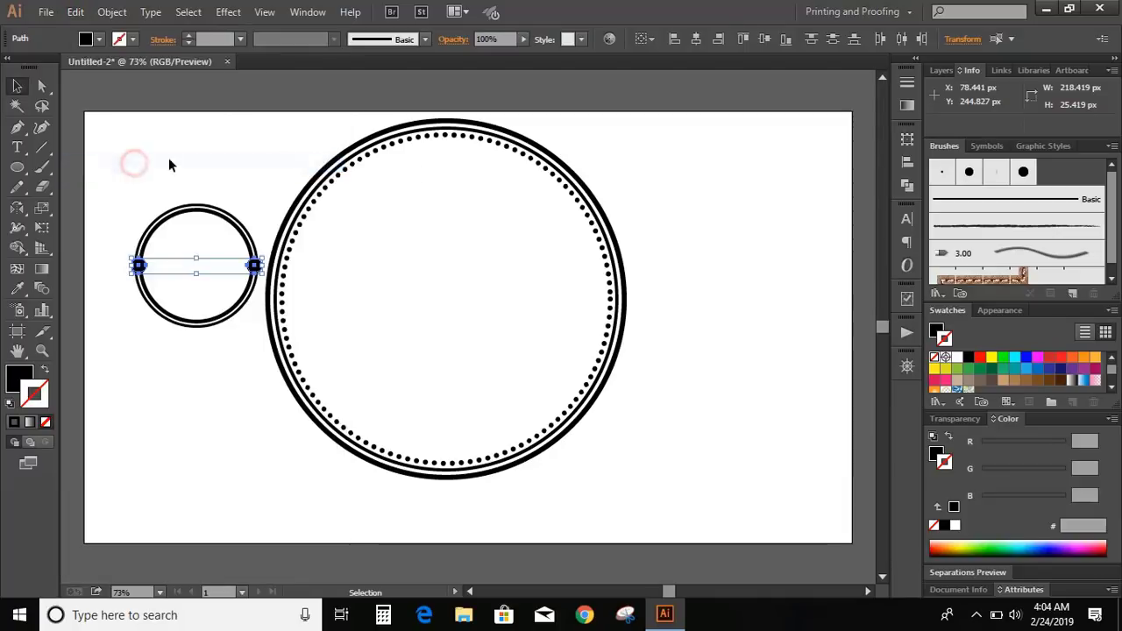
Give the pasted dots a cyan (00FFFF) stroke of 7 pt
{"action": "left_click", "coordinate": [1015, 359]}
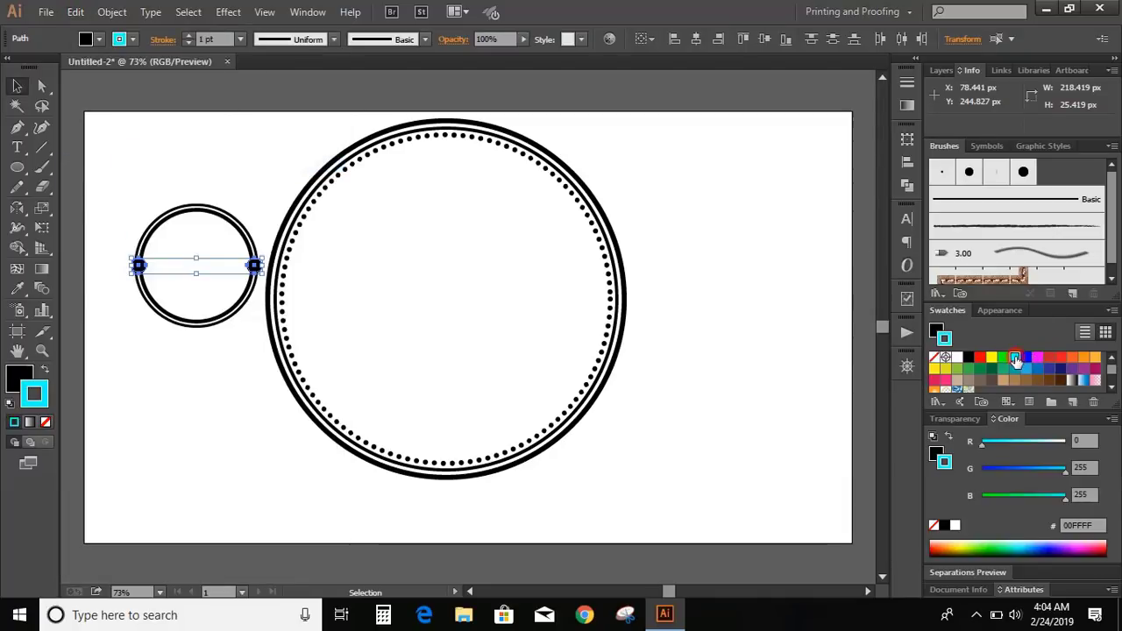
{"action": "left_click", "coordinate": [188, 37]}
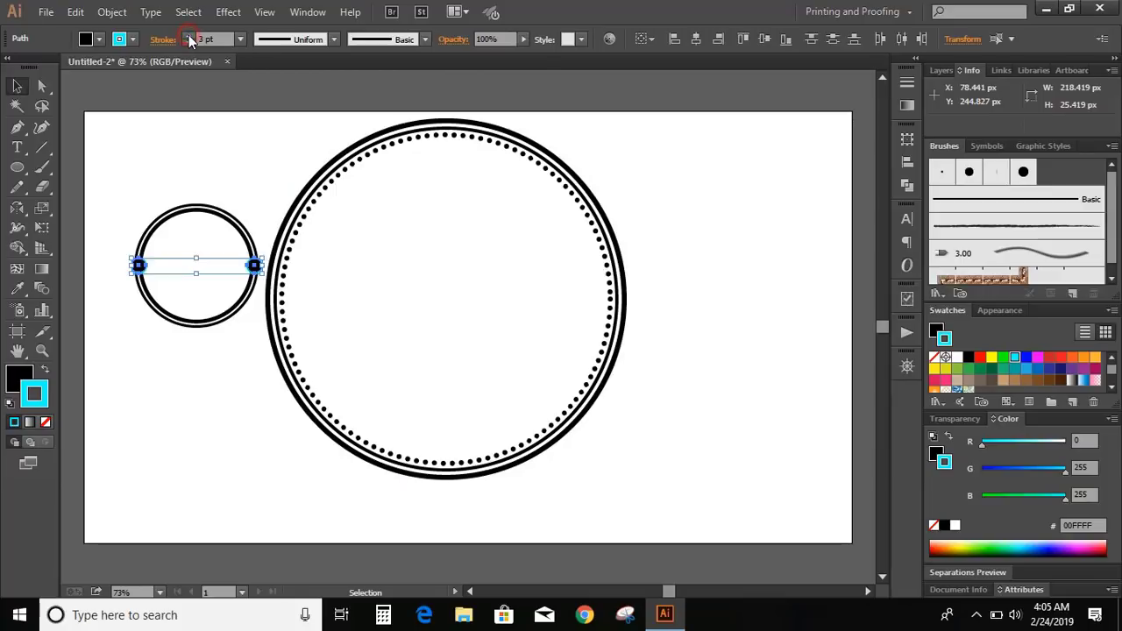
{"action": "left_click", "coordinate": [189, 36]}
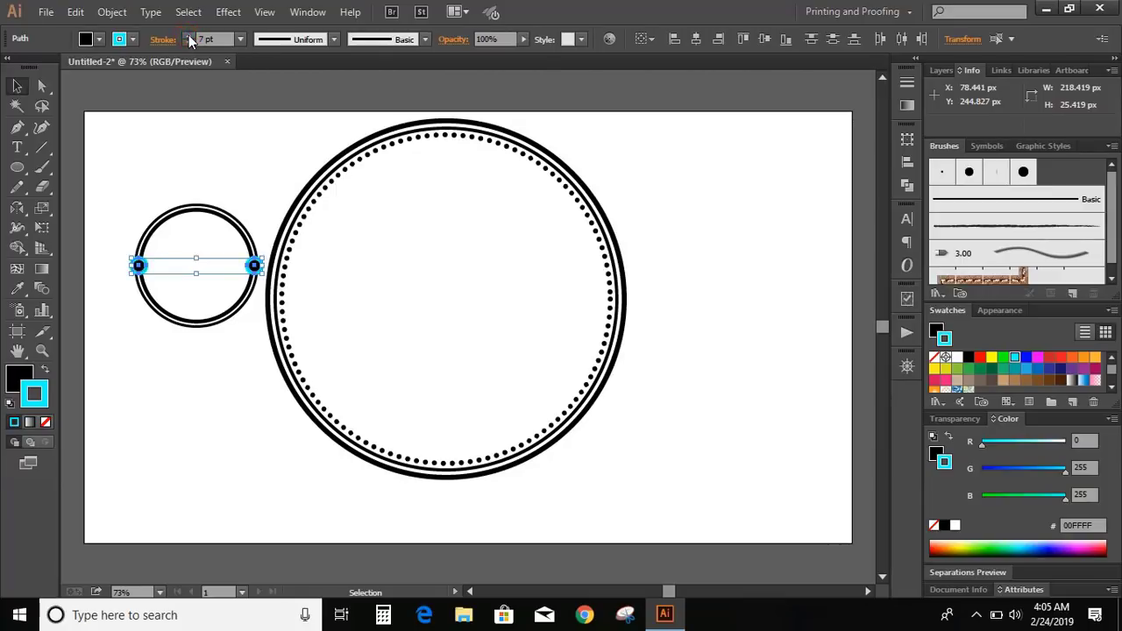
{"action": "left_click", "coordinate": [189, 43]}
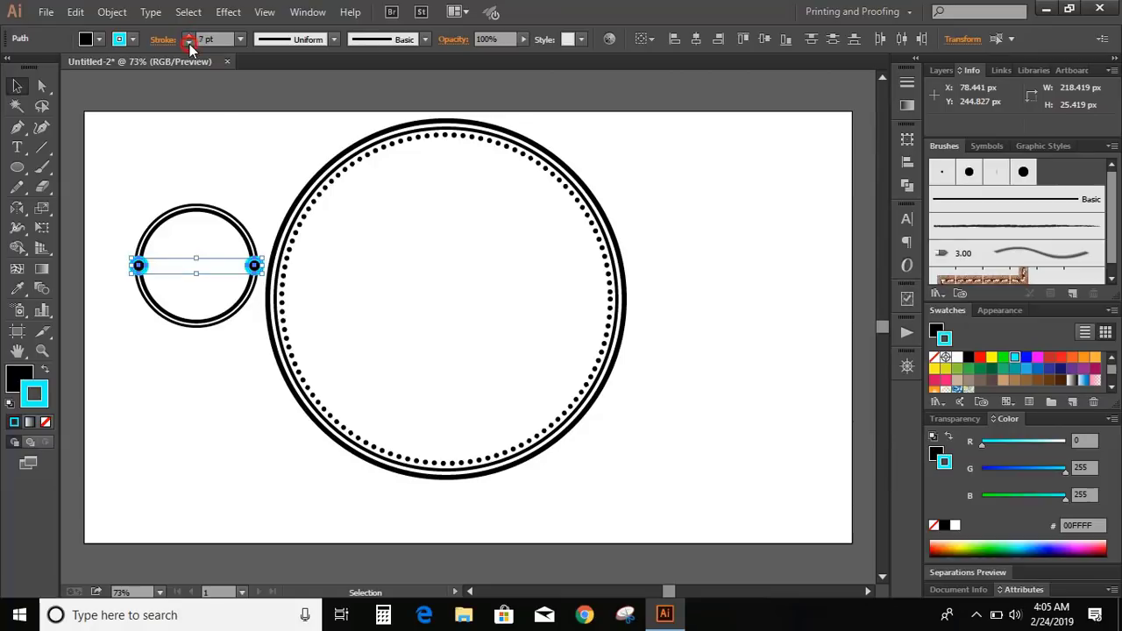
Expand the fill and stroke of the cyan-outlined dots into shapes
{"action": "left_click", "coordinate": [109, 18]}
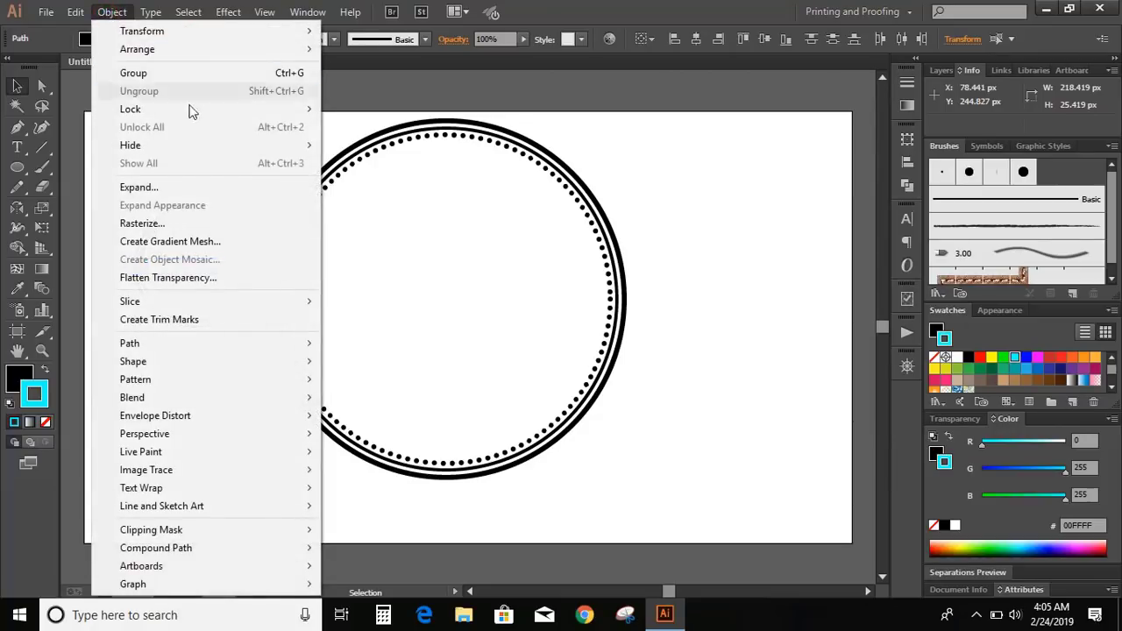
{"action": "left_click", "coordinate": [150, 188]}
{"action": "left_click", "coordinate": [527, 399]}
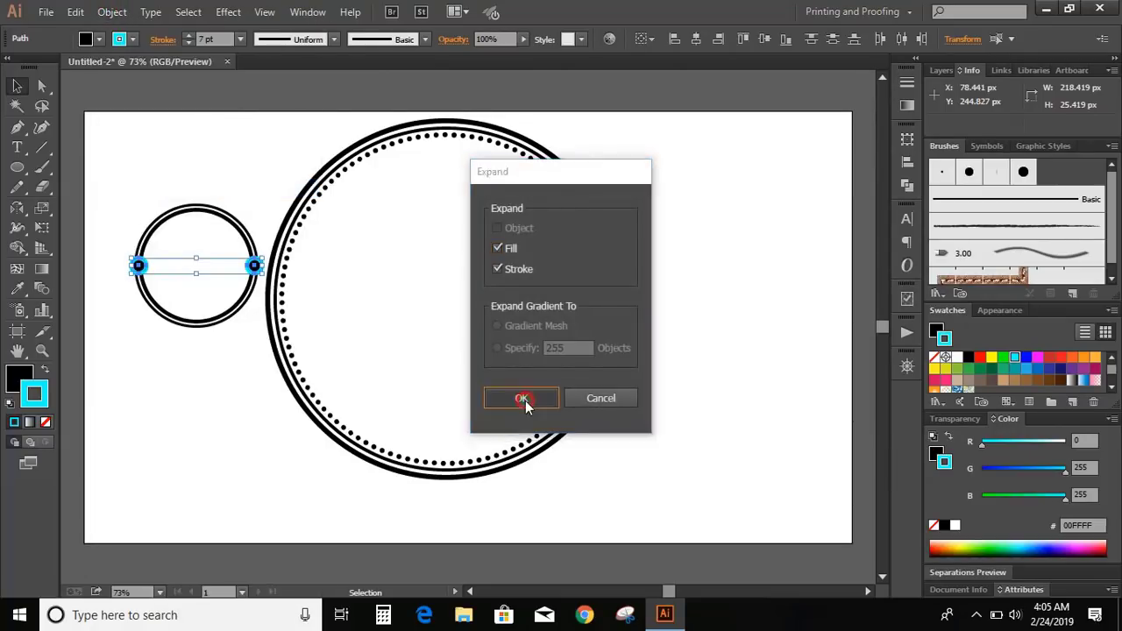
Unite the expanded cyan dot shapes into solid dots with the Pathfinder
{"action": "left_click", "coordinate": [907, 185]}
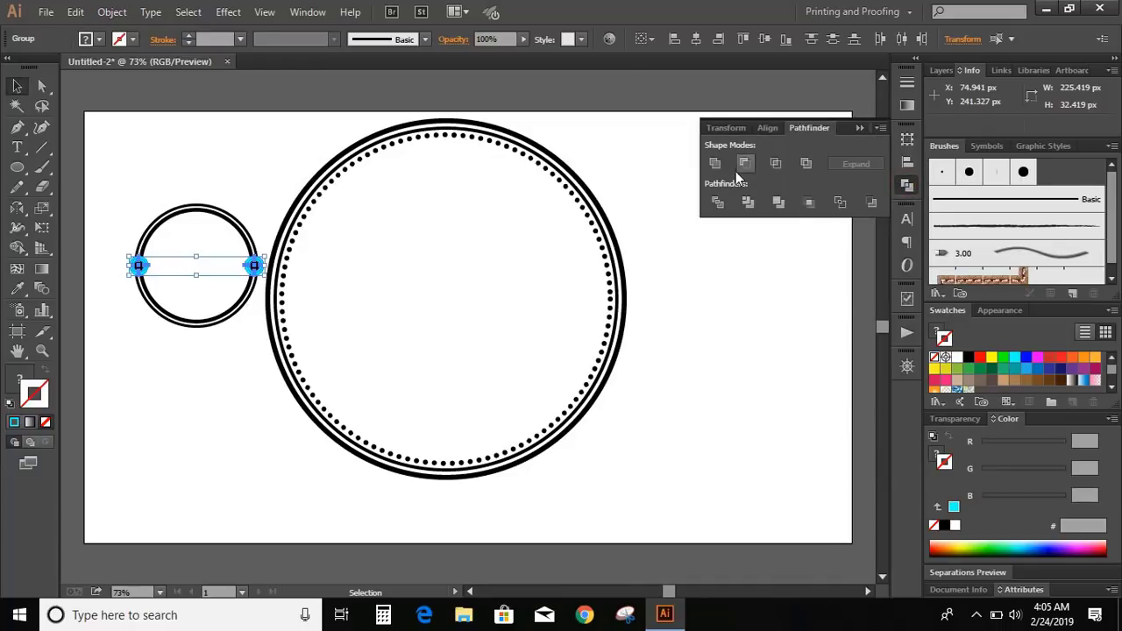
{"action": "left_click", "coordinate": [716, 164]}
{"action": "left_click", "coordinate": [859, 128]}
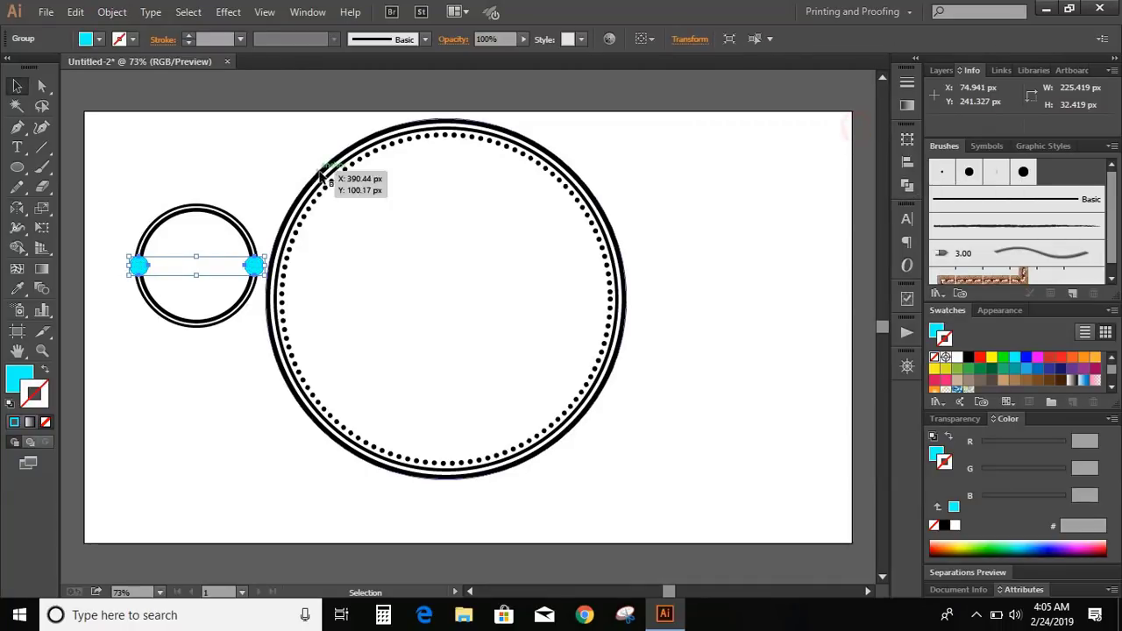
Cut the cyan dot areas out of the small double ring with the Shape Builder, leaving gaps around the black dots
{"action": "left_click", "coordinate": [206, 207], "text": "shift"}
{"action": "left_click", "coordinate": [209, 204], "text": "shift"}
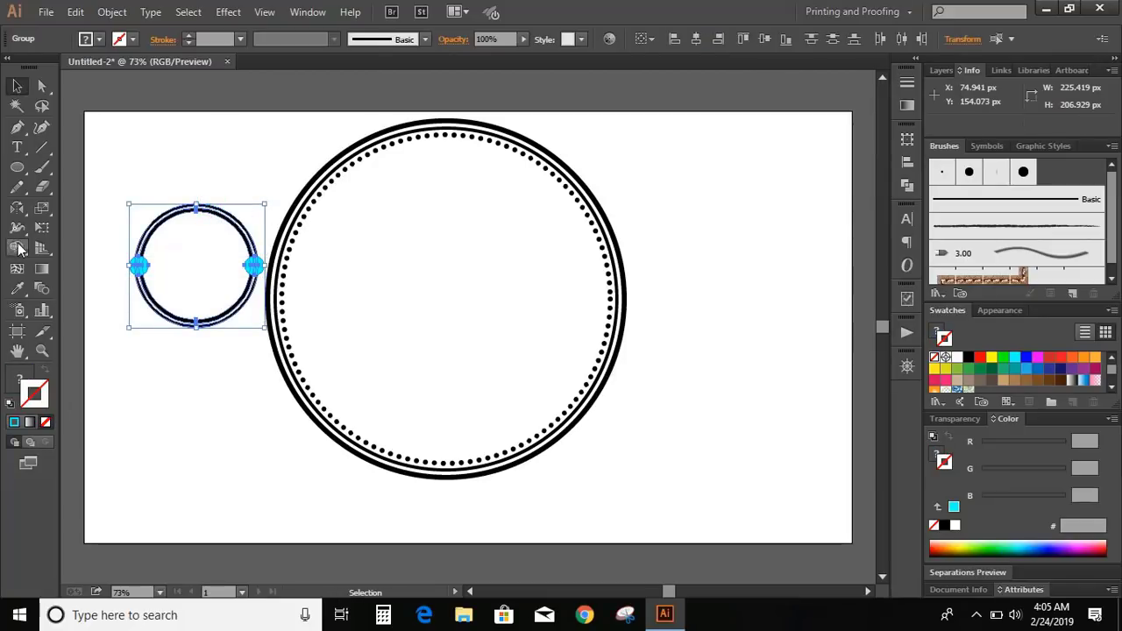
{"action": "left_click", "coordinate": [16, 249]}
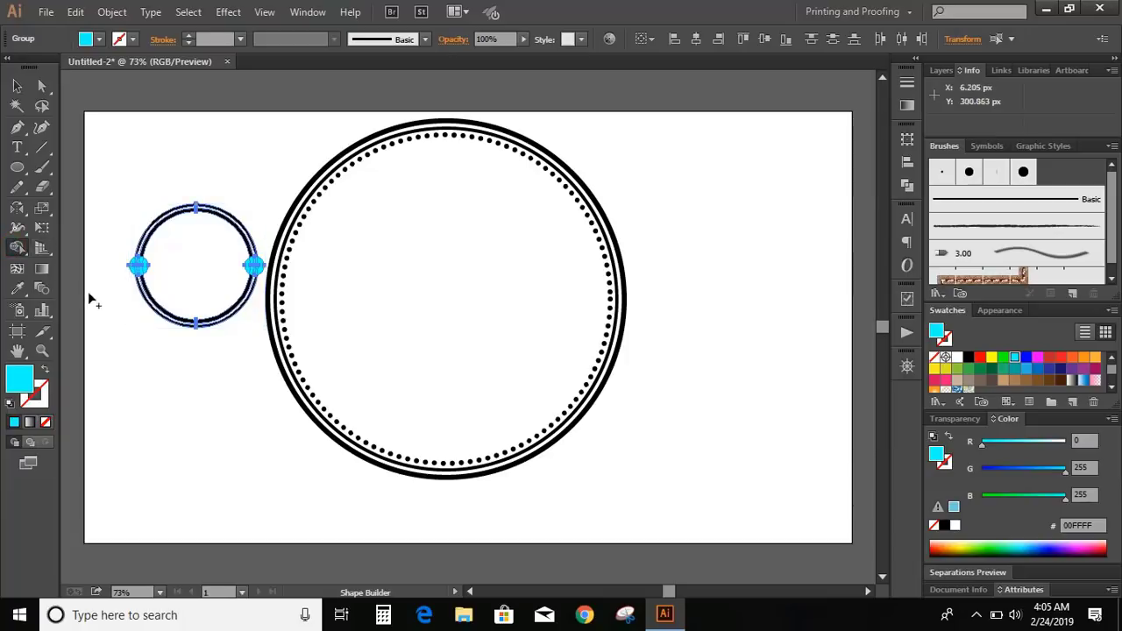
{"action": "left_click_drag", "start_coordinate": [118, 265], "coordinate": [259, 266]}
{"action": "left_click", "coordinate": [18, 86]}
{"action": "left_click", "coordinate": [153, 155]}
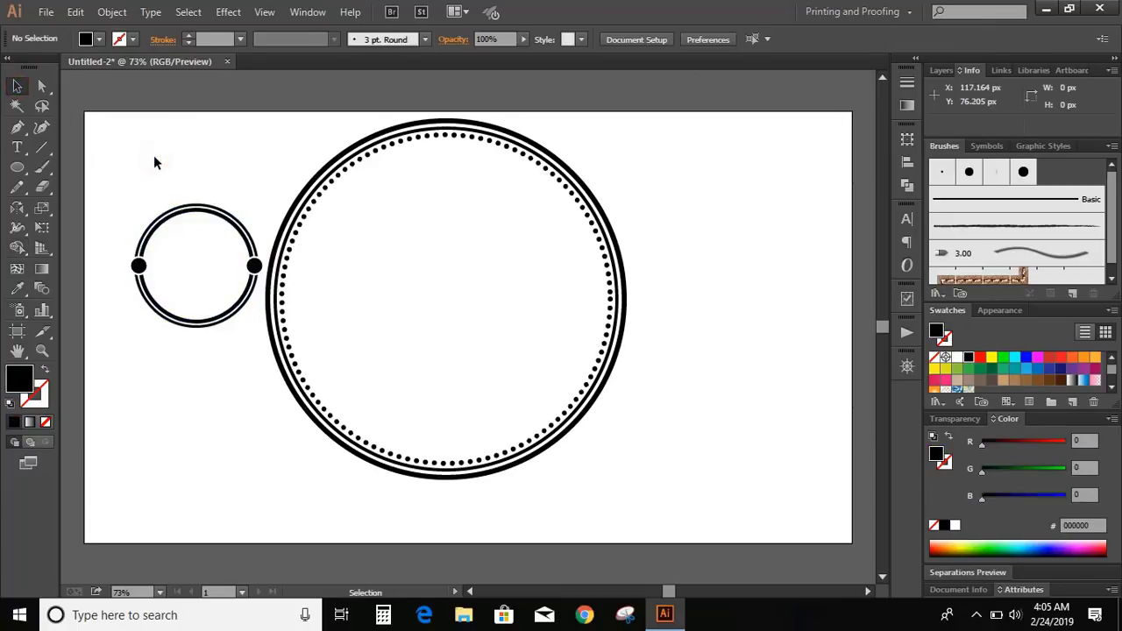
Group the small double ring with its two dots and move it into the upper half of the large dotted circle
{"action": "left_click_drag", "start_coordinate": [157, 239], "coordinate": [262, 361]}
{"action": "key", "text": "ctrl+g"}
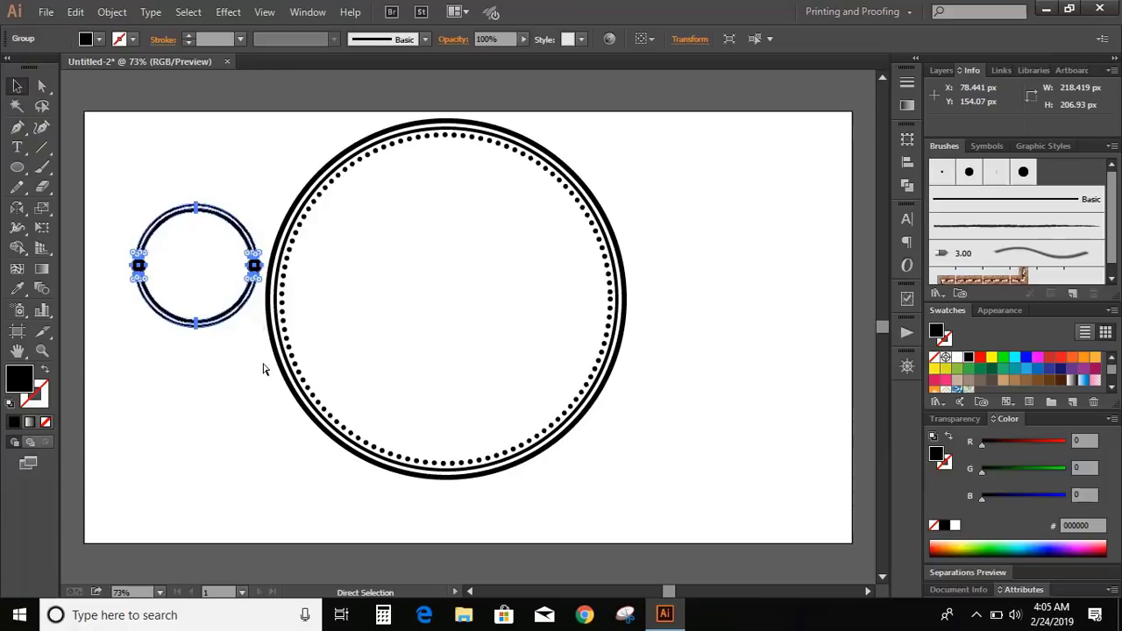
{"action": "left_click_drag", "start_coordinate": [243, 304], "coordinate": [486, 276]}
{"action": "left_click", "coordinate": [695, 239]}
Align the small ring and the large circle on their horizontal centres and nudge the small ring about 20 px up
{"action": "left_click_drag", "start_coordinate": [276, 144], "coordinate": [734, 459]}
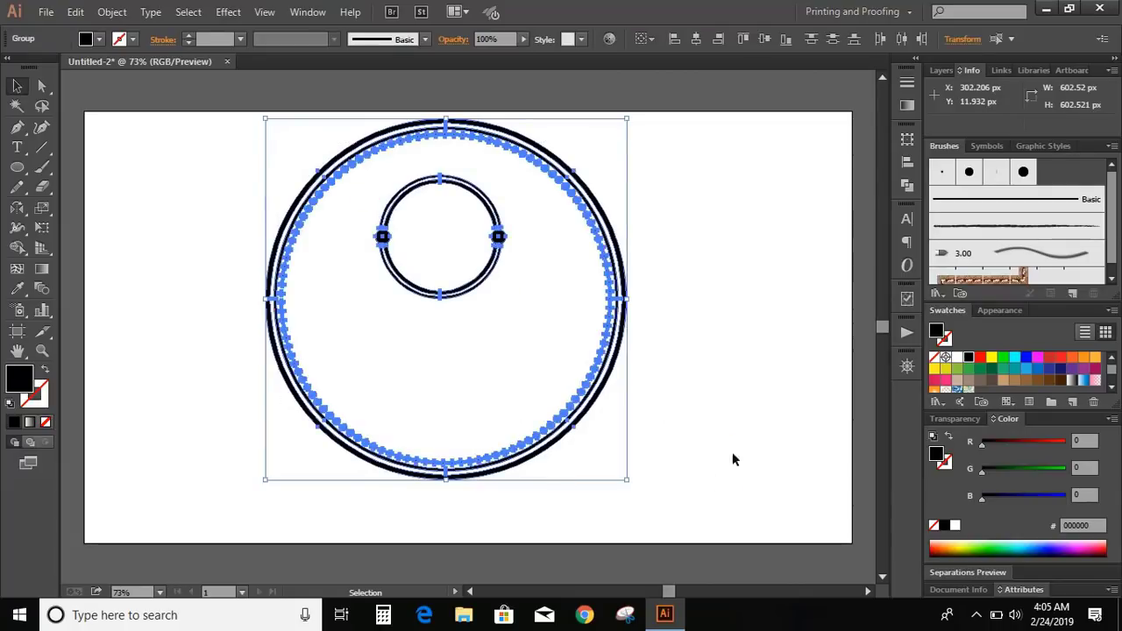
{"action": "left_click", "coordinate": [699, 40]}
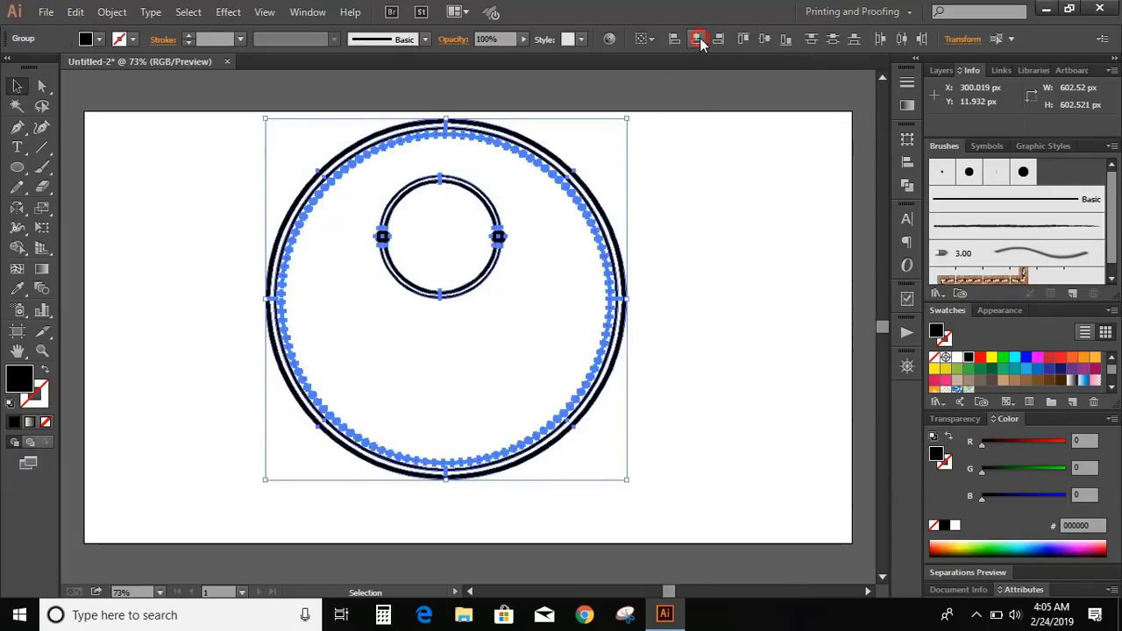
{"action": "left_click", "coordinate": [701, 240]}
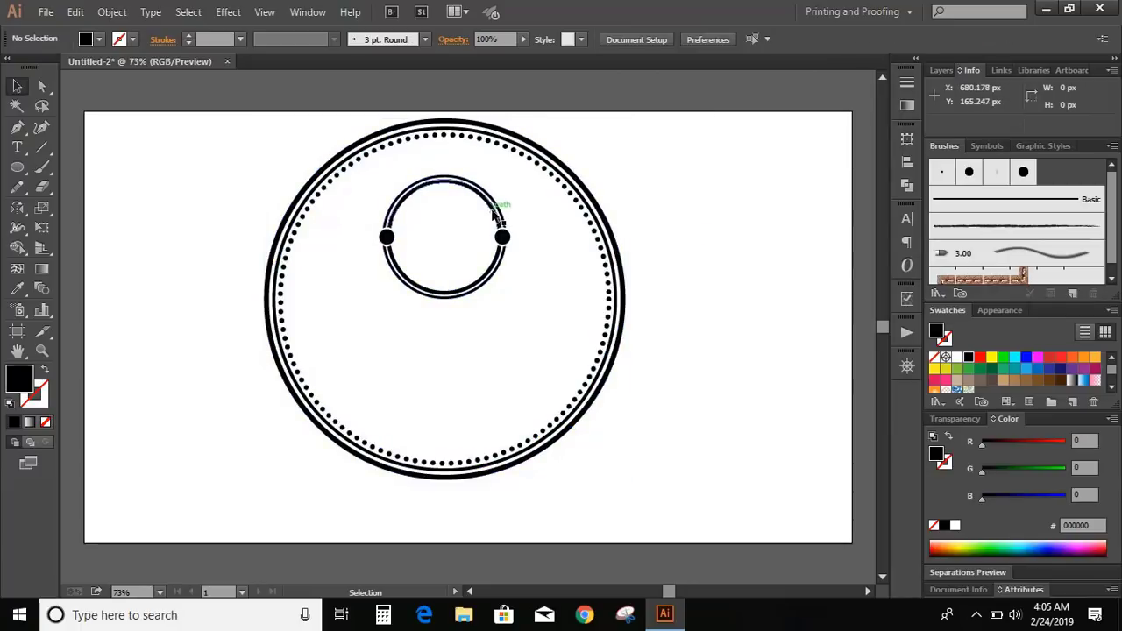
{"action": "left_click", "coordinate": [495, 203]}
{"action": "key", "text": "shift+Up"}
{"action": "key", "text": "shift+Up"}
{"action": "left_click", "coordinate": [392, 105]}
Draw a straight horizontal line about 840 px long across the large circle near the small ring's bottom, with a black stroke and no fill
{"action": "left_click", "coordinate": [16, 127]}
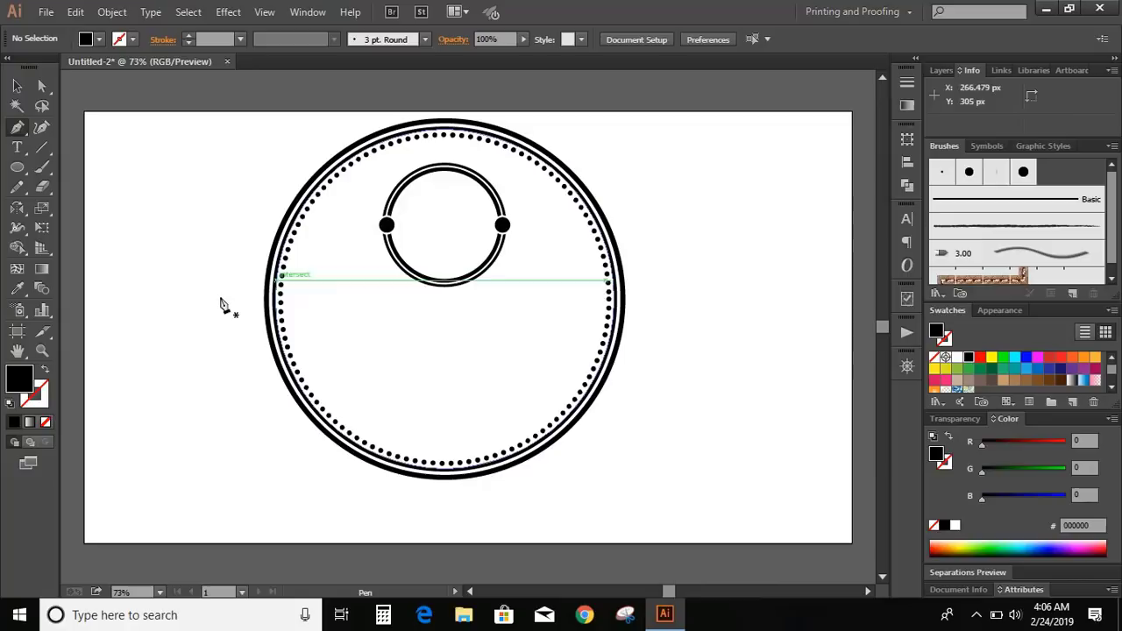
{"action": "left_click", "coordinate": [195, 276]}
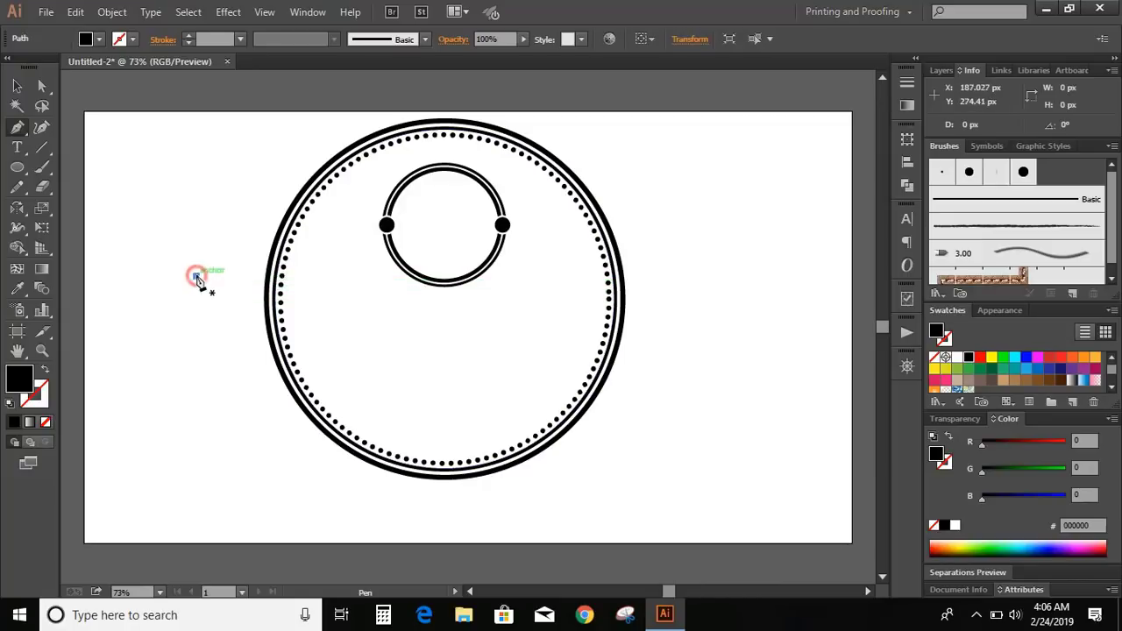
{"action": "left_click", "coordinate": [702, 277]}
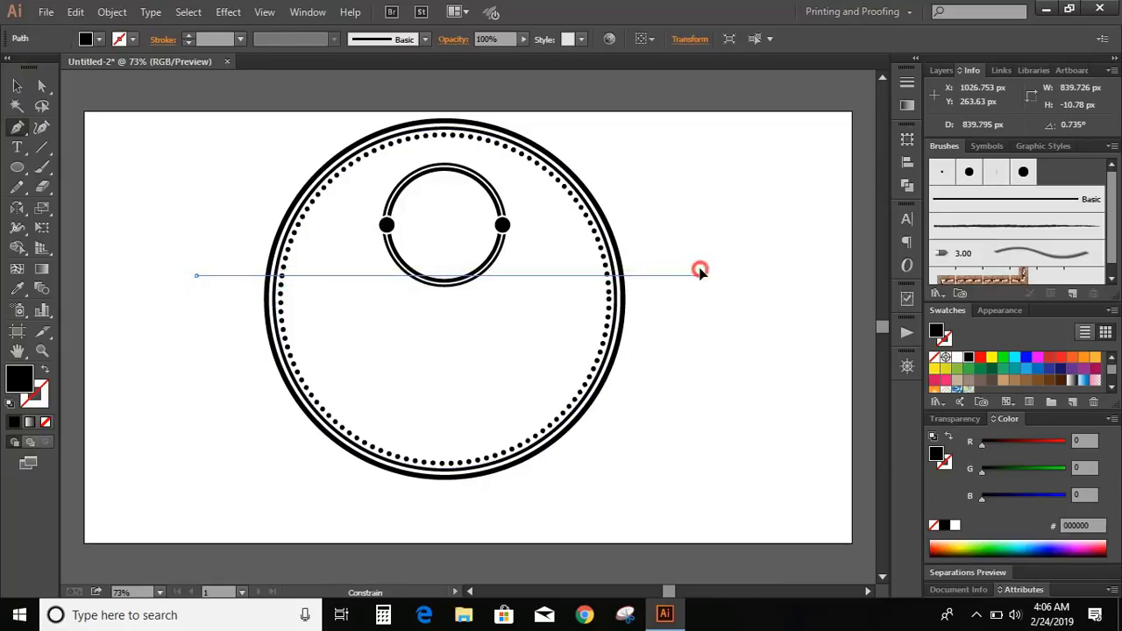
{"action": "key", "text": "v"}
{"action": "left_click", "coordinate": [46, 369]}
{"action": "left_click", "coordinate": [175, 348]}
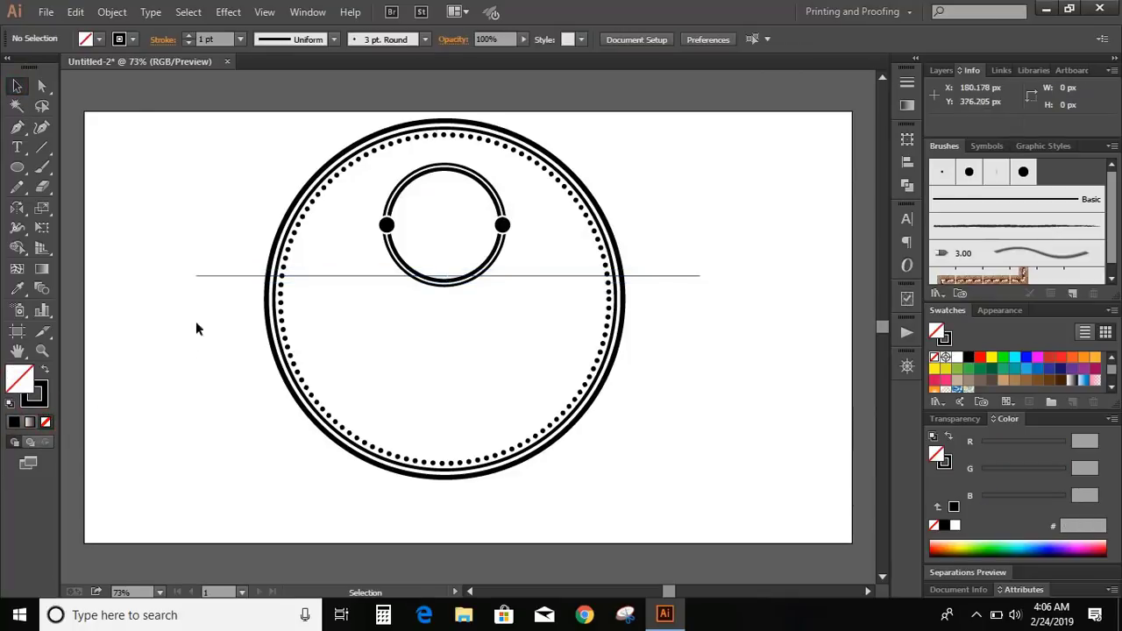
Set the horizontal line's stroke weight to 8 pt
{"action": "left_click", "coordinate": [230, 277]}
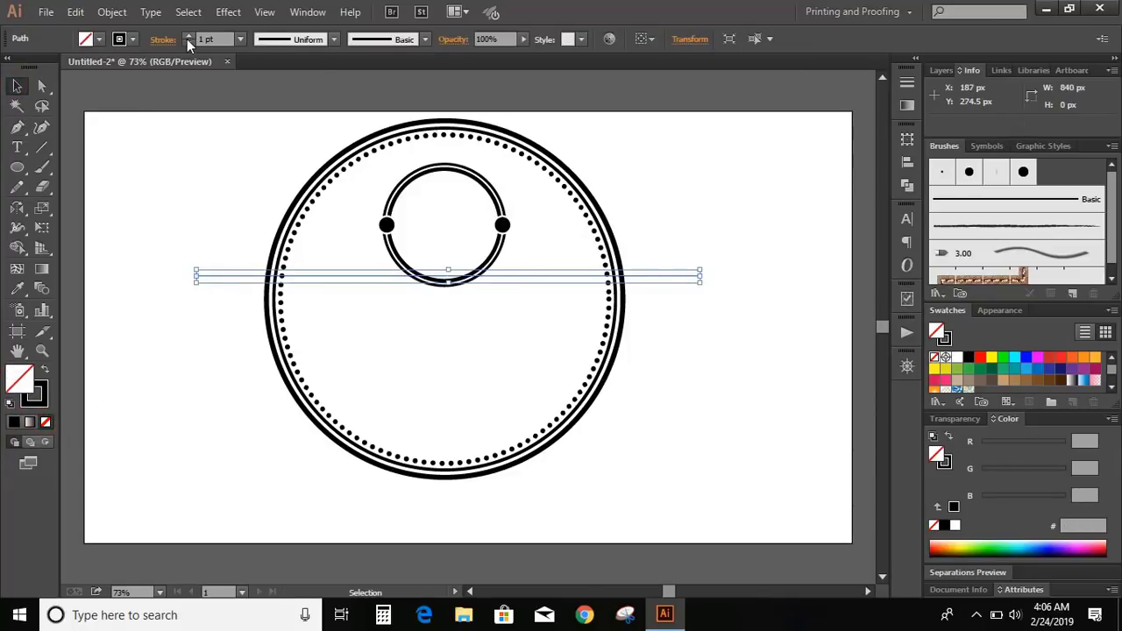
{"action": "left_click", "coordinate": [190, 37]}
{"action": "left_click", "coordinate": [189, 37]}
{"action": "left_click", "coordinate": [189, 37]}
{"action": "left_click", "coordinate": [189, 37]}
{"action": "left_click", "coordinate": [189, 36]}
{"action": "left_click", "coordinate": [188, 37]}
{"action": "left_click", "coordinate": [190, 37]}
{"action": "left_click", "coordinate": [172, 169]}
Expand the horizontal line into a filled shape
{"action": "left_click", "coordinate": [214, 278]}
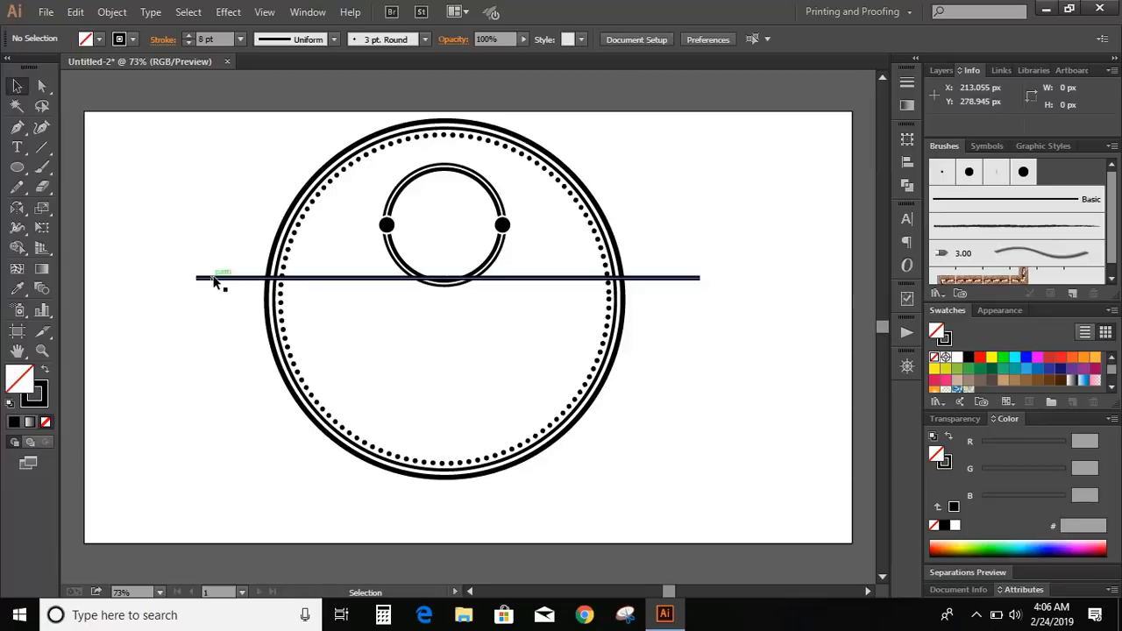
{"action": "left_click", "coordinate": [113, 11]}
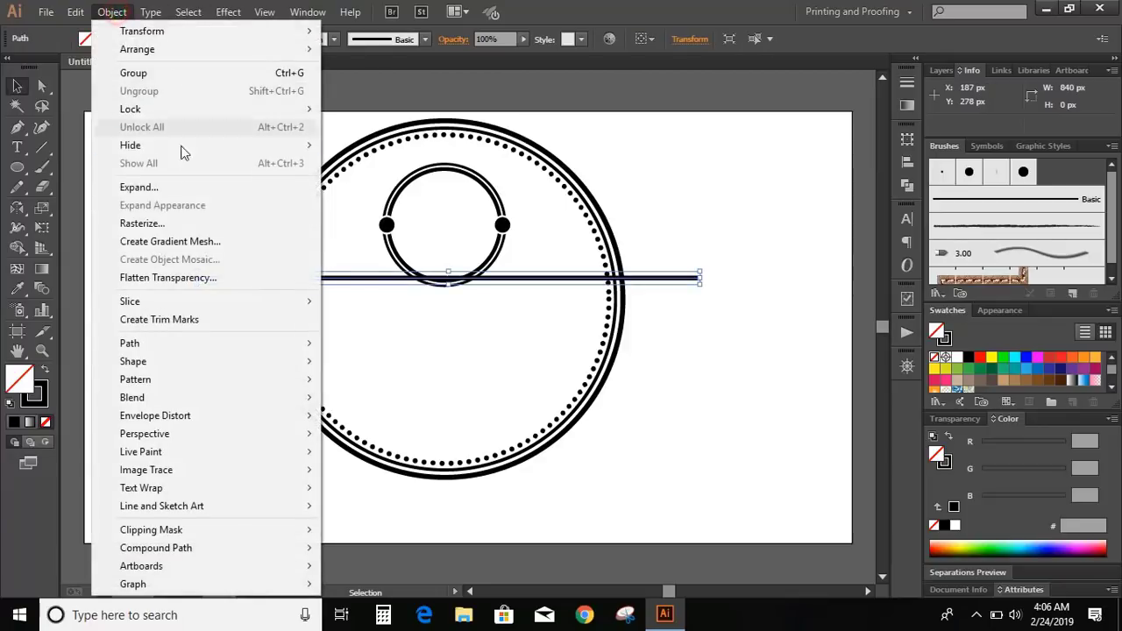
{"action": "left_click", "coordinate": [157, 183]}
{"action": "left_click", "coordinate": [535, 403]}
{"action": "left_click", "coordinate": [781, 325]}
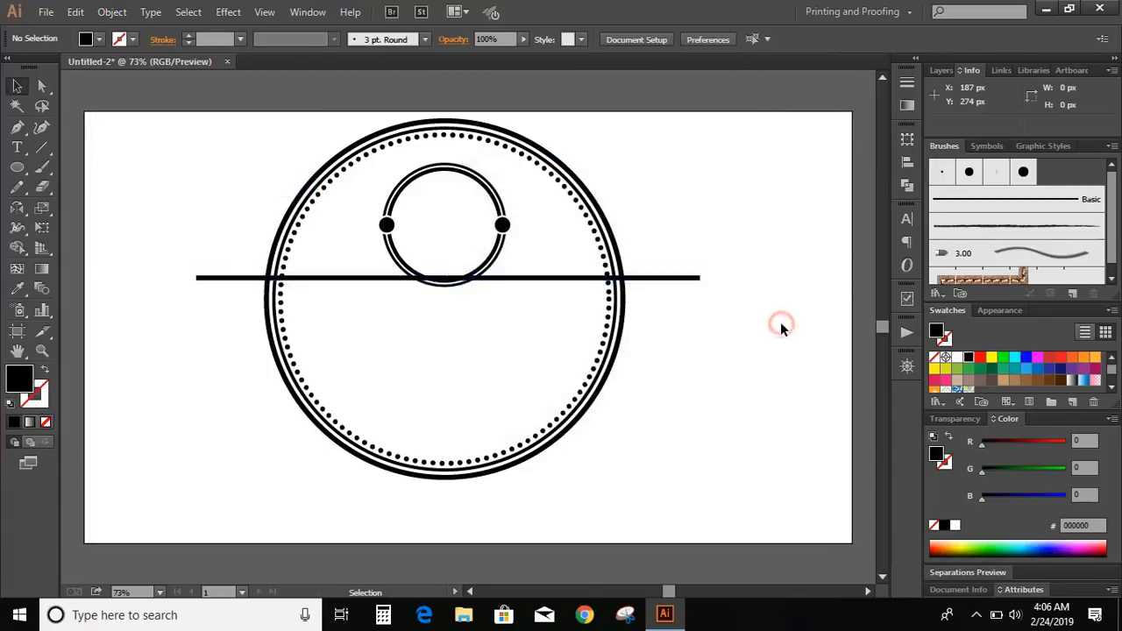
Draw a closed peaked shape about 27 px high on the bar's left end, sloping back to the bar in a curve
{"action": "scroll", "coordinate": [150, 255], "scroll_direction": "up", "scroll_amount": 4}
{"action": "left_click", "coordinate": [17, 127]}
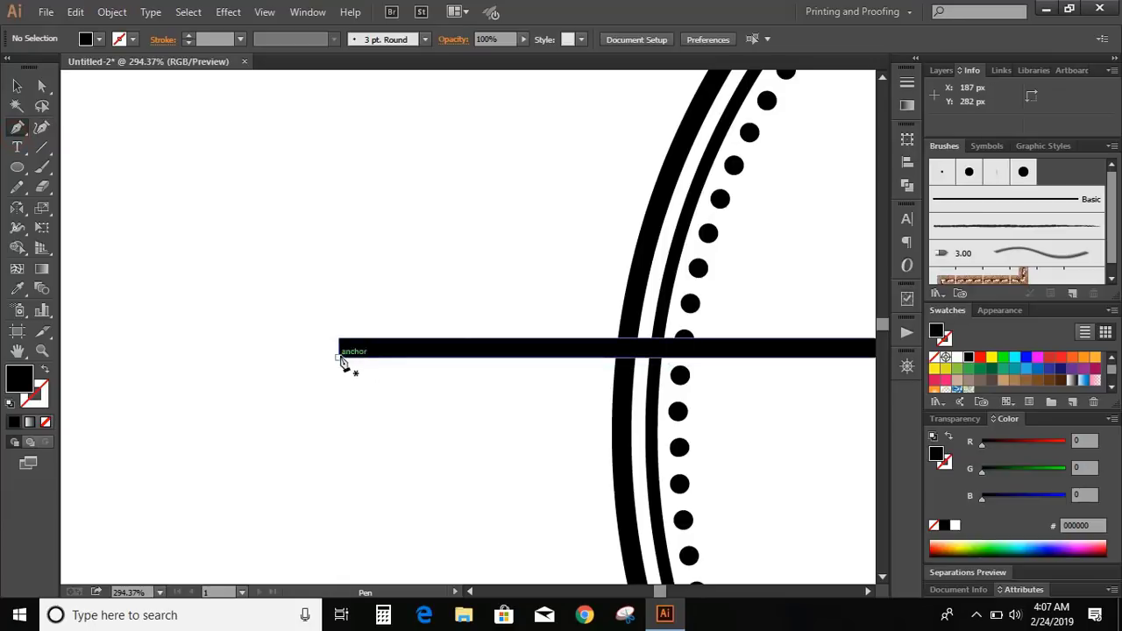
{"action": "left_click", "coordinate": [339, 356]}
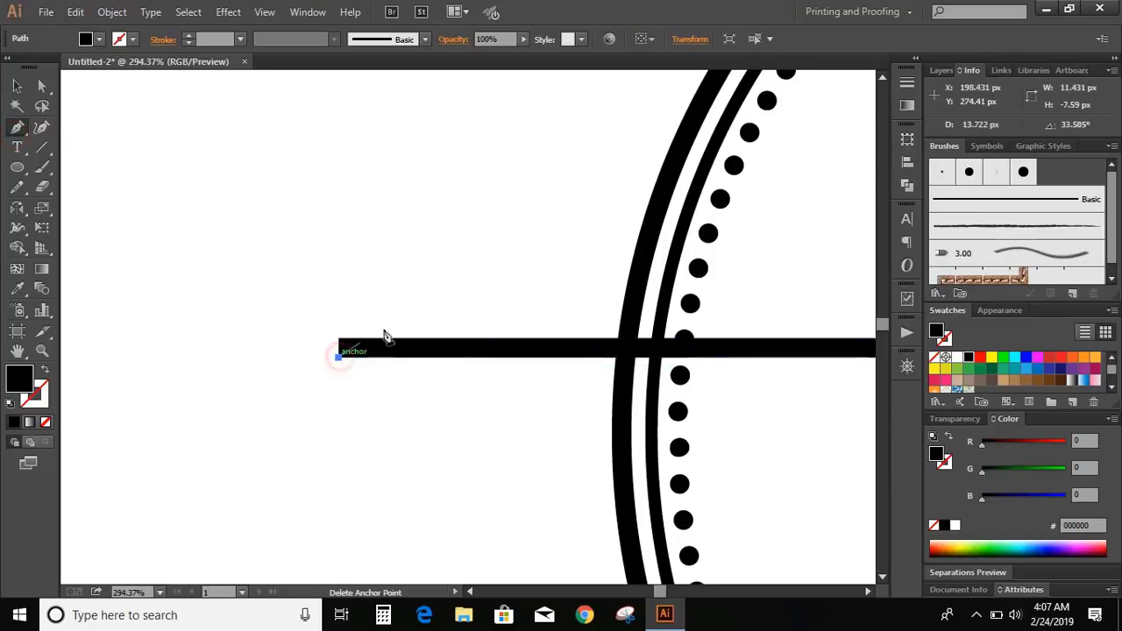
{"action": "left_click", "coordinate": [413, 296]}
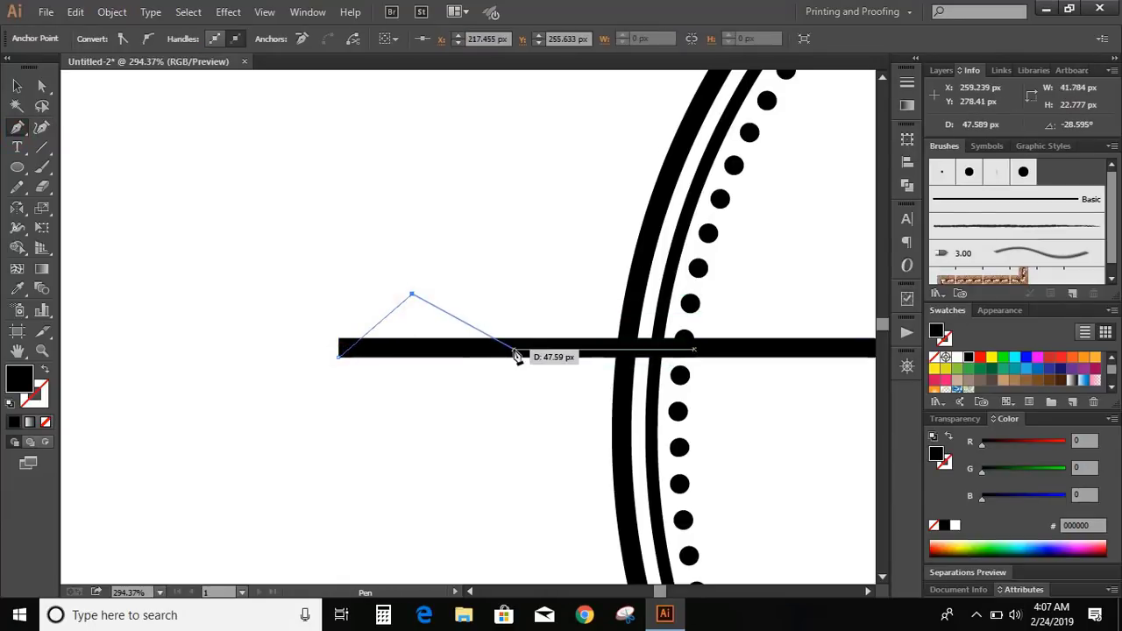
{"action": "left_click_drag", "start_coordinate": [506, 350], "coordinate": [577, 365]}
{"action": "left_click_drag", "start_coordinate": [520, 355], "coordinate": [513, 356]}
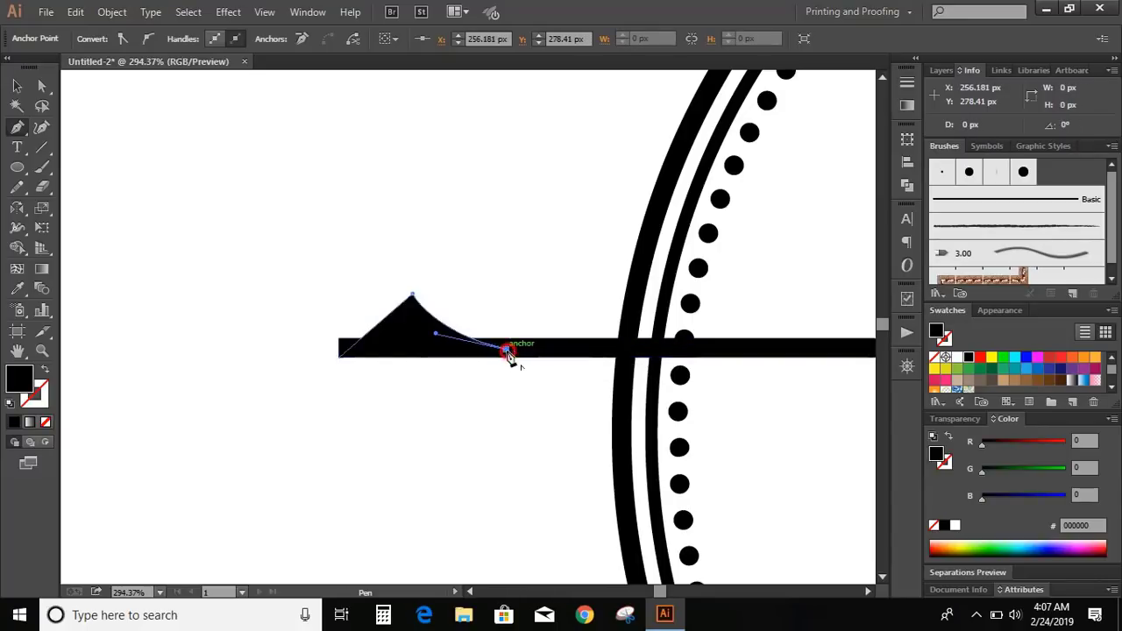
{"action": "left_click", "coordinate": [340, 356]}
{"action": "left_click", "coordinate": [16, 85]}
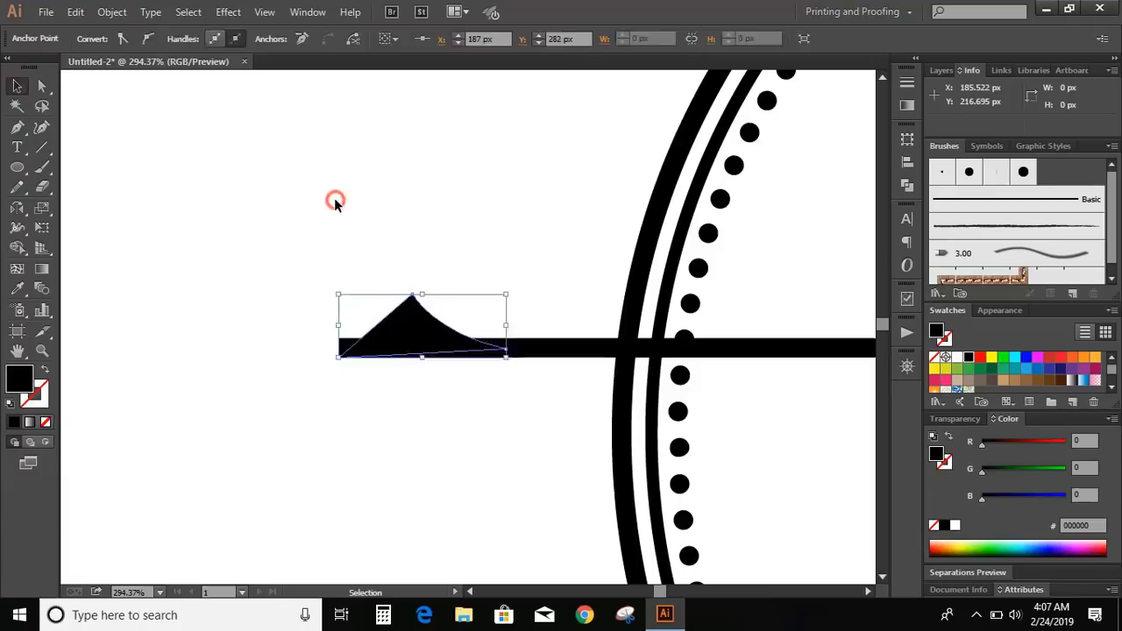
{"action": "left_click", "coordinate": [334, 198]}
Trim the bar's corner outside the peaked shape with the Shape Builder so the left end comes to a point
{"action": "left_click_drag", "start_coordinate": [326, 231], "coordinate": [455, 401]}
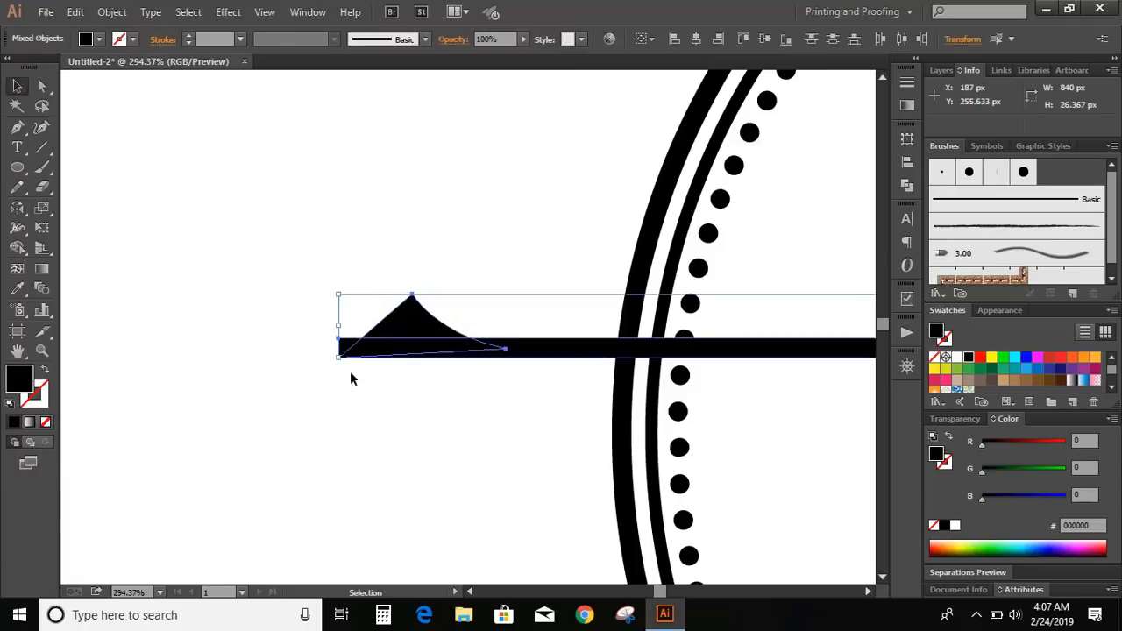
{"action": "left_click", "coordinate": [18, 248]}
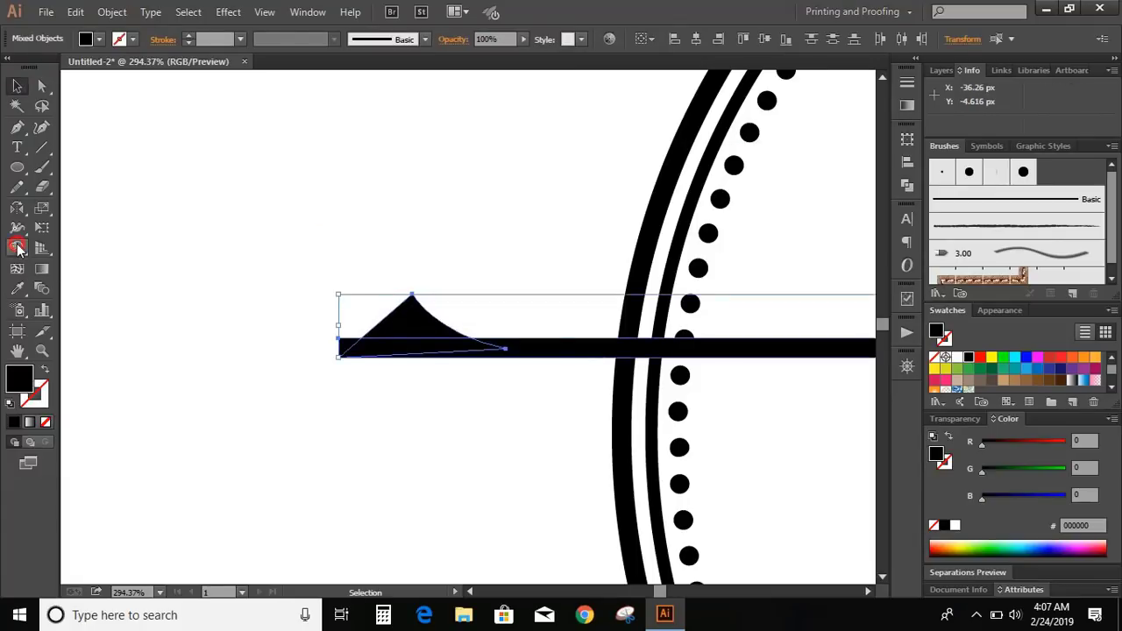
{"action": "left_click", "coordinate": [346, 344]}
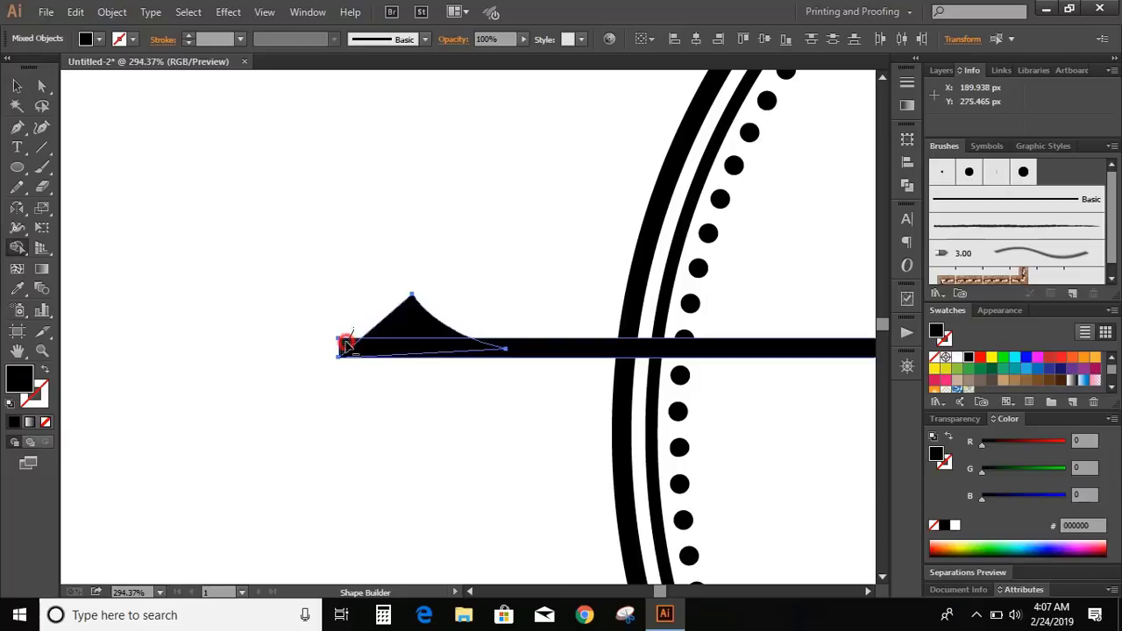
{"action": "left_click", "coordinate": [18, 85]}
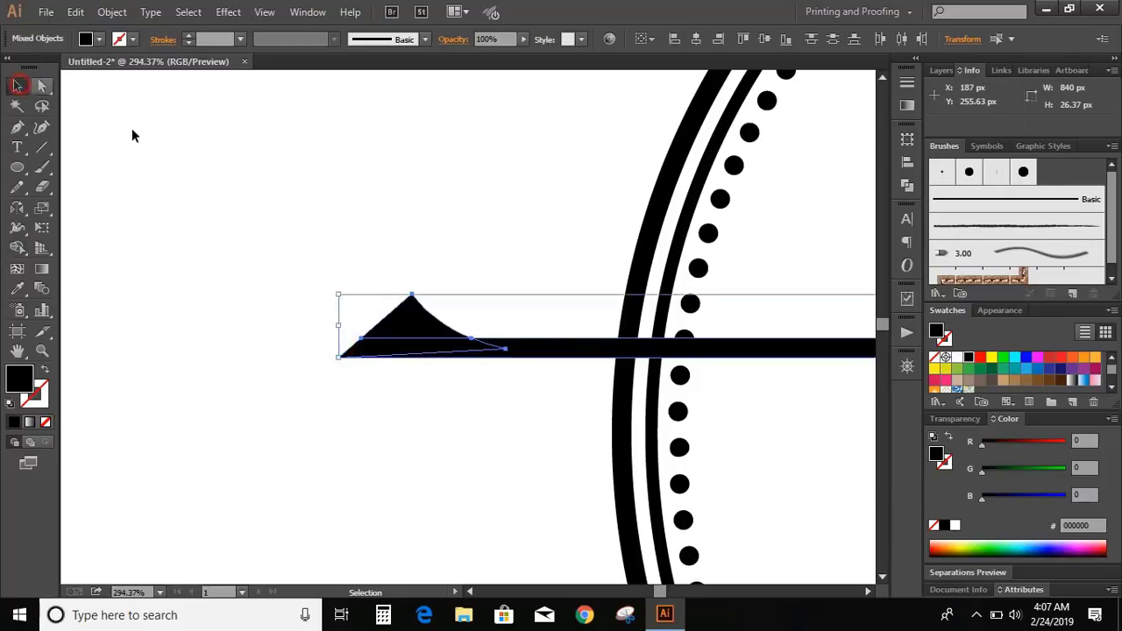
{"action": "left_click", "coordinate": [210, 156]}
Sketch a hooked curl about 22 by 37 px with the Pencil, rising from the bar beside the peak, with a black stroke and no fill
{"action": "key", "text": "shift+x"}
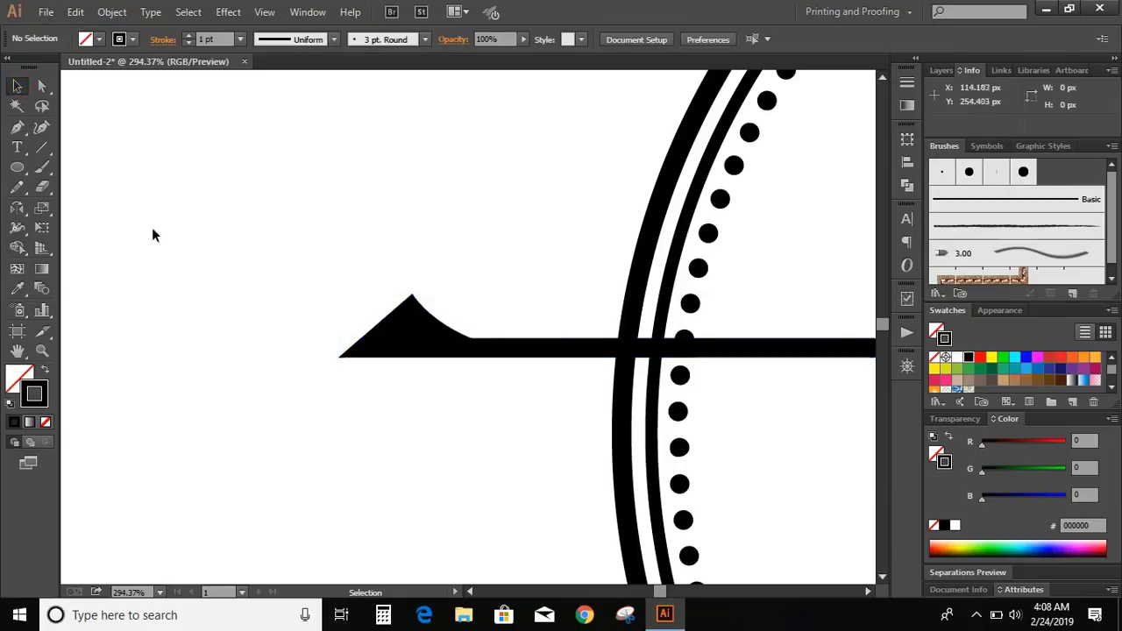
{"action": "left_click", "coordinate": [16, 187]}
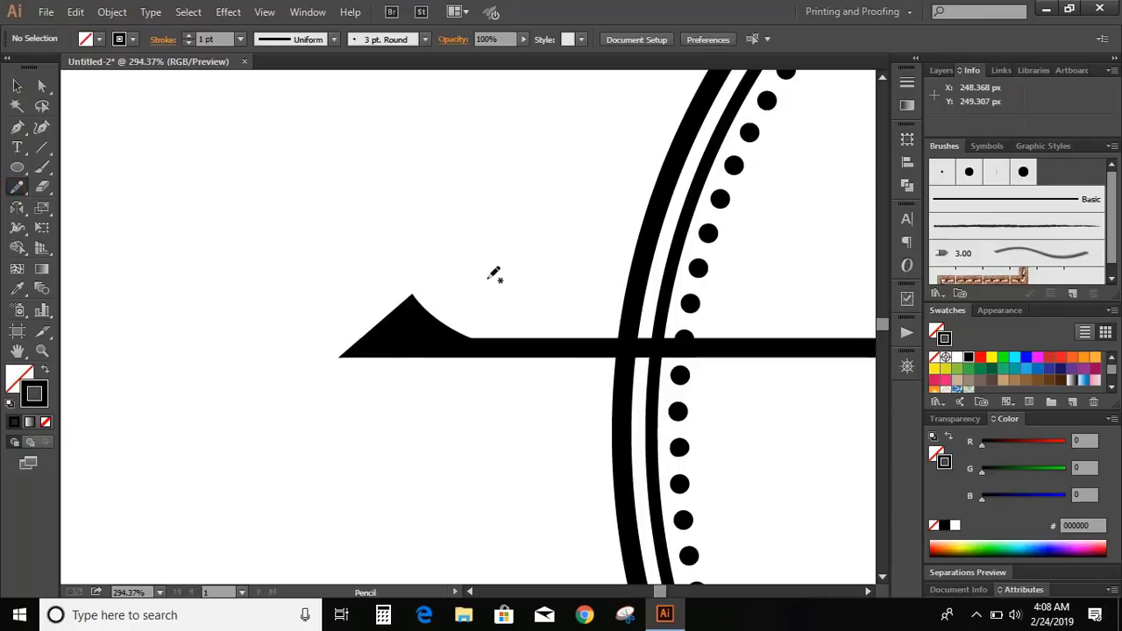
{"action": "mouse_move", "coordinate": [498, 279]}
{"action": "left_mouse_down"}
{"action": "mouse_move", "coordinate": [506, 266]}
{"action": "mouse_move", "coordinate": [481, 253]}
{"action": "mouse_move", "coordinate": [458, 266]}
{"action": "mouse_move", "coordinate": [453, 292]}
{"action": "mouse_move", "coordinate": [469, 330]}
{"action": "mouse_move", "coordinate": [503, 341]}
{"action": "left_mouse_up"}
{"action": "left_click", "coordinate": [13, 85]}
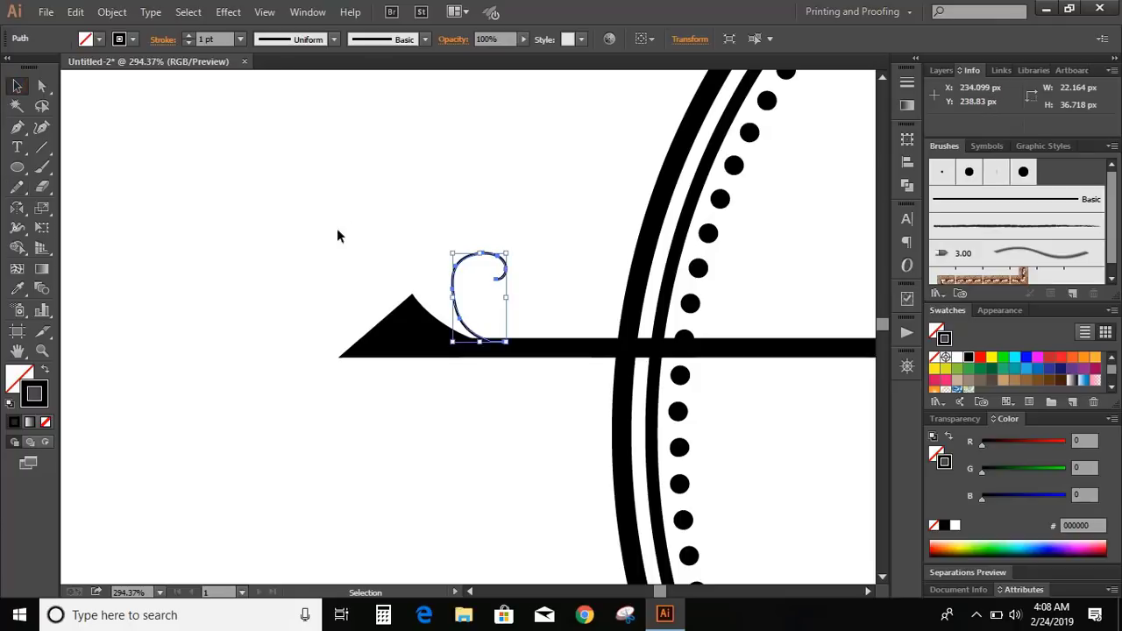
Smooth the left side of the pencil curl with the Smooth tool
{"action": "left_click_drag", "start_coordinate": [17, 187], "coordinate": [126, 205]}
{"action": "mouse_move", "coordinate": [452, 285]}
{"action": "left_mouse_down"}
{"action": "mouse_move", "coordinate": [503, 251]}
{"action": "mouse_move", "coordinate": [502, 285]}
{"action": "mouse_move", "coordinate": [452, 290]}
{"action": "mouse_move", "coordinate": [457, 274]}
{"action": "mouse_move", "coordinate": [460, 314]}
{"action": "mouse_move", "coordinate": [485, 247]}
{"action": "mouse_move", "coordinate": [455, 270]}
{"action": "mouse_move", "coordinate": [452, 327]}
{"action": "mouse_move", "coordinate": [501, 256]}
{"action": "mouse_move", "coordinate": [475, 309]}
{"action": "mouse_move", "coordinate": [495, 253]}
{"action": "mouse_move", "coordinate": [446, 309]}
{"action": "mouse_move", "coordinate": [477, 338]}
{"action": "left_mouse_up"}
{"action": "key", "text": "v"}
{"action": "left_click", "coordinate": [207, 175]}
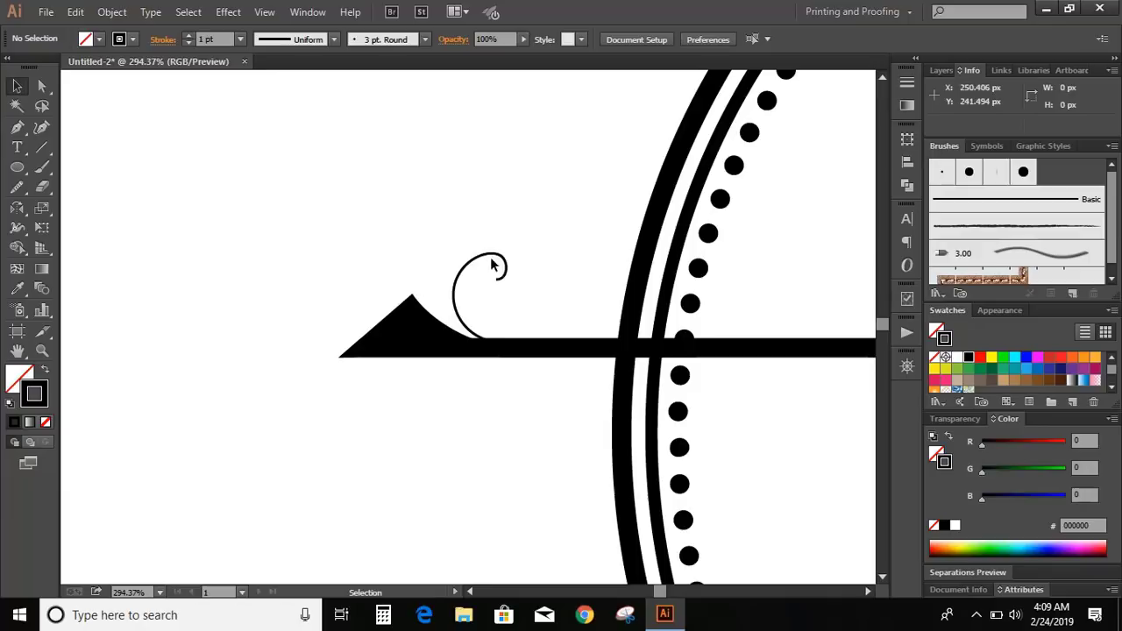
Thicken the curl's stroke to 7 pt and shift it slightly down and 4 px right so its base merges with the bar
{"action": "left_click", "coordinate": [492, 265]}
{"action": "left_click", "coordinate": [188, 37]}
{"action": "left_click", "coordinate": [189, 37]}
{"action": "left_click", "coordinate": [189, 36]}
{"action": "left_click", "coordinate": [189, 37]}
{"action": "left_click", "coordinate": [188, 37]}
{"action": "left_click", "coordinate": [188, 36]}
{"action": "left_click", "coordinate": [285, 215]}
{"action": "left_click_drag", "start_coordinate": [498, 254], "coordinate": [505, 260]}
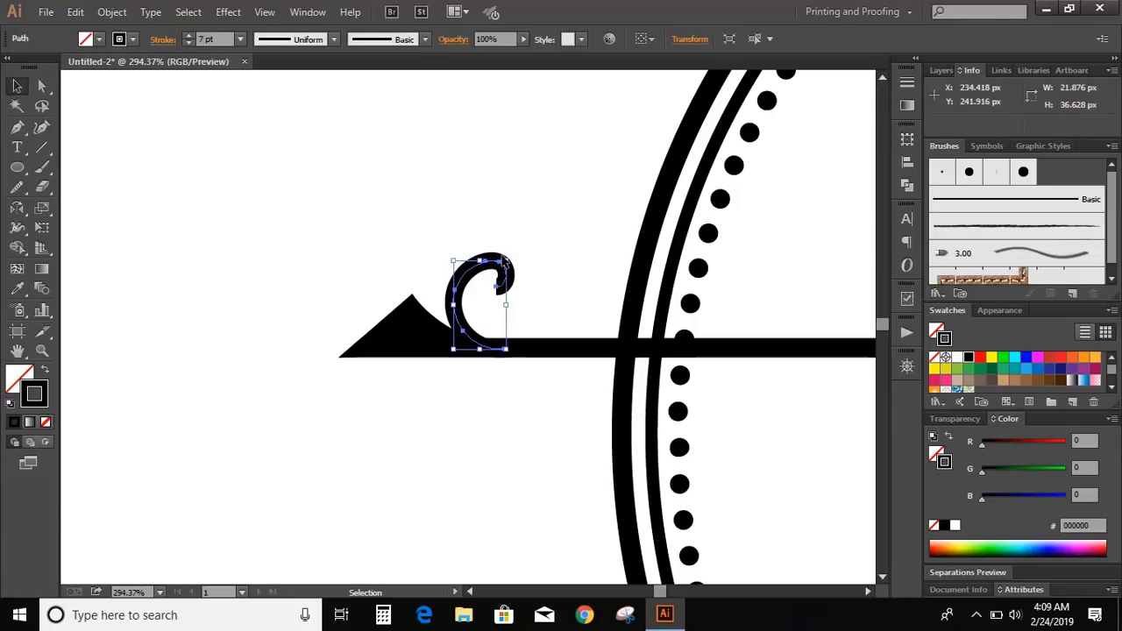
{"action": "key", "text": "Right"}
{"action": "key", "text": "Right"}
{"action": "key", "text": "Right"}
{"action": "key", "text": "Right"}
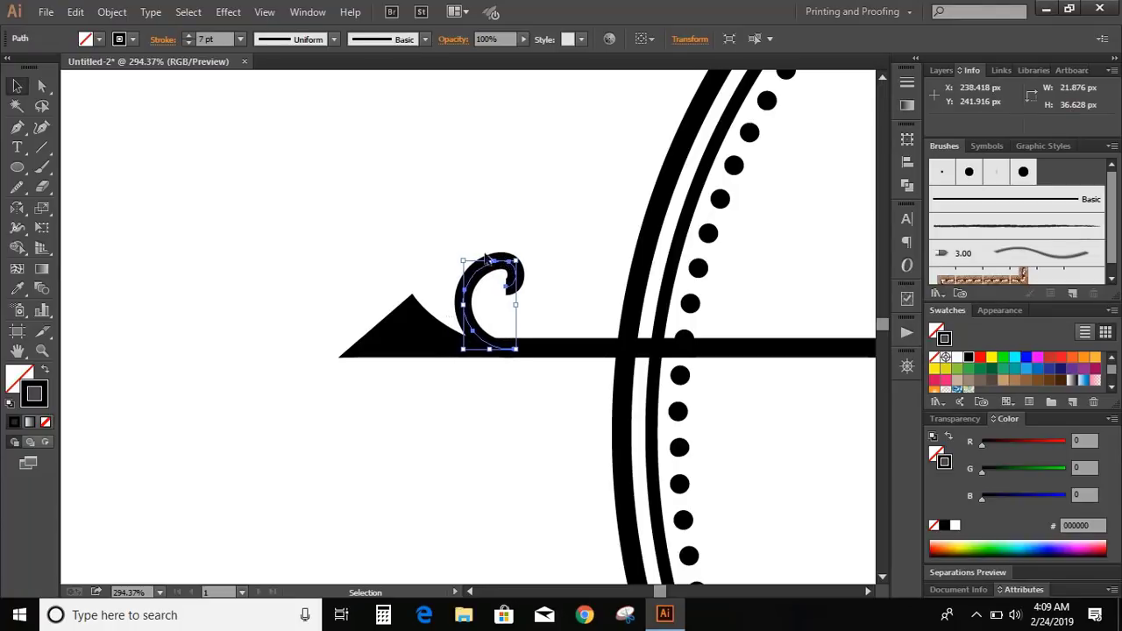
Draw a circle about 12 px wide in the empty area beside the curl, with a black fill and no stroke
{"action": "left_click", "coordinate": [443, 224]}
{"action": "left_click", "coordinate": [19, 168]}
{"action": "left_click_drag", "start_coordinate": [217, 225], "coordinate": [238, 247]}
{"action": "left_click", "coordinate": [45, 421]}
{"action": "left_click", "coordinate": [17, 376]}
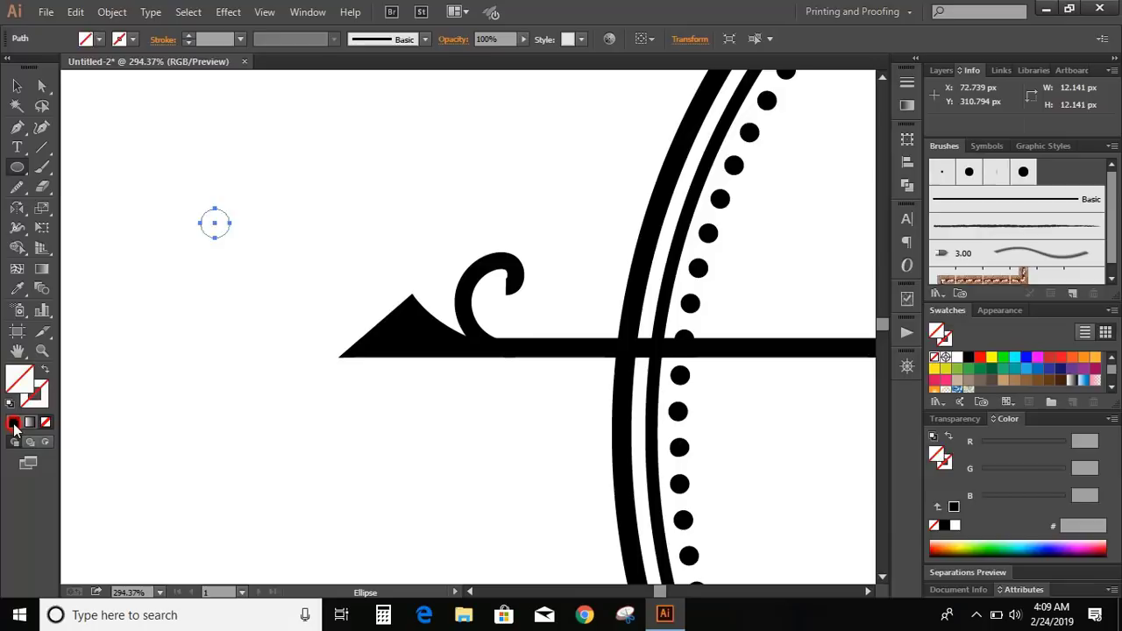
{"action": "left_click", "coordinate": [14, 422]}
Move the small black circle onto the inner tip of the curl to form a rounded end
{"action": "key", "text": "v"}
{"action": "left_click", "coordinate": [138, 128]}
{"action": "left_click_drag", "start_coordinate": [215, 224], "coordinate": [504, 281]}
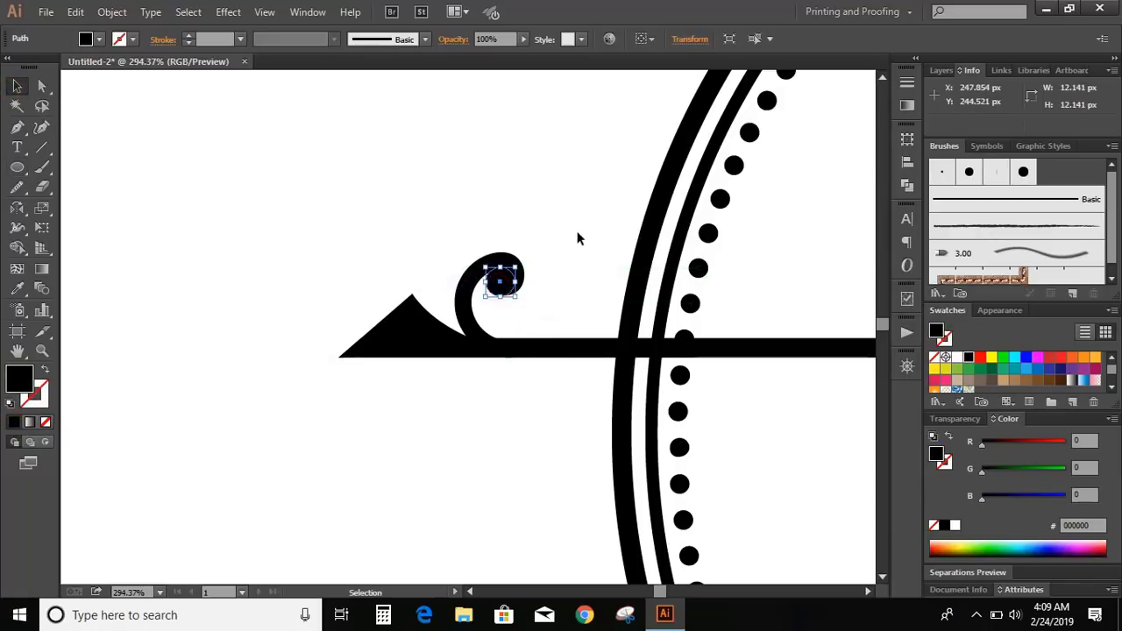
{"action": "left_click", "coordinate": [573, 235]}
{"action": "key", "text": "ctrl+minus"}
{"action": "key", "text": "ctrl+minus"}
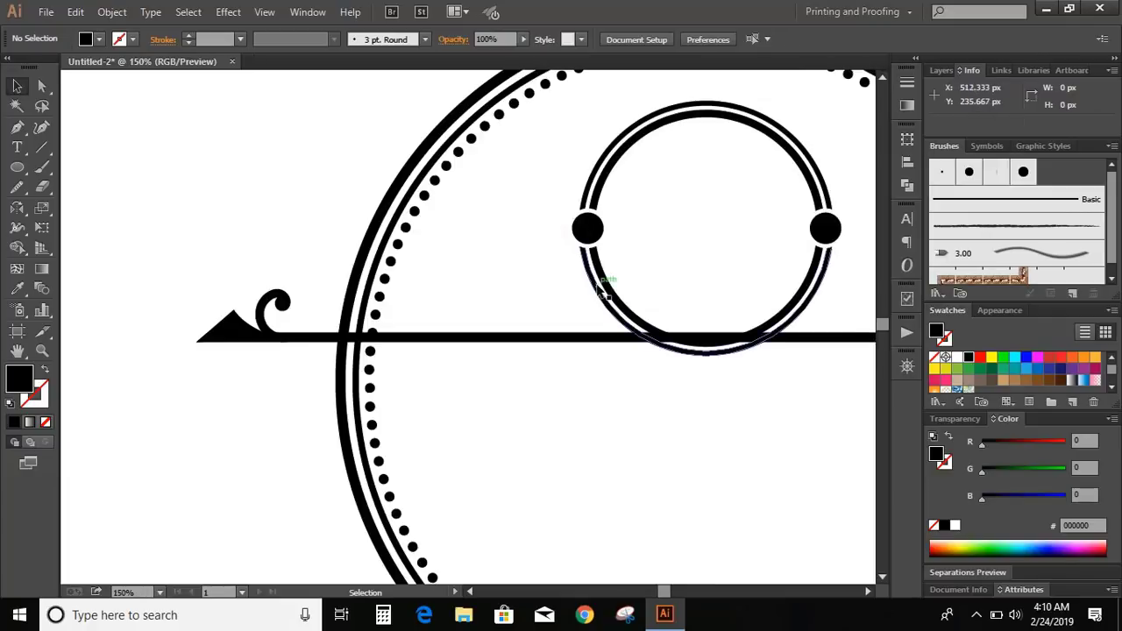
Duplicate the small circle's outer ring in place and enlarge the copy from its centre to about 232 by 235 px
{"action": "left_click", "coordinate": [597, 283]}
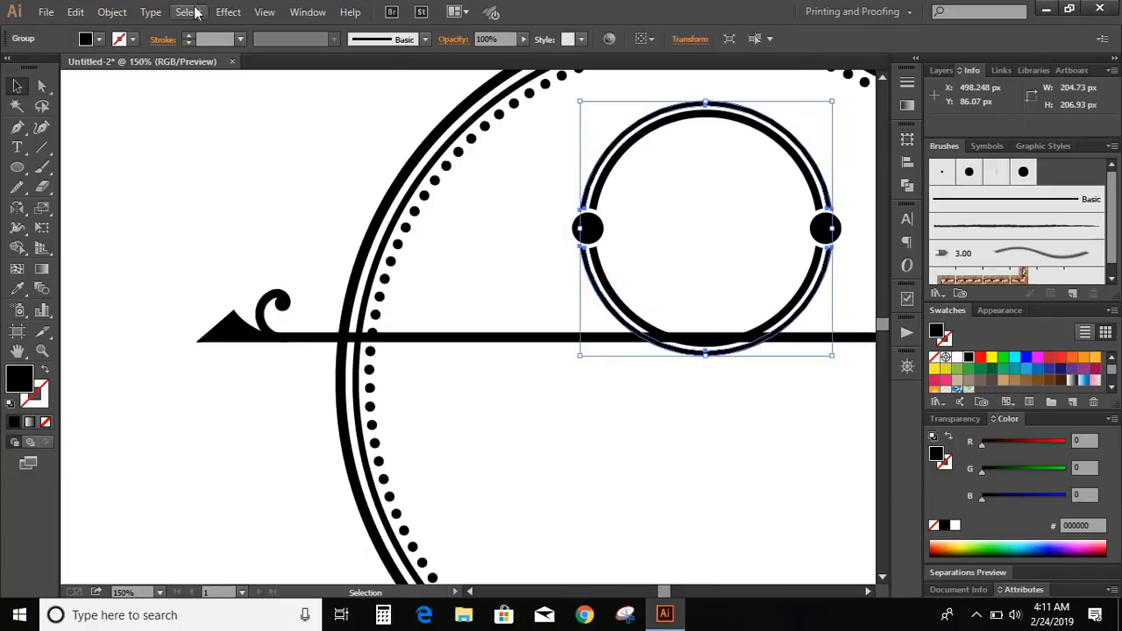
{"action": "left_click", "coordinate": [75, 12]}
{"action": "left_click", "coordinate": [101, 90]}
{"action": "left_click", "coordinate": [76, 11]}
{"action": "left_click", "coordinate": [137, 165]}
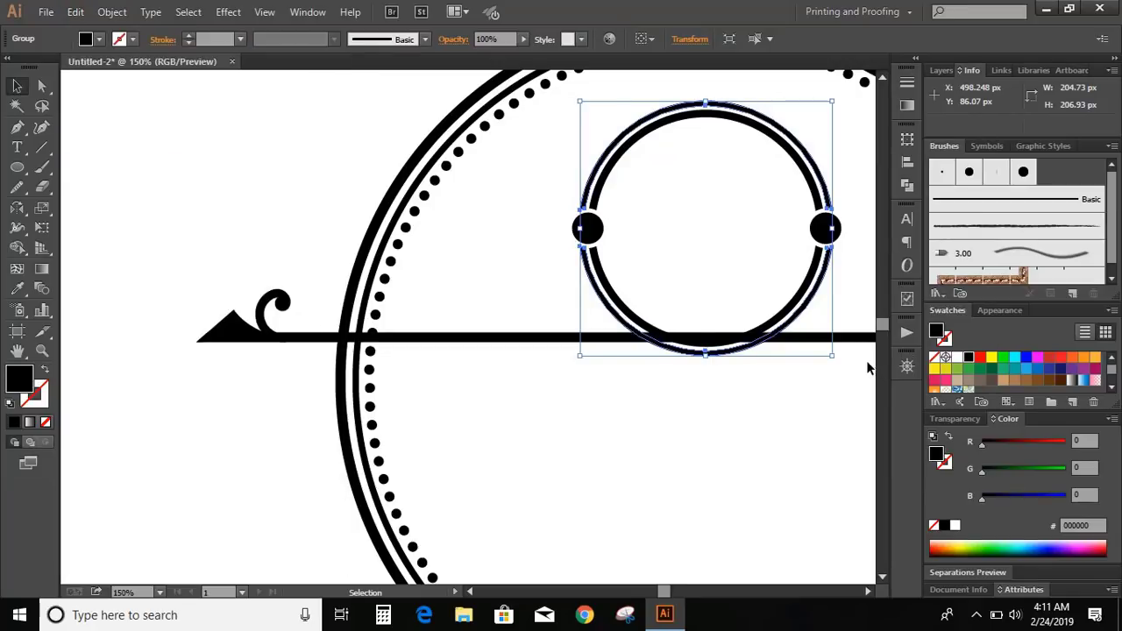
{"action": "left_click_drag", "start_coordinate": [833, 357], "coordinate": [848, 380]}
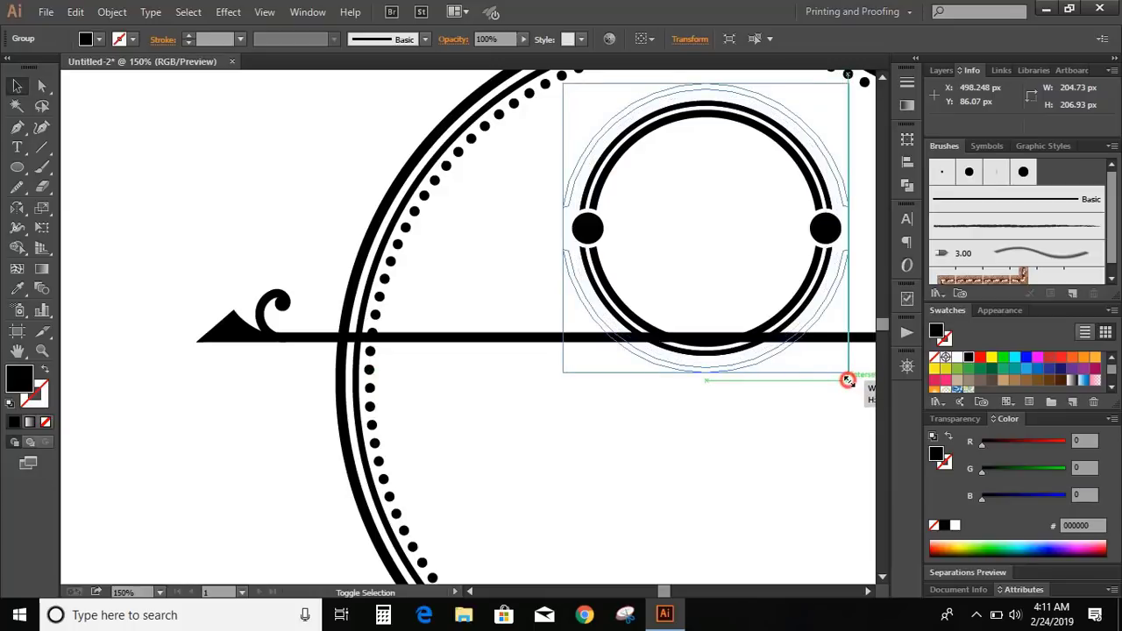
{"action": "left_click_drag", "start_coordinate": [849, 383], "coordinate": [848, 382]}
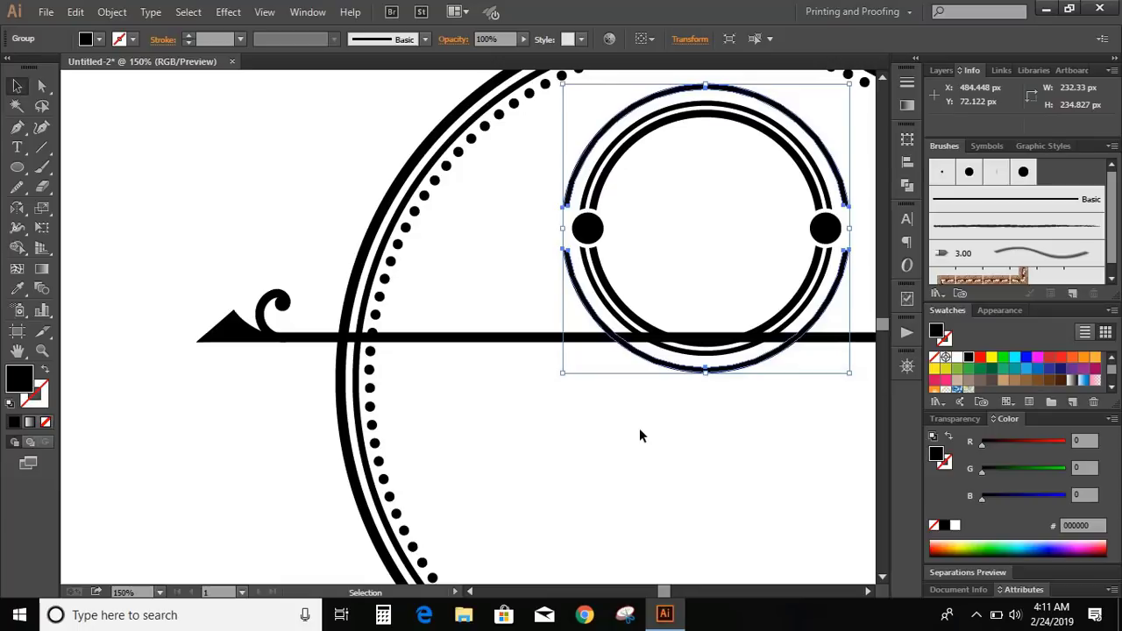
{"action": "left_click", "coordinate": [128, 164]}
Draw a horizontal line about 132 px long just above the bar with the Pen tool, with a black stroke and no fill
{"action": "left_click", "coordinate": [17, 127]}
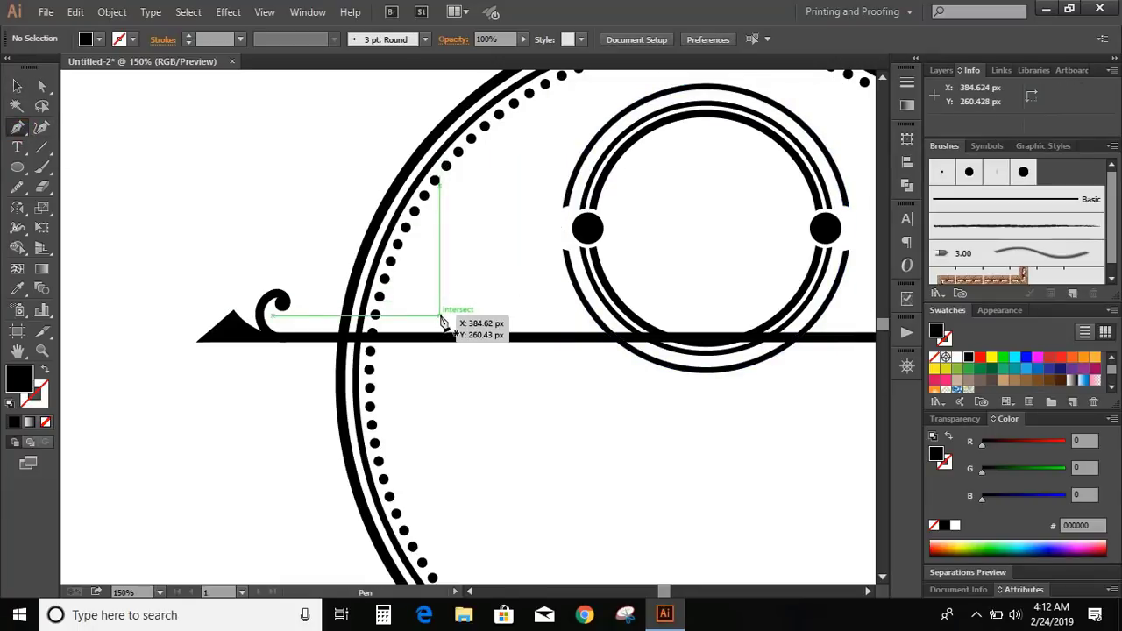
{"action": "left_click", "coordinate": [440, 316]}
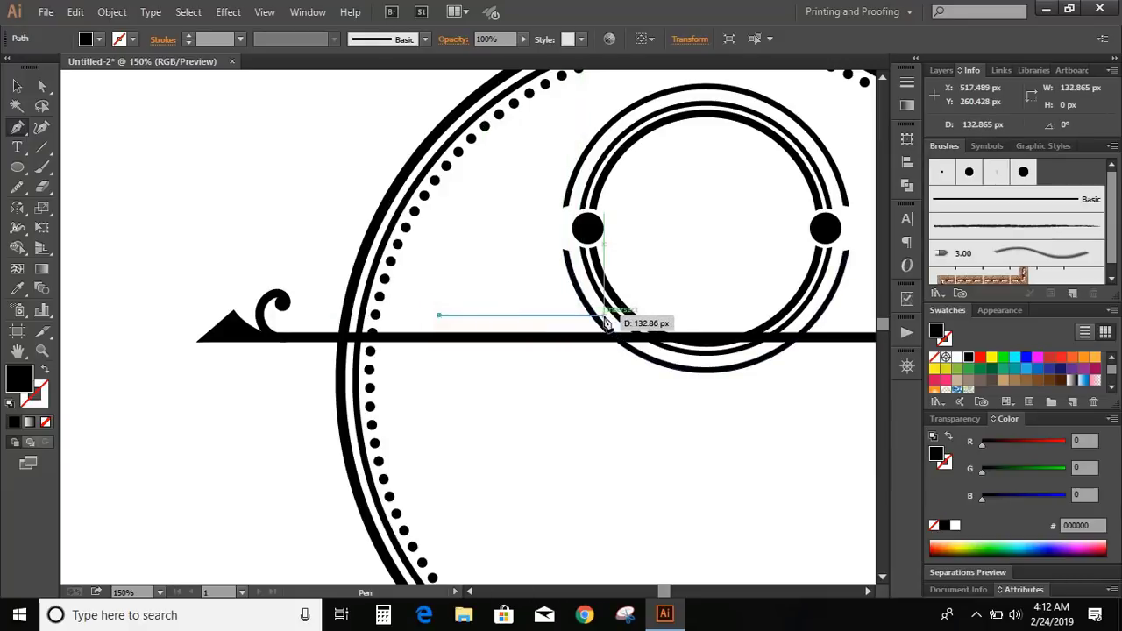
{"action": "left_click", "coordinate": [603, 316]}
{"action": "left_click", "coordinate": [17, 85]}
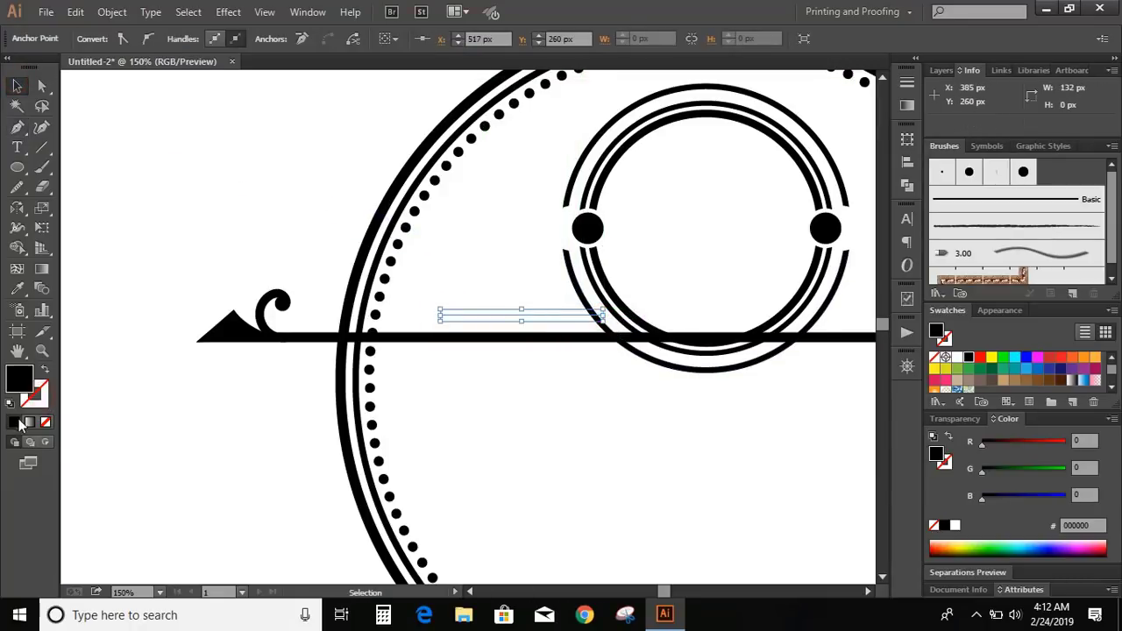
{"action": "left_click", "coordinate": [44, 369]}
{"action": "left_click", "coordinate": [123, 392]}
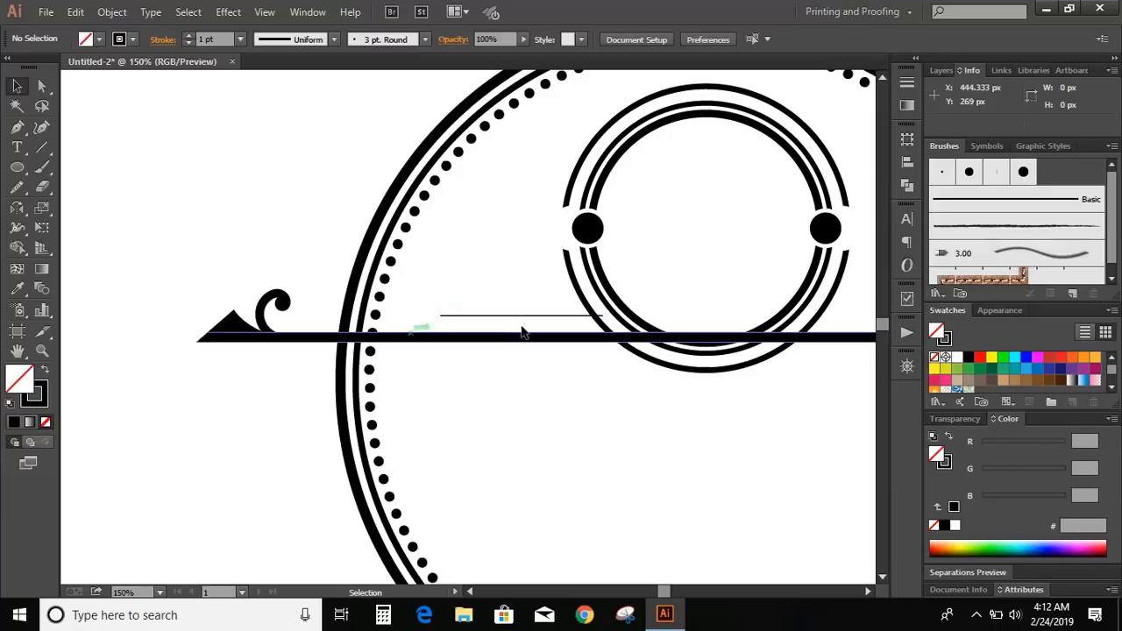
Nudge the thin line down closer to the bar and set its stroke weight to 4 pt
{"action": "left_click", "coordinate": [525, 316]}
{"action": "key", "text": "Down"}
{"action": "key", "text": "Down"}
{"action": "key", "text": "Down"}
{"action": "key", "text": "Down"}
{"action": "key", "text": "Down"}
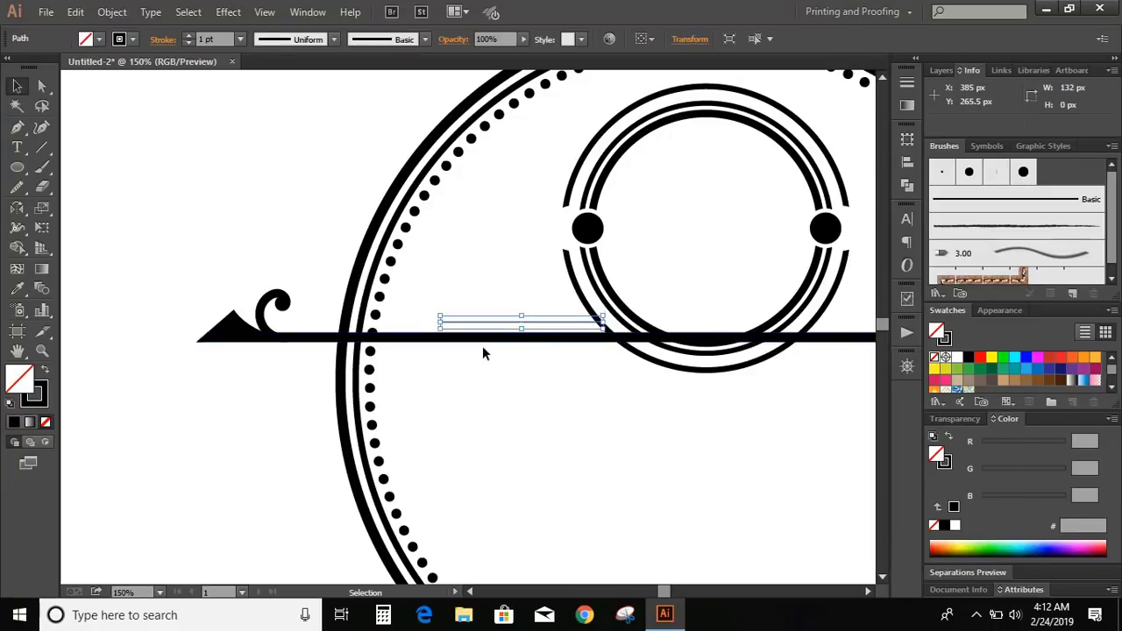
{"action": "left_click", "coordinate": [188, 37]}
{"action": "left_click", "coordinate": [189, 37]}
{"action": "left_click", "coordinate": [189, 37]}
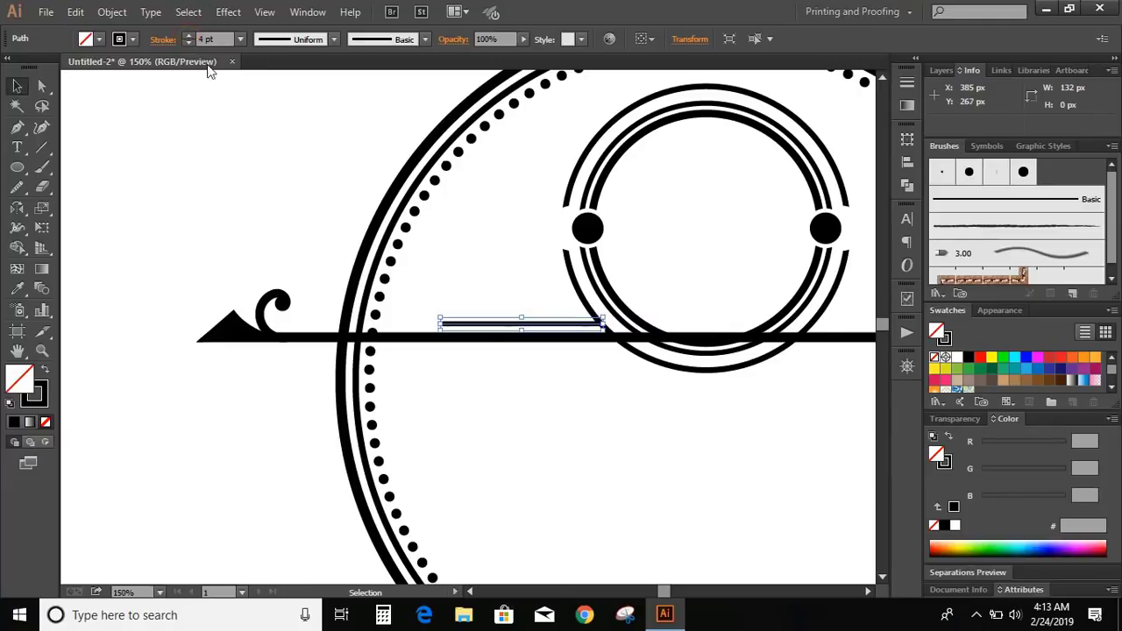
{"action": "left_click", "coordinate": [227, 179]}
Expand the thin line into a filled shape and extend its right end across the enlarged ring
{"action": "left_click", "coordinate": [538, 323]}
{"action": "left_click", "coordinate": [114, 12]}
{"action": "left_click", "coordinate": [161, 186]}
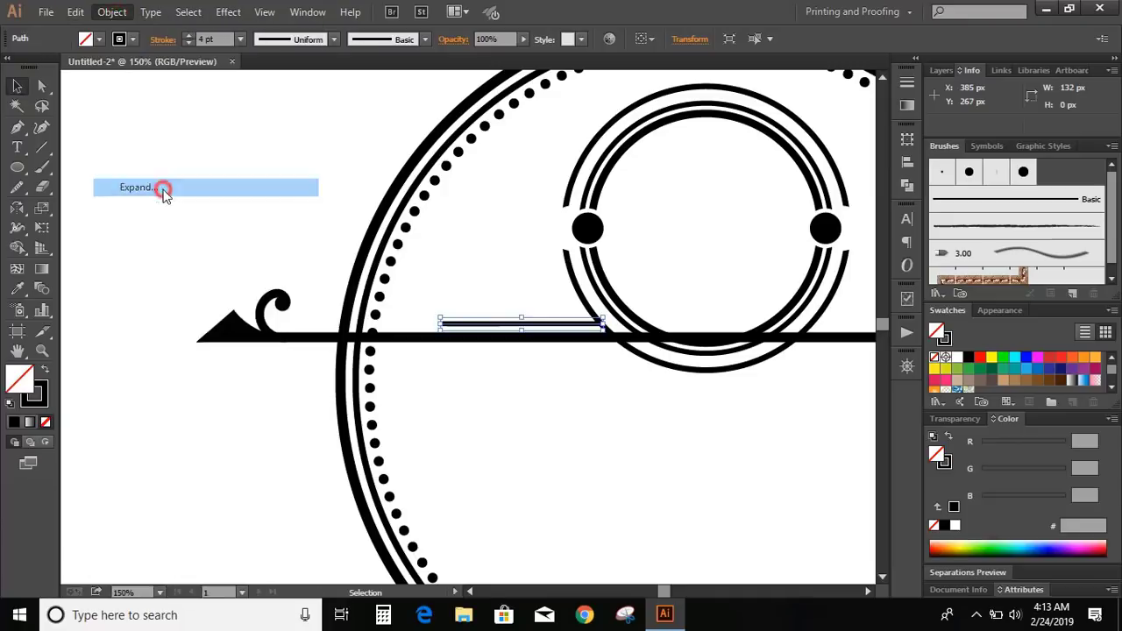
{"action": "left_click", "coordinate": [526, 401]}
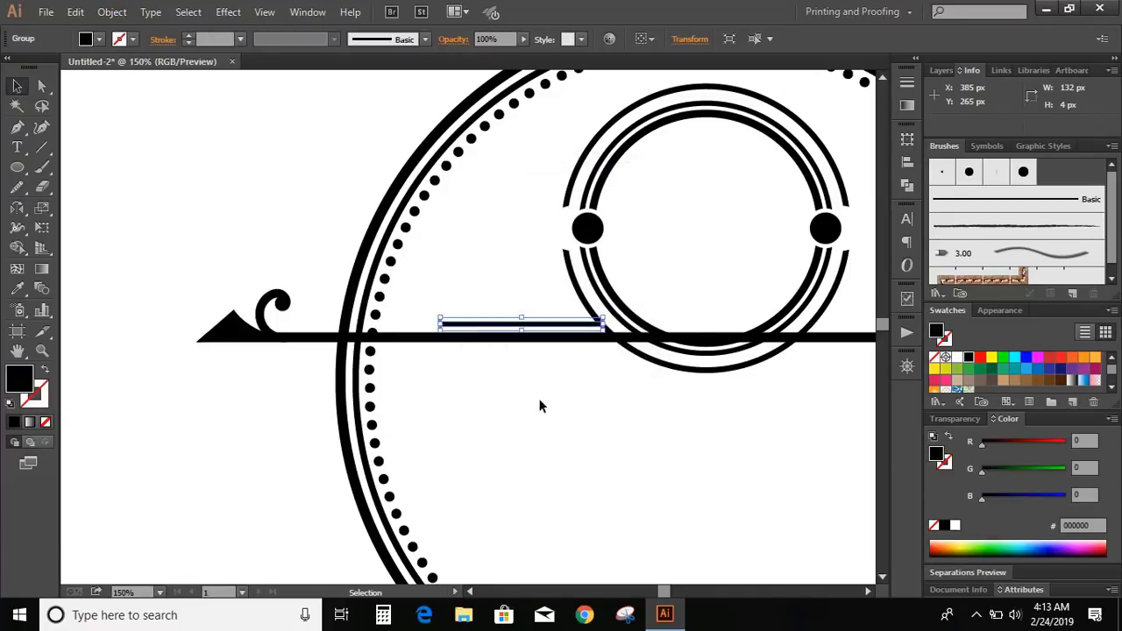
{"action": "left_click", "coordinate": [596, 393]}
{"action": "left_click", "coordinate": [586, 327]}
{"action": "left_click_drag", "start_coordinate": [607, 324], "coordinate": [616, 325]}
{"action": "left_click", "coordinate": [613, 391]}
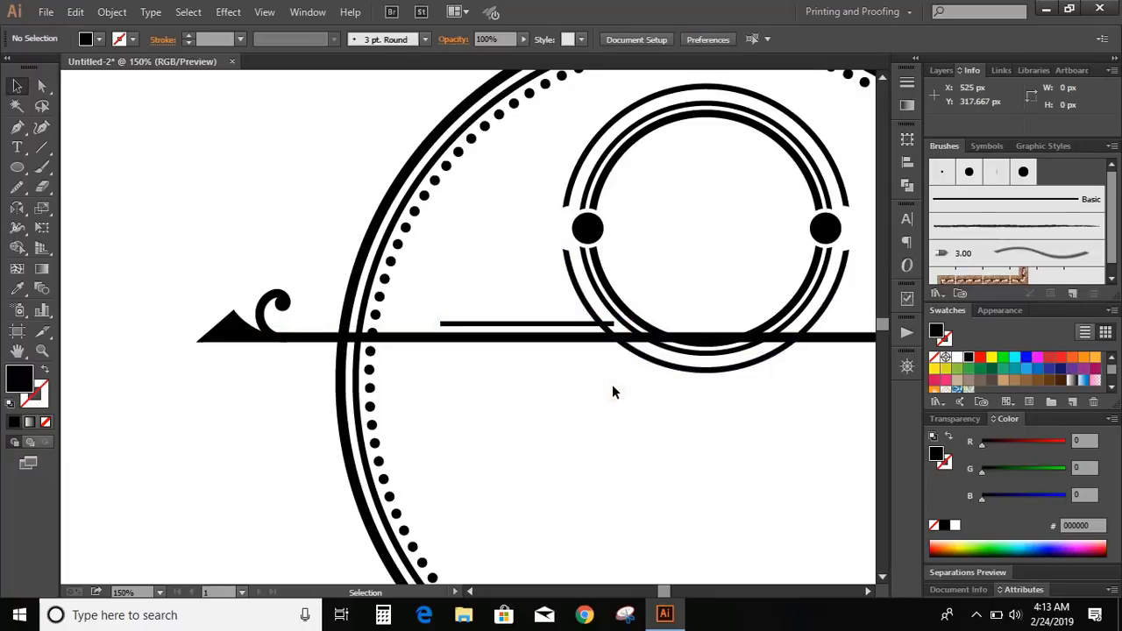
With the Shape Builder, remove the thin line's overhang, the bar section inside the enlarged ring and that ring's arc below the bar
{"action": "scroll", "coordinate": [366, 228], "scroll_direction": "right", "scroll_amount": 3}
{"action": "left_click", "coordinate": [377, 321]}
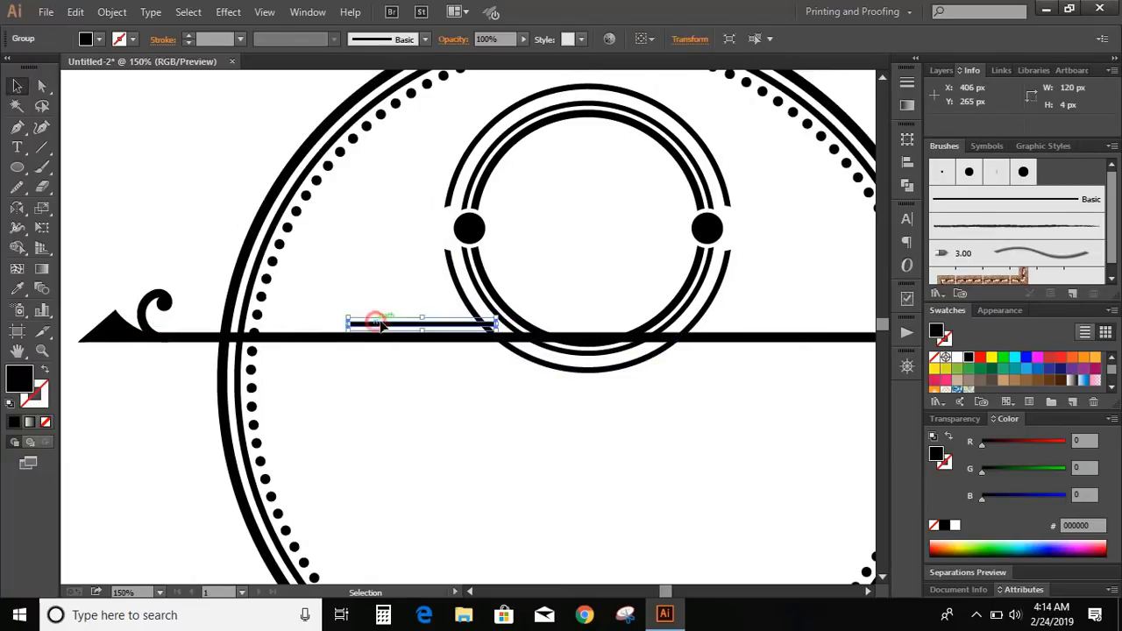
{"action": "left_click", "coordinate": [419, 342], "text": "shift"}
{"action": "left_click", "coordinate": [535, 362], "text": "shift"}
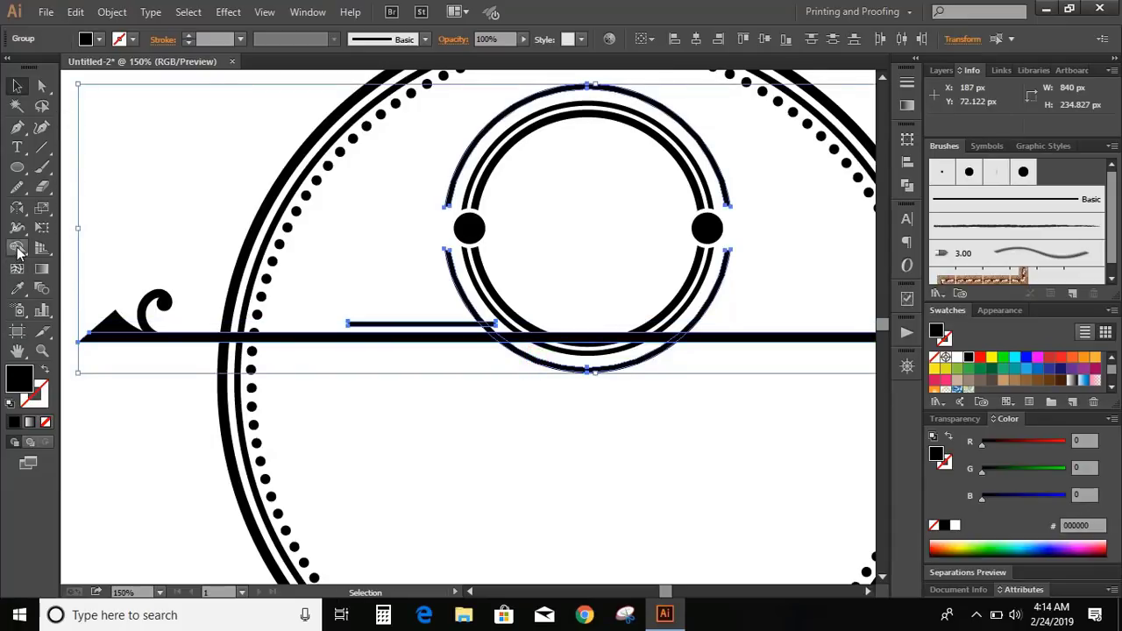
{"action": "left_click", "coordinate": [17, 250]}
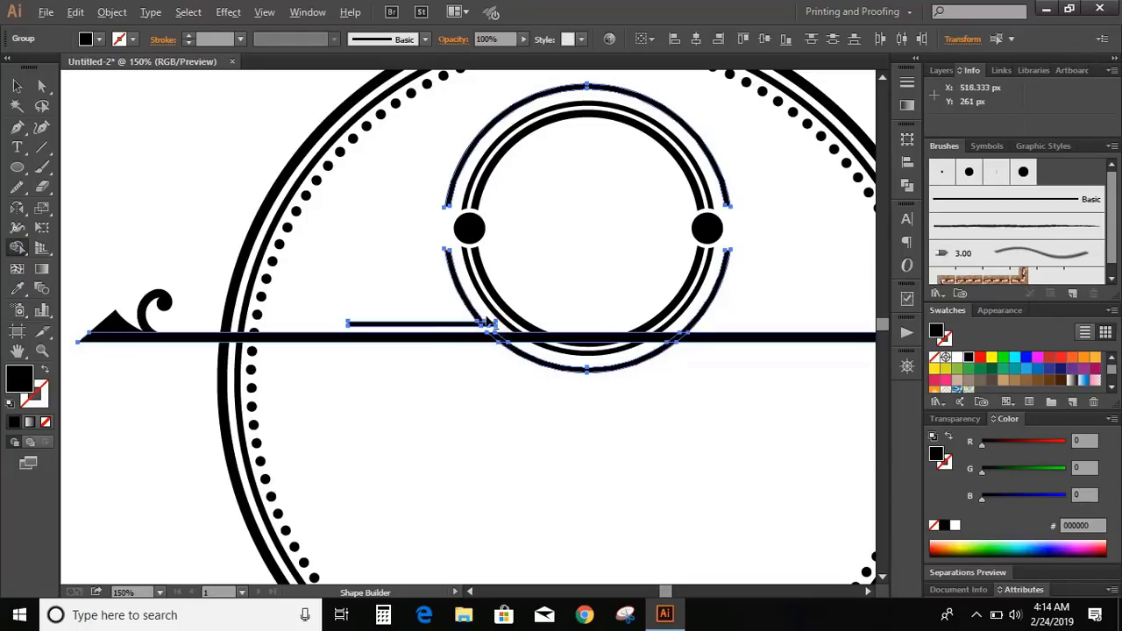
{"action": "left_click", "coordinate": [491, 326]}
{"action": "left_click", "coordinate": [526, 337], "text": "alt"}
{"action": "left_click", "coordinate": [524, 365], "text": "alt"}
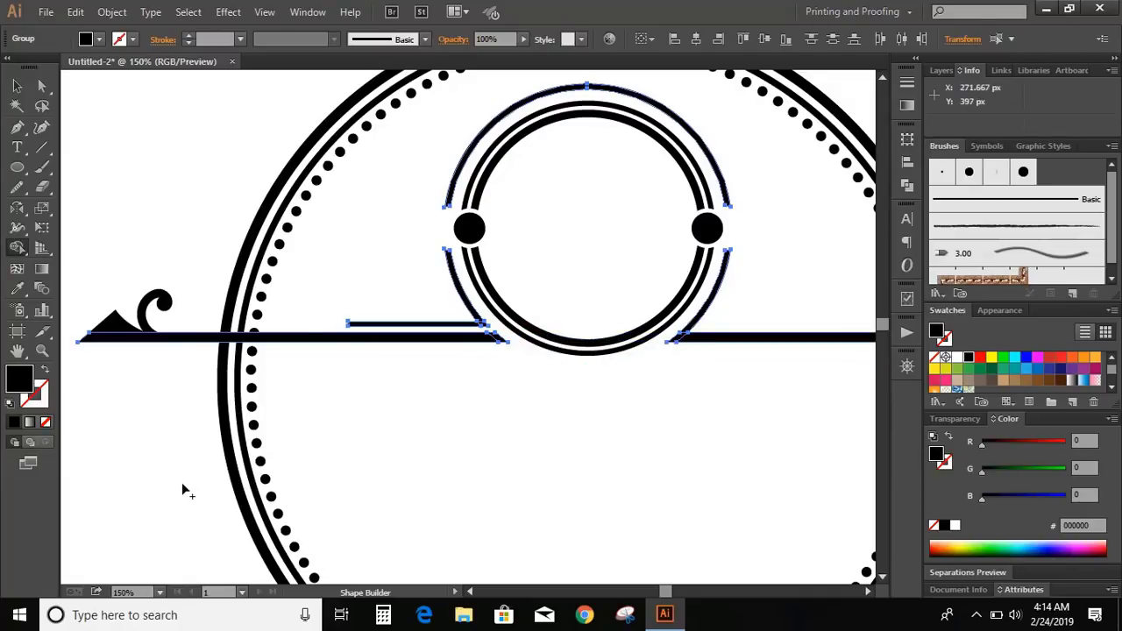
{"action": "left_click", "coordinate": [16, 85]}
{"action": "left_click", "coordinate": [143, 219]}
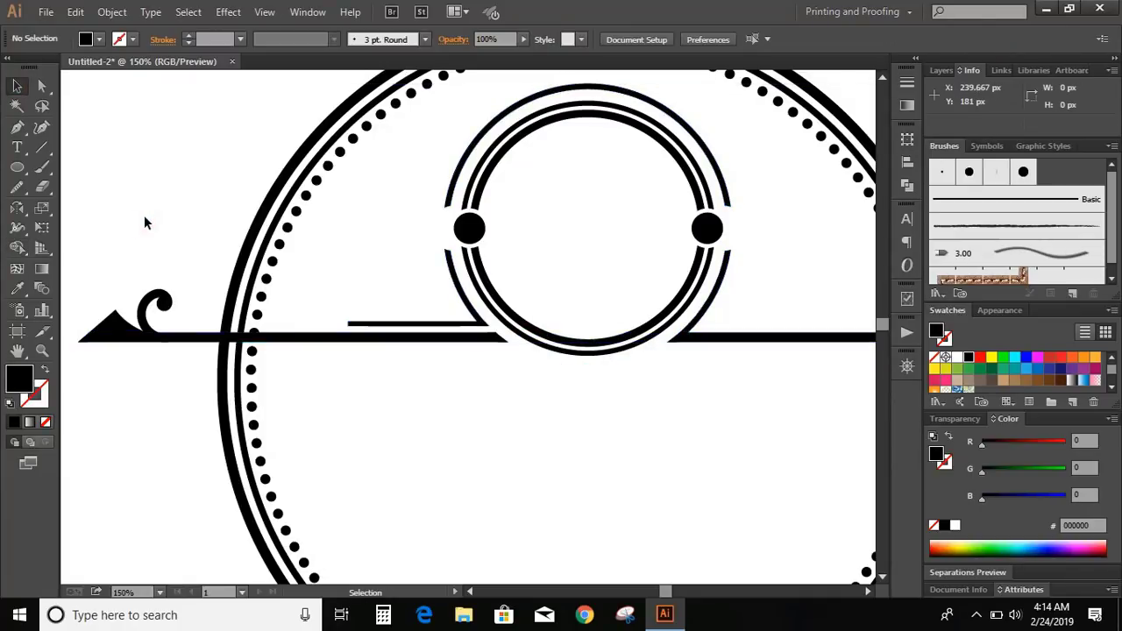
Isolate the enlarged ring's upper arc within its group and delete it
{"action": "double_click", "coordinate": [482, 131]}
{"action": "double_click", "coordinate": [482, 131]}
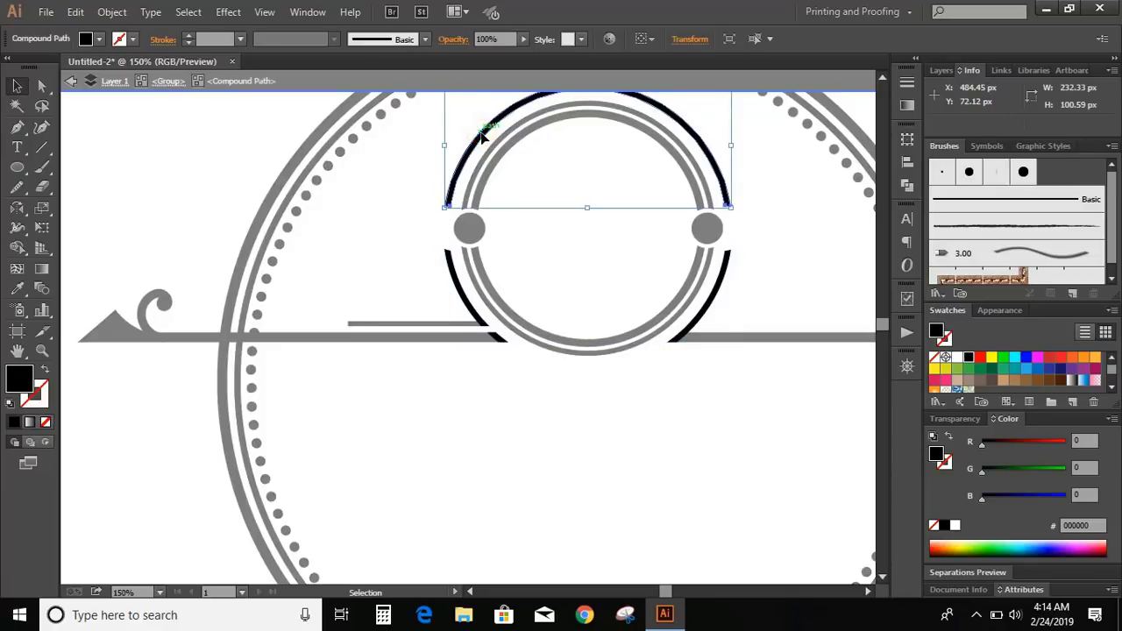
{"action": "key", "text": "Delete"}
{"action": "double_click", "coordinate": [213, 155]}
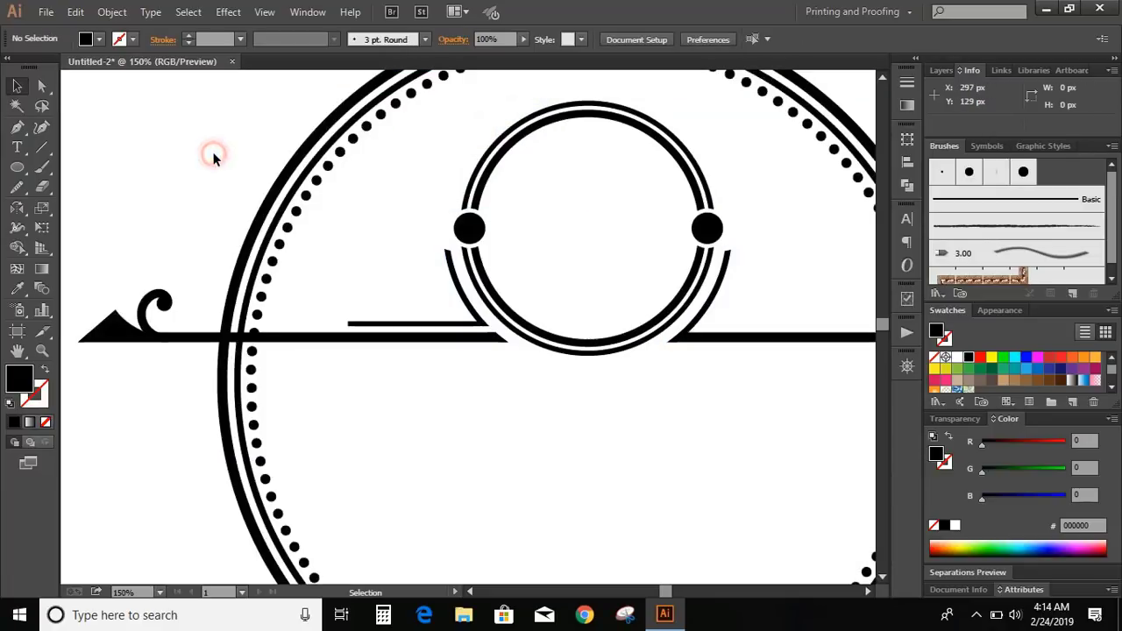
Draw an S-shaped scroll with curled ends, about 155 by 42 px, above the bar with the Pencil tool, using no fill and a black stroke
{"action": "key", "text": "slash"}
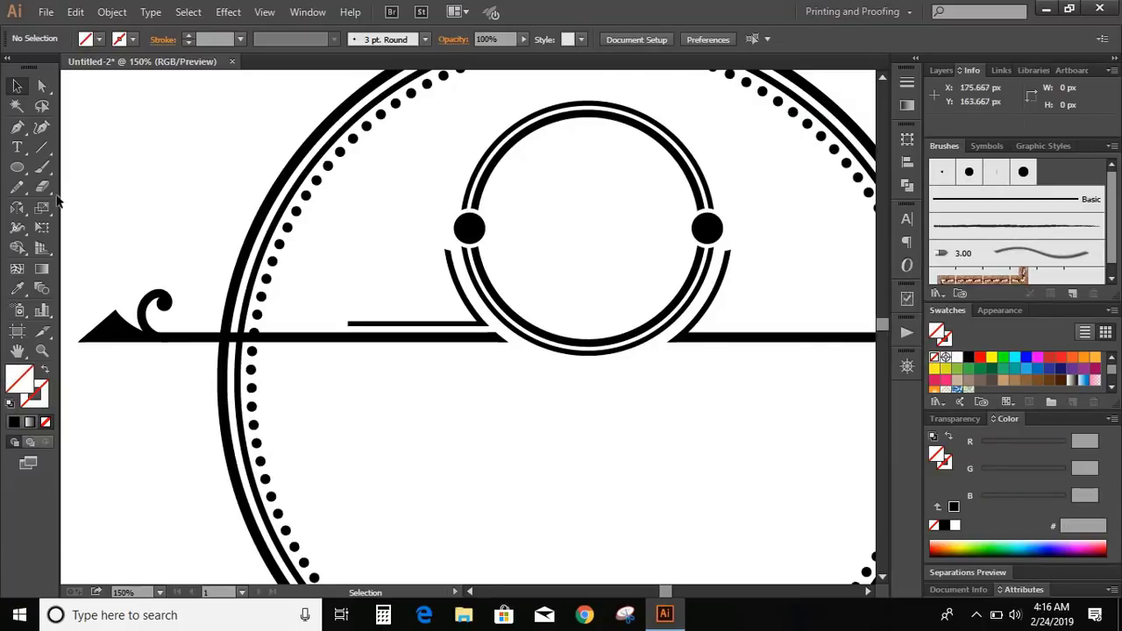
{"action": "left_click", "coordinate": [16, 189]}
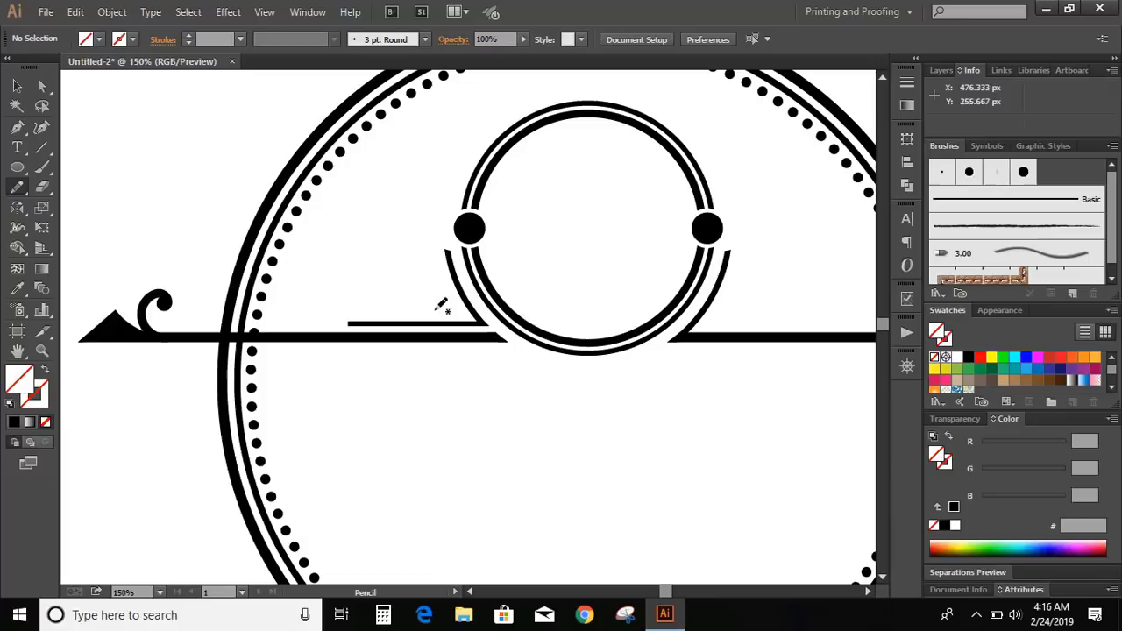
{"action": "mouse_move", "coordinate": [436, 316]}
{"action": "left_mouse_down"}
{"action": "mouse_move", "coordinate": [461, 306]}
{"action": "mouse_move", "coordinate": [440, 278]}
{"action": "mouse_move", "coordinate": [289, 326]}
{"action": "mouse_move", "coordinate": [272, 322]}
{"action": "mouse_move", "coordinate": [276, 301]}
{"action": "mouse_move", "coordinate": [290, 300]}
{"action": "mouse_move", "coordinate": [286, 314]}
{"action": "left_mouse_up"}
{"action": "left_click", "coordinate": [33, 395]}
{"action": "left_click", "coordinate": [14, 422]}
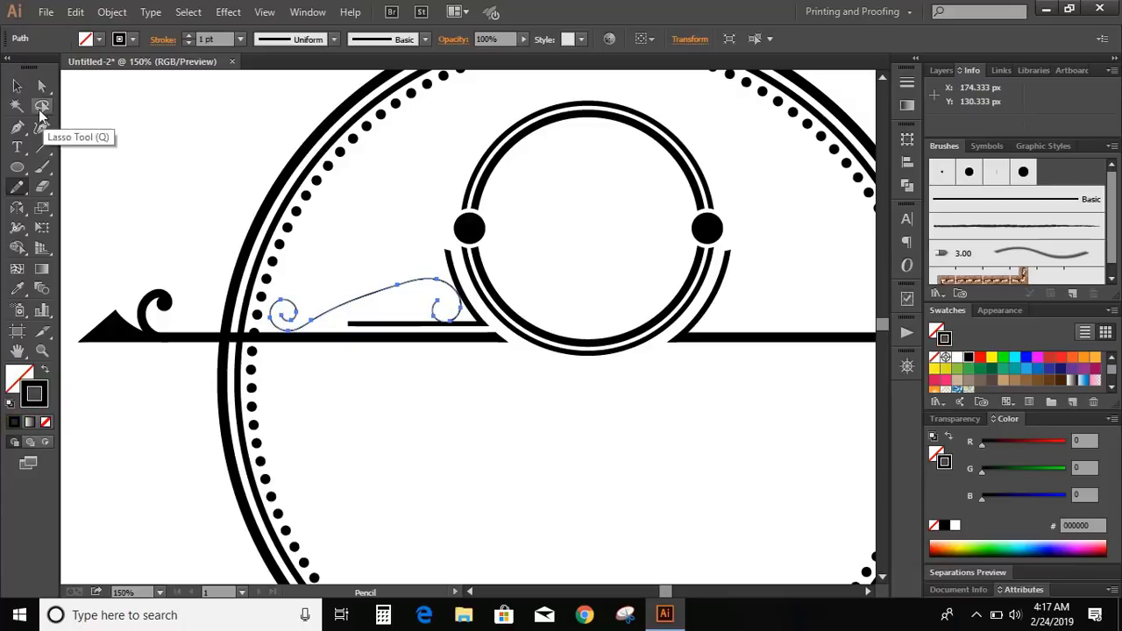
{"action": "left_click", "coordinate": [17, 85]}
{"action": "left_click", "coordinate": [163, 145]}
{"action": "left_click", "coordinate": [390, 289]}
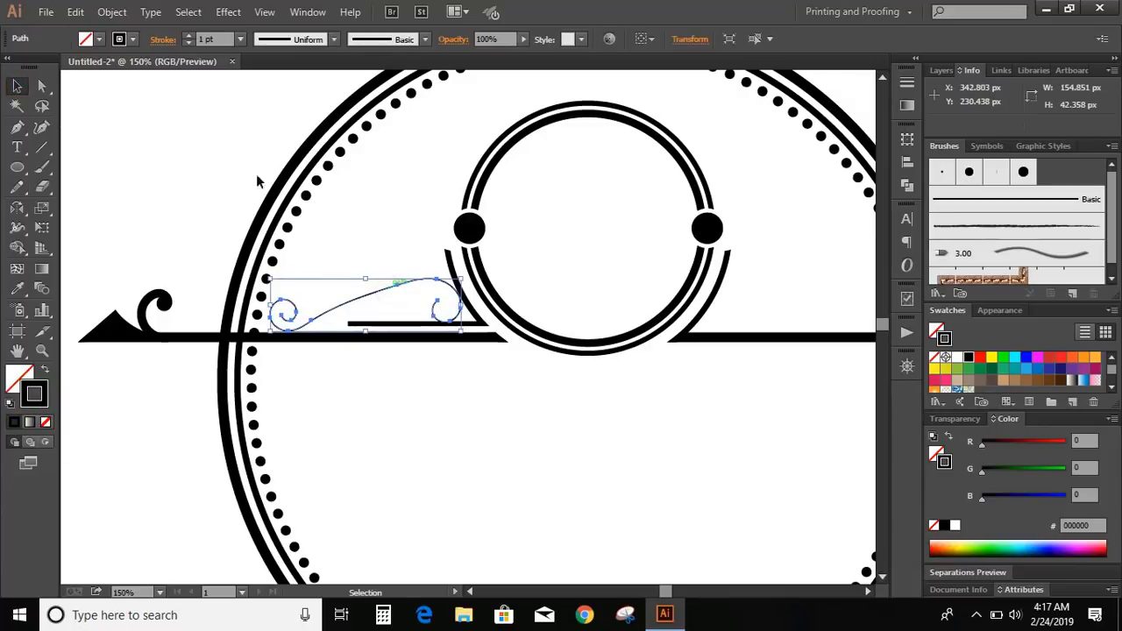
Smooth the scroll's middle section with the Smooth tool and set its stroke weight to 3 pt
{"action": "left_click", "coordinate": [20, 191]}
{"action": "left_click", "coordinate": [84, 205]}
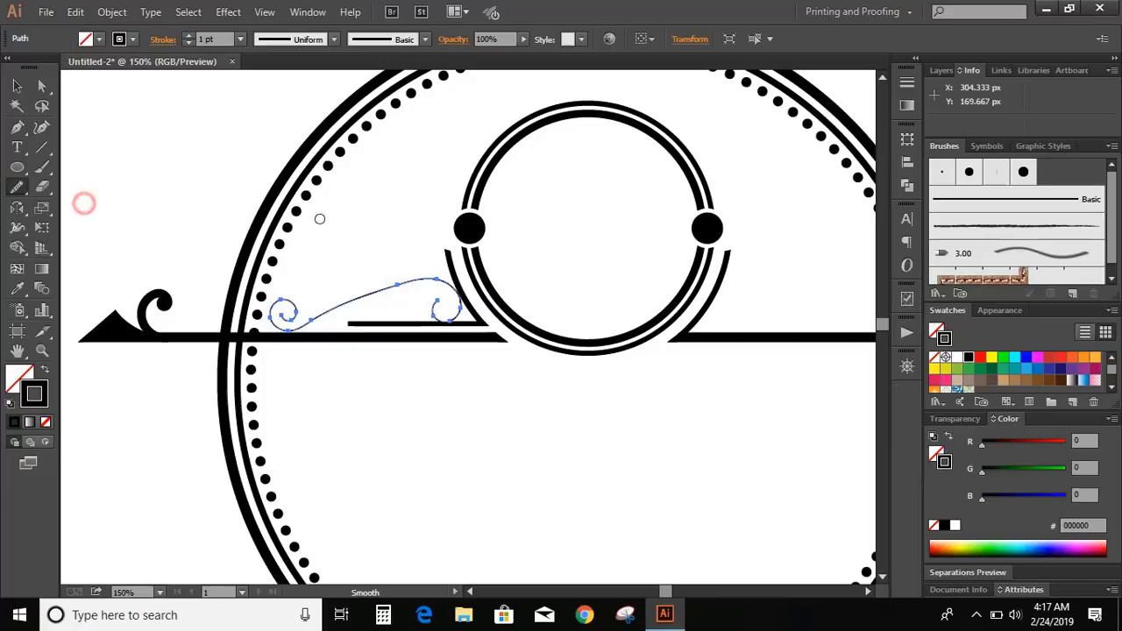
{"action": "left_click_drag", "start_coordinate": [351, 300], "coordinate": [336, 309]}
{"action": "key", "text": "v"}
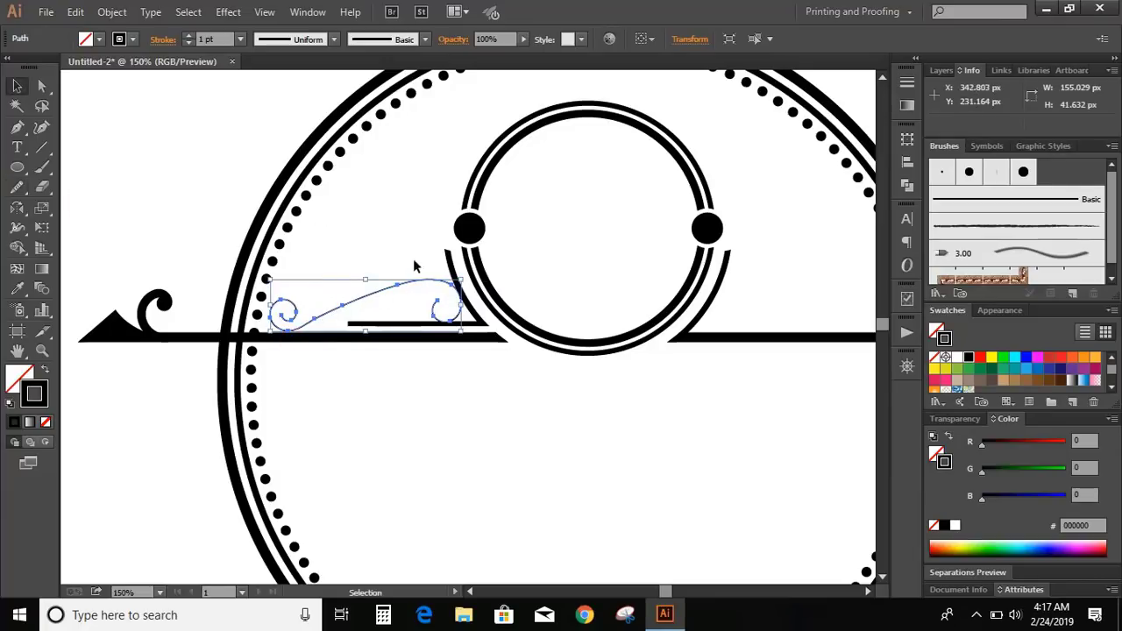
{"action": "left_click", "coordinate": [189, 37]}
{"action": "left_click", "coordinate": [189, 37]}
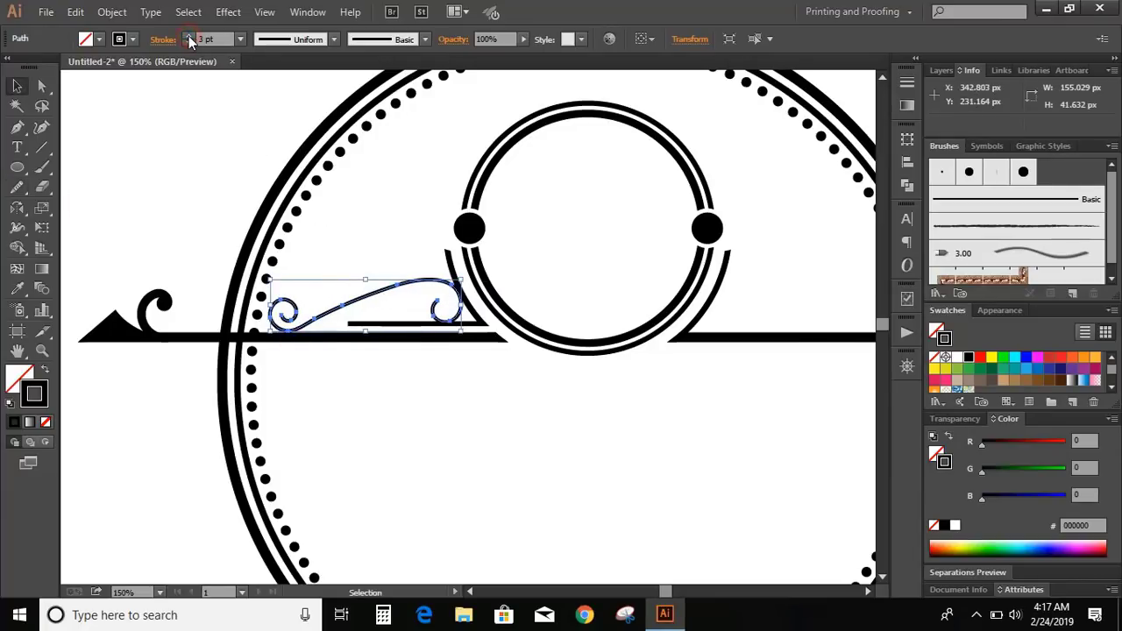
{"action": "left_click", "coordinate": [448, 388]}
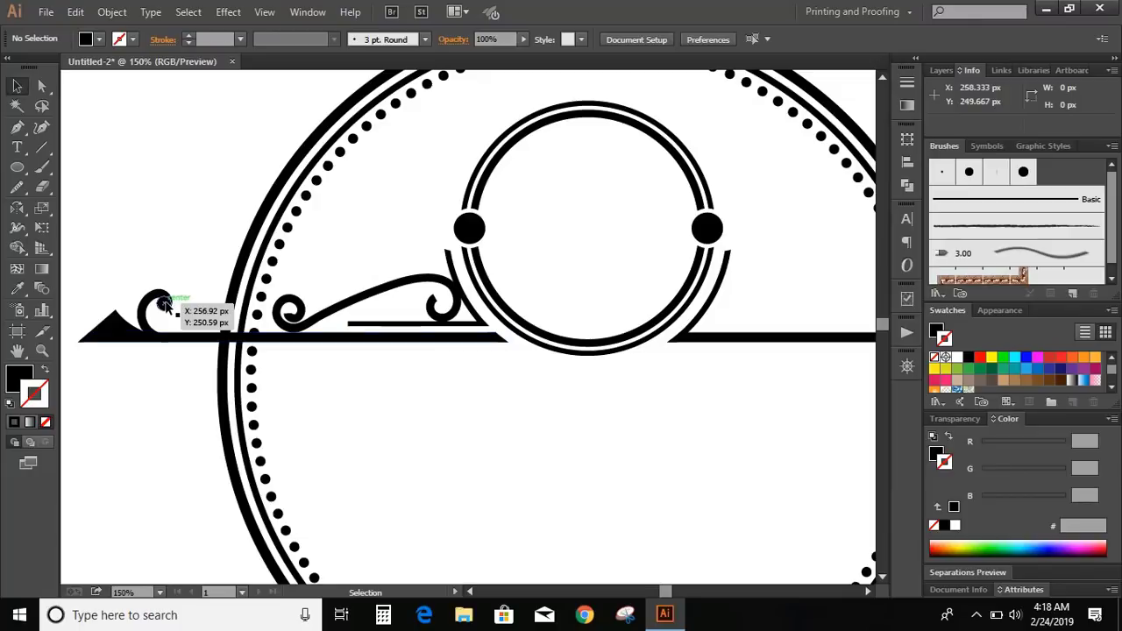
Copy the small black circle onto both inner tips of the scroll and place a copy of the triangular ornament on the thin line beneath it
{"action": "left_click_drag", "start_coordinate": [164, 304], "coordinate": [434, 302]}
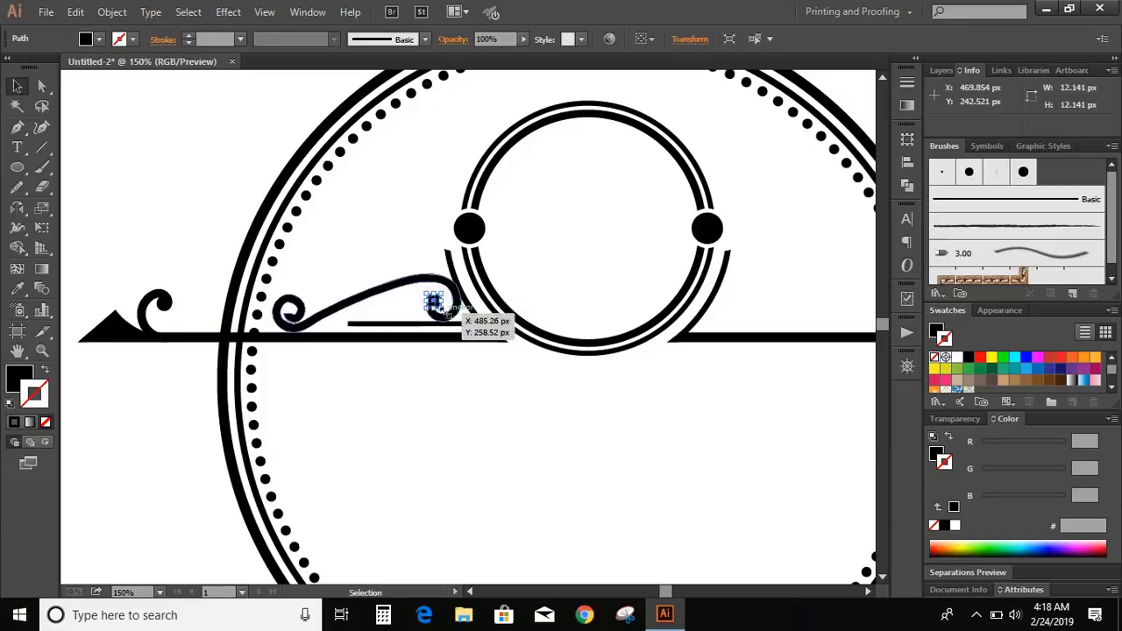
{"action": "left_click_drag", "start_coordinate": [434, 303], "coordinate": [290, 313]}
{"action": "left_click_drag", "start_coordinate": [290, 313], "coordinate": [607, 333]}
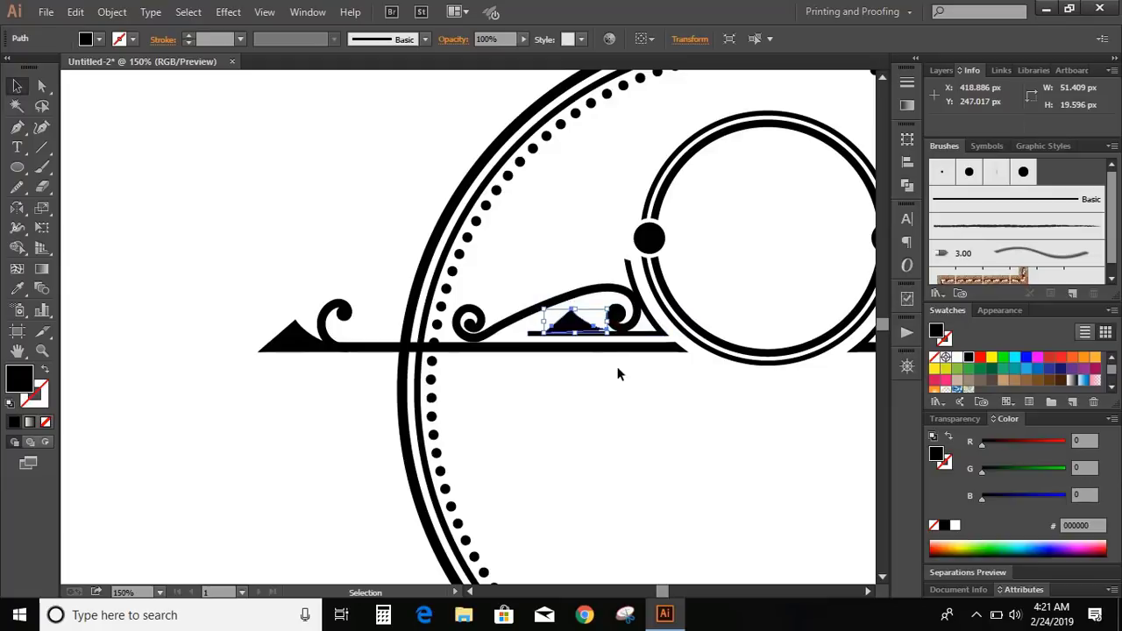
{"action": "left_click", "coordinate": [618, 373]}
Place copies of the small black circle on the upper tip of the left arc and on the left end of the thin line
{"action": "left_click_drag", "start_coordinate": [351, 321], "coordinate": [629, 260]}
{"action": "left_click", "coordinate": [579, 238]}
{"action": "left_click", "coordinate": [582, 261]}
{"action": "left_click_drag", "start_coordinate": [519, 336], "coordinate": [516, 333]}
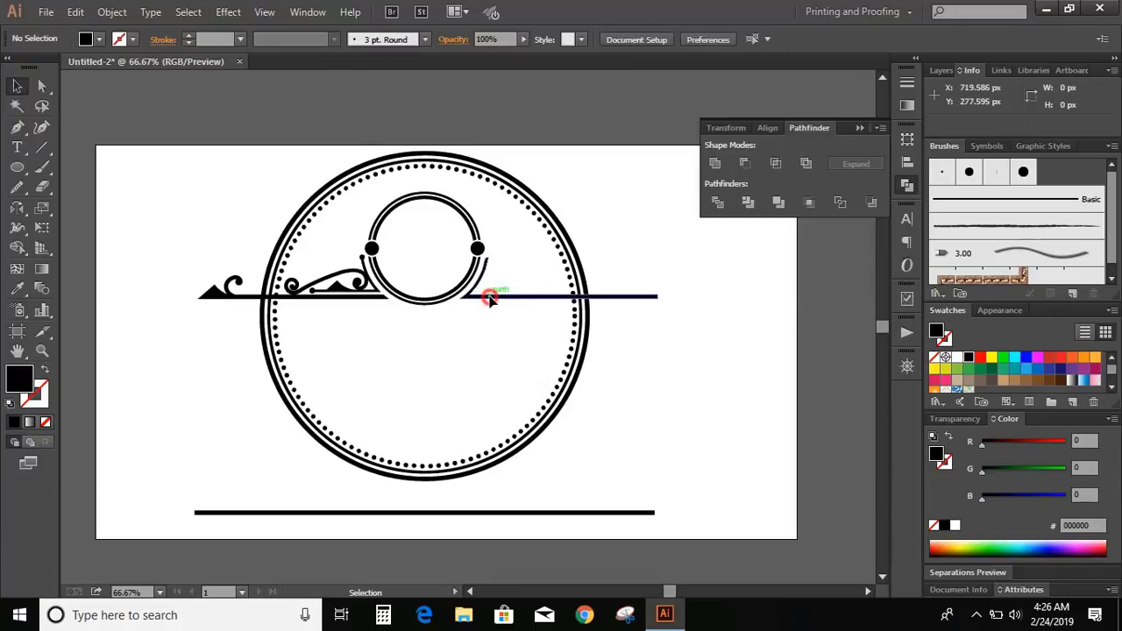
Isolate the bar's right segment within its group and delete it
{"action": "double_click", "coordinate": [490, 299]}
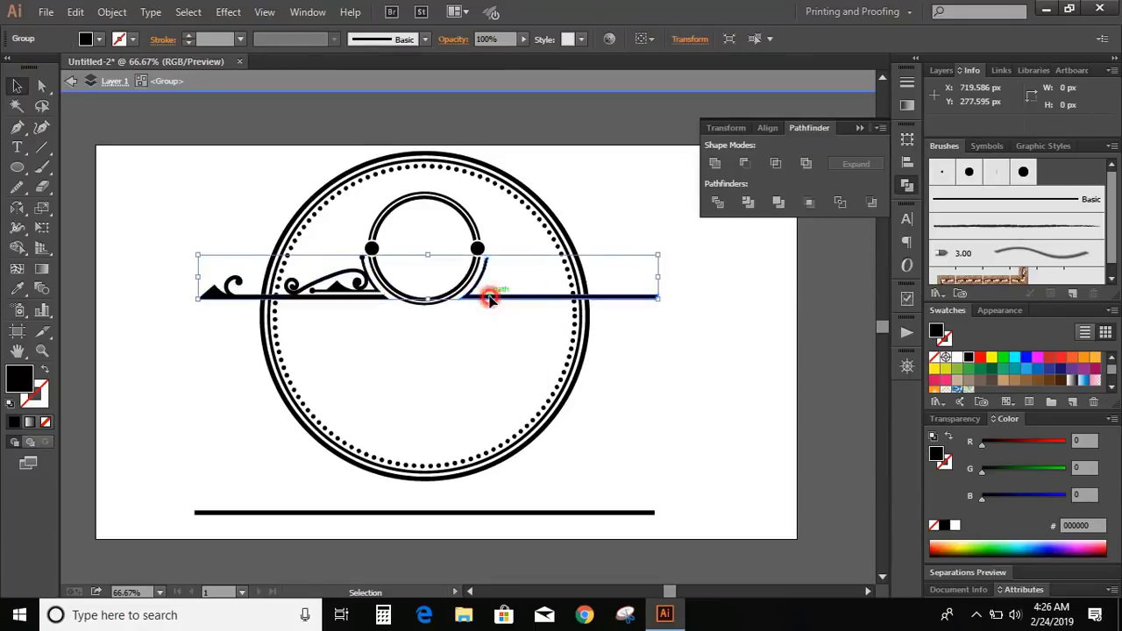
{"action": "left_click", "coordinate": [490, 298]}
{"action": "key", "text": "Delete"}
{"action": "double_click", "coordinate": [493, 296]}
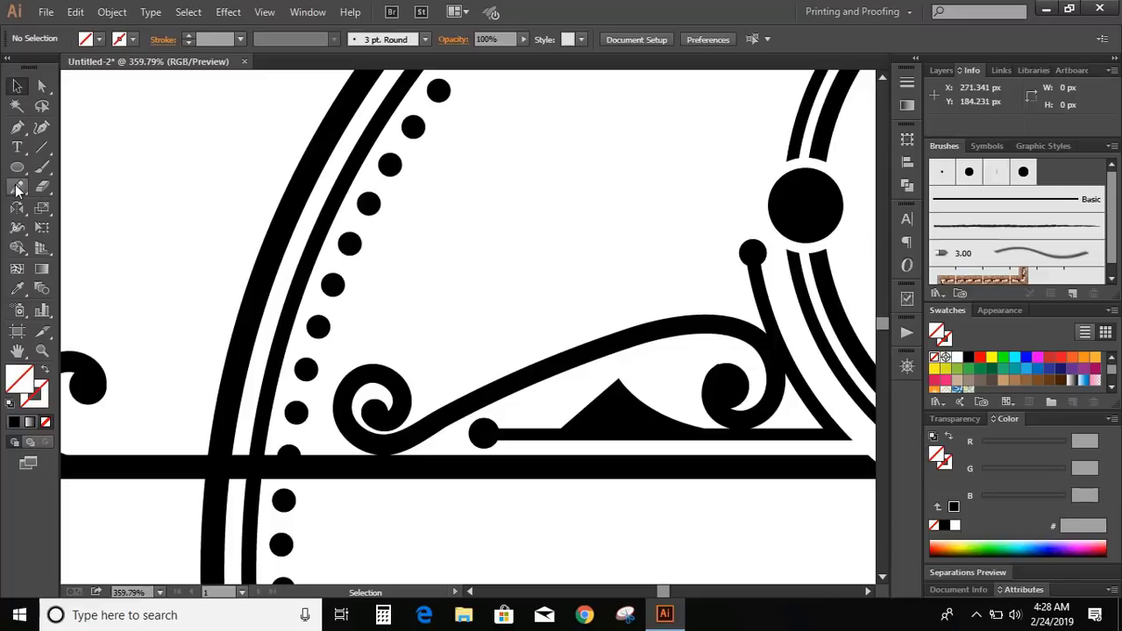
Draw a small curl about 12 by 19 px rising from the middle of the scroll with the Pencil tool, with a black stroke
{"action": "left_click", "coordinate": [17, 188]}
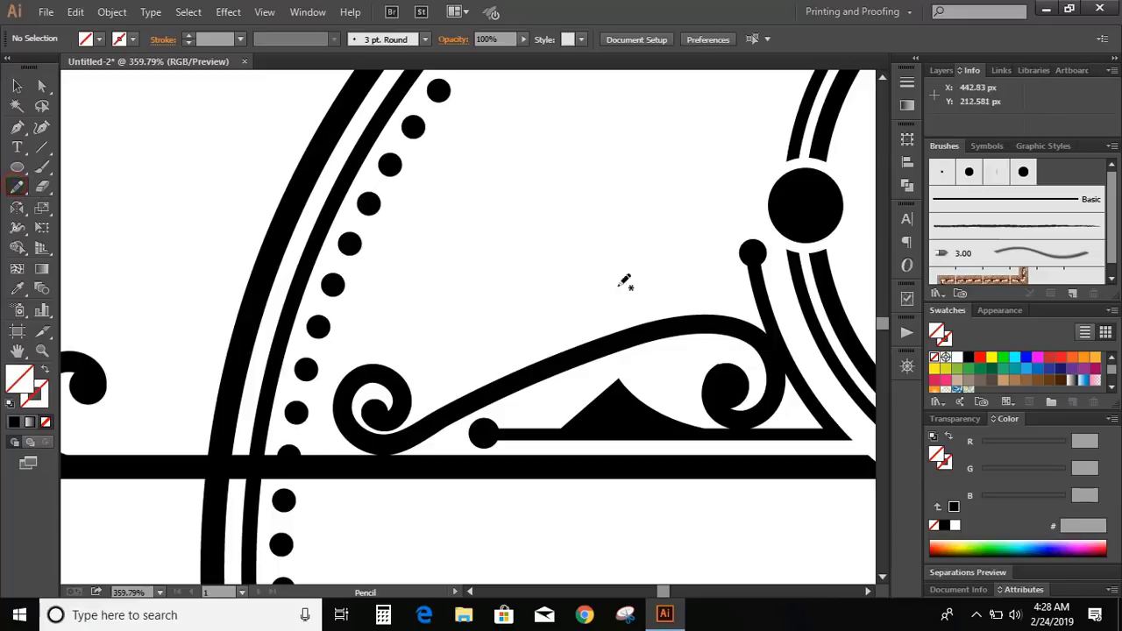
{"action": "mouse_move", "coordinate": [567, 316]}
{"action": "left_mouse_down"}
{"action": "mouse_move", "coordinate": [571, 303]}
{"action": "mouse_move", "coordinate": [591, 313]}
{"action": "mouse_move", "coordinate": [591, 330]}
{"action": "mouse_move", "coordinate": [554, 356]}
{"action": "left_mouse_up"}
{"action": "left_click", "coordinate": [17, 85]}
{"action": "left_click", "coordinate": [33, 395]}
{"action": "left_click", "coordinate": [14, 421]}
{"action": "left_click", "coordinate": [183, 186]}
{"action": "left_click", "coordinate": [592, 313]}
Smooth the top of the small curl with the Smooth tool
{"action": "mouse_move", "coordinate": [16, 186]}
{"action": "left_mouse_down"}
{"action": "mouse_move", "coordinate": [86, 194]}
{"action": "mouse_move", "coordinate": [94, 206]}
{"action": "left_mouse_up"}
{"action": "left_click_drag", "start_coordinate": [553, 314], "coordinate": [582, 309]}
{"action": "key", "text": "v"}
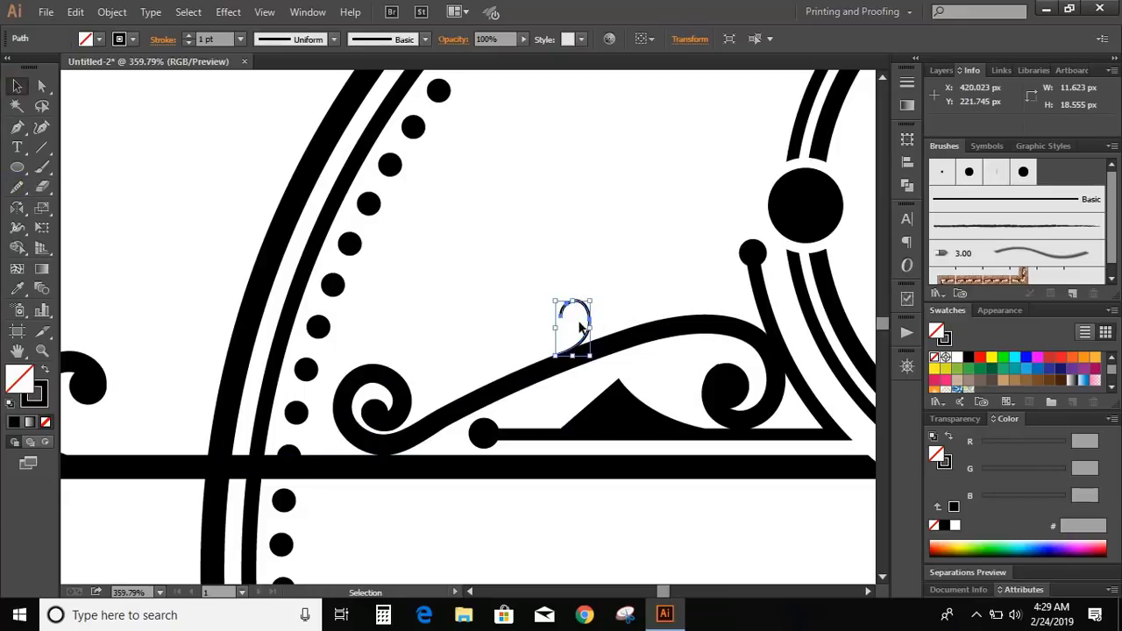
Set the small curl's stroke to 5 pt and cap its tip with a black-filled circle about 6 px wide
{"action": "left_click", "coordinate": [188, 36]}
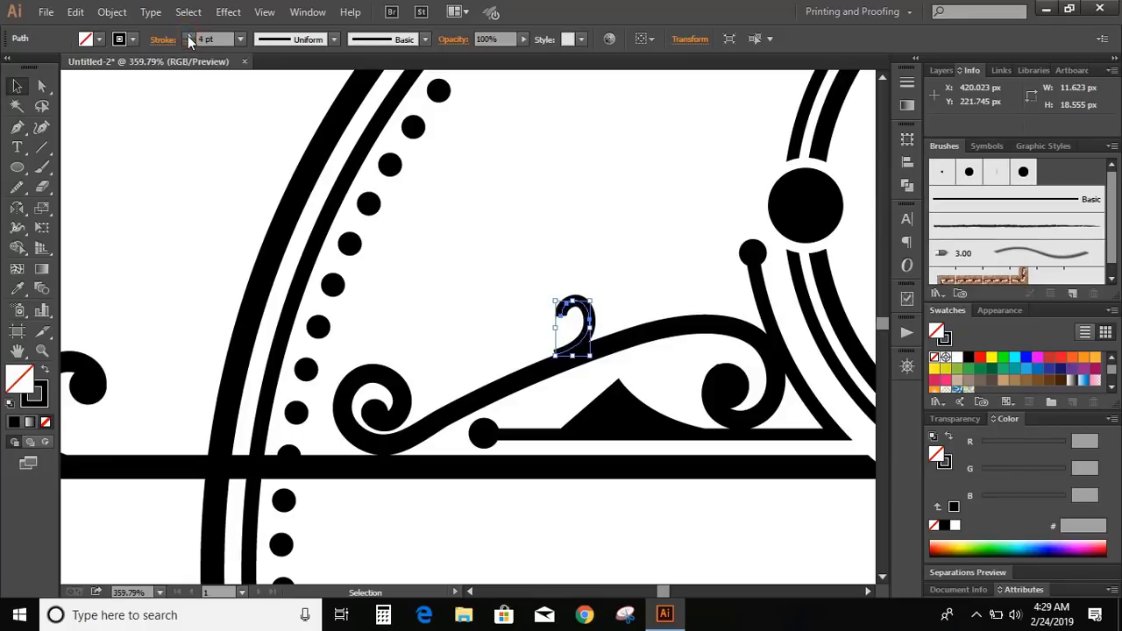
{"action": "left_click", "coordinate": [135, 150]}
{"action": "left_click", "coordinate": [17, 166]}
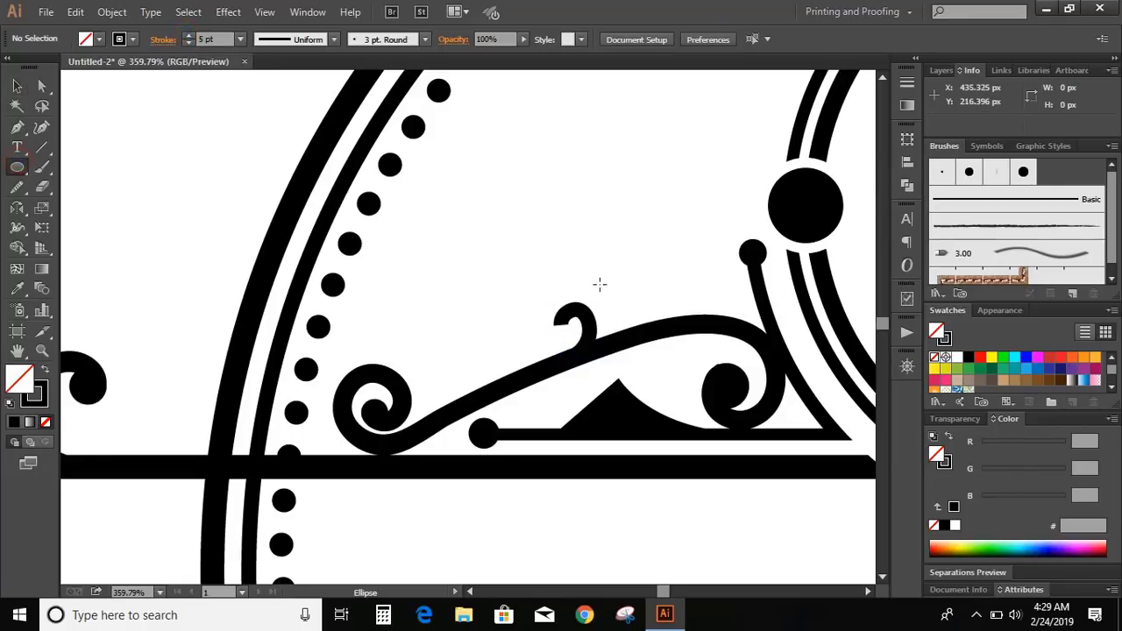
{"action": "left_click_drag", "start_coordinate": [562, 321], "coordinate": [566, 325]}
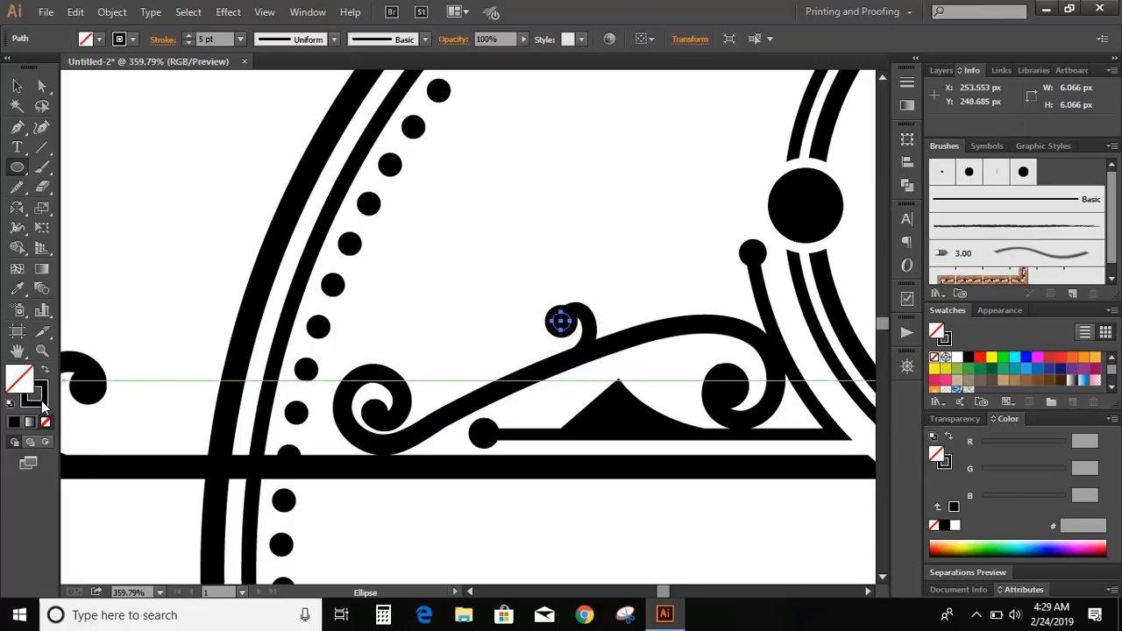
{"action": "left_click", "coordinate": [14, 421]}
{"action": "key", "text": "v"}
{"action": "left_click", "coordinate": [463, 240]}
Smooth the outline of the small curl and its rounded end with the Smooth tool
{"action": "left_click", "coordinate": [566, 321]}
{"action": "left_click_drag", "start_coordinate": [566, 318], "coordinate": [566, 321]}
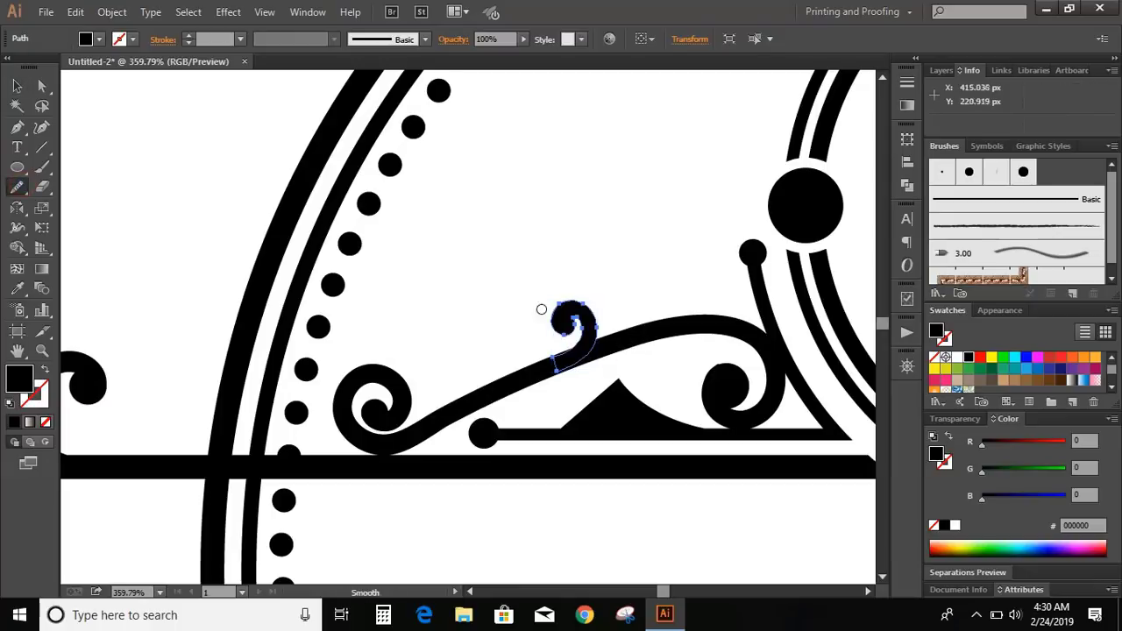
{"action": "left_click_drag", "start_coordinate": [546, 313], "coordinate": [597, 336]}
{"action": "key", "text": "v"}
{"action": "left_click", "coordinate": [187, 173]}
Reflect a copy of the decorated left bar across the vertical axis through the small ring's centre
{"action": "key", "text": "ctrl+minus"}
{"action": "key", "text": "ctrl+minus"}
{"action": "key", "text": "ctrl+minus"}
{"action": "key", "text": "ctrl+minus"}
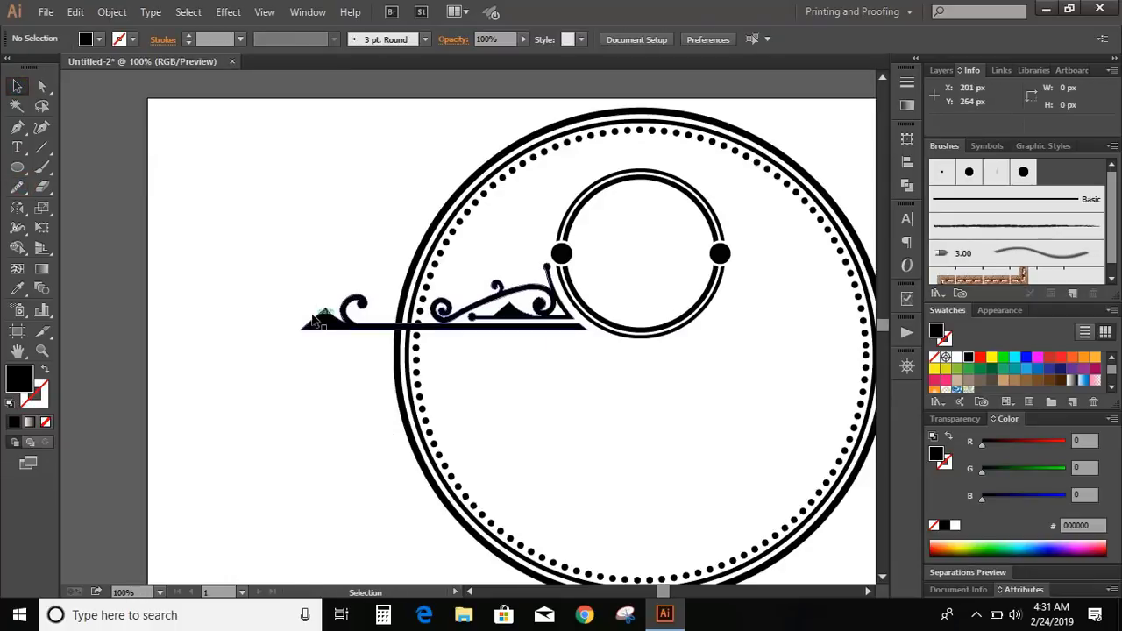
{"action": "left_click", "coordinate": [314, 319]}
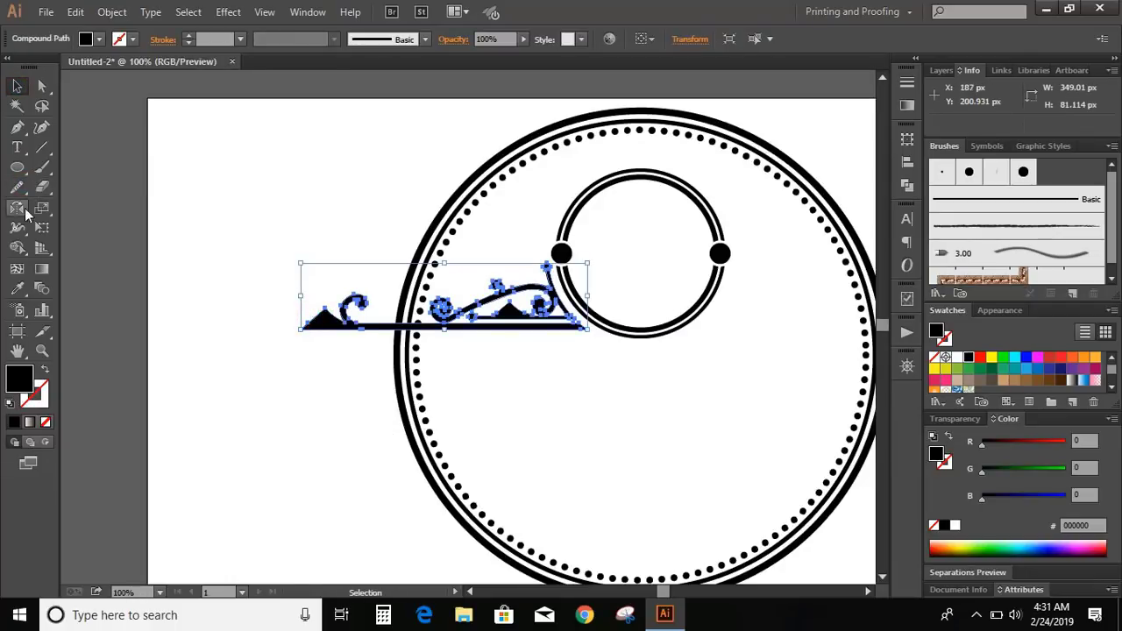
{"action": "left_click", "coordinate": [17, 208]}
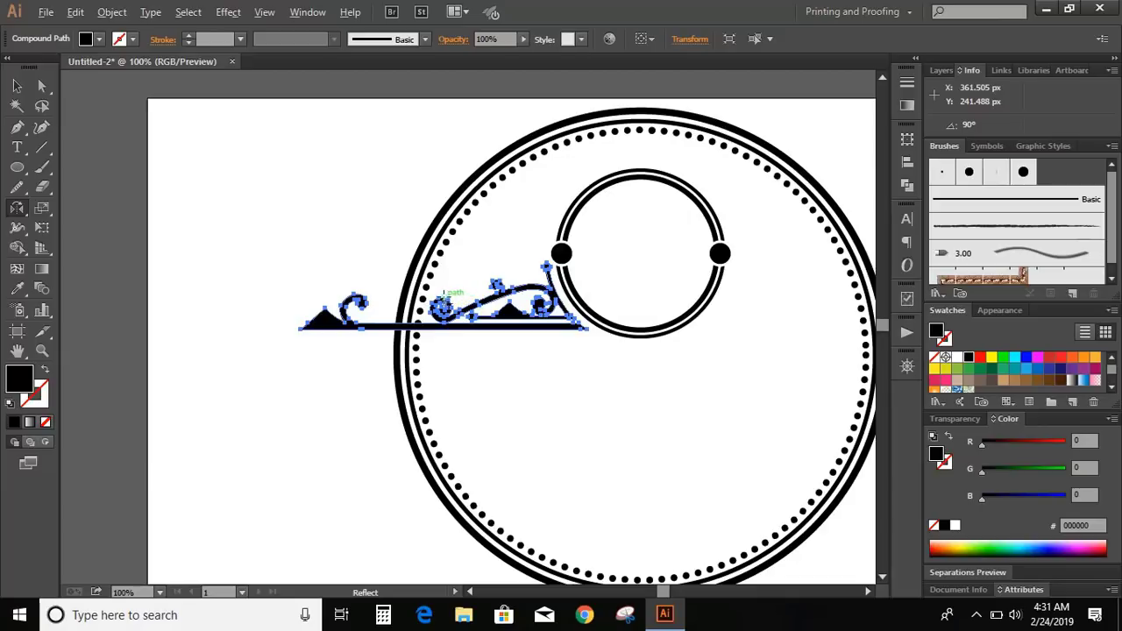
{"action": "left_click", "coordinate": [641, 328], "text": "alt"}
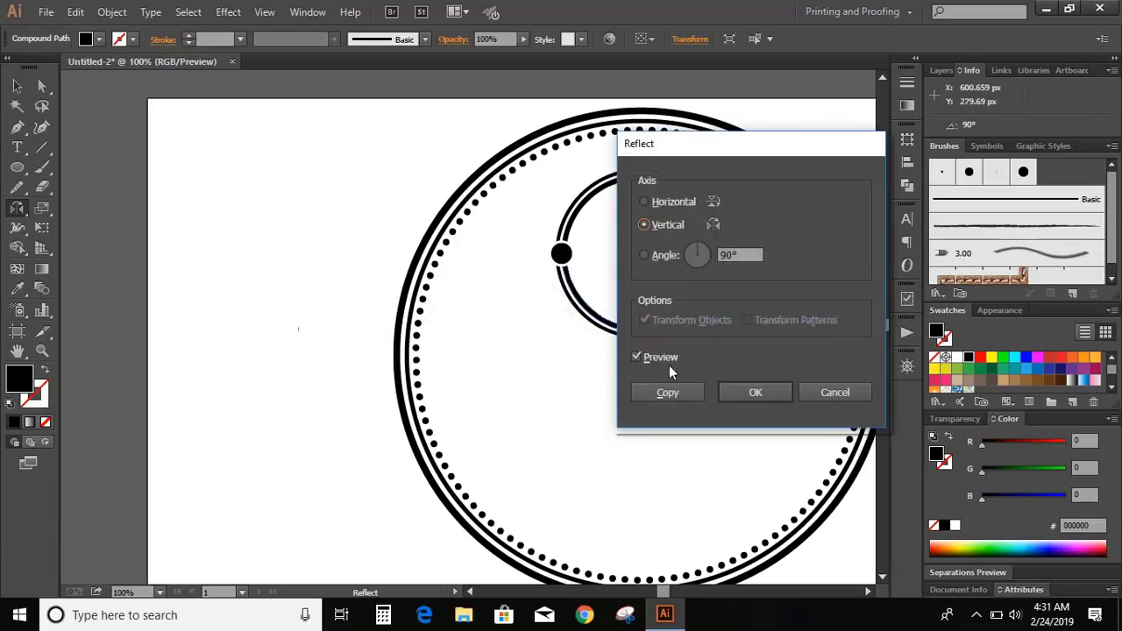
{"action": "left_click", "coordinate": [679, 390]}
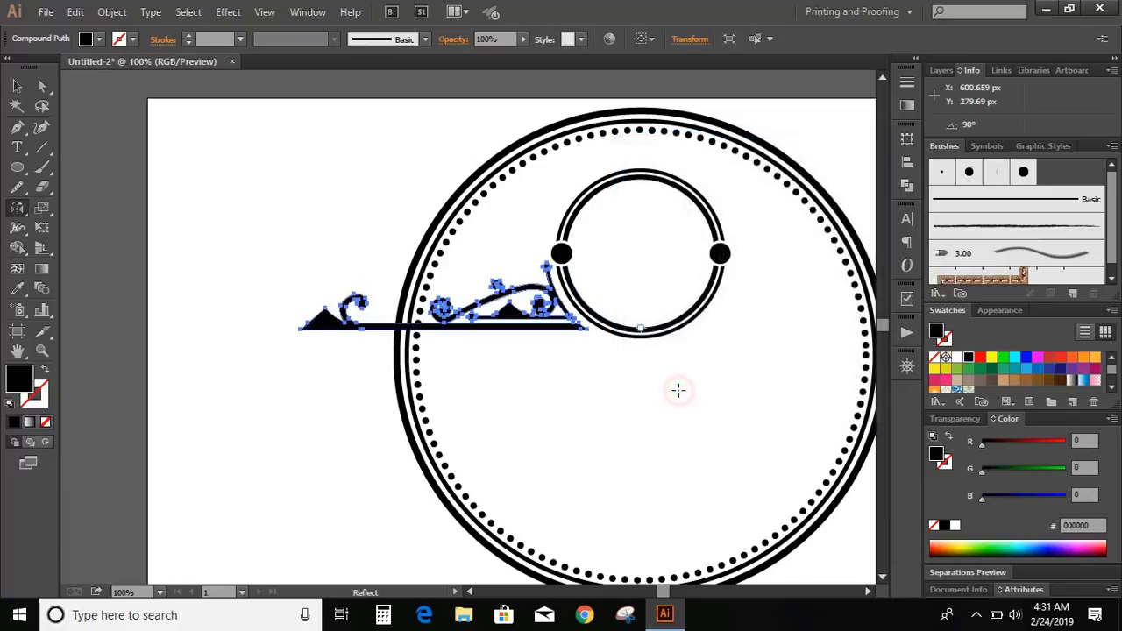
{"action": "left_click", "coordinate": [17, 85]}
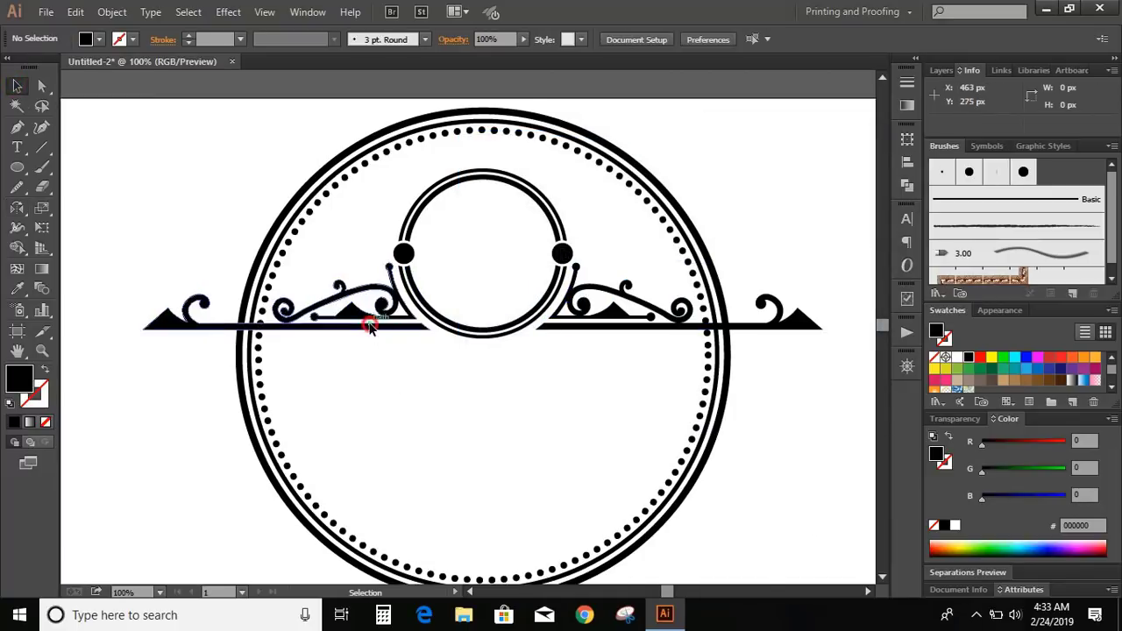
Reflect a copy of both decorated bars across the horizontal axis
{"action": "left_click", "coordinate": [371, 323]}
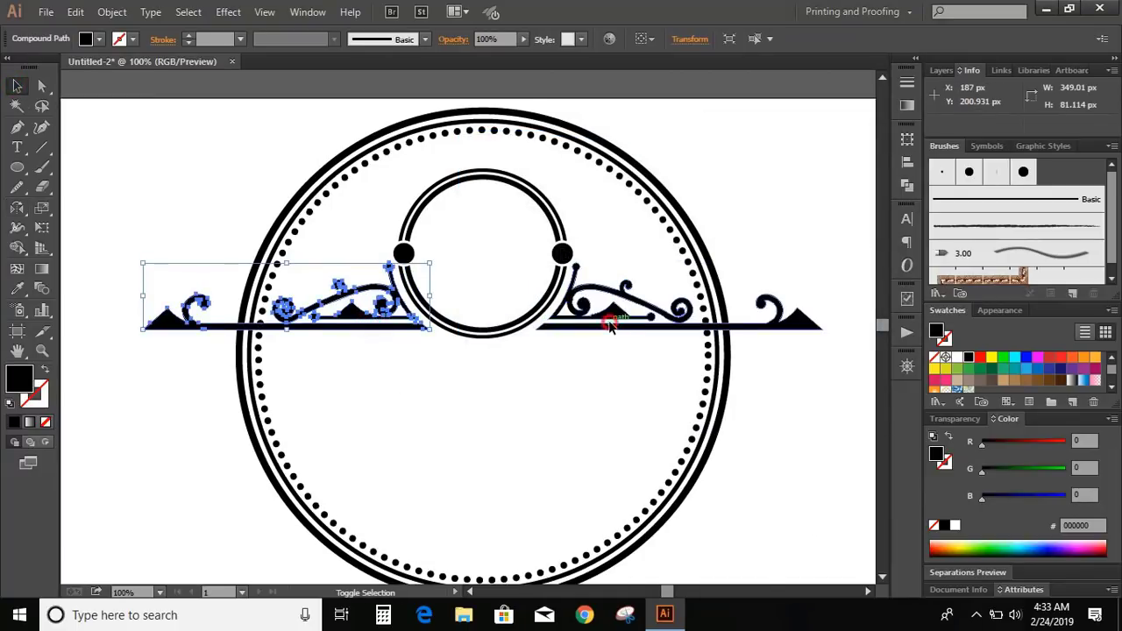
{"action": "left_click", "coordinate": [611, 325], "text": "shift"}
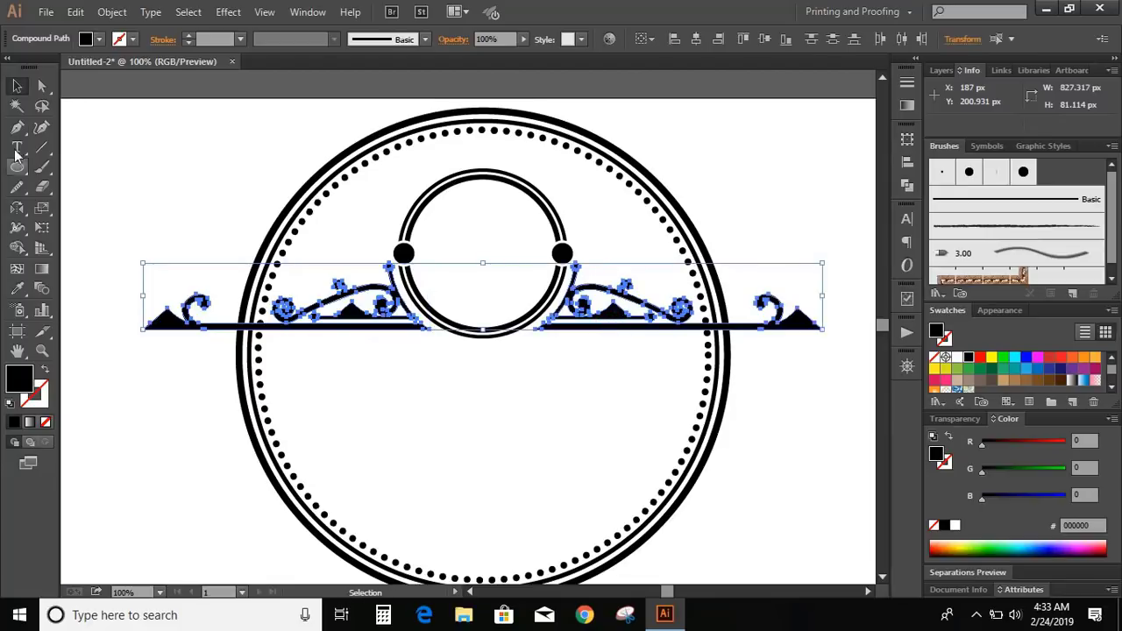
{"action": "left_click", "coordinate": [18, 214]}
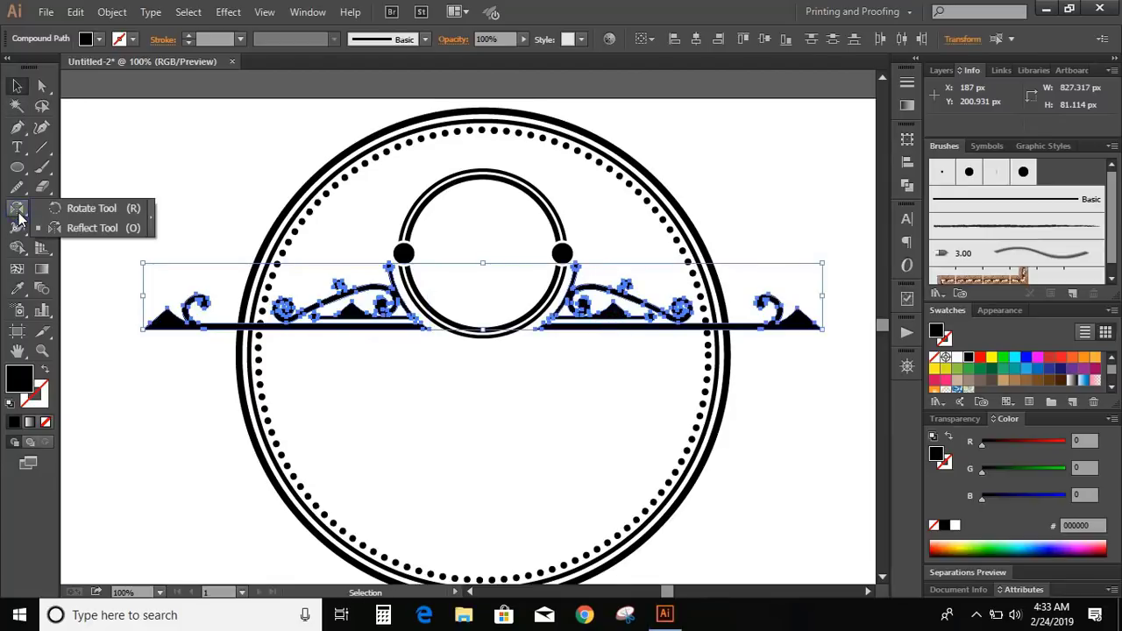
{"action": "left_click", "coordinate": [77, 230]}
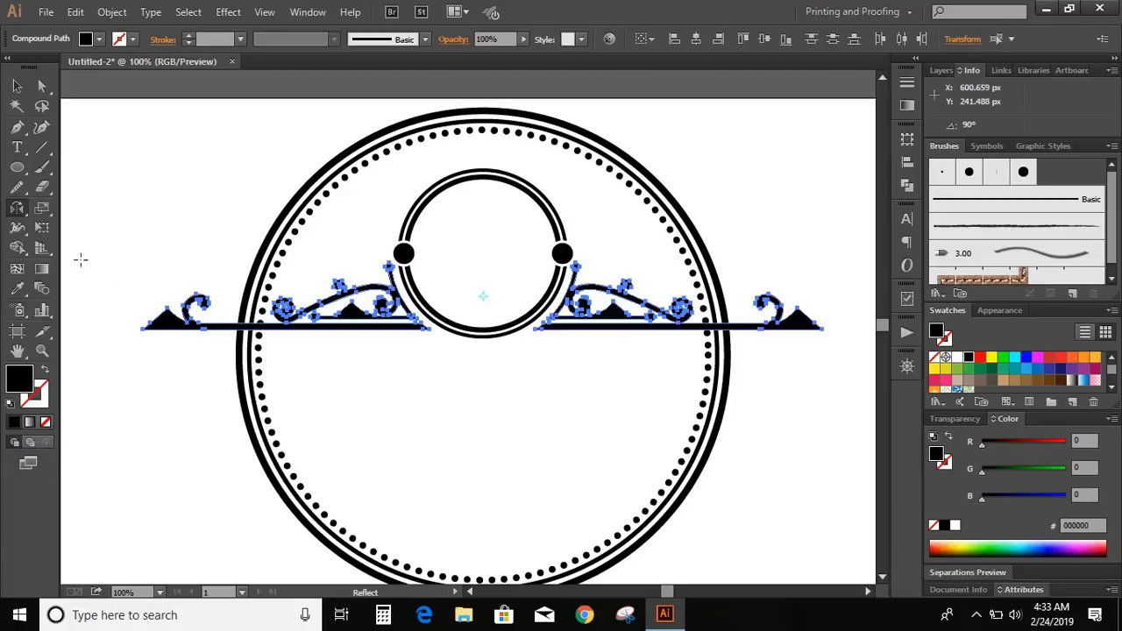
{"action": "double_click", "coordinate": [19, 211]}
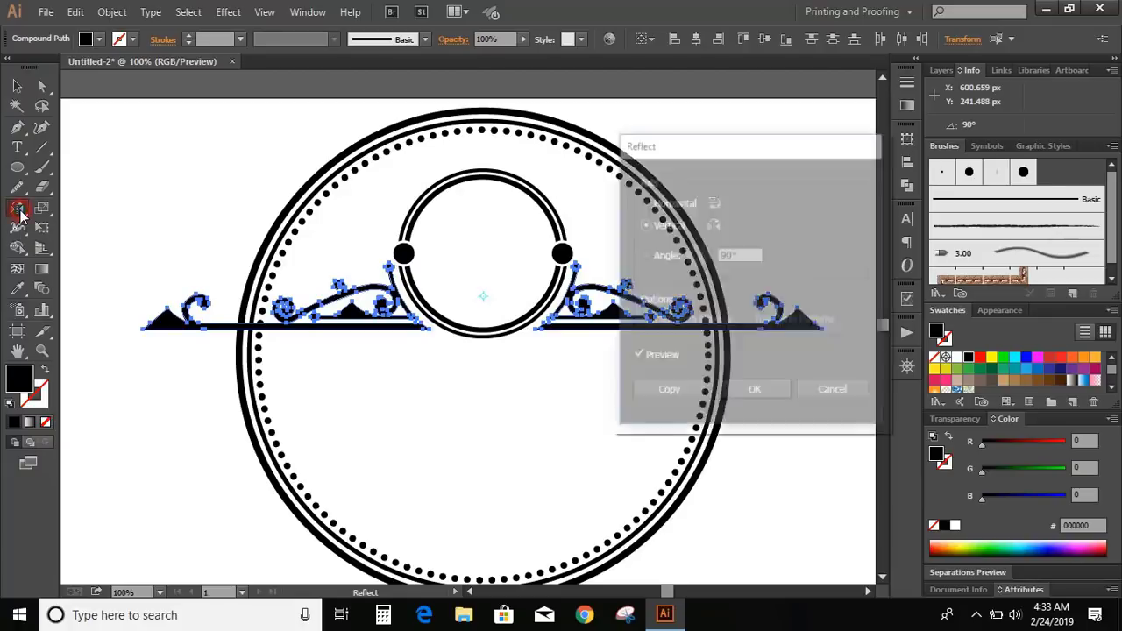
{"action": "left_click", "coordinate": [644, 202]}
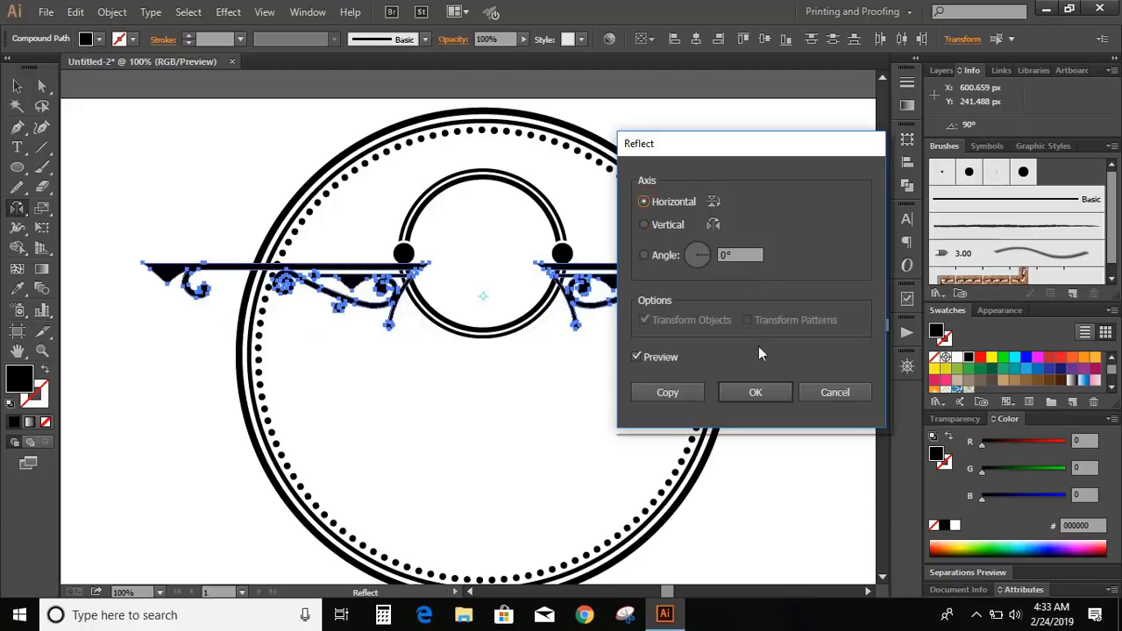
{"action": "left_click", "coordinate": [675, 394]}
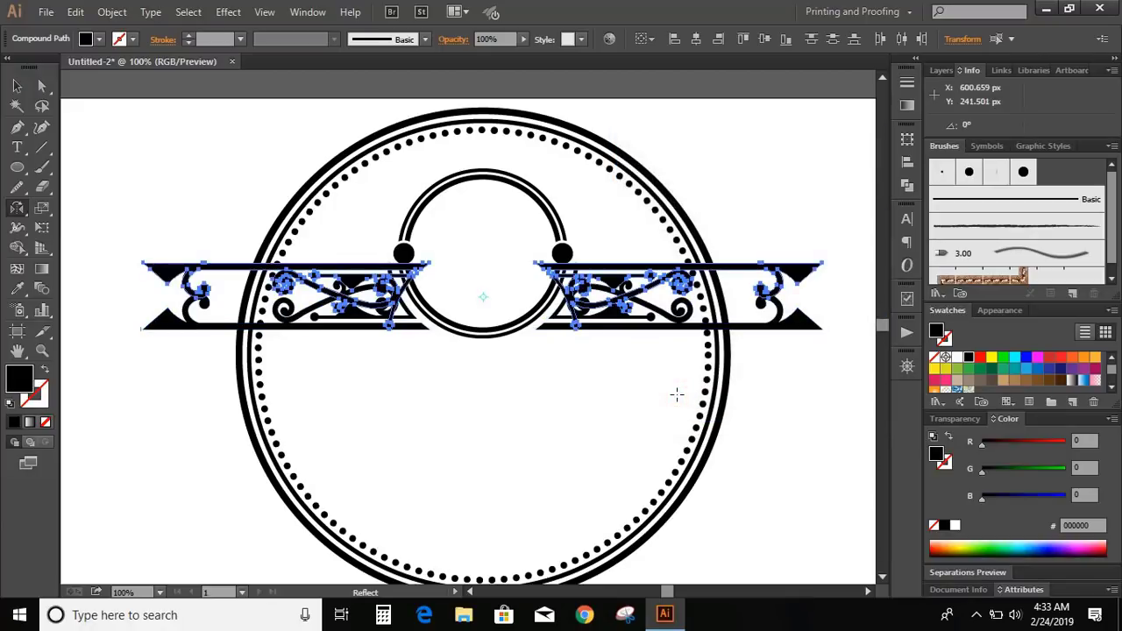
Move the flipped copies of the bars straight down by about 180 px
{"action": "key", "text": "shift+Down"}
{"action": "key", "text": "shift+Down"}
{"action": "key", "text": "shift+Down"}
{"action": "key", "text": "shift+Down"}
{"action": "key", "text": "shift+Down"}
{"action": "key", "text": "shift+Down"}
{"action": "key", "text": "shift+Down"}
{"action": "key", "text": "shift+Down"}
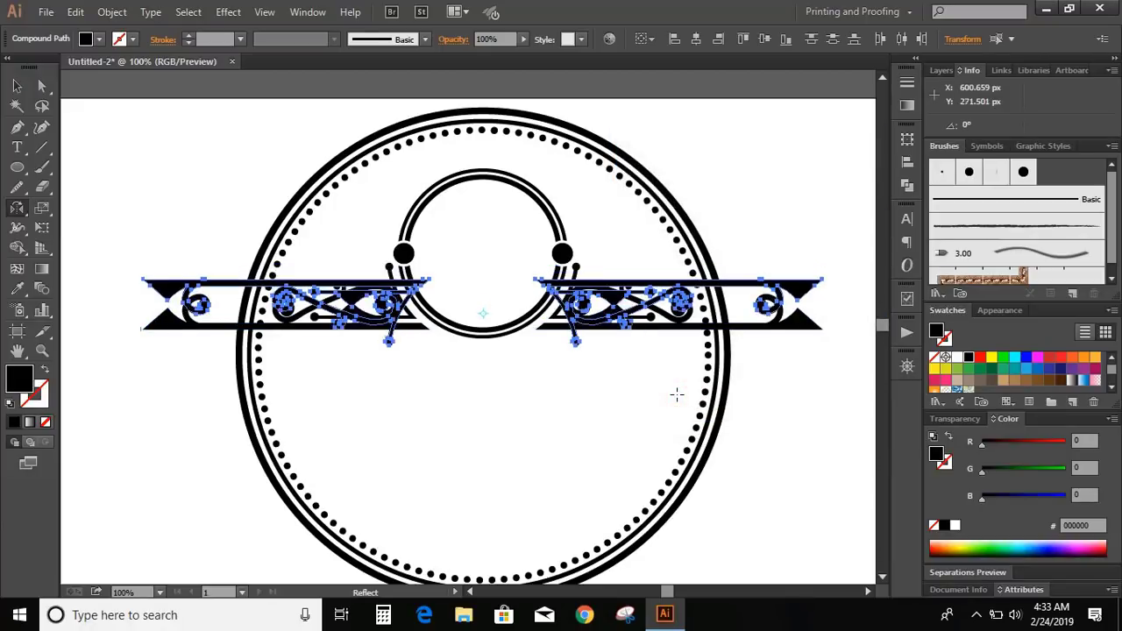
{"action": "key", "text": "shift+Down"}
{"action": "key", "text": "shift+Down"}
{"action": "key", "text": "shift+Down"}
{"action": "key", "text": "shift+Down"}
{"action": "key", "text": "shift+Down"}
{"action": "key", "text": "shift+Down"}
{"action": "key", "text": "shift+Down"}
{"action": "key", "text": "shift+Down"}
{"action": "key", "text": "shift+Down"}
{"action": "key", "text": "shift+Down"}
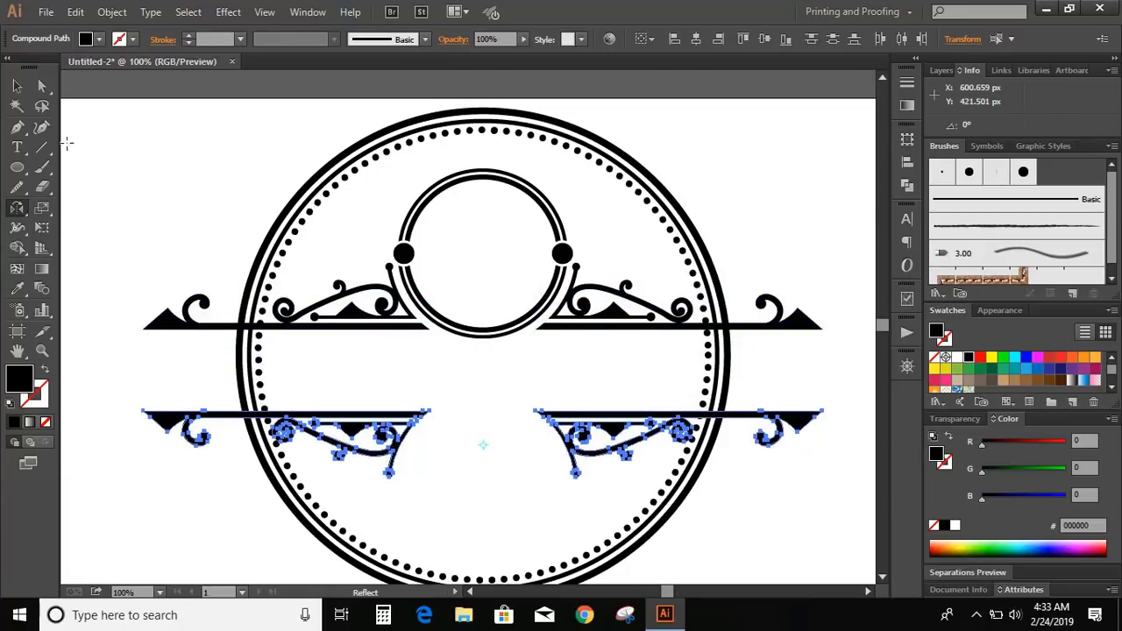
{"action": "key", "text": "v"}
{"action": "left_click", "coordinate": [170, 237]}
Draw a black rectangle about 611 by 122 px over the flipped scrollwork between the lower bars' outer ornaments
{"action": "left_click_drag", "start_coordinate": [17, 166], "coordinate": [70, 158]}
{"action": "left_click_drag", "start_coordinate": [229, 393], "coordinate": [731, 490]}
{"action": "left_click", "coordinate": [15, 87]}
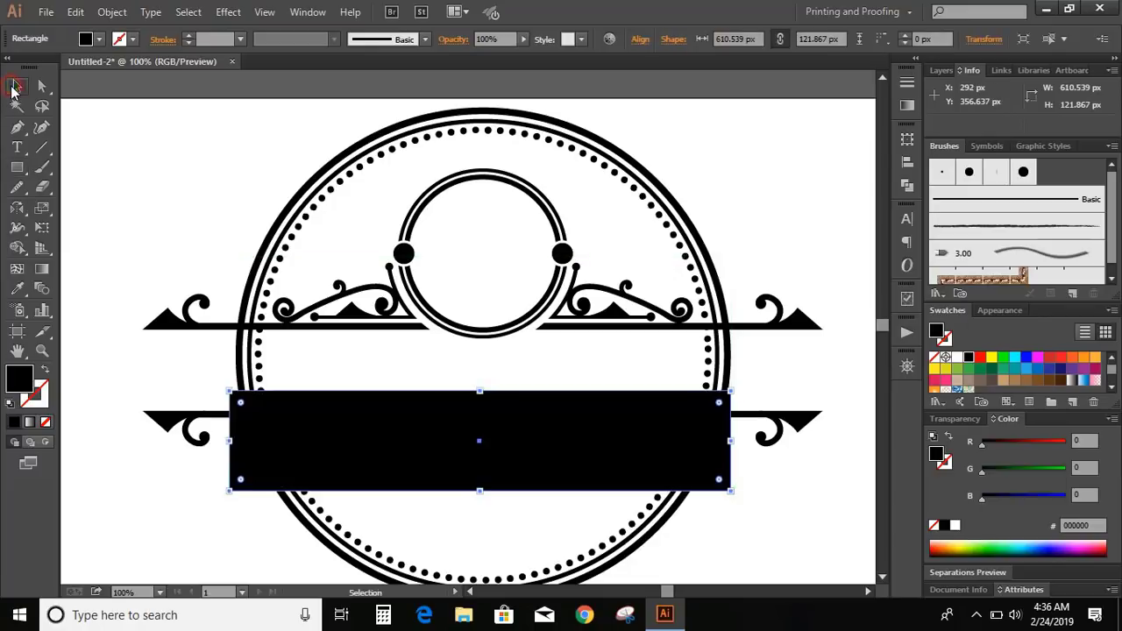
Use Shape Builder on the rectangle and lower bars to keep a continuous straight bar, removing the inner scrollwork and remaining rectangle
{"action": "left_click", "coordinate": [198, 414], "text": "shift"}
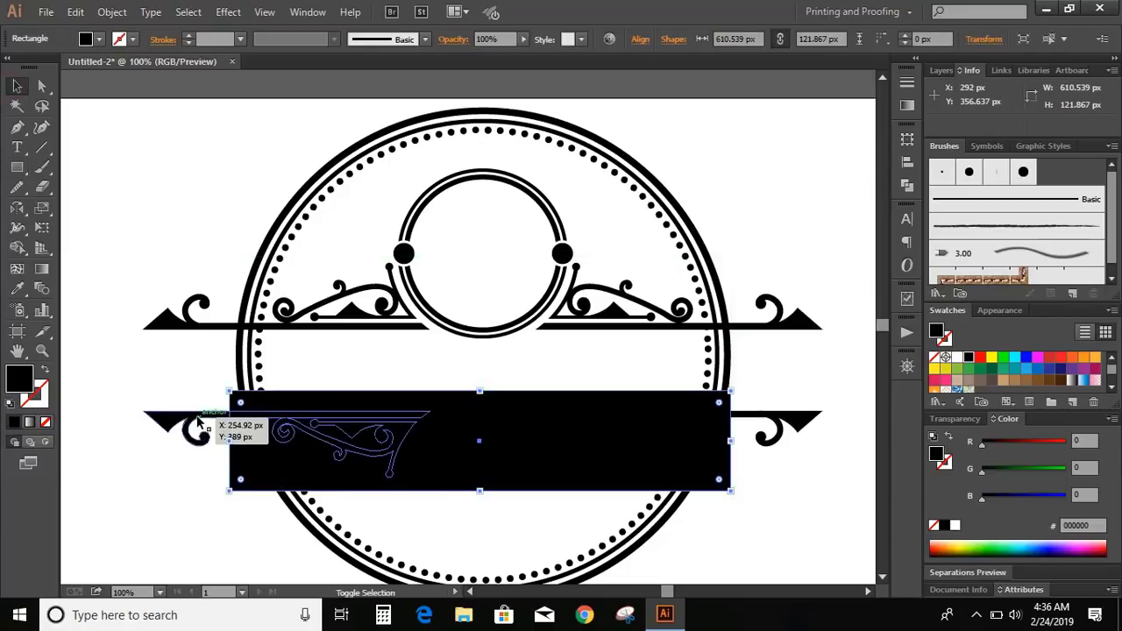
{"action": "left_click", "coordinate": [756, 430], "text": "shift"}
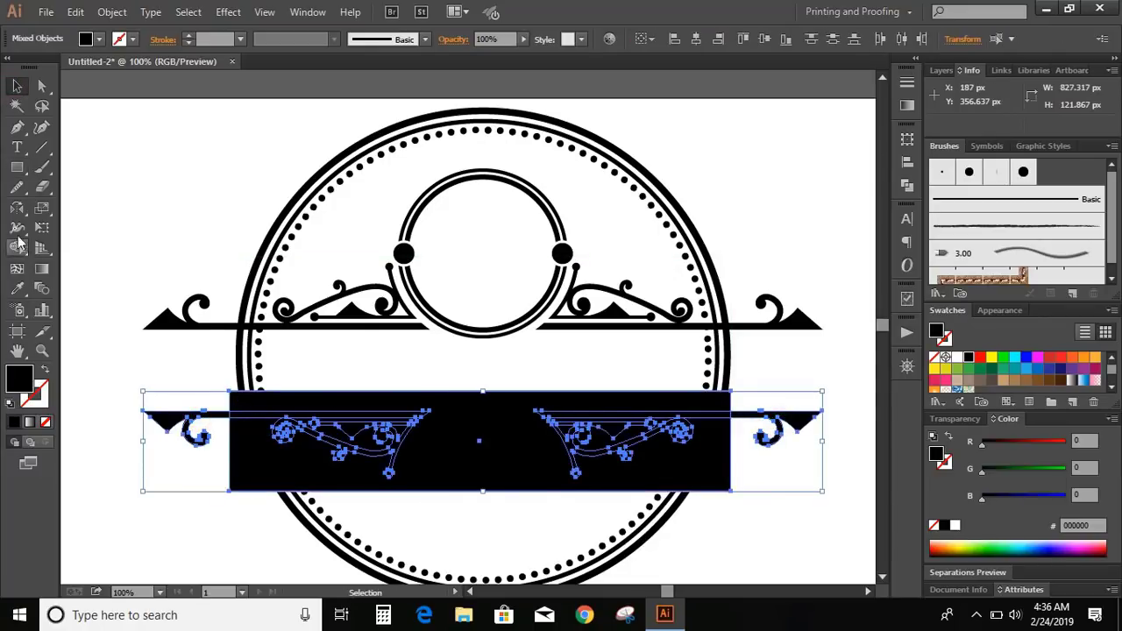
{"action": "left_click", "coordinate": [16, 247]}
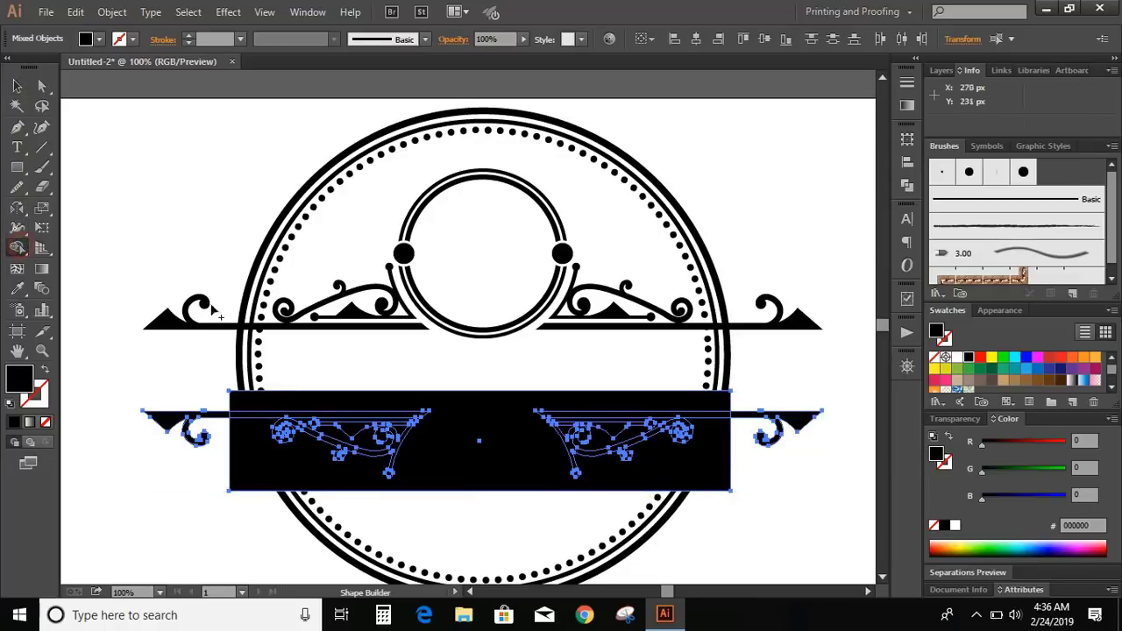
{"action": "mouse_move", "coordinate": [307, 408]}
{"action": "left_mouse_down"}
{"action": "mouse_move", "coordinate": [319, 438]}
{"action": "mouse_move", "coordinate": [451, 448]}
{"action": "mouse_move", "coordinate": [360, 444]}
{"action": "mouse_move", "coordinate": [413, 436]}
{"action": "mouse_move", "coordinate": [367, 430]}
{"action": "mouse_move", "coordinate": [561, 431]}
{"action": "mouse_move", "coordinate": [451, 443]}
{"action": "mouse_move", "coordinate": [299, 411]}
{"action": "mouse_move", "coordinate": [269, 425]}
{"action": "left_mouse_up"}
{"action": "key", "text": "v"}
{"action": "left_click", "coordinate": [857, 365]}
{"action": "scroll", "coordinate": [857, 365], "scroll_direction": "down", "scroll_amount": 3}
{"action": "left_click_drag", "start_coordinate": [378, 533], "coordinate": [413, 301]}
{"action": "left_click_drag", "start_coordinate": [865, 296], "coordinate": [756, 298]}
Unite the lower bar's middle section with both end ornaments into one shape
{"action": "left_click", "coordinate": [351, 297]}
{"action": "left_click", "coordinate": [180, 306], "text": "shift"}
{"action": "left_click", "coordinate": [789, 315], "text": "shift"}
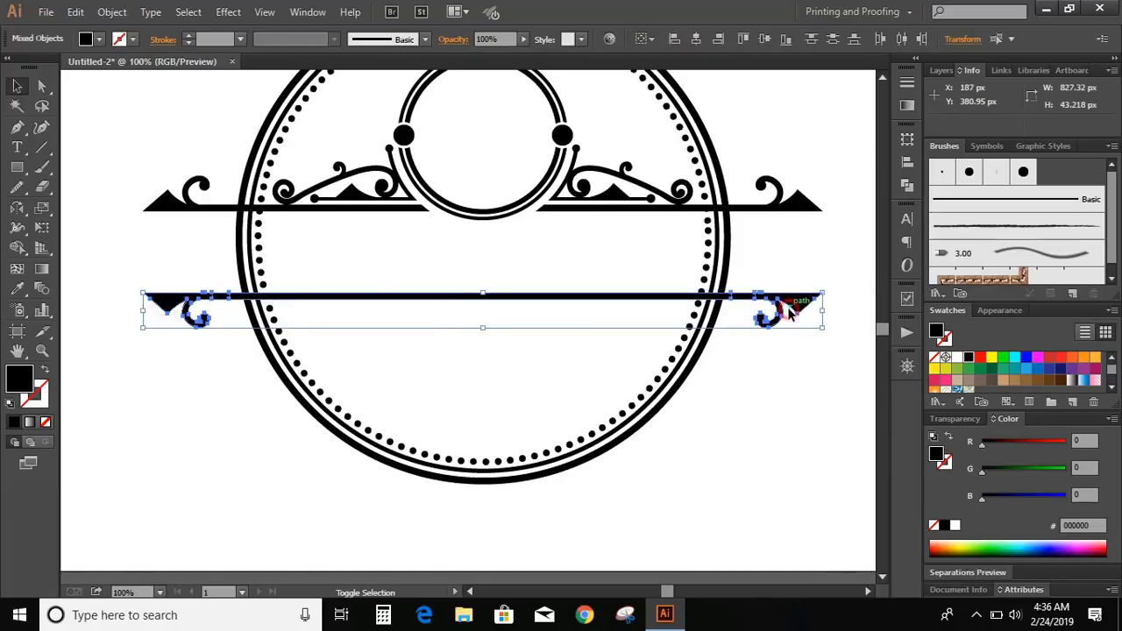
{"action": "left_click", "coordinate": [907, 187]}
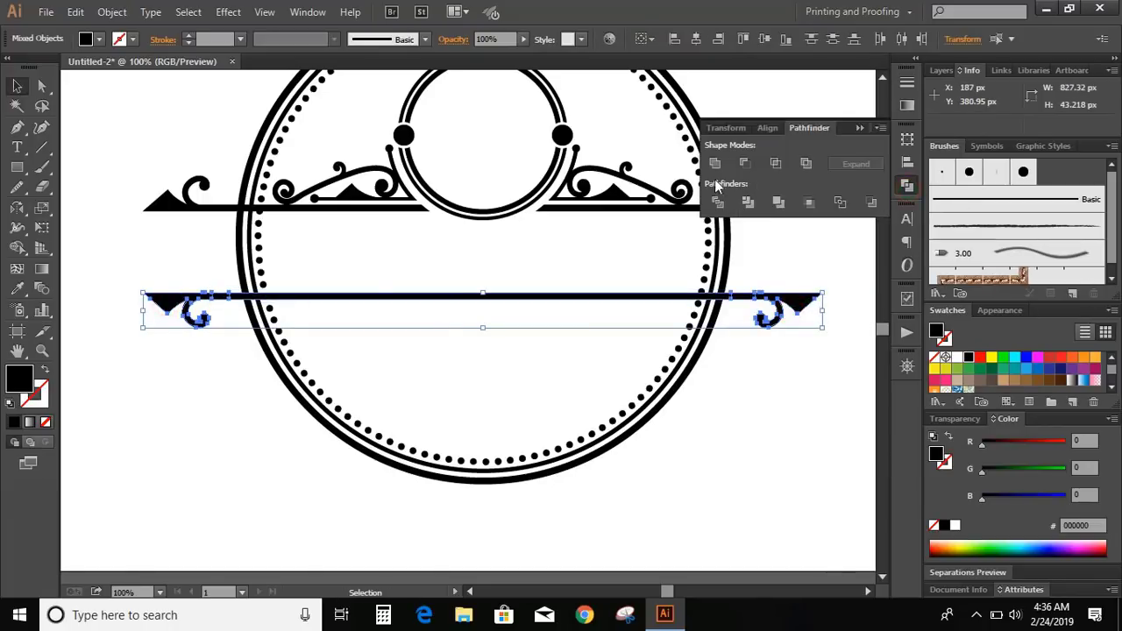
{"action": "left_click", "coordinate": [715, 163]}
{"action": "left_click", "coordinate": [860, 130]}
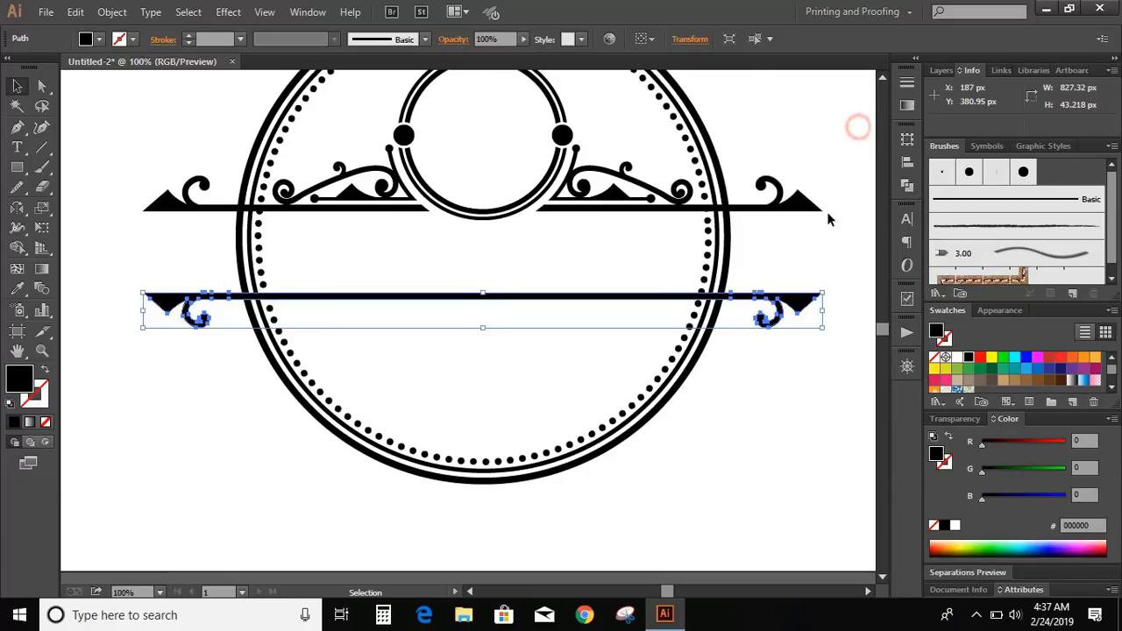
{"action": "left_click", "coordinate": [827, 215]}
Remove the portions of the large rings and dotted ring between the upper and lower bars with Shape Builder
{"action": "scroll", "coordinate": [823, 324], "scroll_direction": "up", "scroll_amount": 3}
{"action": "left_click_drag", "start_coordinate": [819, 436], "coordinate": [141, 292]}
{"action": "left_click", "coordinate": [16, 249]}
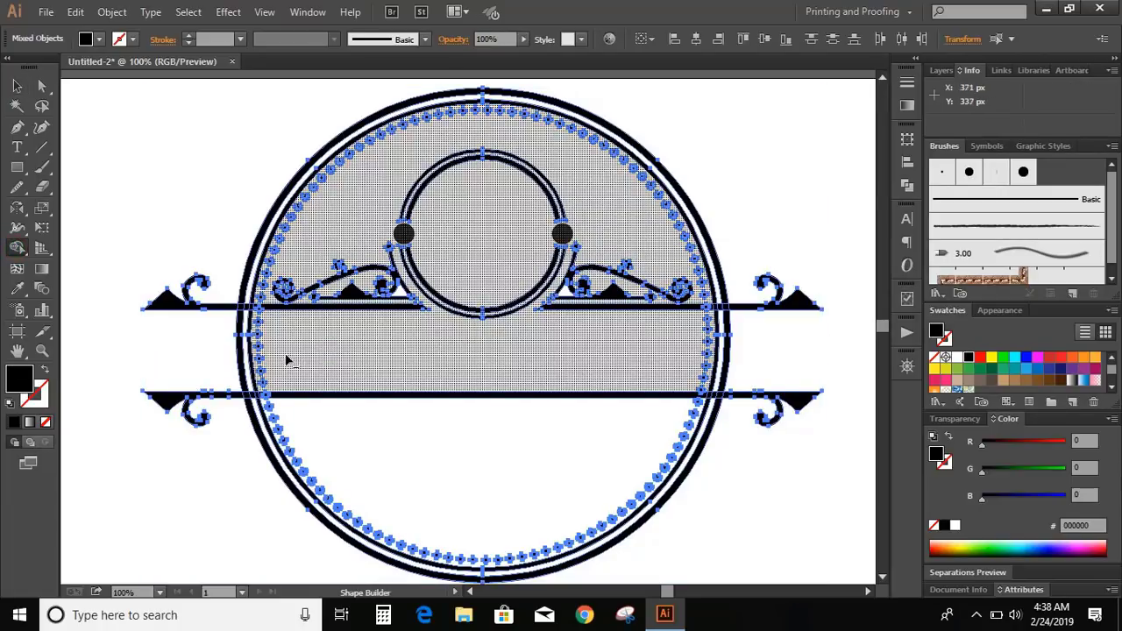
{"action": "mouse_move", "coordinate": [226, 333]}
{"action": "left_mouse_down"}
{"action": "mouse_move", "coordinate": [312, 354]}
{"action": "mouse_move", "coordinate": [228, 378]}
{"action": "mouse_move", "coordinate": [784, 361]}
{"action": "mouse_move", "coordinate": [660, 352]}
{"action": "mouse_move", "coordinate": [774, 348]}
{"action": "left_mouse_up"}
{"action": "left_click_drag", "start_coordinate": [915, 304], "coordinate": [903, 311]}
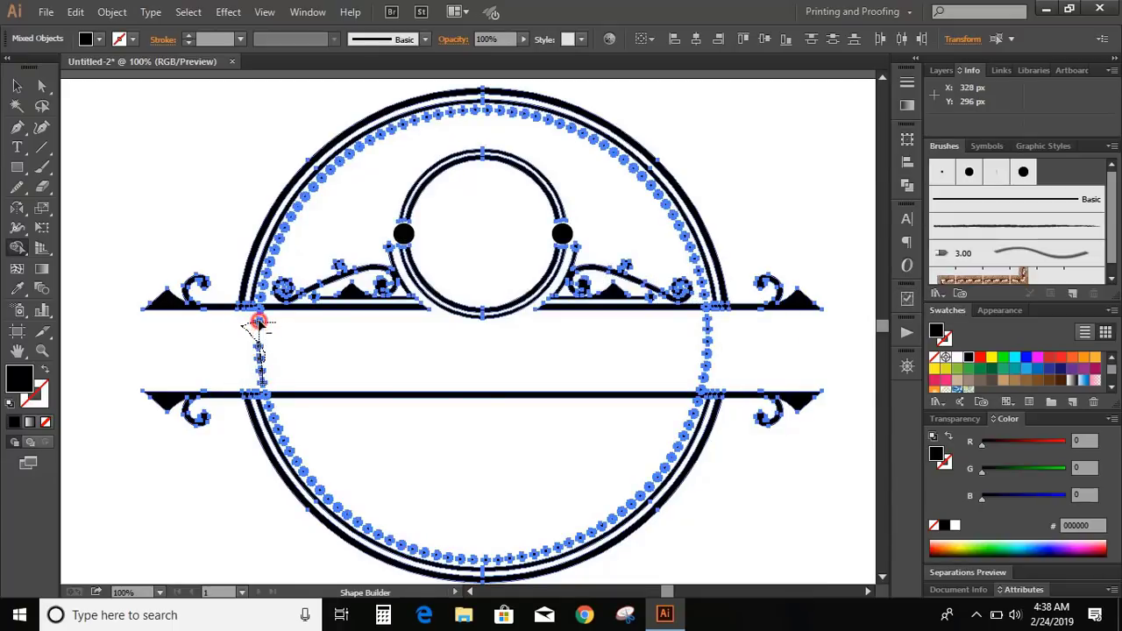
{"action": "mouse_move", "coordinate": [307, 334]}
{"action": "left_mouse_down"}
{"action": "mouse_move", "coordinate": [708, 319]}
{"action": "mouse_move", "coordinate": [704, 378]}
{"action": "mouse_move", "coordinate": [711, 321]}
{"action": "left_mouse_up"}
{"action": "key", "text": "v"}
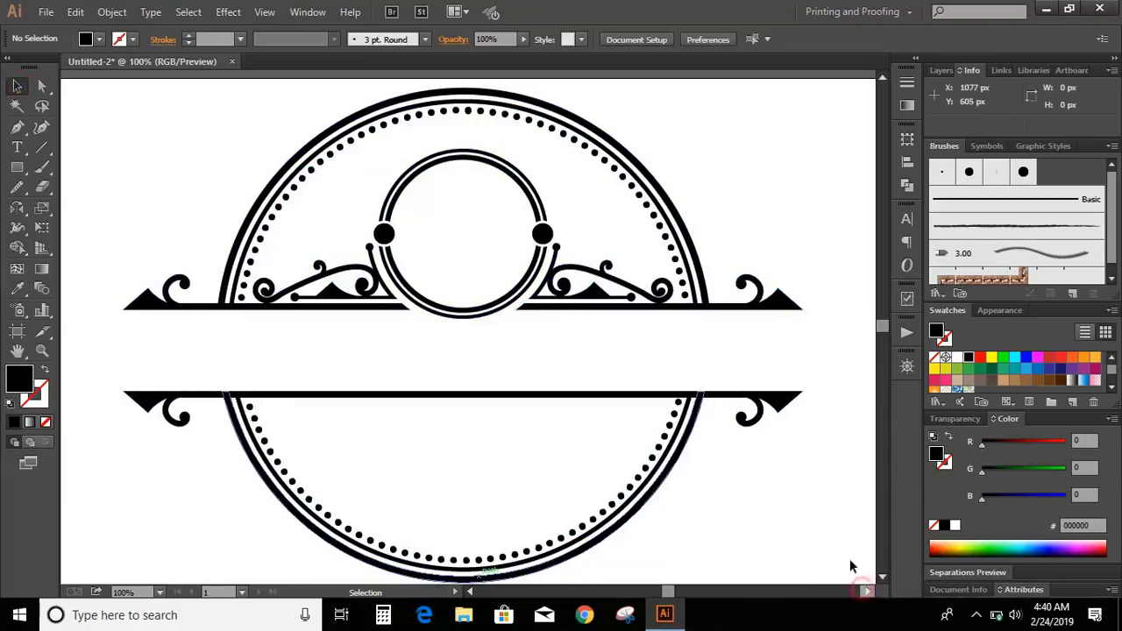
Scale the whole badge down proportionally and move it right to free space beside it on the artboard
{"action": "left_click_drag", "start_coordinate": [88, 84], "coordinate": [827, 579]}
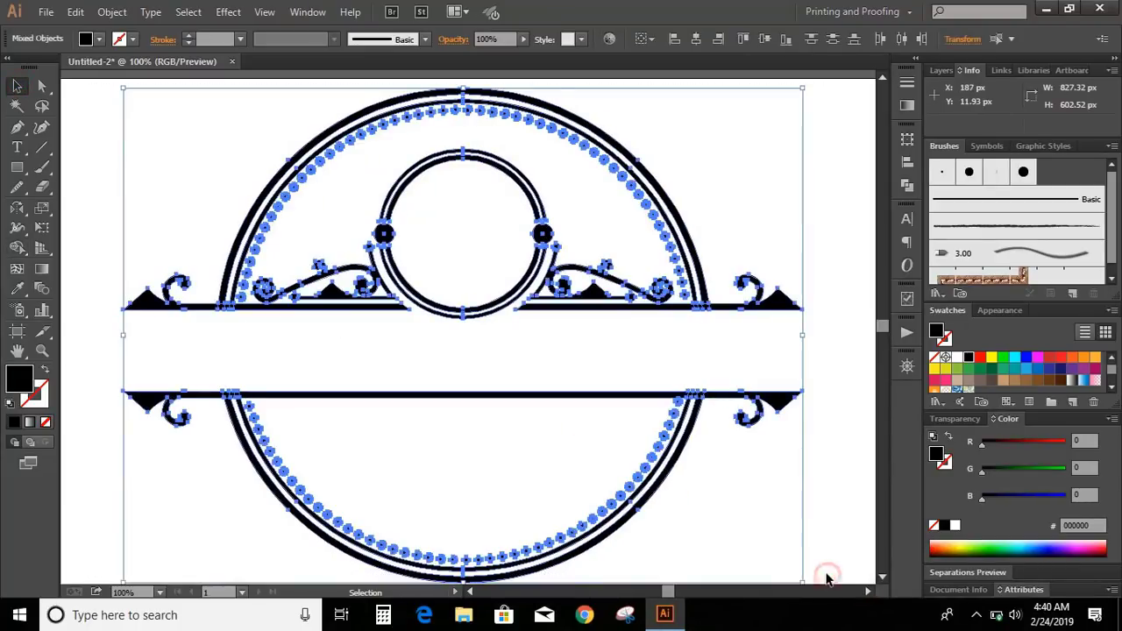
{"action": "left_click_drag", "start_coordinate": [807, 90], "coordinate": [722, 145]}
{"action": "left_click_drag", "start_coordinate": [456, 315], "coordinate": [625, 271]}
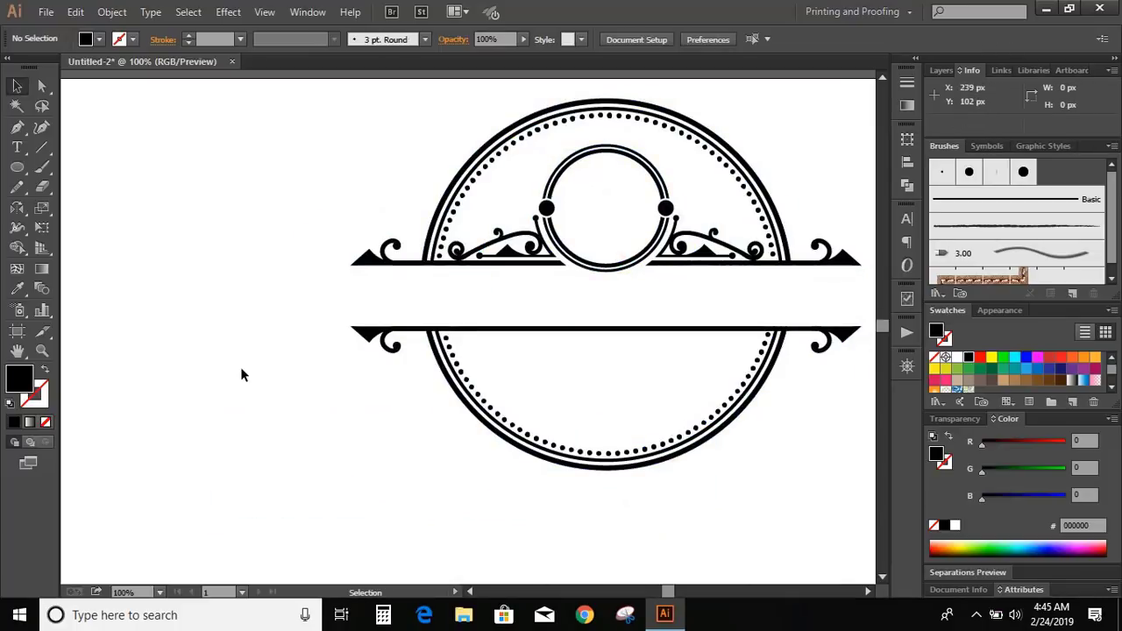
Draw a tall black ellipse about 114 by 321 px in the empty space left of the badge
{"action": "left_click", "coordinate": [17, 167]}
{"action": "left_click_drag", "start_coordinate": [167, 143], "coordinate": [259, 405]}
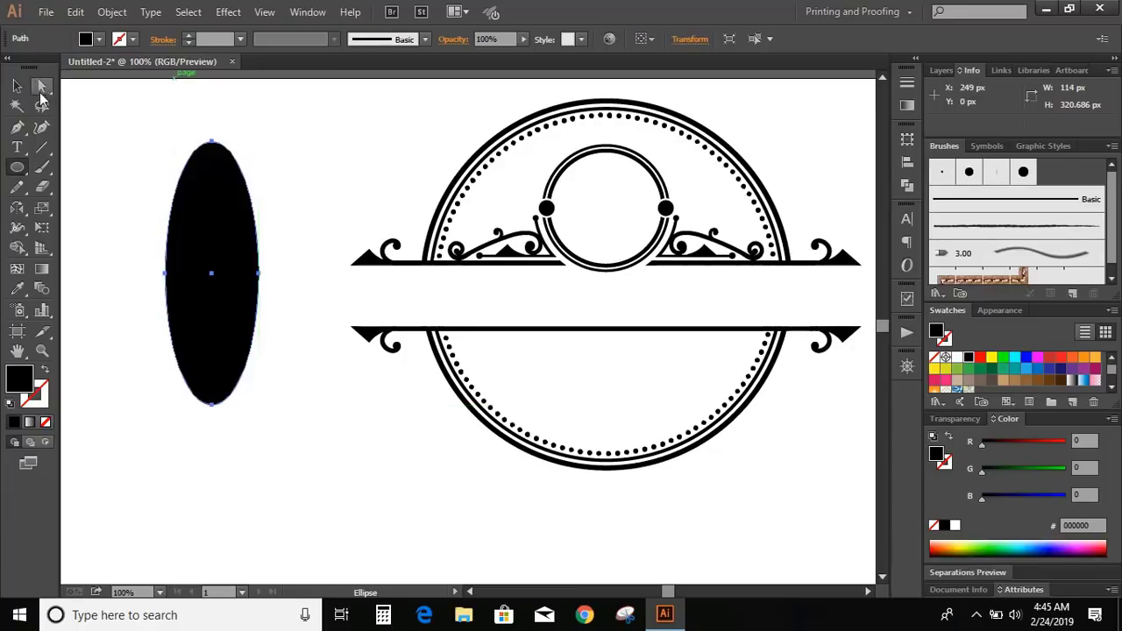
Convert the tall ellipse's upper and lower anchor points to corners so that both ends become pointed
{"action": "left_click", "coordinate": [41, 86]}
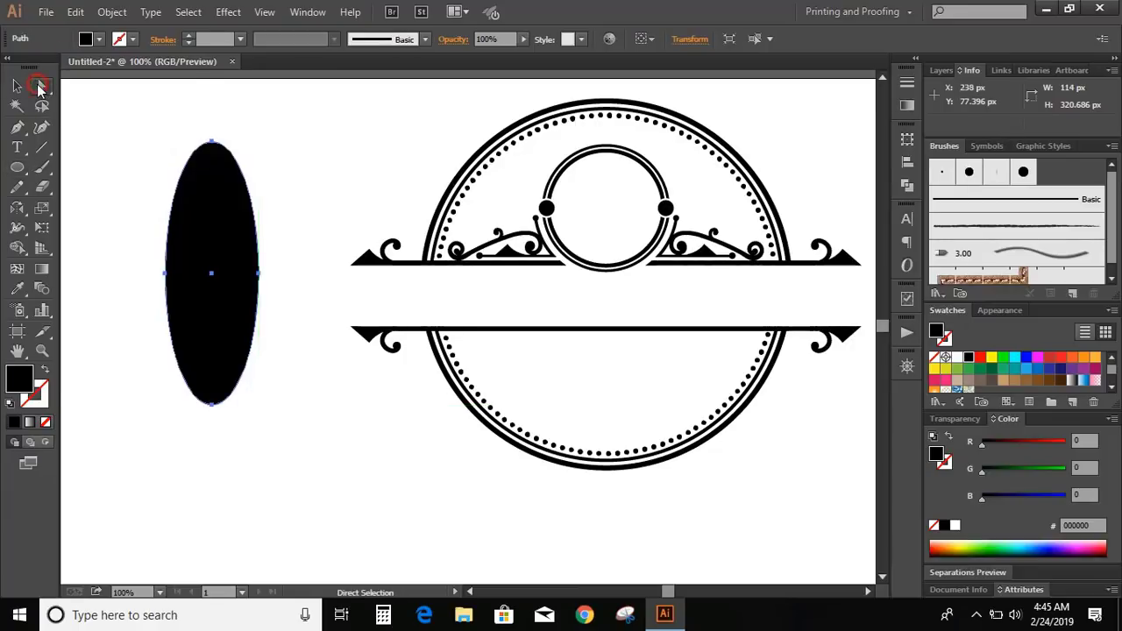
{"action": "left_click", "coordinate": [213, 142]}
{"action": "left_click", "coordinate": [213, 142]}
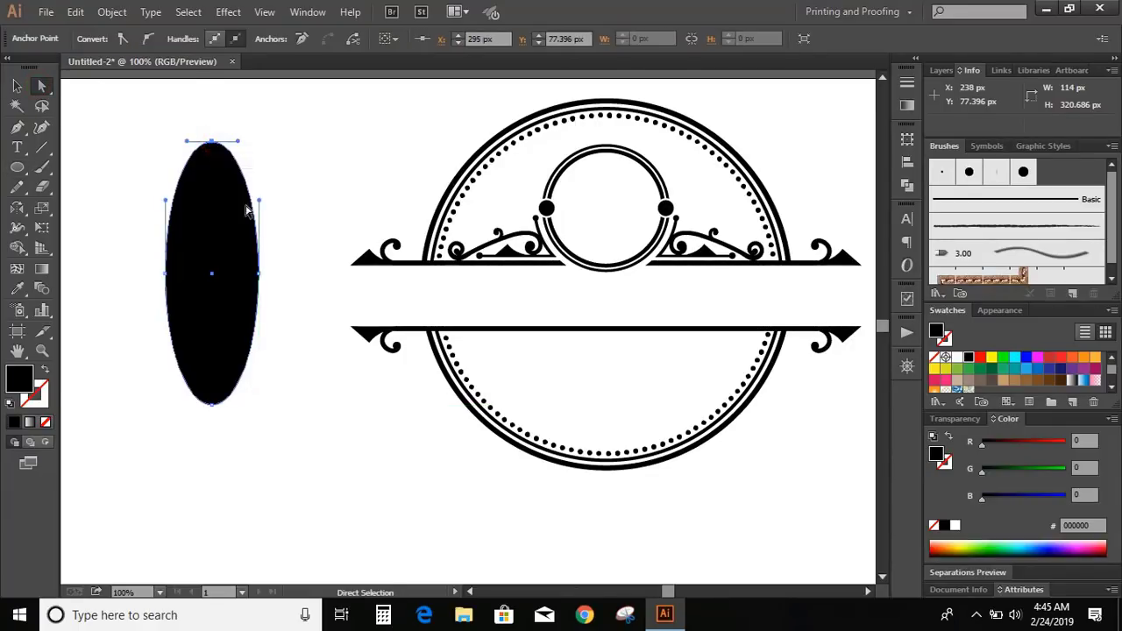
{"action": "left_click", "coordinate": [212, 405], "text": "shift"}
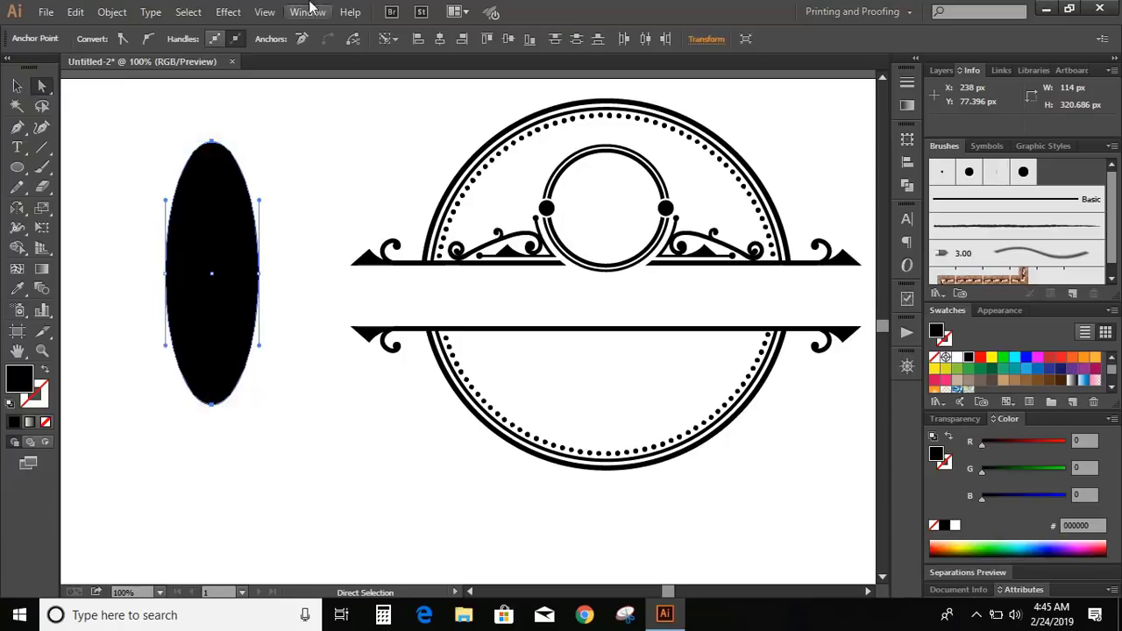
{"action": "left_click", "coordinate": [124, 37]}
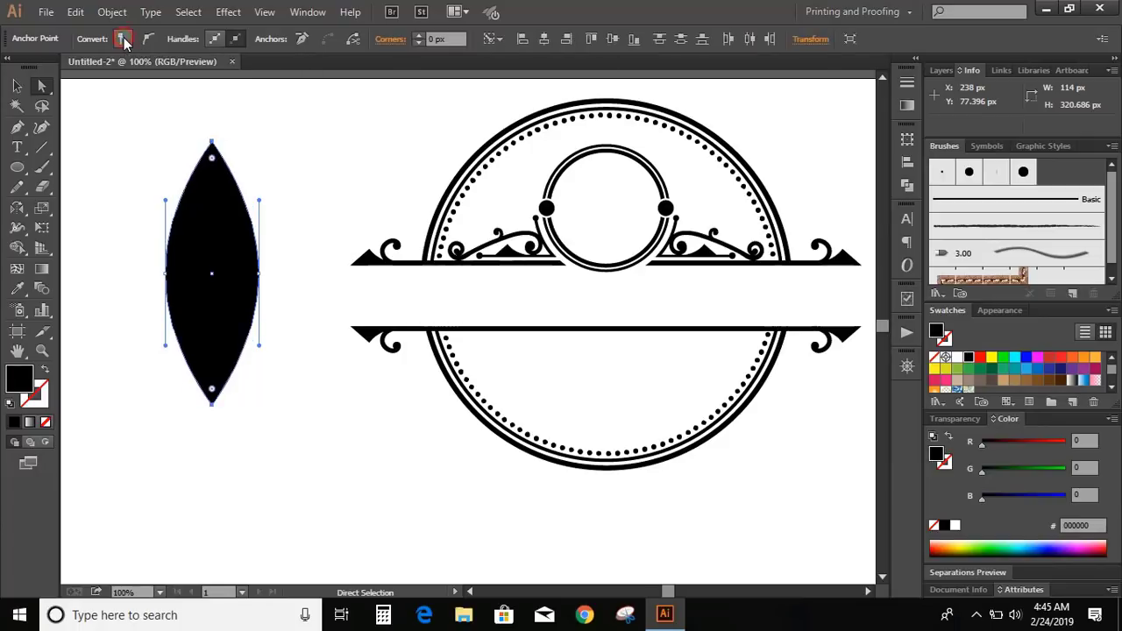
{"action": "left_click", "coordinate": [76, 112]}
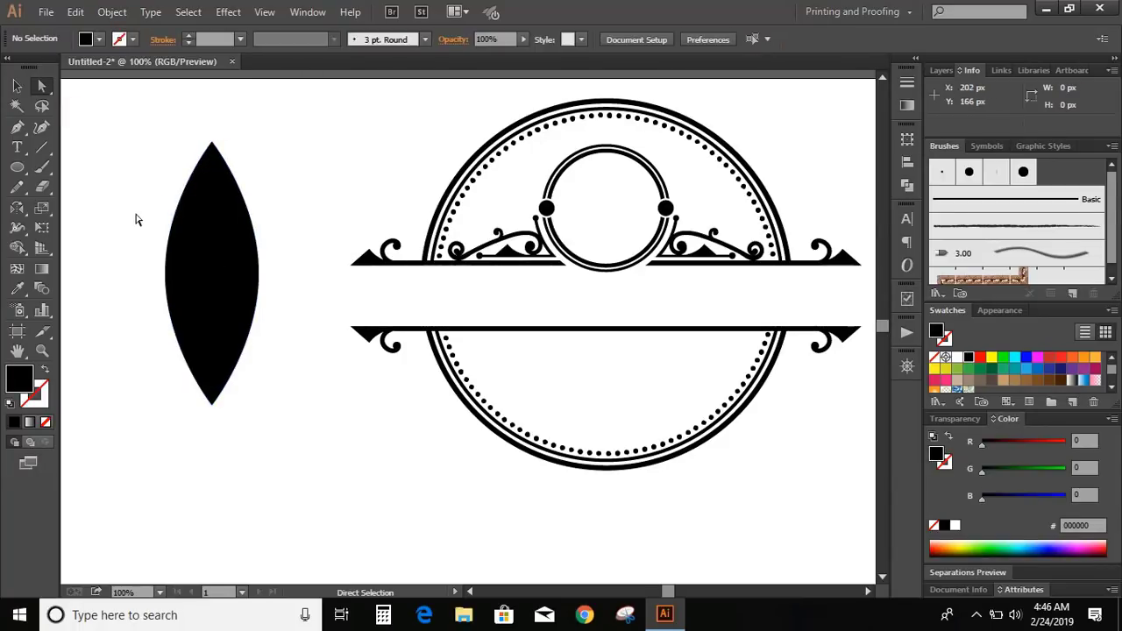
Draw a jagged zigzag path with the Pencil along the pointed shape's right edge, and delete the black shape
{"action": "left_click", "coordinate": [16, 186]}
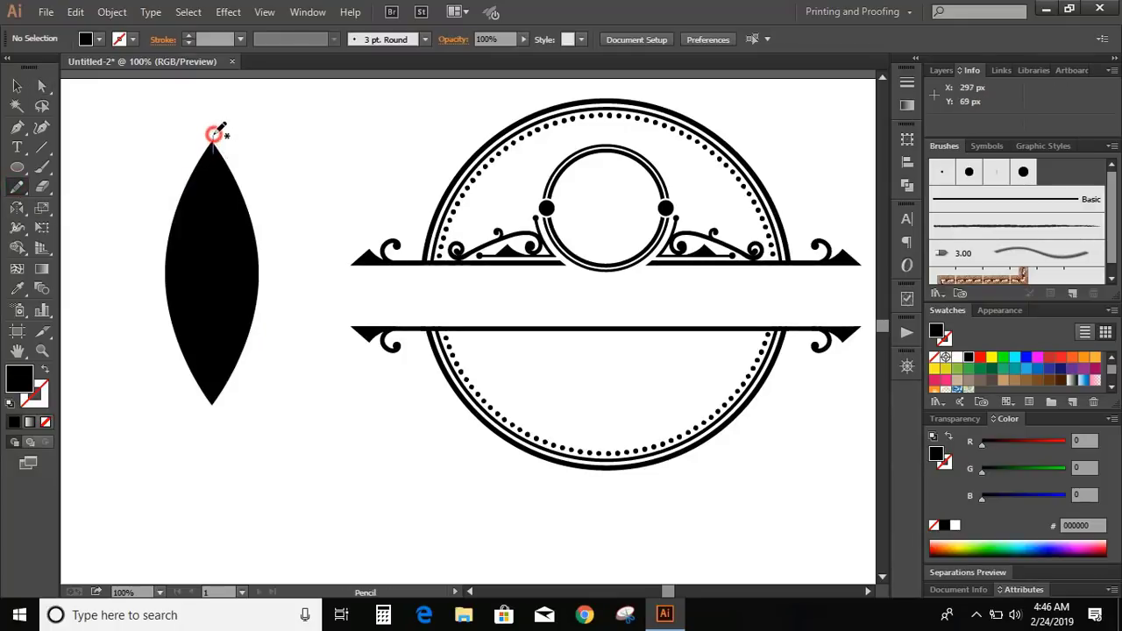
{"action": "mouse_move", "coordinate": [216, 149]}
{"action": "left_mouse_down"}
{"action": "mouse_move", "coordinate": [236, 182]}
{"action": "mouse_move", "coordinate": [233, 208]}
{"action": "mouse_move", "coordinate": [245, 185]}
{"action": "mouse_move", "coordinate": [209, 403]}
{"action": "left_mouse_up"}
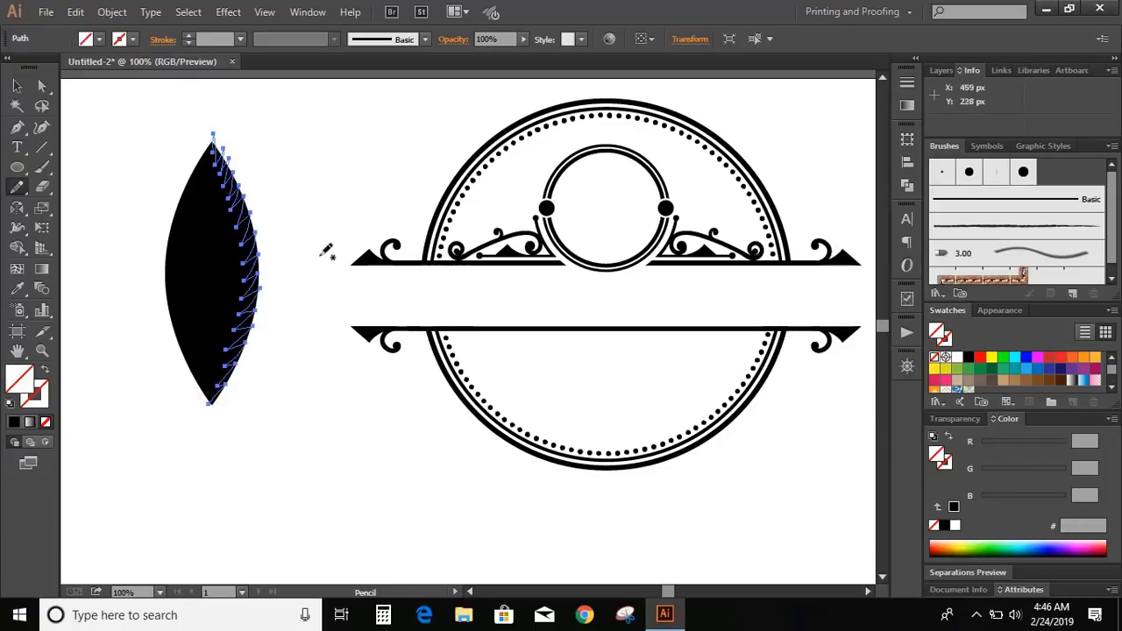
{"action": "left_click", "coordinate": [18, 87]}
{"action": "left_click", "coordinate": [186, 255]}
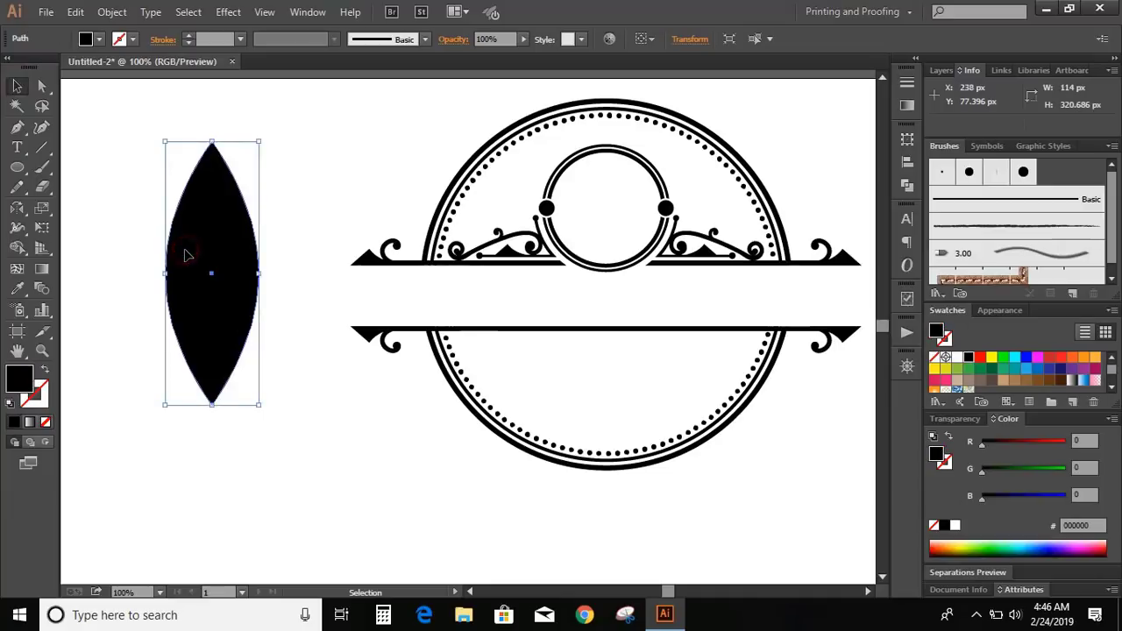
{"action": "key", "text": "Delete"}
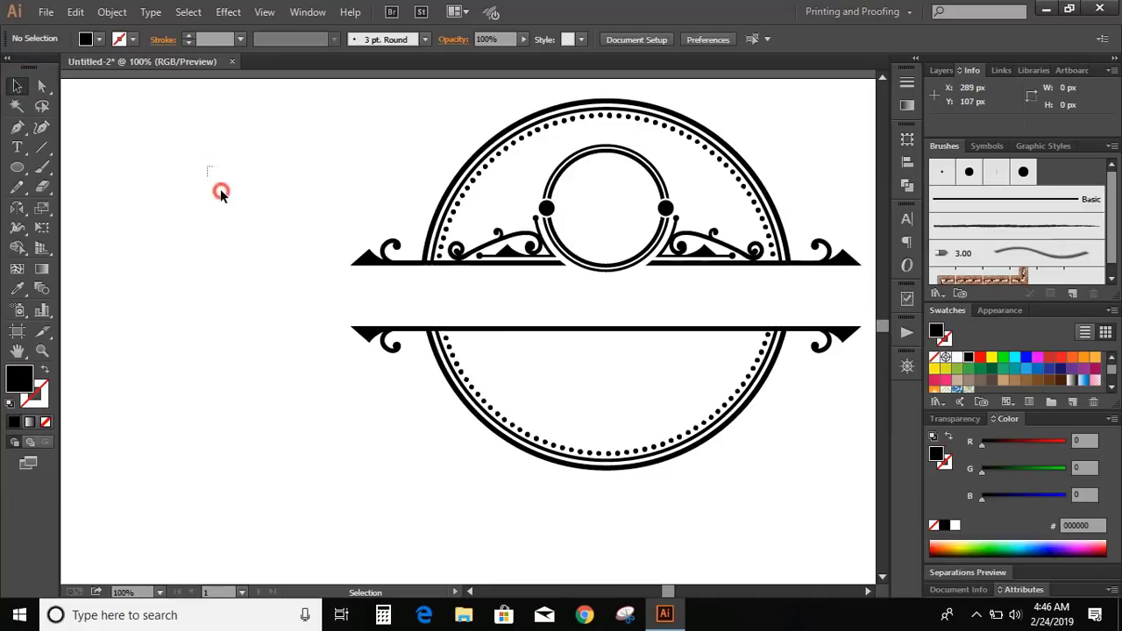
Give the zigzag path a solid black 1 pt stroke with no fill
{"action": "left_click_drag", "start_coordinate": [221, 193], "coordinate": [289, 320]}
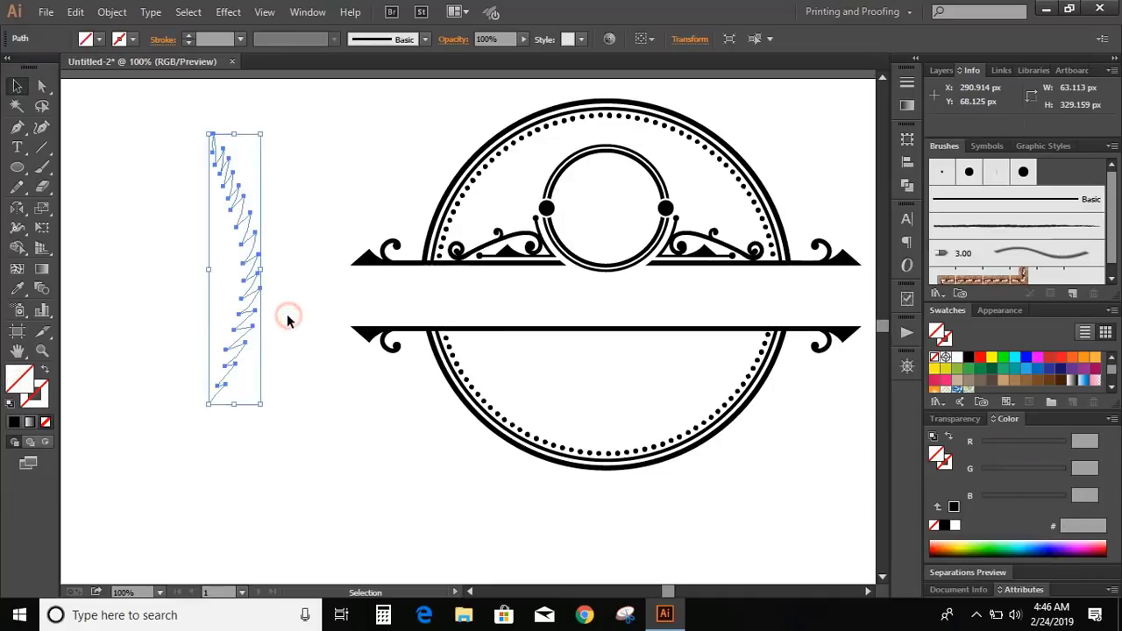
{"action": "left_click", "coordinate": [15, 423]}
{"action": "left_click", "coordinate": [143, 291]}
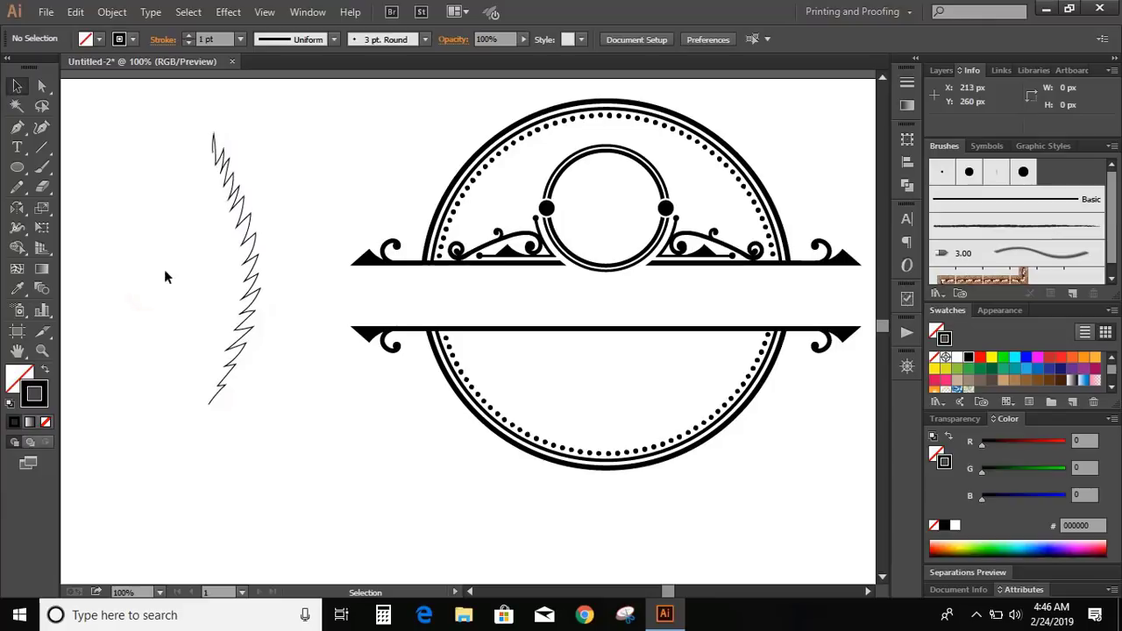
Create a copy of the zigzag path reflected across the vertical axis and place it opposite the original to form a leaf outline
{"action": "left_click", "coordinate": [249, 225]}
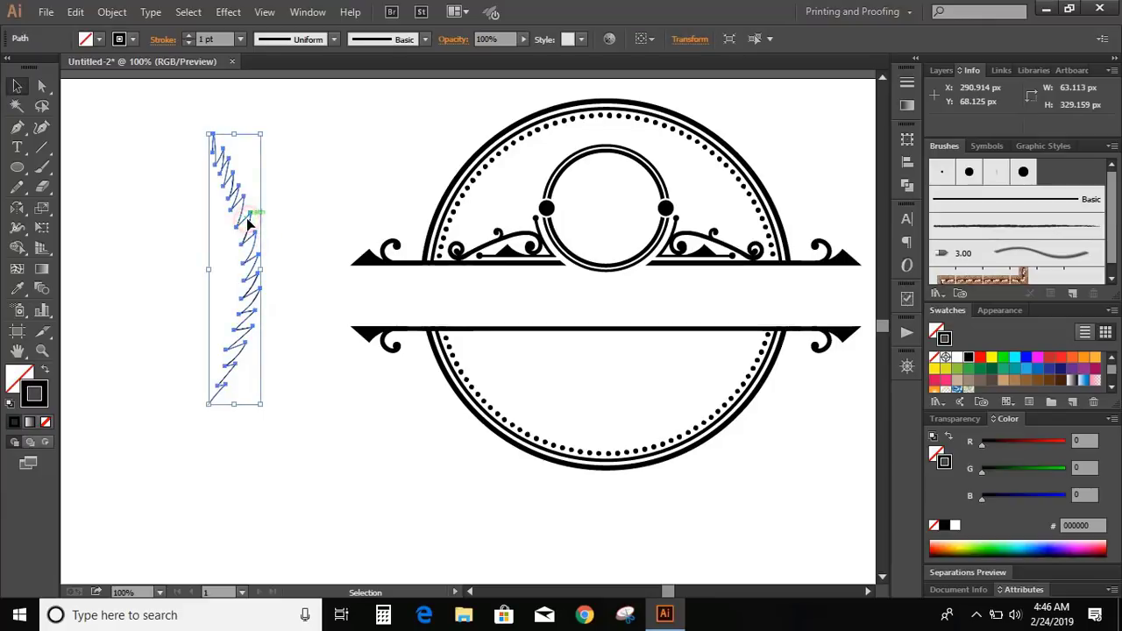
{"action": "double_click", "coordinate": [17, 210]}
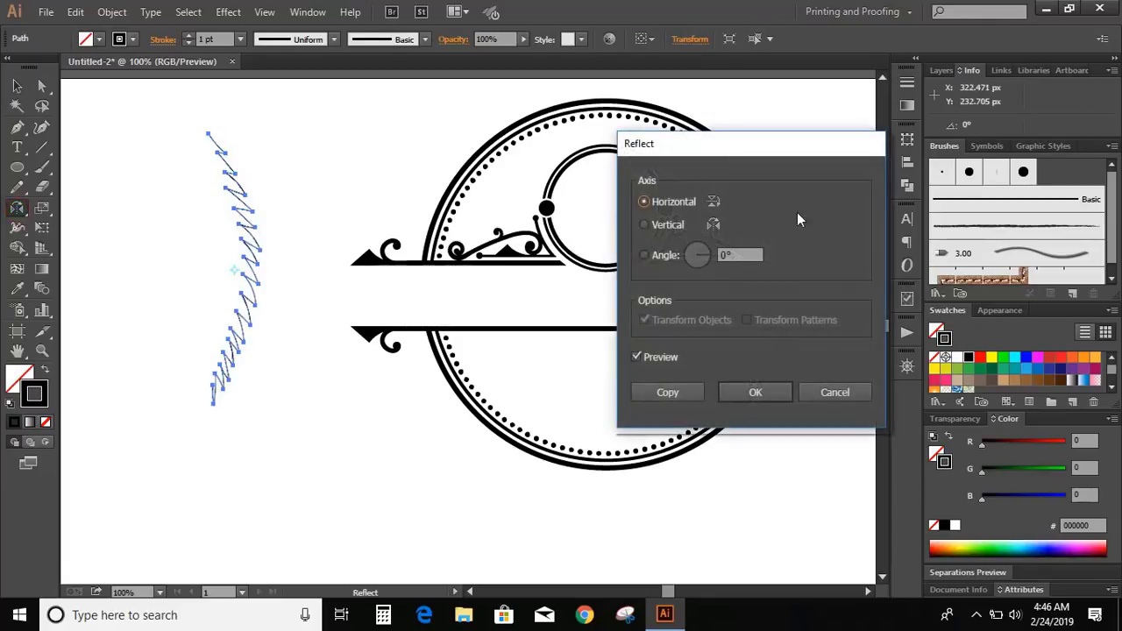
{"action": "left_click", "coordinate": [644, 225]}
{"action": "left_click", "coordinate": [660, 391]}
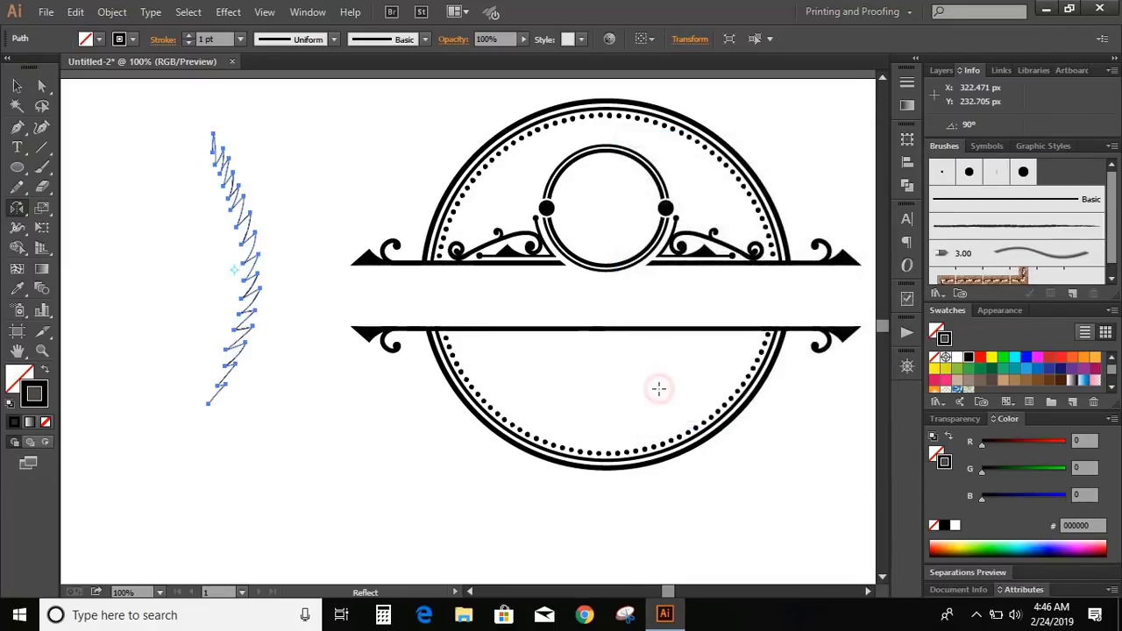
{"action": "left_click", "coordinate": [13, 81]}
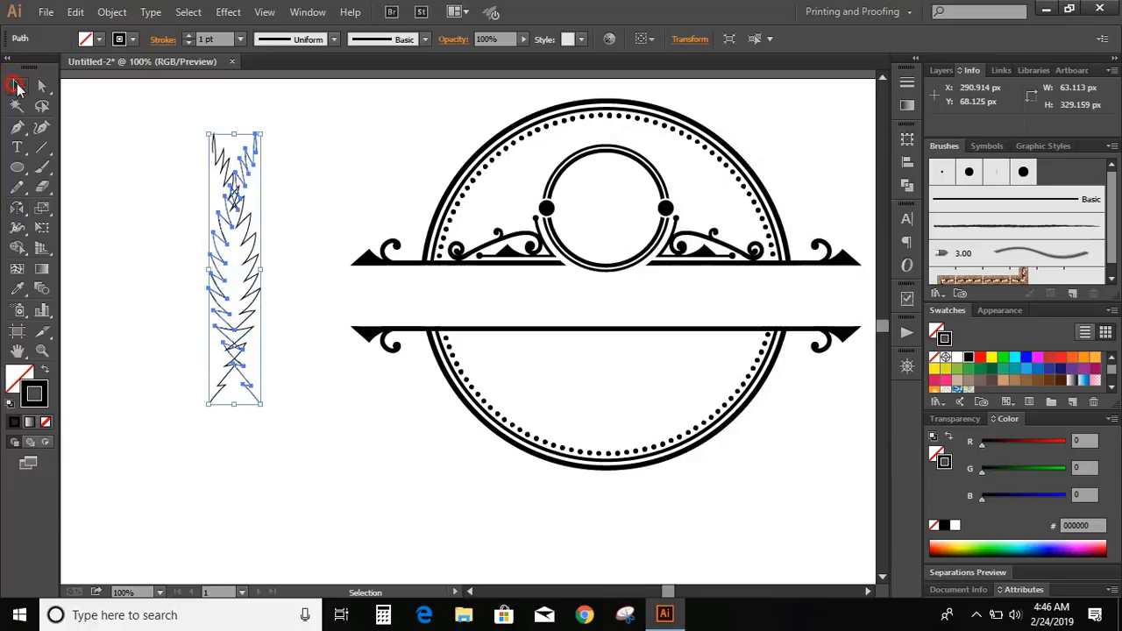
{"action": "left_click", "coordinate": [117, 187]}
{"action": "left_click_drag", "start_coordinate": [217, 229], "coordinate": [176, 227]}
Fill the interior of the leaf outline with green 00FF00 using Shape Builder
{"action": "left_click_drag", "start_coordinate": [125, 150], "coordinate": [288, 415]}
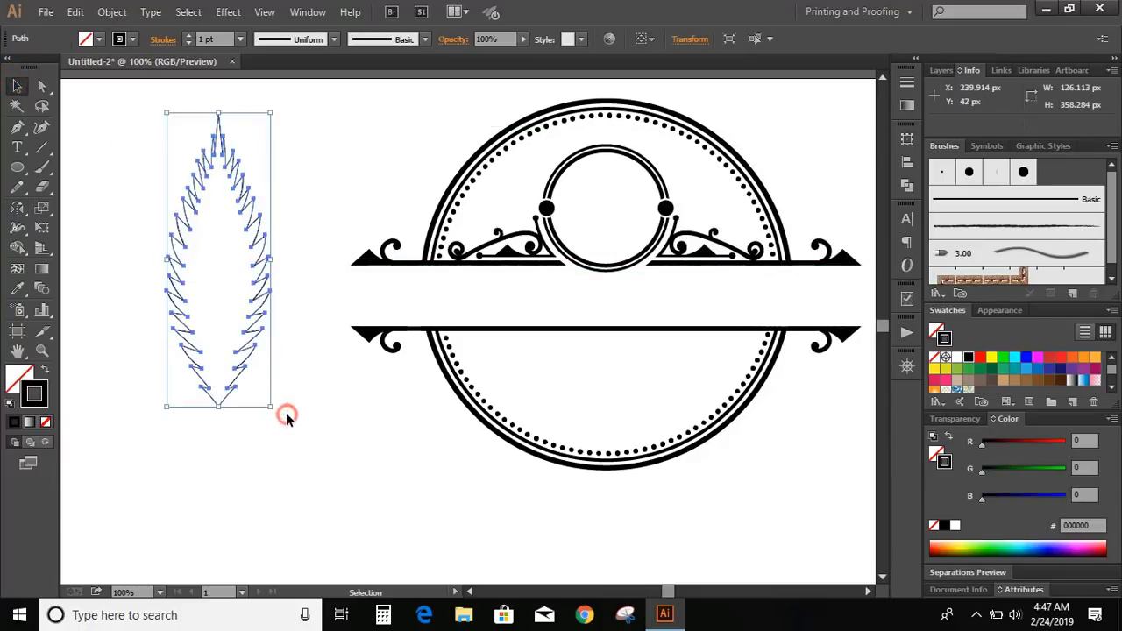
{"action": "left_click", "coordinate": [17, 250]}
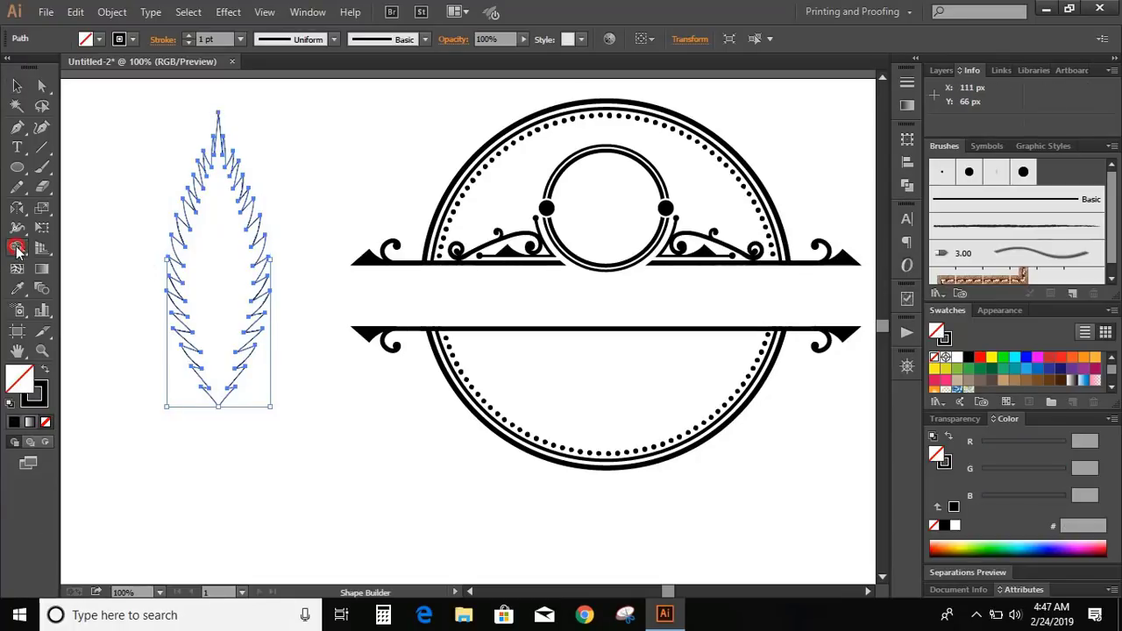
{"action": "left_click", "coordinate": [1008, 363]}
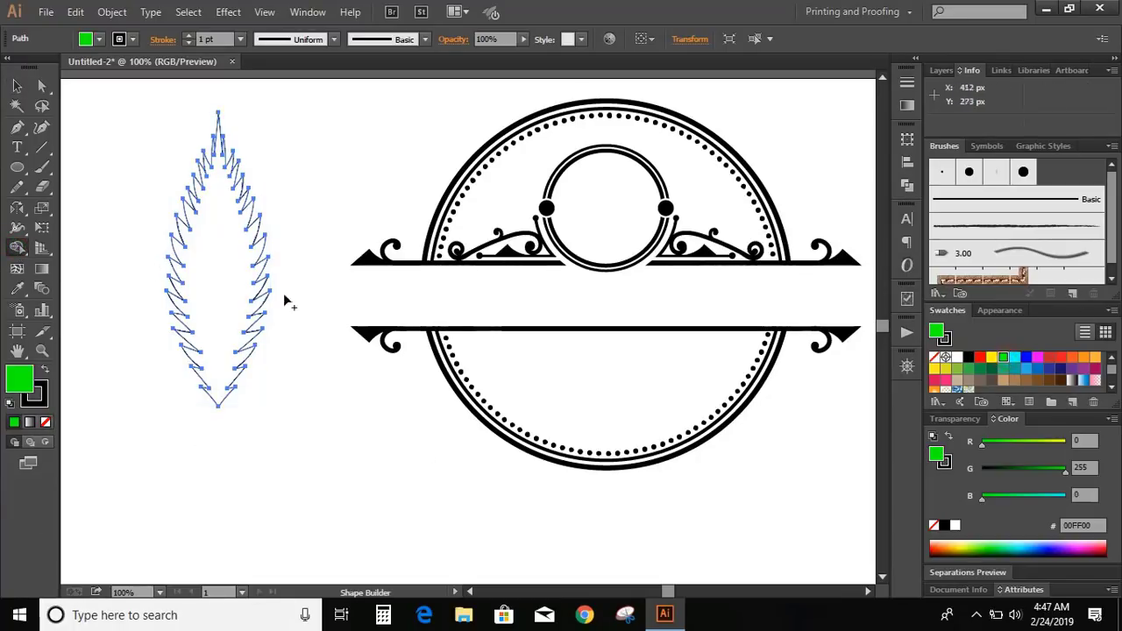
{"action": "left_click", "coordinate": [221, 272]}
{"action": "key", "text": "v"}
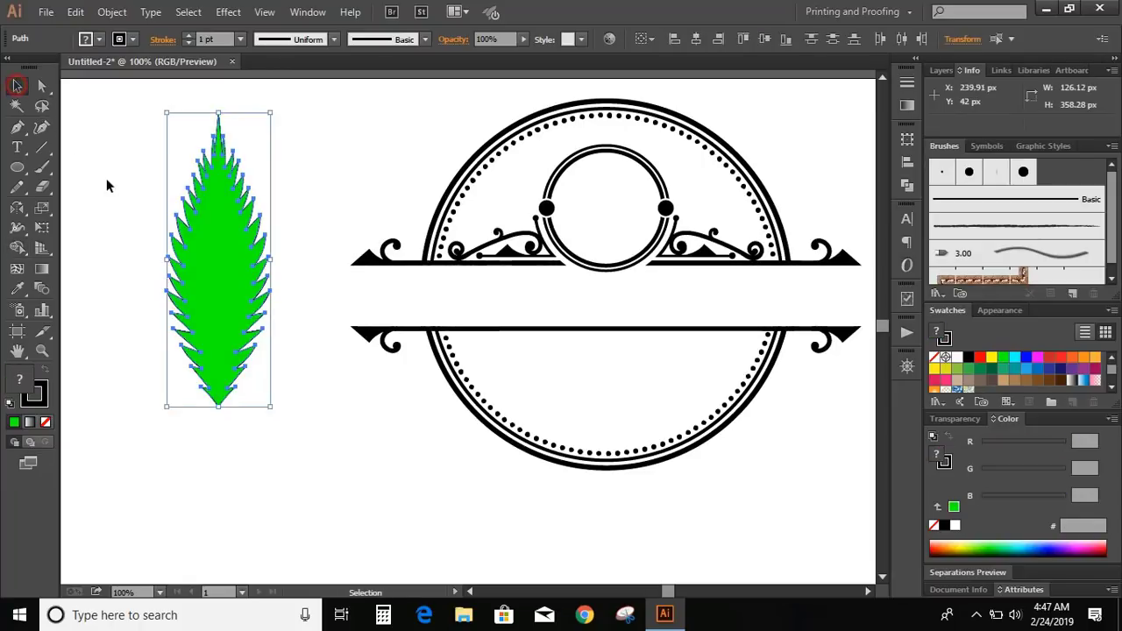
Remove the stroke from the green leaf and narrow it to about 67 by 335 px
{"action": "left_click_drag", "start_coordinate": [219, 271], "coordinate": [251, 295]}
{"action": "left_click", "coordinate": [34, 396]}
{"action": "left_click", "coordinate": [47, 422]}
{"action": "left_click", "coordinate": [123, 324]}
{"action": "left_click", "coordinate": [271, 281]}
{"action": "left_click_drag", "start_coordinate": [305, 283], "coordinate": [257, 292]}
{"action": "left_click", "coordinate": [278, 289]}
{"action": "left_click", "coordinate": [239, 278]}
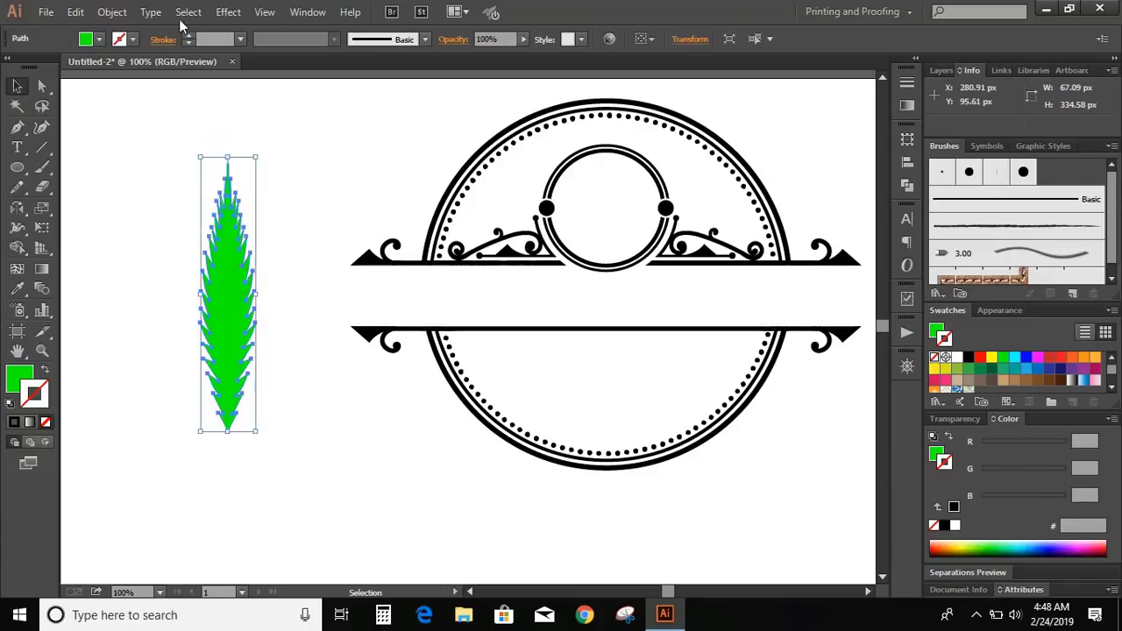
Duplicate the green leaf in place and scale the copy proportionally from its center to about 49 by 246 px
{"action": "left_click", "coordinate": [76, 12]}
{"action": "left_click", "coordinate": [110, 91]}
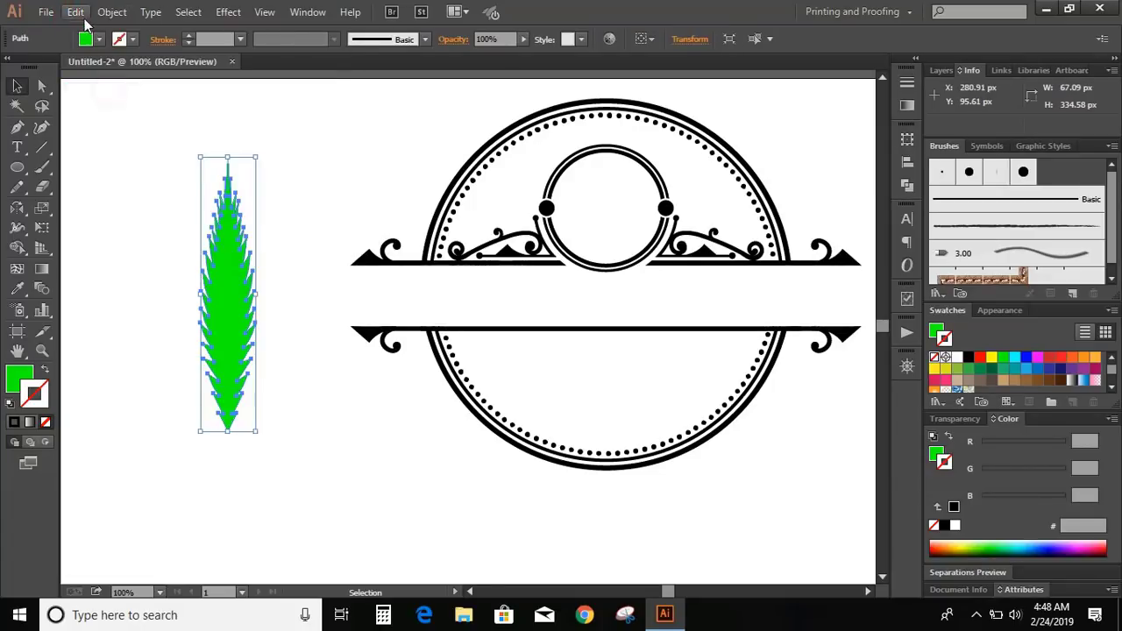
{"action": "left_click", "coordinate": [76, 13]}
{"action": "left_click", "coordinate": [147, 163]}
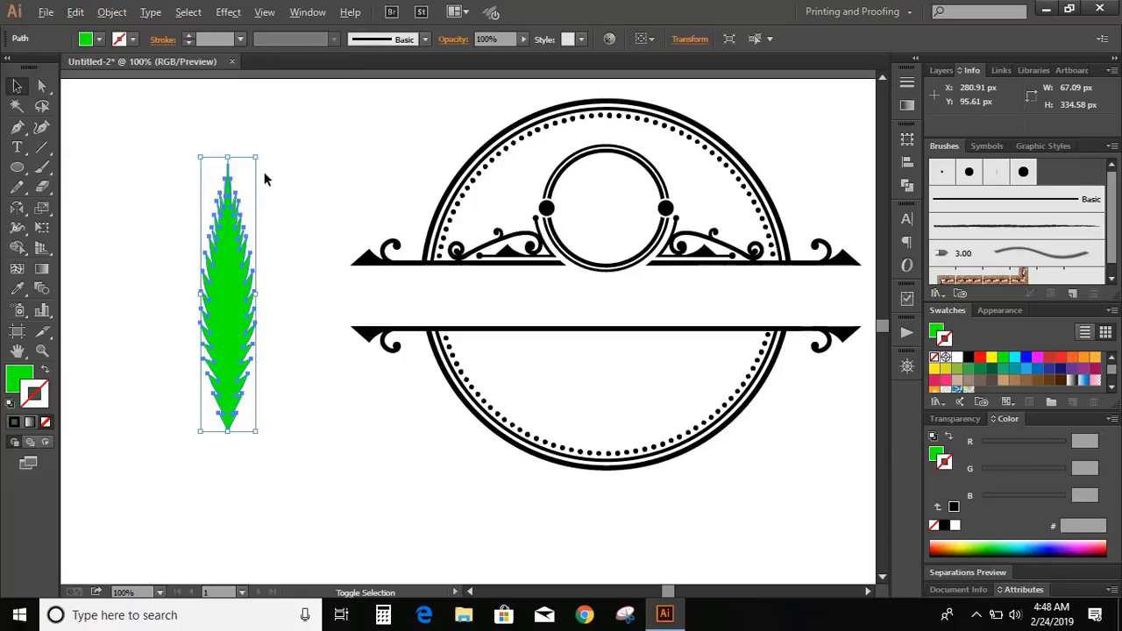
{"action": "left_click_drag", "start_coordinate": [258, 161], "coordinate": [254, 192]}
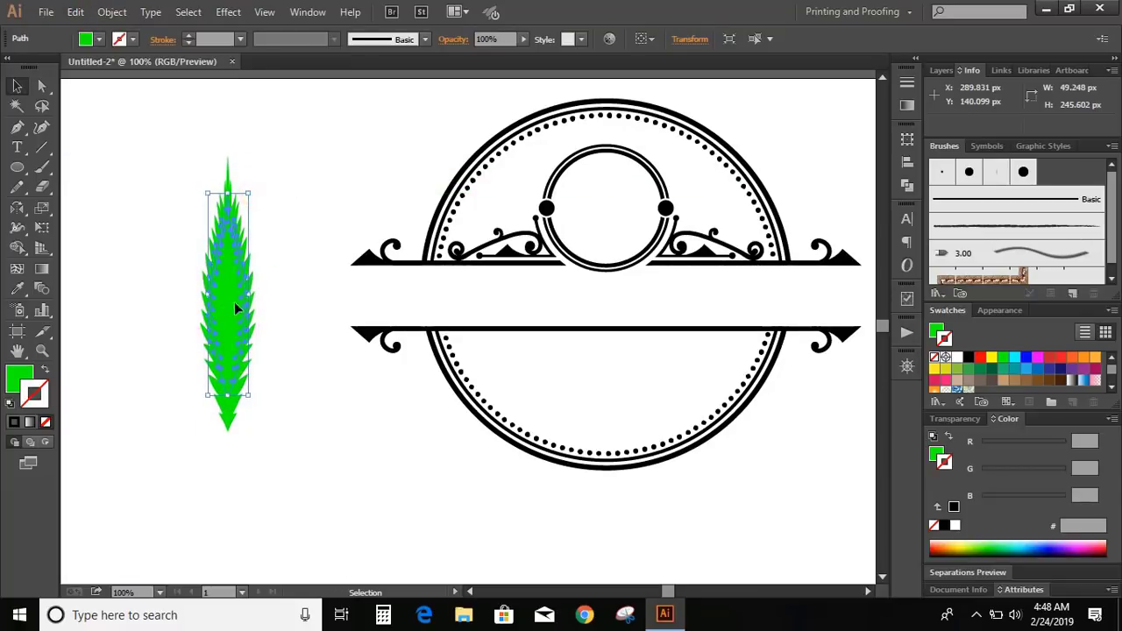
Fill the smaller leaf copy with red C1272D
{"action": "left_click", "coordinate": [1050, 358]}
{"action": "left_click", "coordinate": [46, 422]}
{"action": "left_click", "coordinate": [19, 377]}
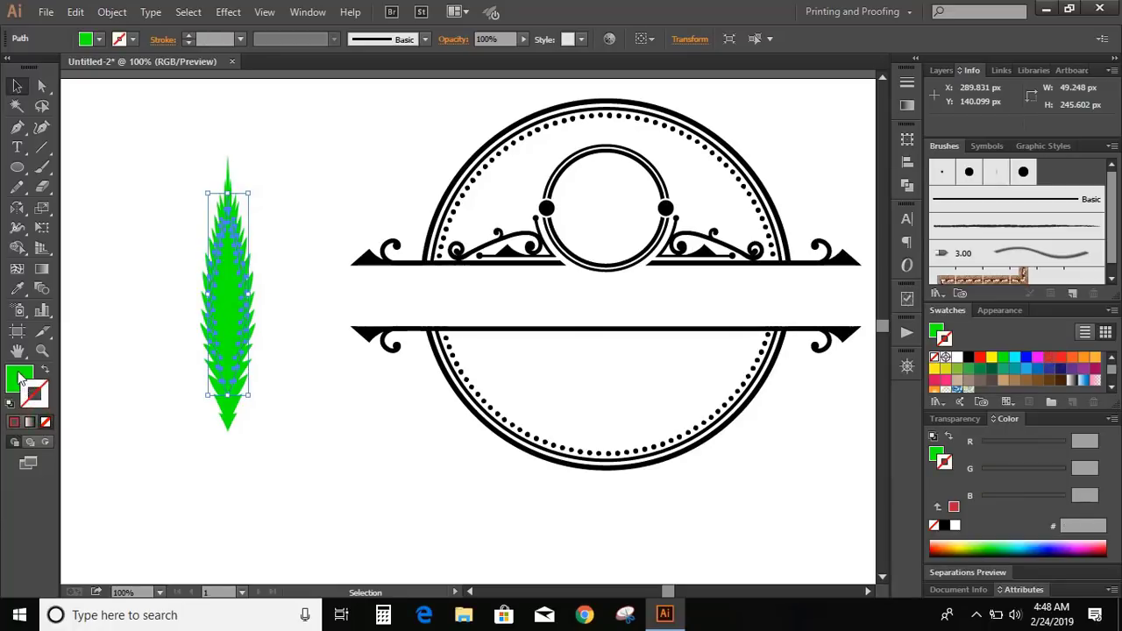
{"action": "left_click", "coordinate": [1050, 360]}
{"action": "left_click", "coordinate": [352, 419]}
{"action": "left_click", "coordinate": [228, 296]}
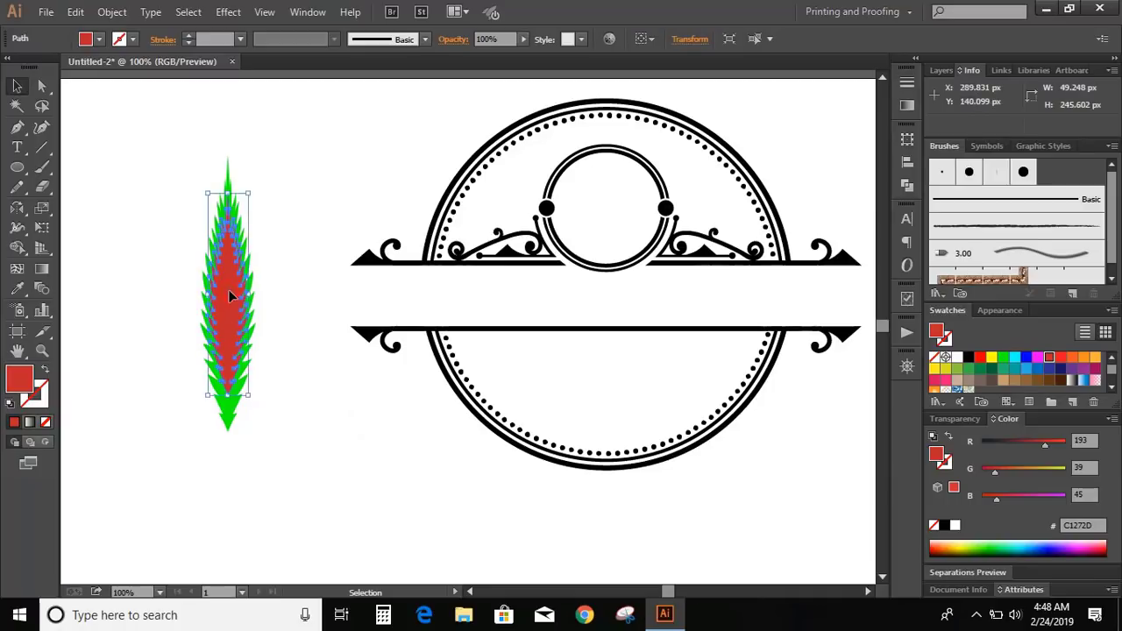
Duplicate the red leaf in place, scale the copy to about 37 by 186 px, and fill it with blue 0000FF
{"action": "left_click", "coordinate": [75, 11]}
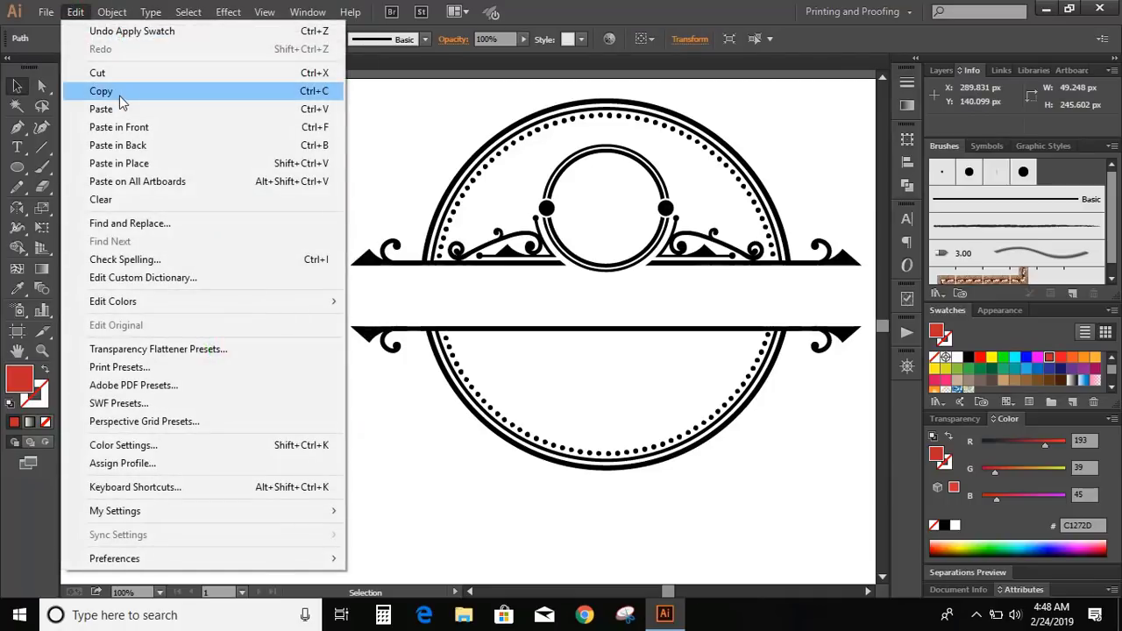
{"action": "left_click", "coordinate": [118, 95]}
{"action": "left_click", "coordinate": [76, 12]}
{"action": "left_click", "coordinate": [114, 164]}
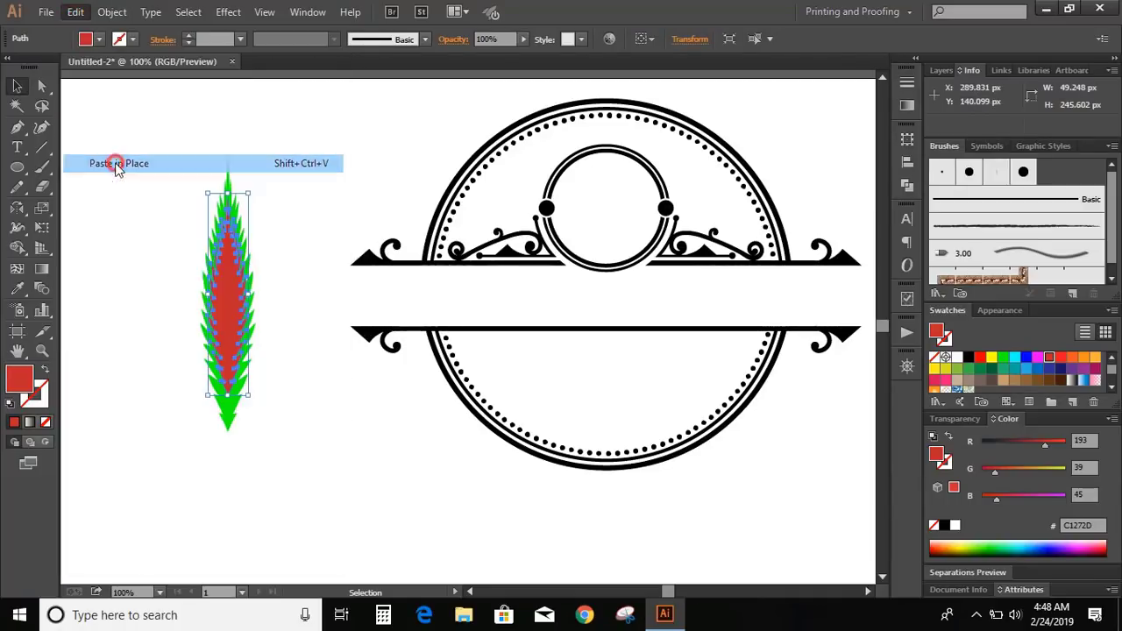
{"action": "left_click_drag", "start_coordinate": [249, 194], "coordinate": [248, 220]}
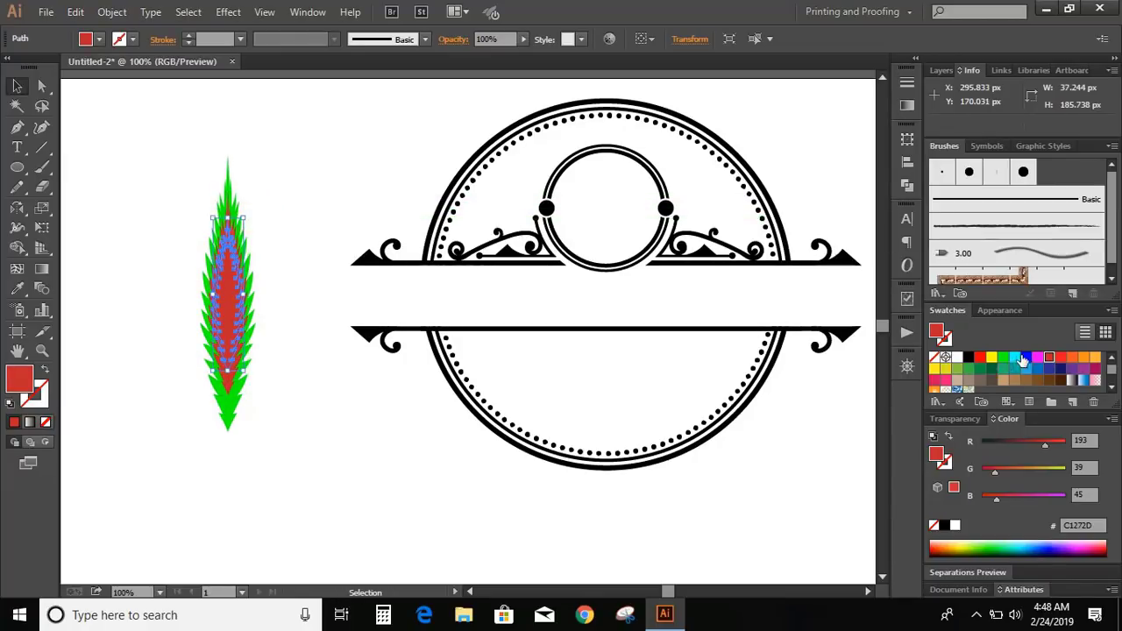
{"action": "left_click", "coordinate": [1026, 357]}
{"action": "left_click", "coordinate": [302, 386]}
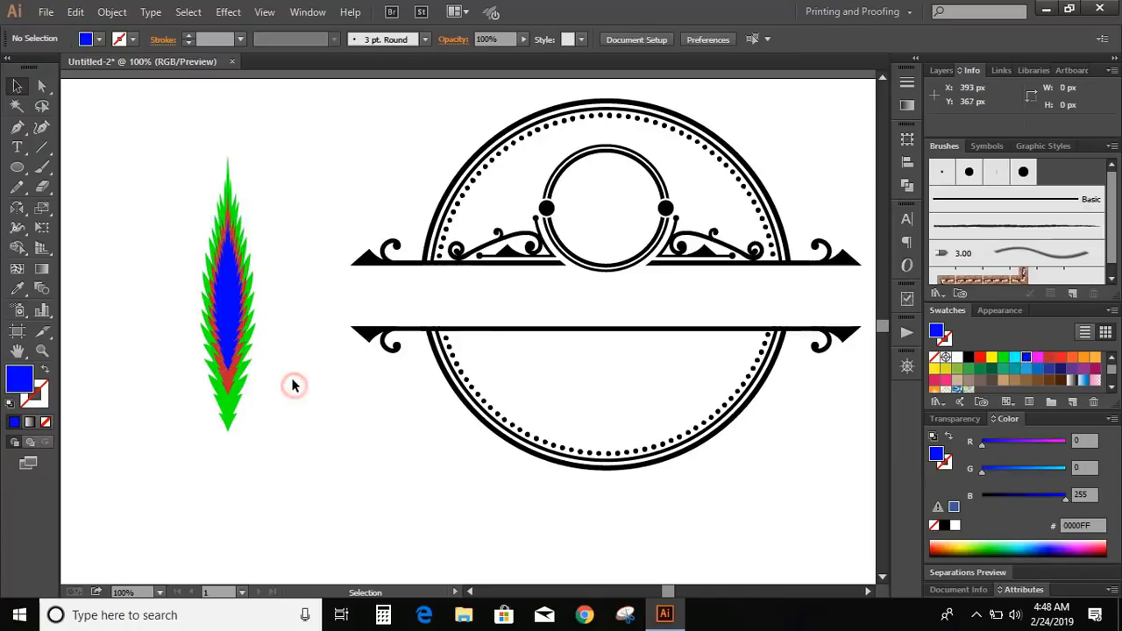
Paste another leaf copy in place, scale it to about 20 by 100 px, and fill it with orange
{"action": "left_click", "coordinate": [75, 12]}
{"action": "left_click", "coordinate": [75, 12]}
{"action": "left_click", "coordinate": [75, 12]}
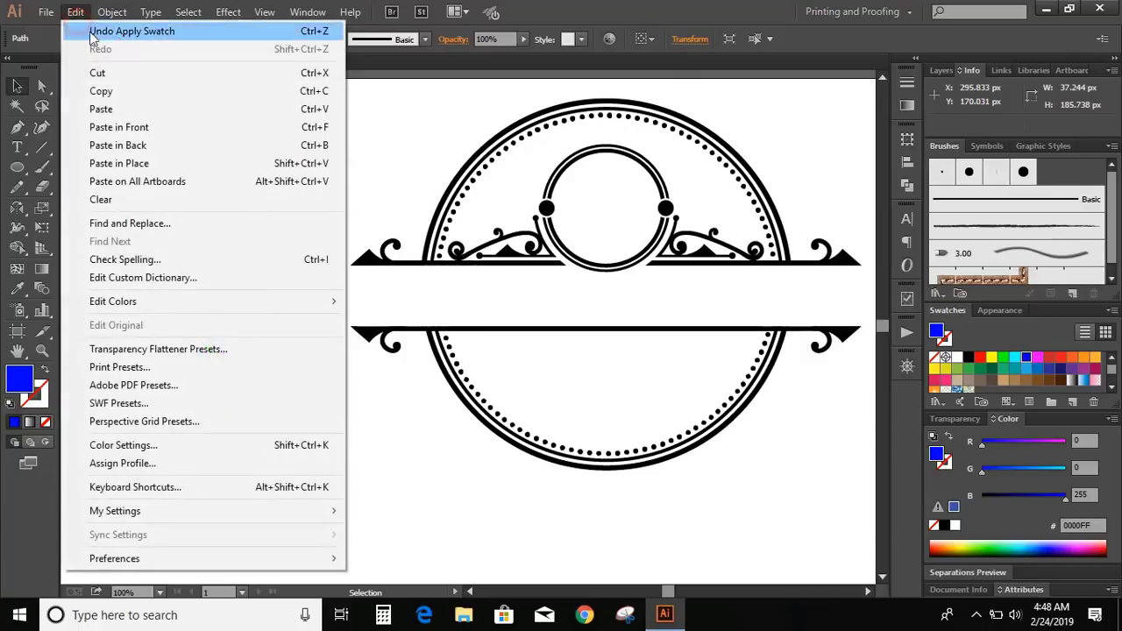
{"action": "left_click", "coordinate": [119, 163]}
{"action": "left_click_drag", "start_coordinate": [246, 218], "coordinate": [246, 251]}
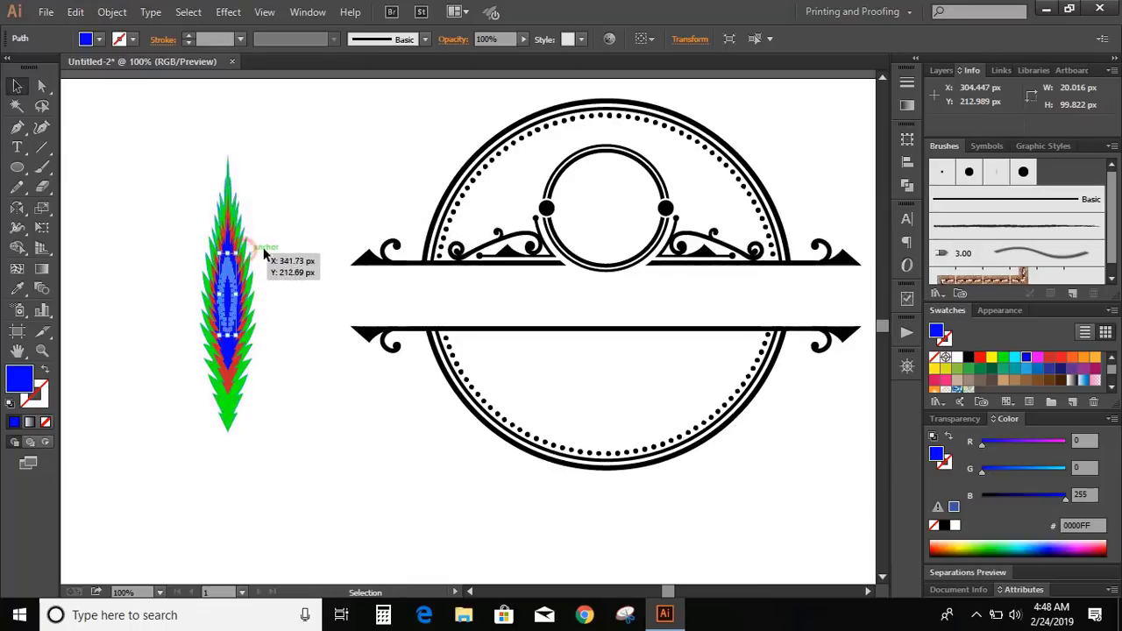
{"action": "left_click", "coordinate": [1085, 358]}
{"action": "left_click", "coordinate": [306, 409]}
Align the four leaves along their bottom edges and rotate the red leaf 40° about the shared base point
{"action": "left_click_drag", "start_coordinate": [229, 272], "coordinate": [283, 404]}
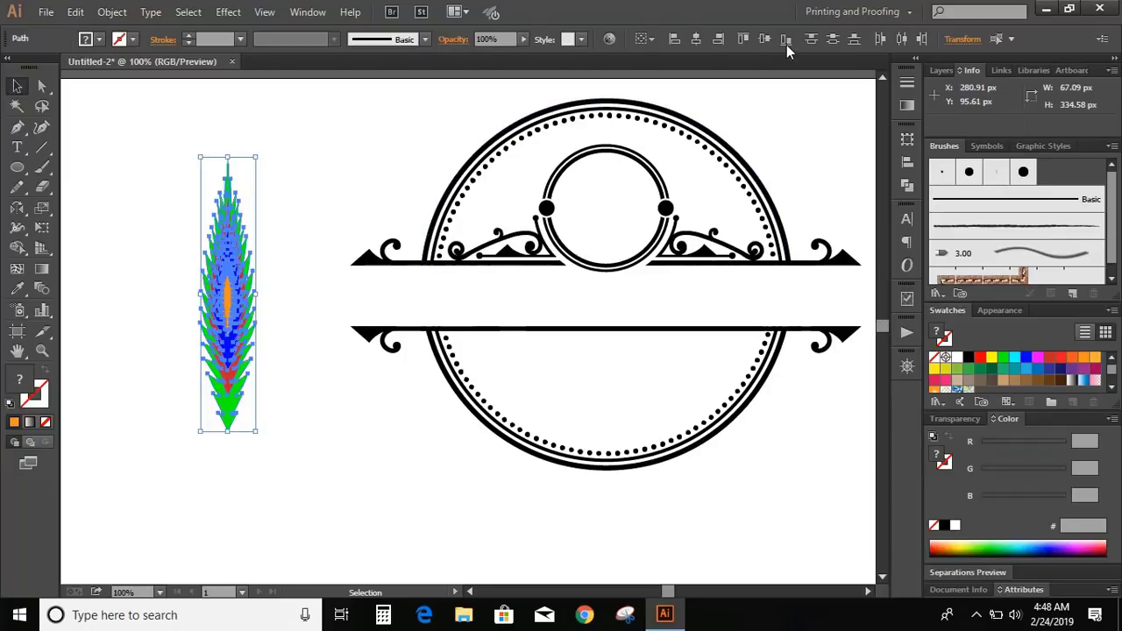
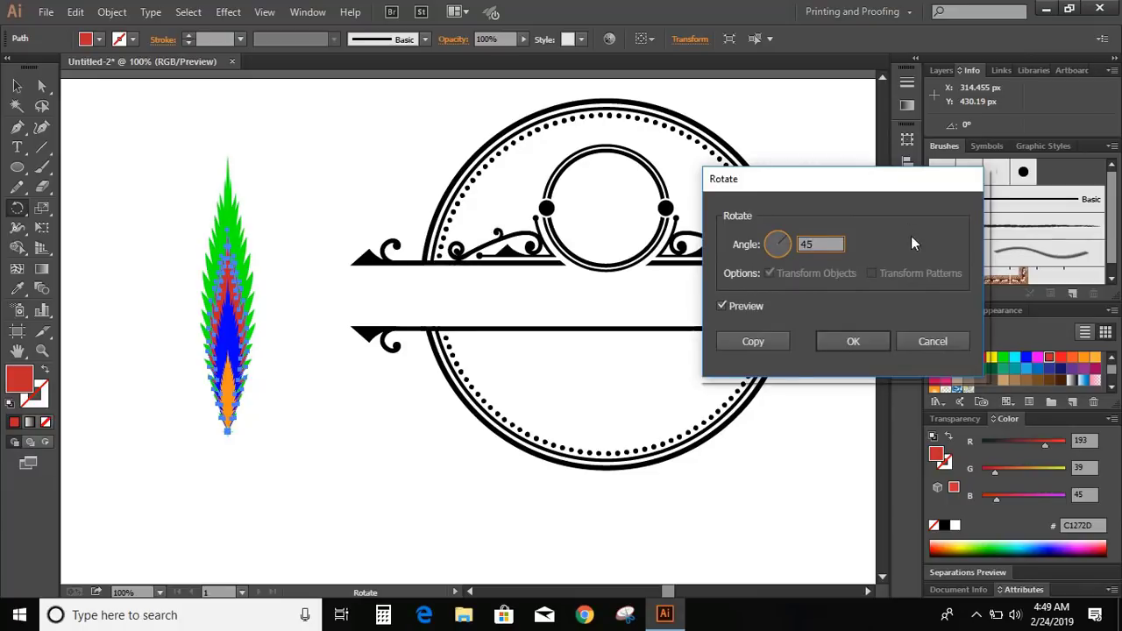
{"action": "left_click", "coordinate": [724, 306]}
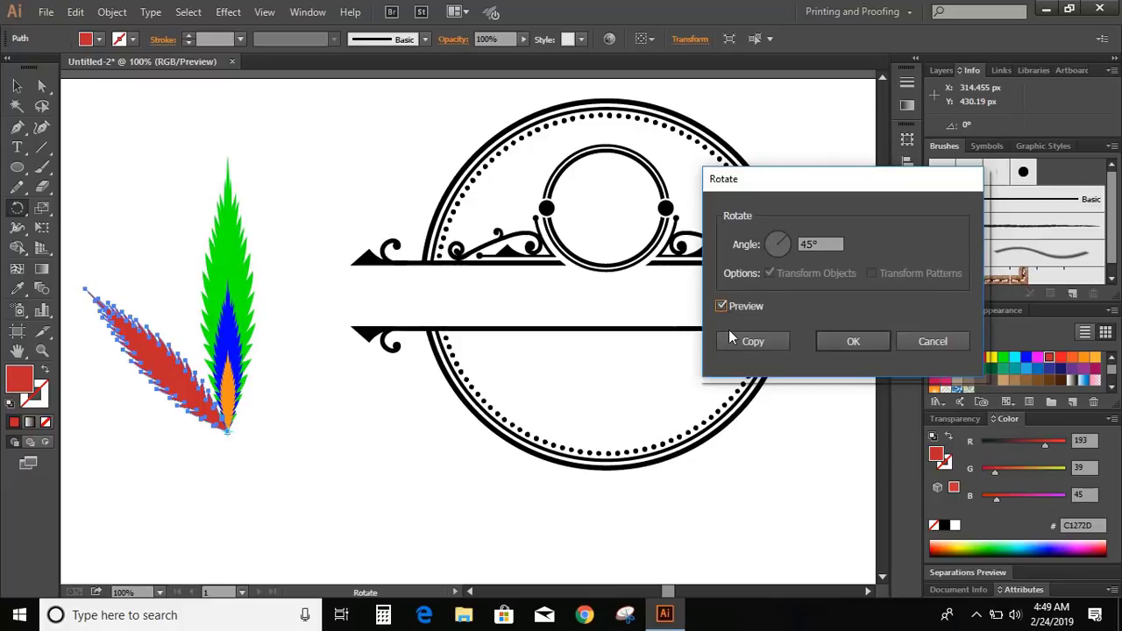
{"action": "double_click", "coordinate": [838, 245]}
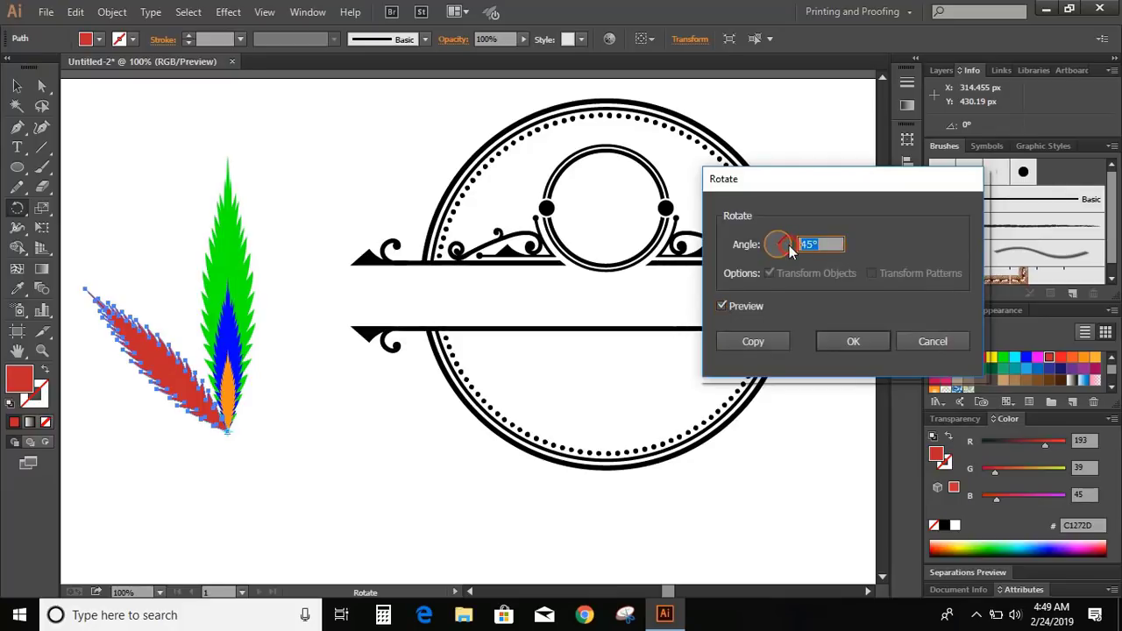
{"action": "type", "text": "40"}
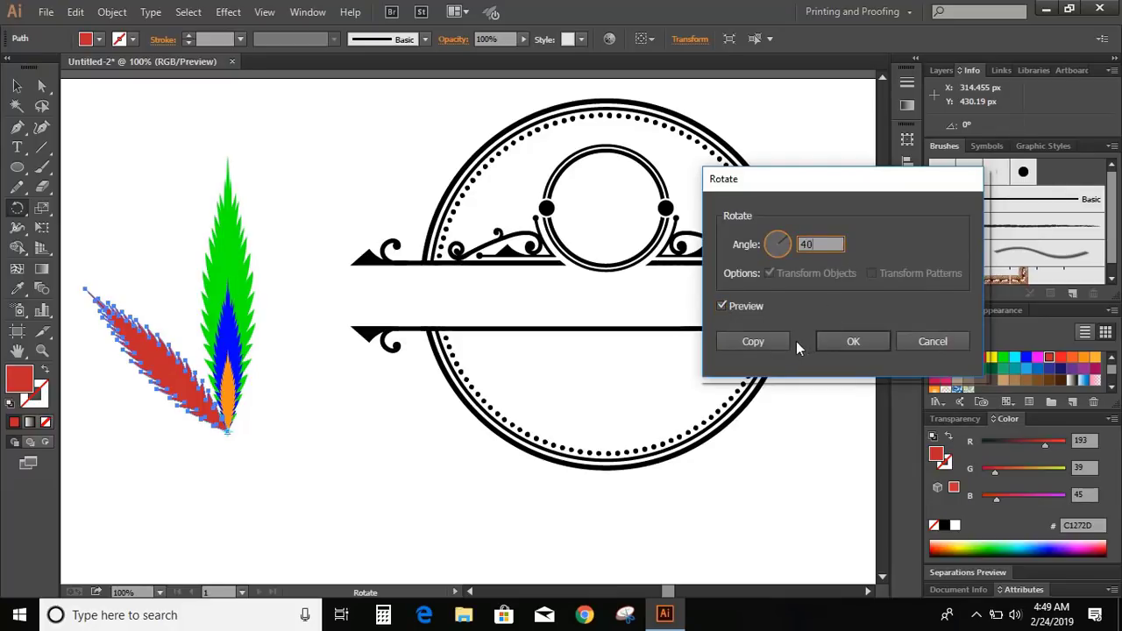
{"action": "left_click", "coordinate": [853, 342]}
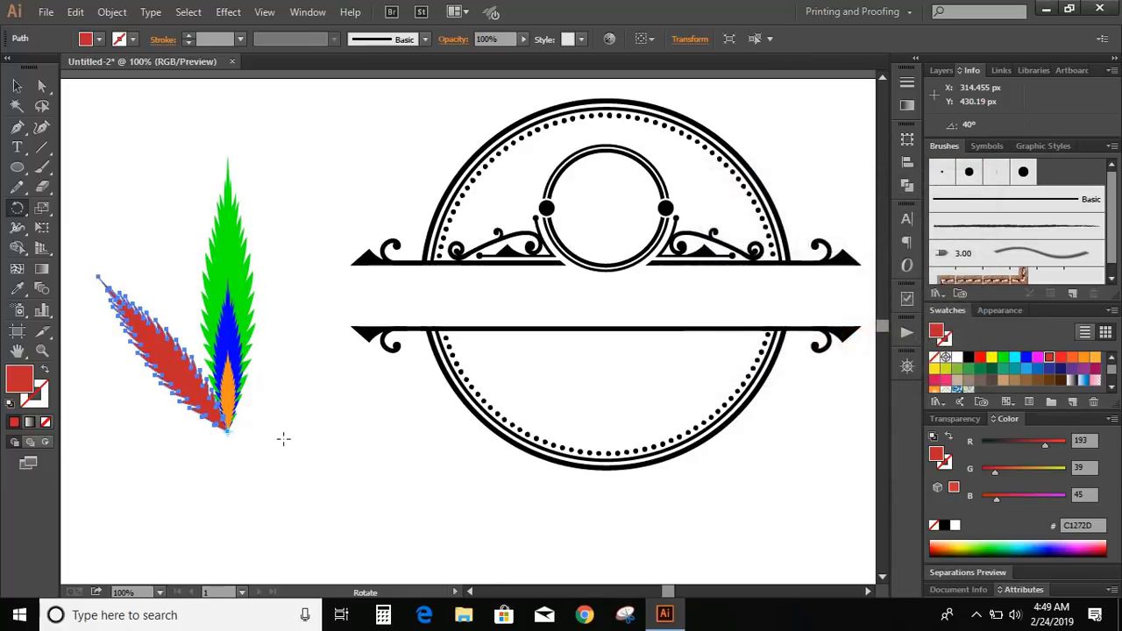
{"action": "left_click", "coordinate": [14, 86]}
{"action": "left_click", "coordinate": [277, 413]}
Rotate the blue leaf 72° about the bottom tip of the green leaf
{"action": "left_click", "coordinate": [234, 326]}
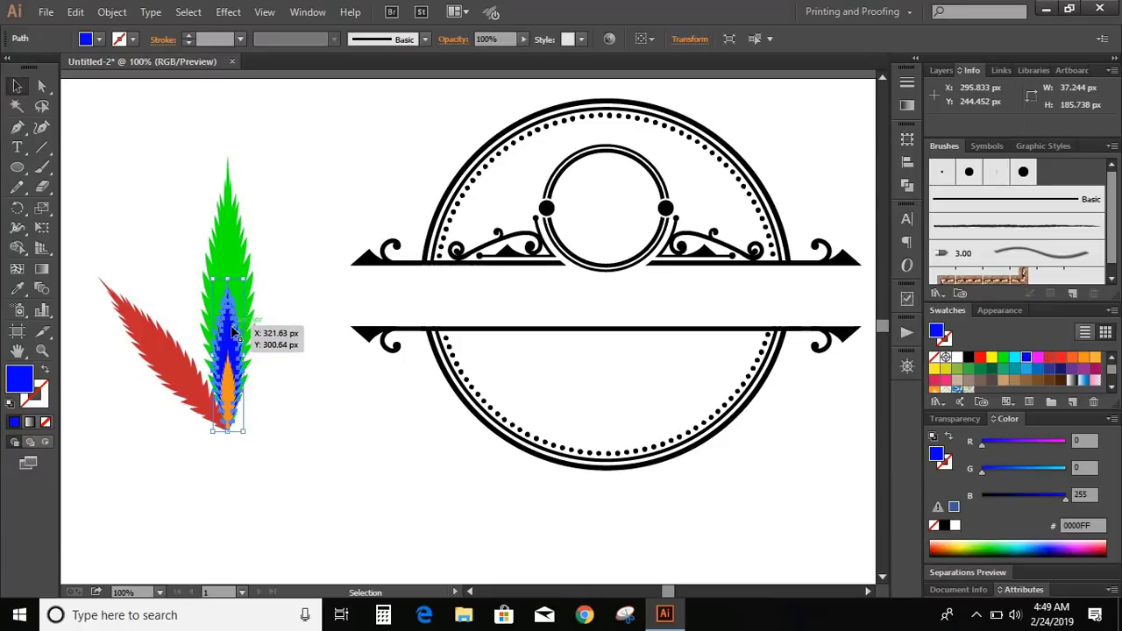
{"action": "key", "text": "r"}
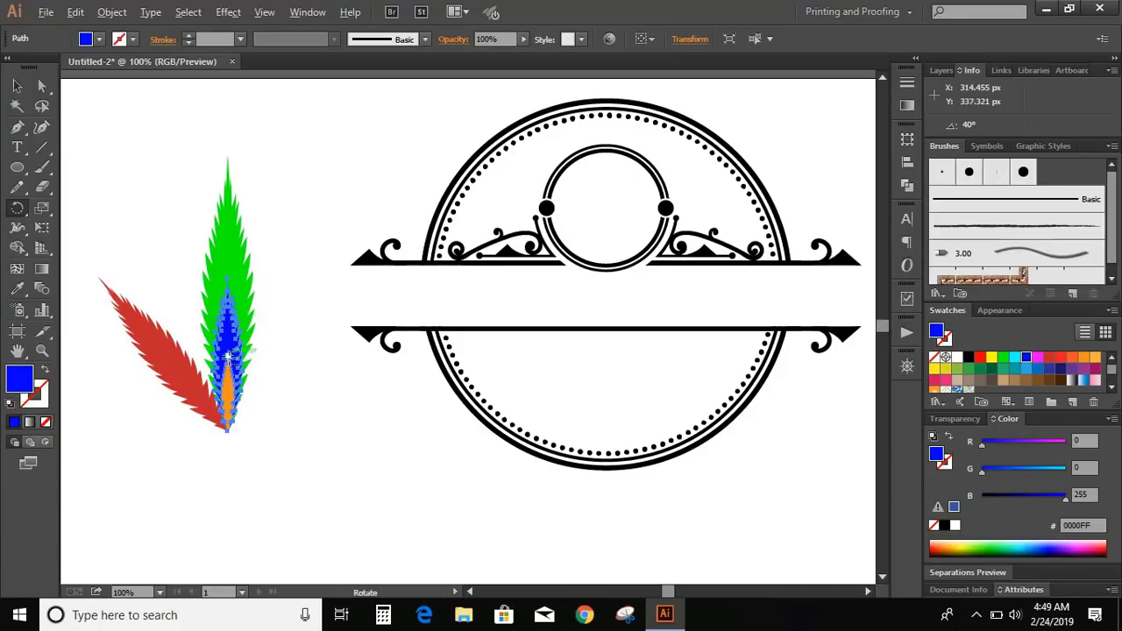
{"action": "left_click", "coordinate": [228, 430]}
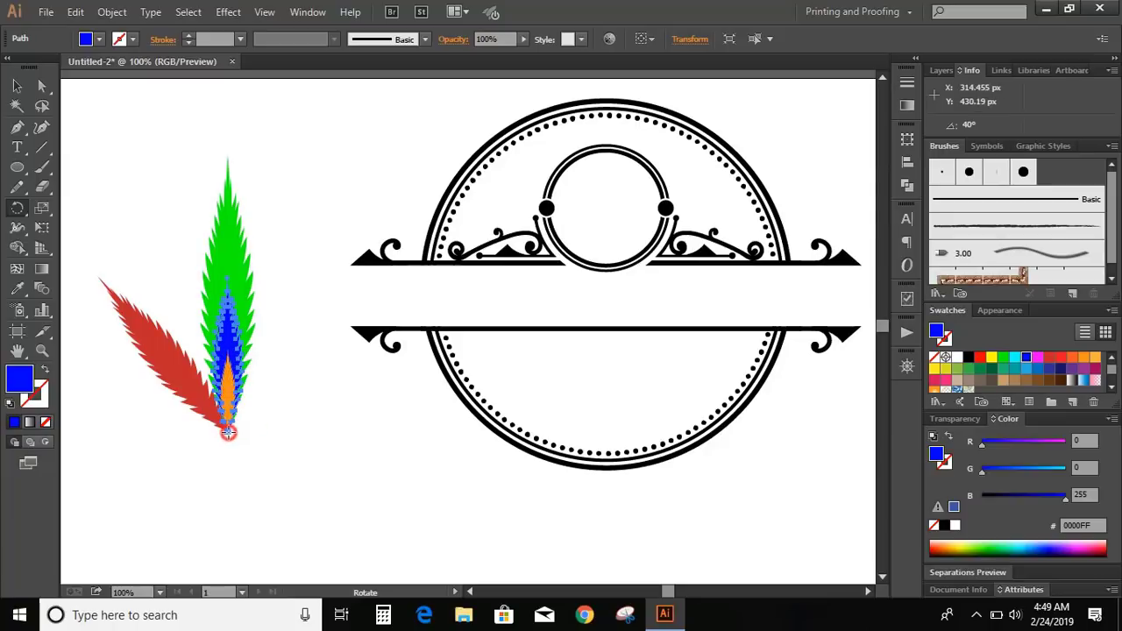
{"action": "left_click", "coordinate": [228, 429], "text": "alt"}
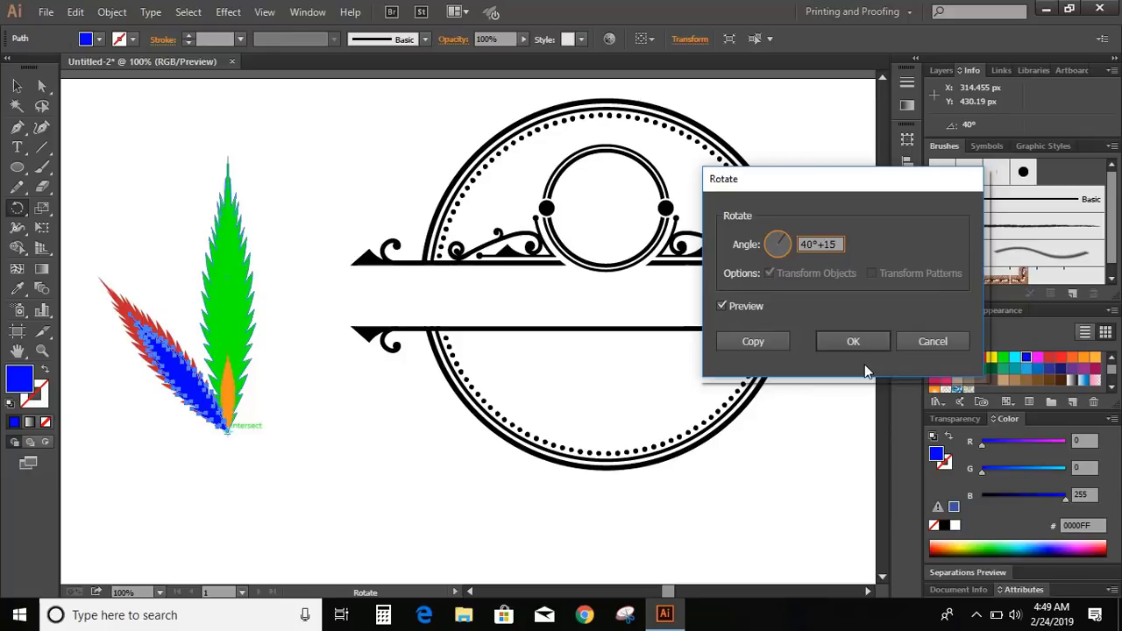
{"action": "left_click", "coordinate": [722, 306]}
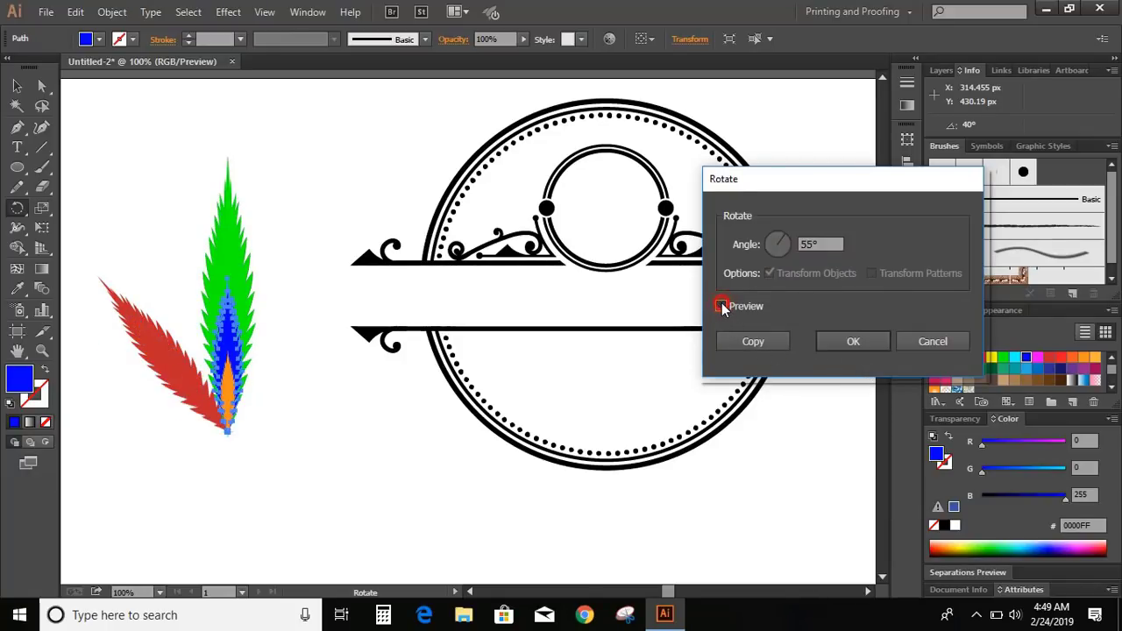
{"action": "left_click", "coordinate": [820, 249]}
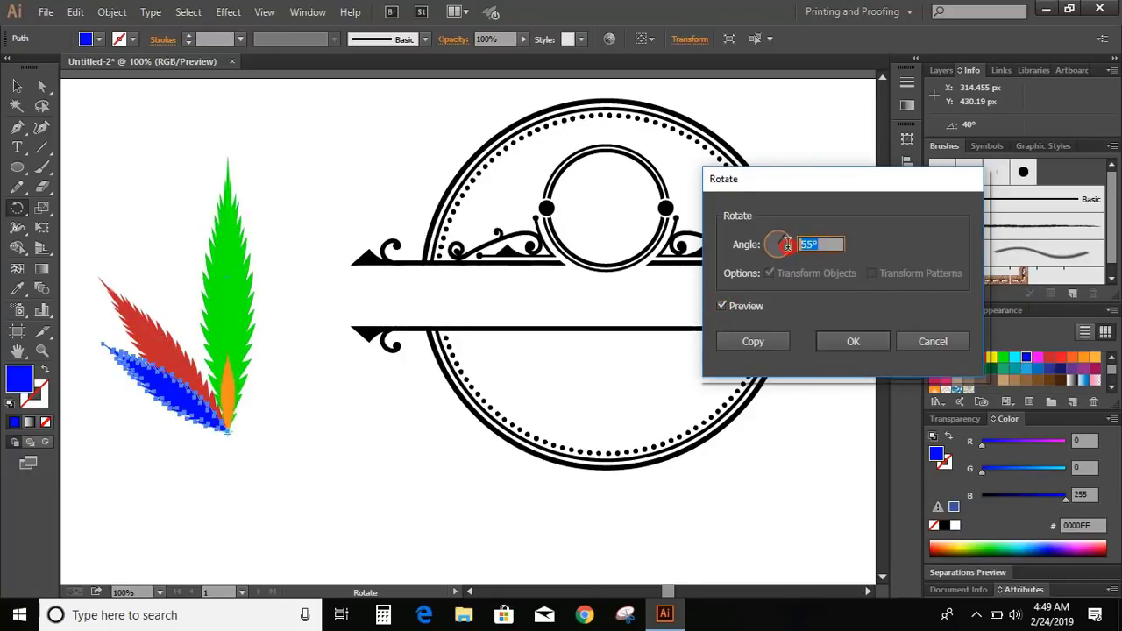
{"action": "type", "text": "65"}
{"action": "left_click", "coordinate": [721, 306]}
{"action": "left_click", "coordinate": [722, 306]}
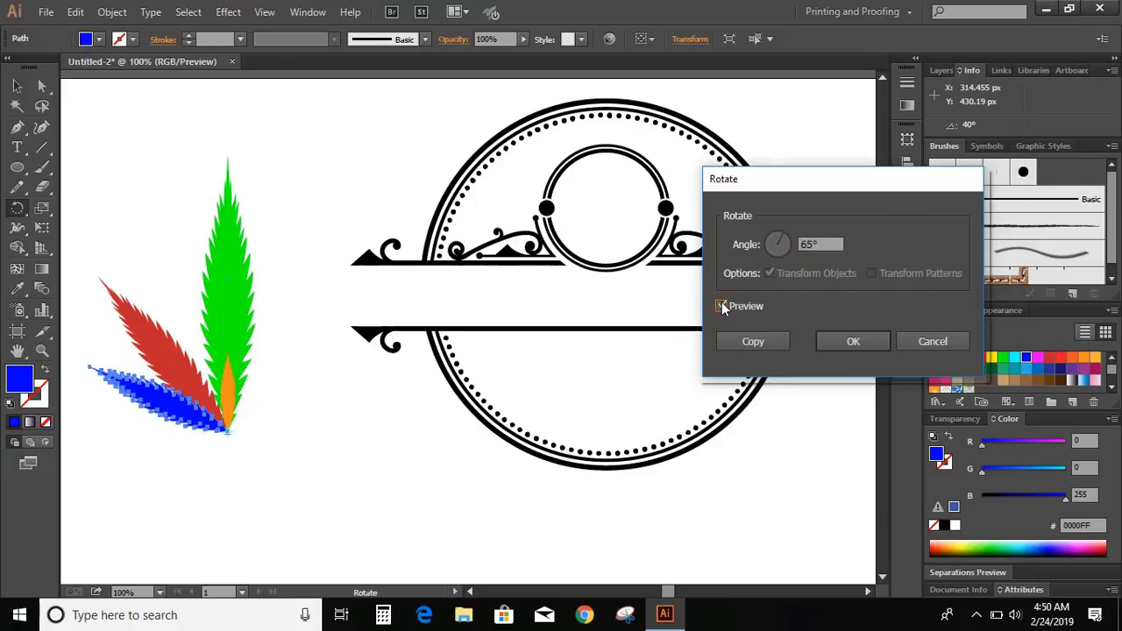
{"action": "left_click", "coordinate": [774, 248]}
{"action": "type", "text": "72"}
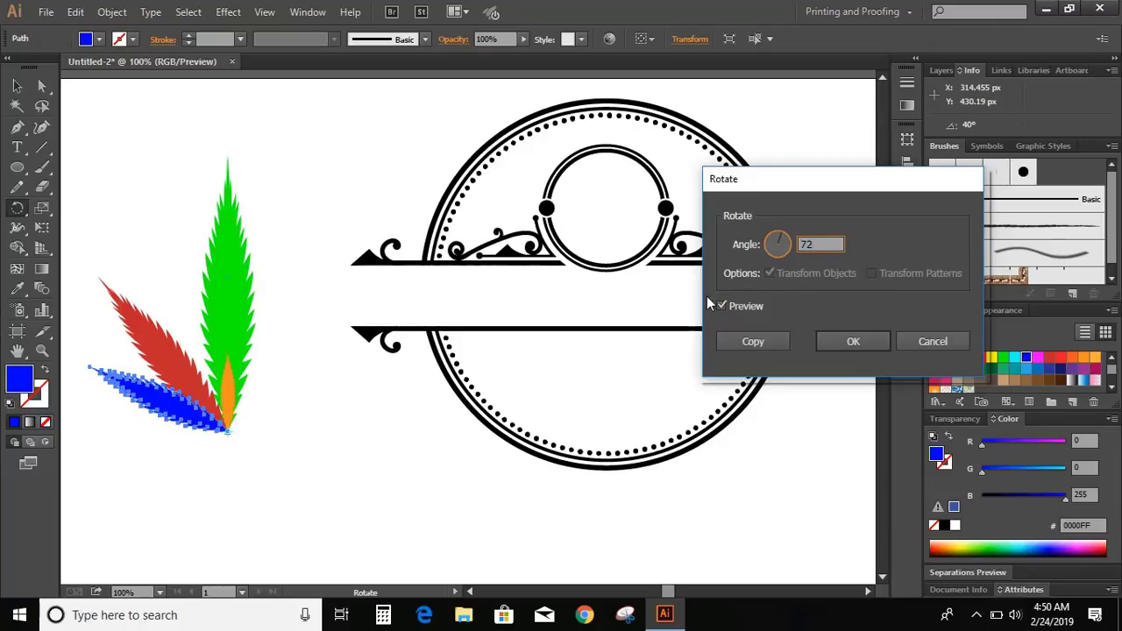
{"action": "left_click", "coordinate": [721, 306]}
{"action": "left_click", "coordinate": [722, 306]}
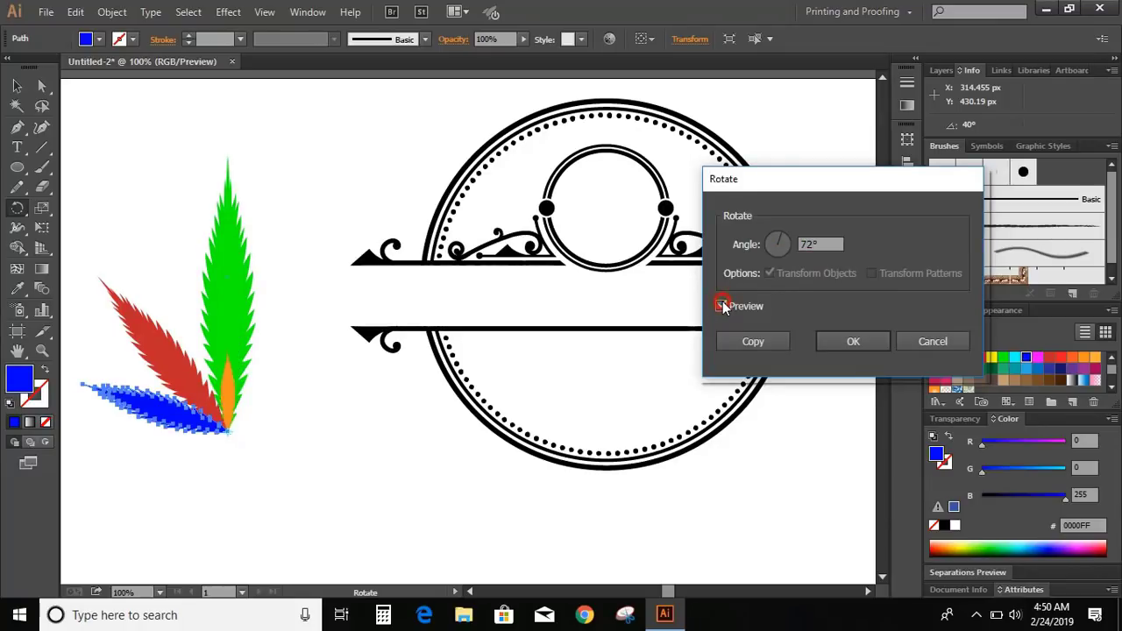
{"action": "left_click", "coordinate": [851, 341]}
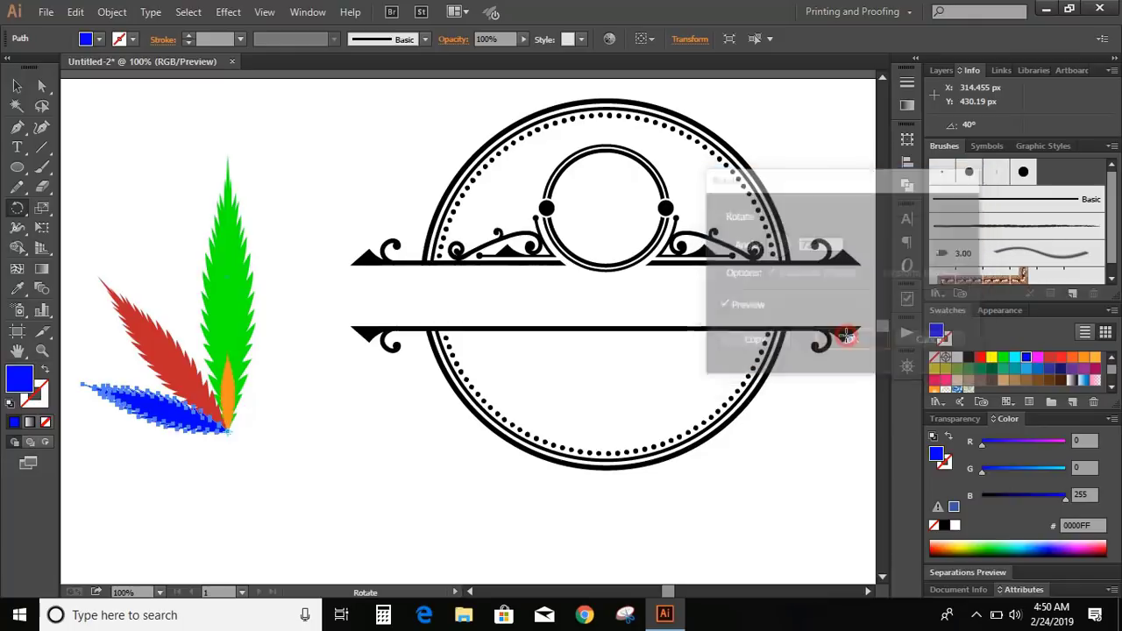
{"action": "left_click", "coordinate": [17, 85]}
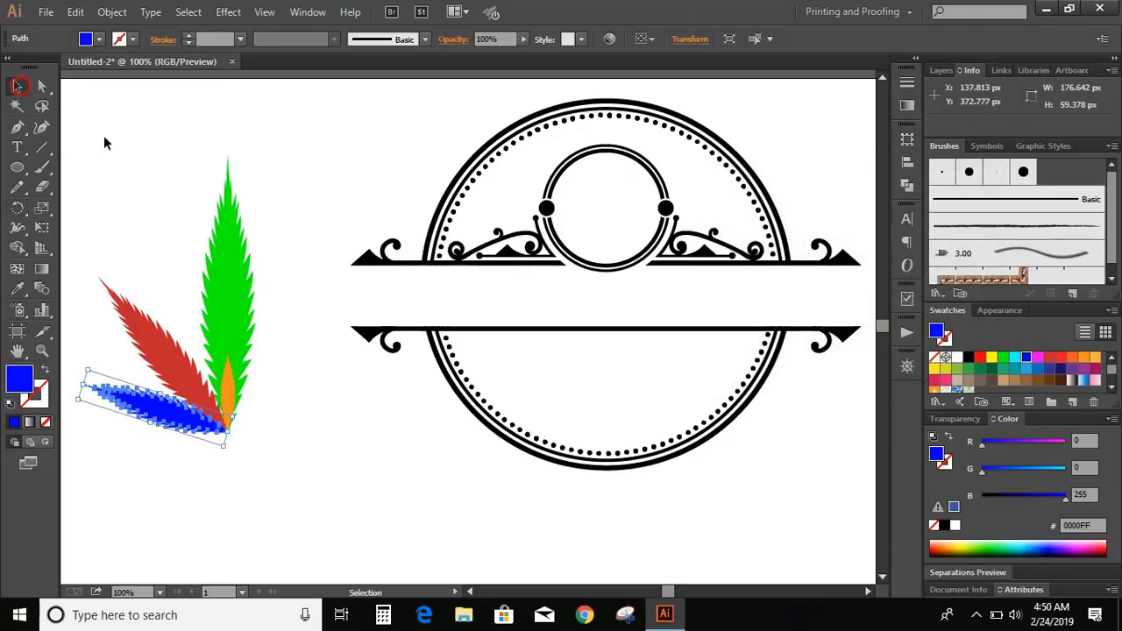
{"action": "left_click", "coordinate": [114, 143]}
Rotate the orange leaf 110° about the common base point of the leaves
{"action": "left_click", "coordinate": [226, 394]}
{"action": "key", "text": "r"}
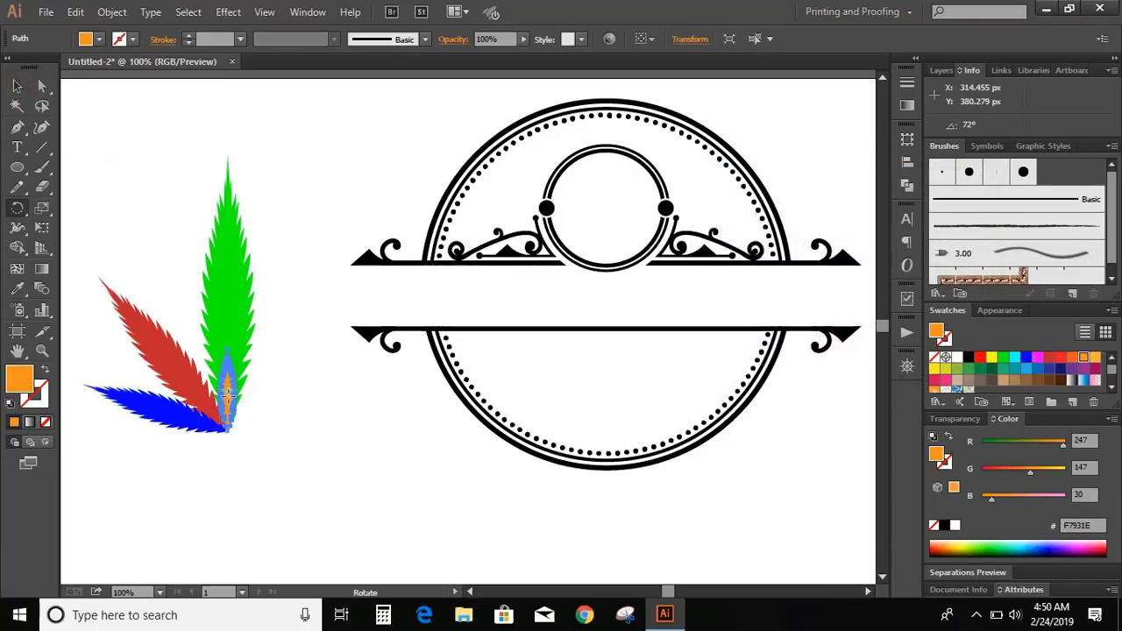
{"action": "left_click", "coordinate": [228, 426], "text": "alt"}
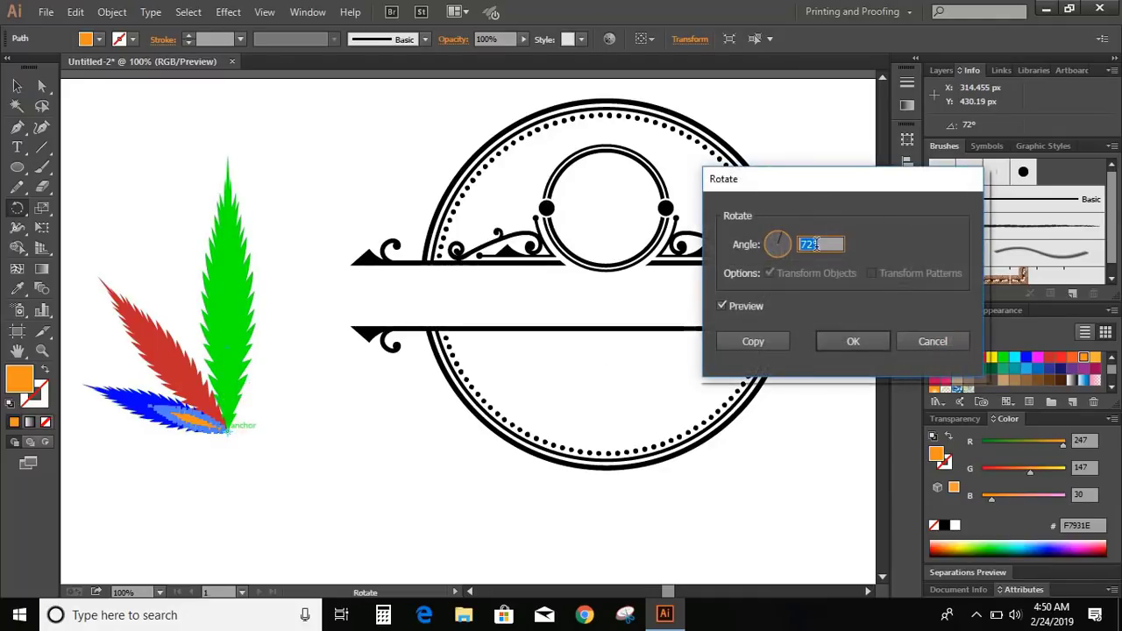
{"action": "type", "text": "90"}
{"action": "type", "text": "110"}
{"action": "left_click", "coordinate": [721, 307]}
{"action": "left_click", "coordinate": [853, 342]}
{"action": "key", "text": "v"}
{"action": "left_click", "coordinate": [144, 191]}
Reflect copies of the red, blue and orange leaves across a vertical axis through the green leaf's base point
{"action": "left_click_drag", "start_coordinate": [121, 238], "coordinate": [181, 501]}
{"action": "mouse_move", "coordinate": [18, 209]}
{"action": "left_mouse_down"}
{"action": "mouse_move", "coordinate": [99, 238]}
{"action": "mouse_move", "coordinate": [88, 233]}
{"action": "left_mouse_up"}
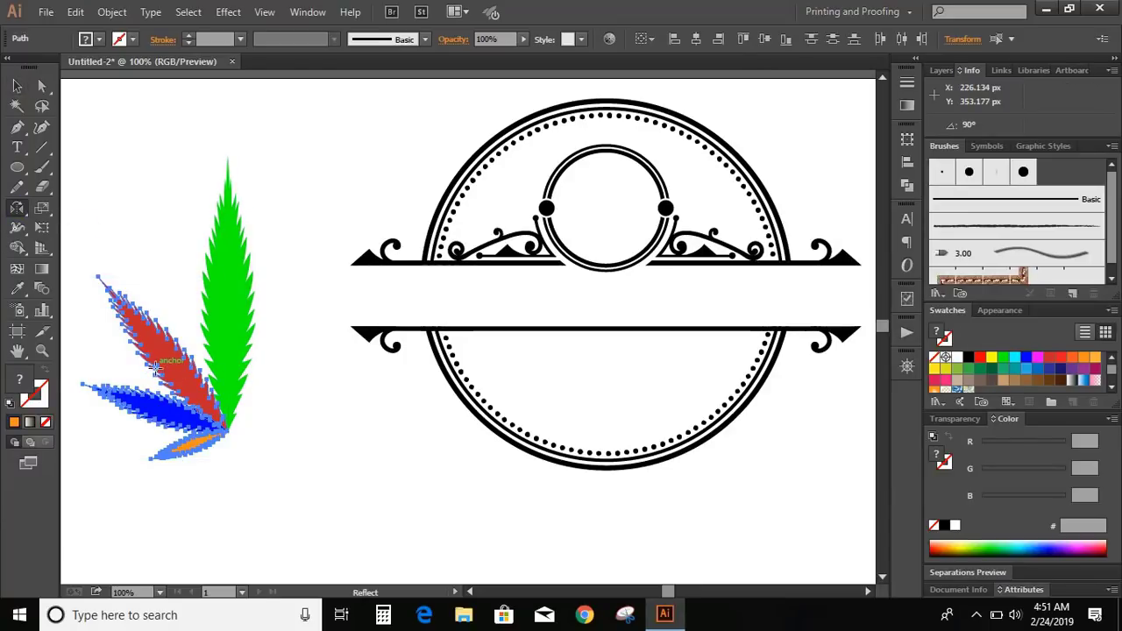
{"action": "left_click", "coordinate": [227, 433]}
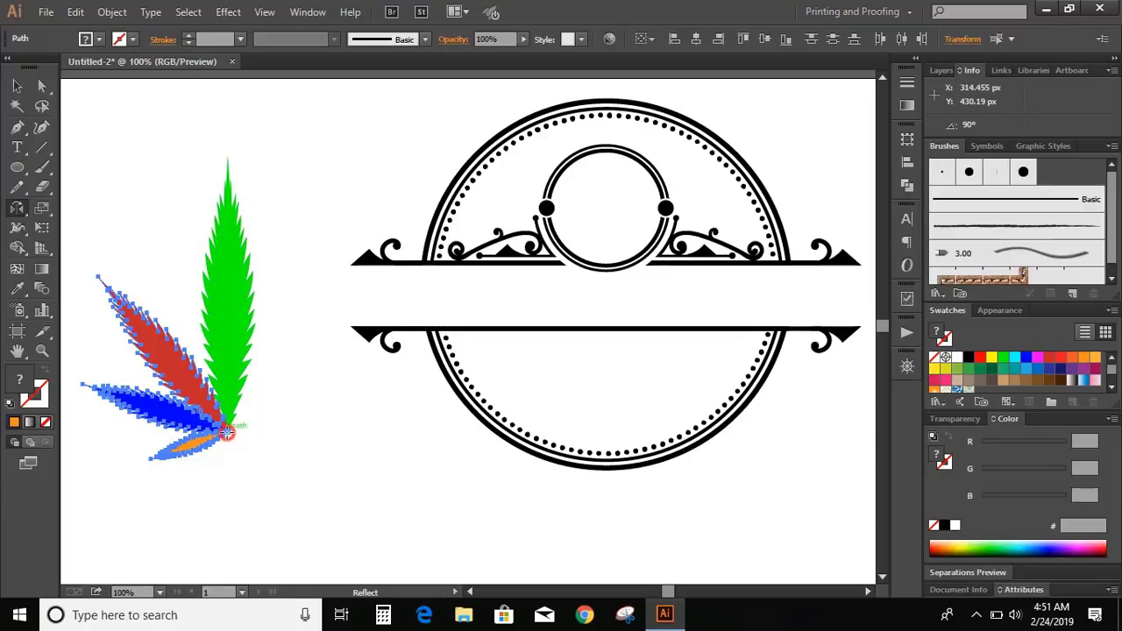
{"action": "left_click", "coordinate": [227, 436], "text": "alt"}
{"action": "left_click", "coordinate": [668, 393]}
{"action": "left_click", "coordinate": [17, 85]}
{"action": "left_click", "coordinate": [196, 178]}
Unite all seven leaves into a single orange shape with Pathfinder
{"action": "left_click_drag", "start_coordinate": [218, 317], "coordinate": [317, 487]}
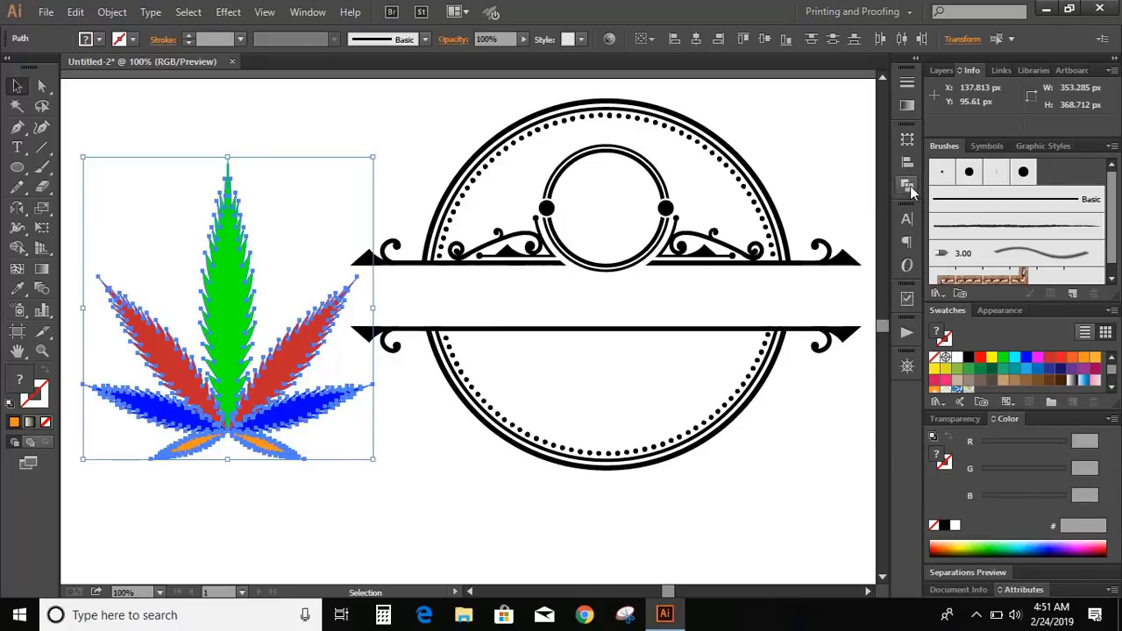
{"action": "left_click", "coordinate": [910, 190]}
{"action": "left_click", "coordinate": [717, 168]}
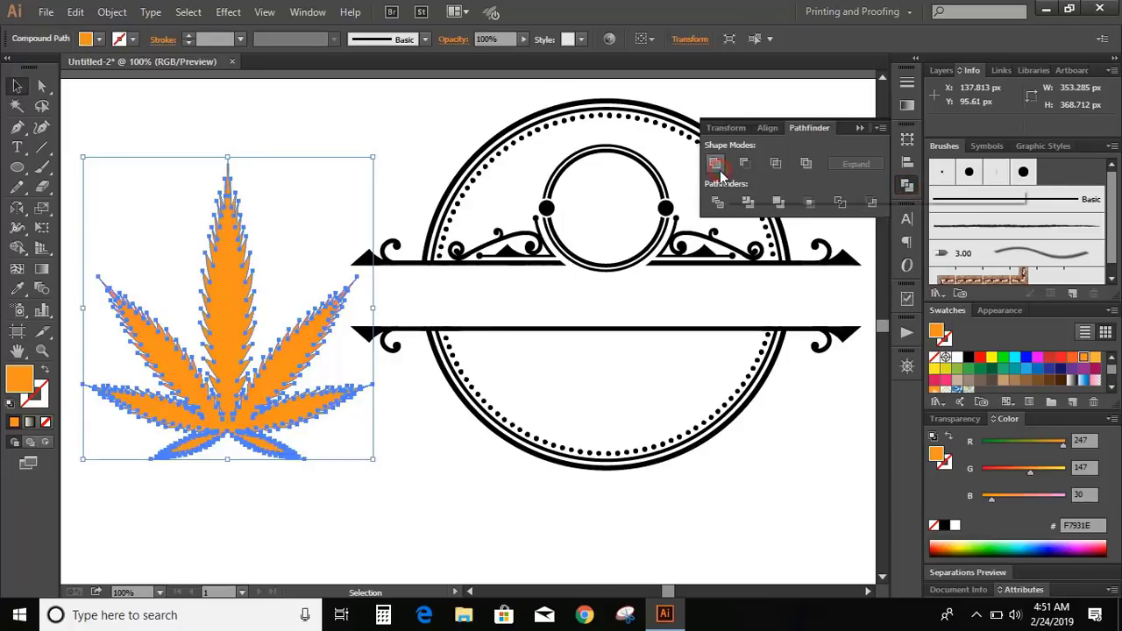
{"action": "left_click", "coordinate": [351, 518]}
Draw a narrow flared stem about 37 px tall below the leaf's base point with the Pen tool and group it with the leaf
{"action": "left_click", "coordinate": [17, 127]}
{"action": "left_click", "coordinate": [226, 432]}
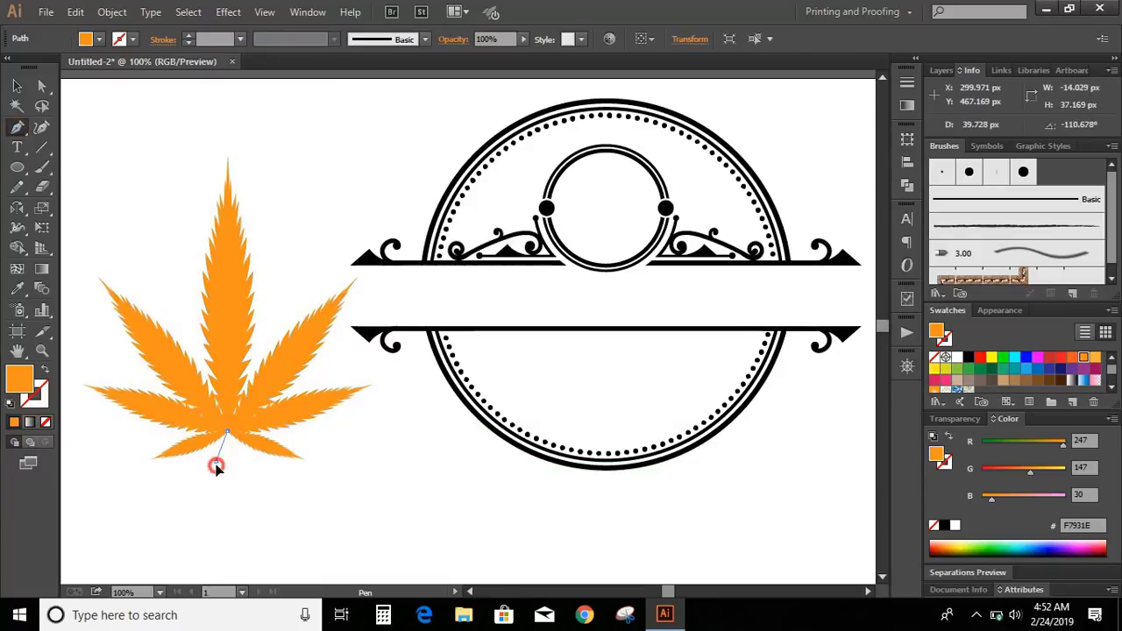
{"action": "left_click", "coordinate": [216, 464]}
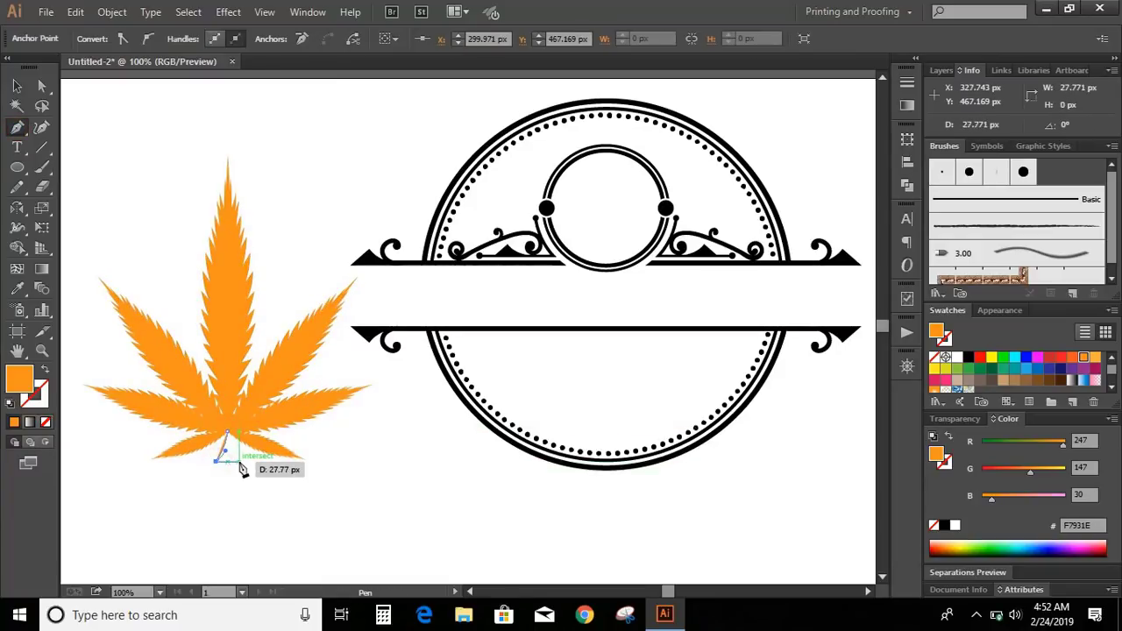
{"action": "left_click", "coordinate": [235, 464]}
{"action": "left_click", "coordinate": [226, 433]}
{"action": "key", "text": "v"}
Scale the leaf group down to about 114 by 122 px and place it inside the badge's small ring
{"action": "left_click", "coordinate": [222, 289]}
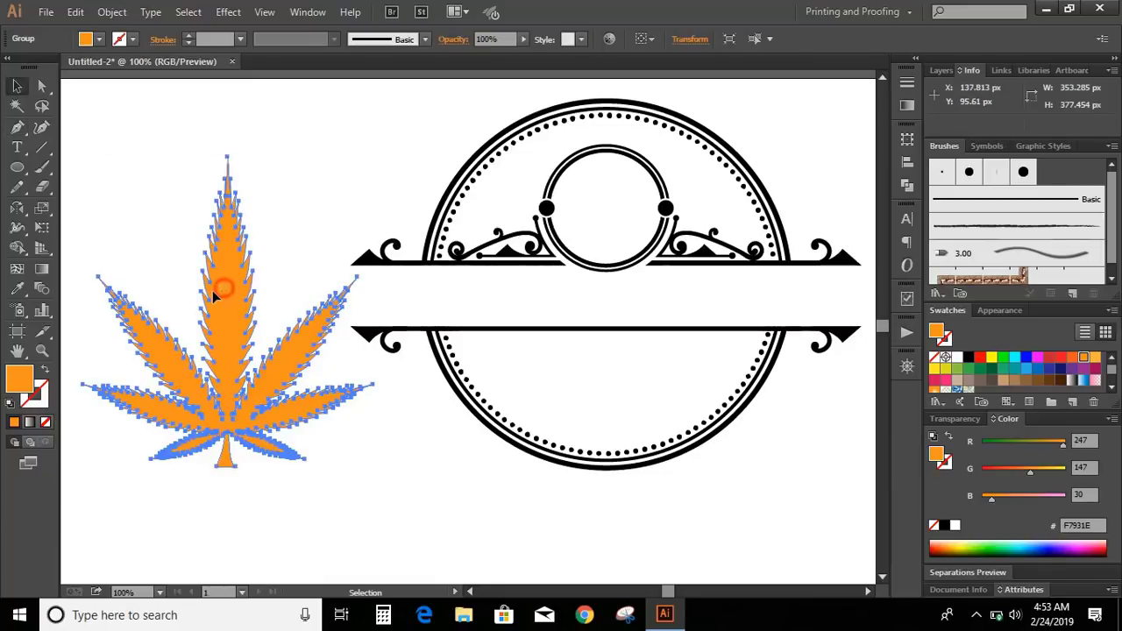
{"action": "left_click_drag", "start_coordinate": [372, 158], "coordinate": [301, 268]}
{"action": "left_click", "coordinate": [321, 223]}
{"action": "left_click_drag", "start_coordinate": [260, 328], "coordinate": [614, 228]}
{"action": "left_click", "coordinate": [780, 128]}
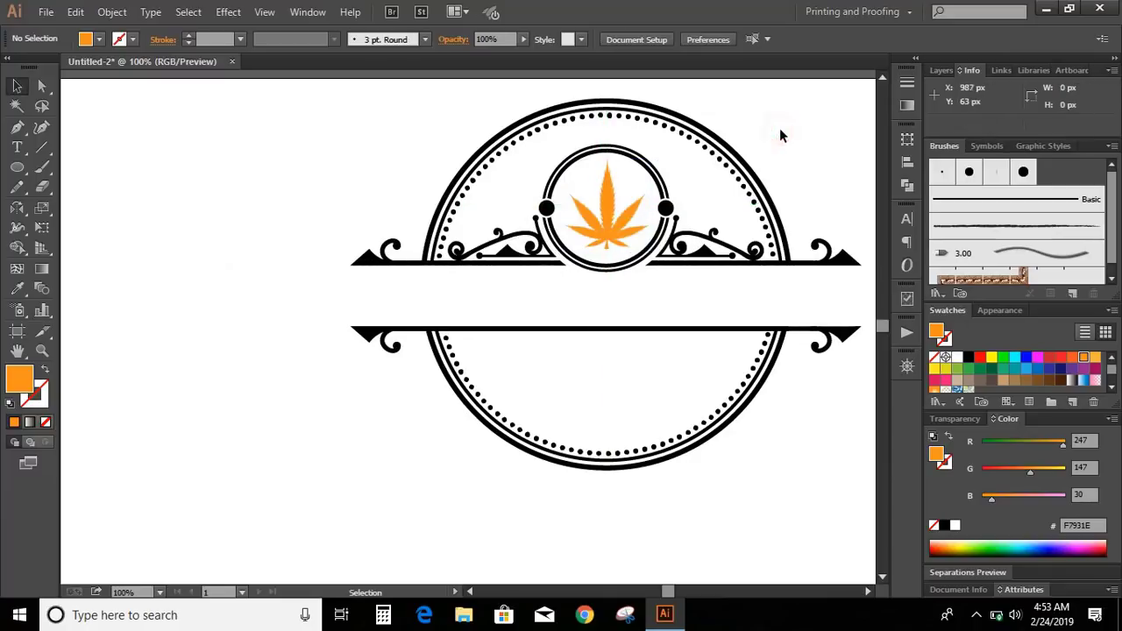
Fill the leaf in the small ring with dark green, RGB 0, 69, 55
{"action": "left_click", "coordinate": [614, 223]}
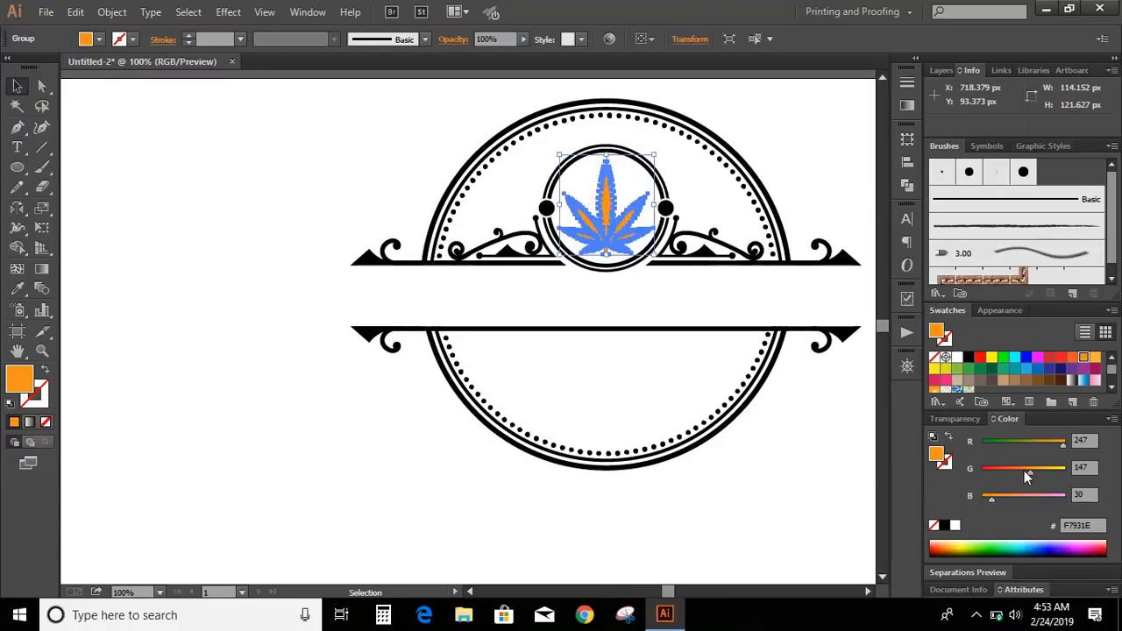
{"action": "left_click", "coordinate": [1062, 438]}
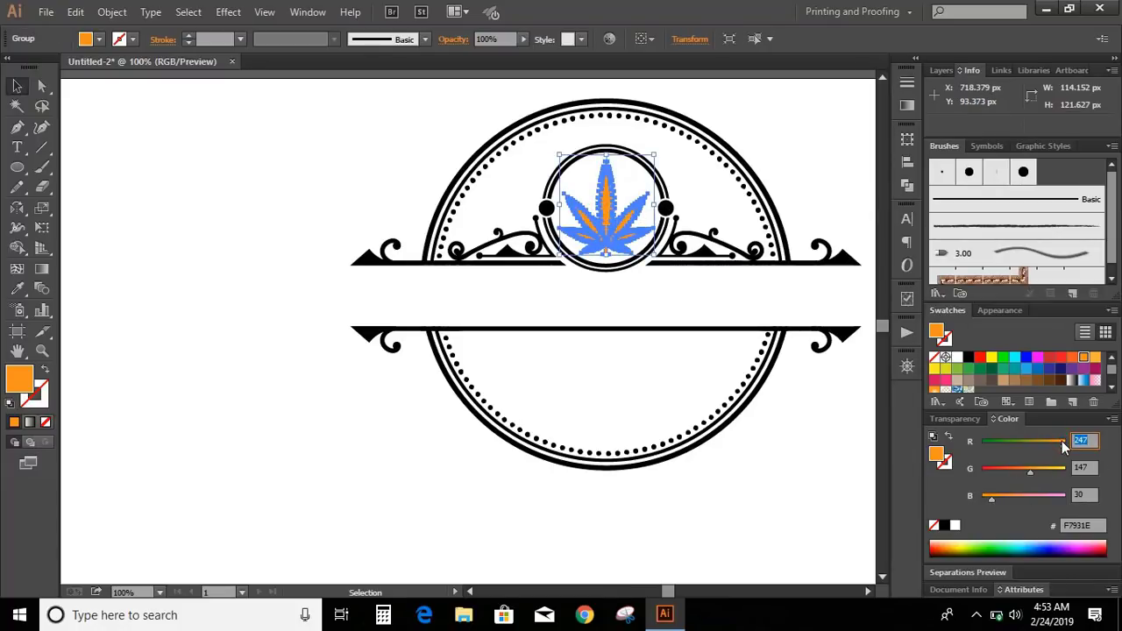
{"action": "type", "text": "0"}
{"action": "left_click", "coordinate": [1087, 466]}
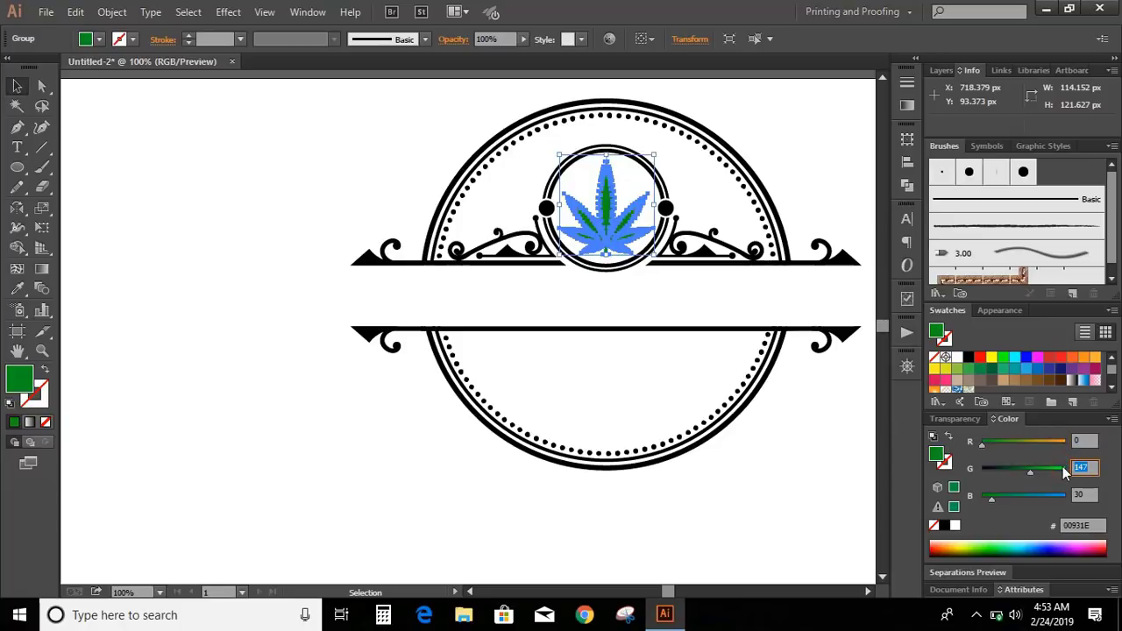
{"action": "type", "text": "69"}
{"action": "left_click", "coordinate": [1084, 496]}
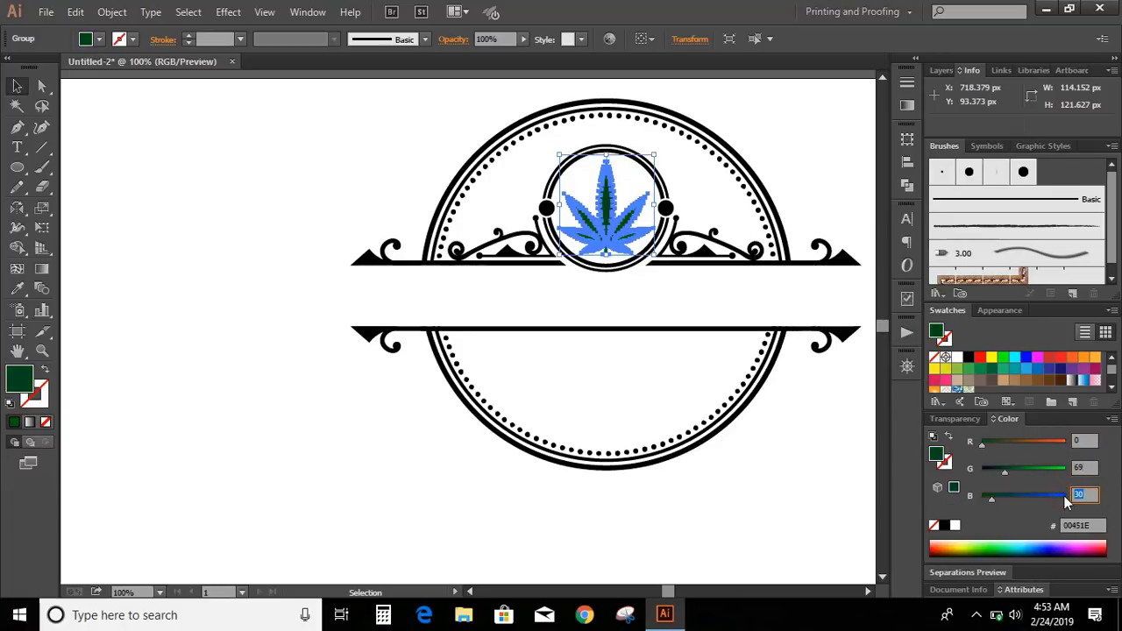
{"action": "type", "text": "55"}
{"action": "left_click", "coordinate": [351, 173]}
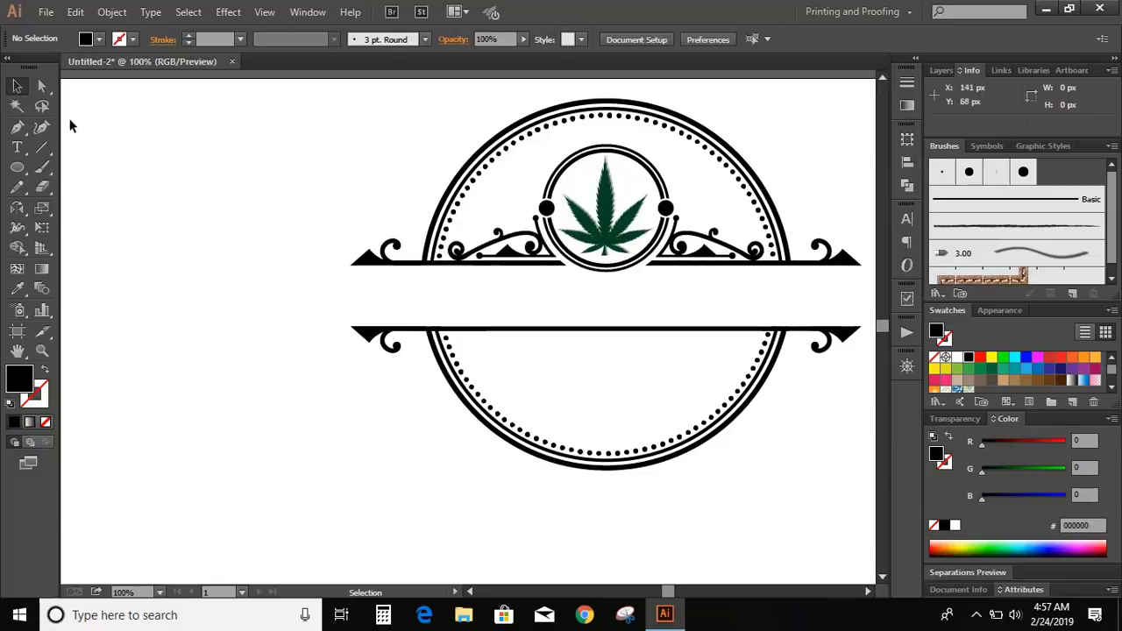
Add the point text PRIVATE STOCK in 12 pt Myriad Pro on the empty area beside the badge
{"action": "left_click", "coordinate": [17, 148]}
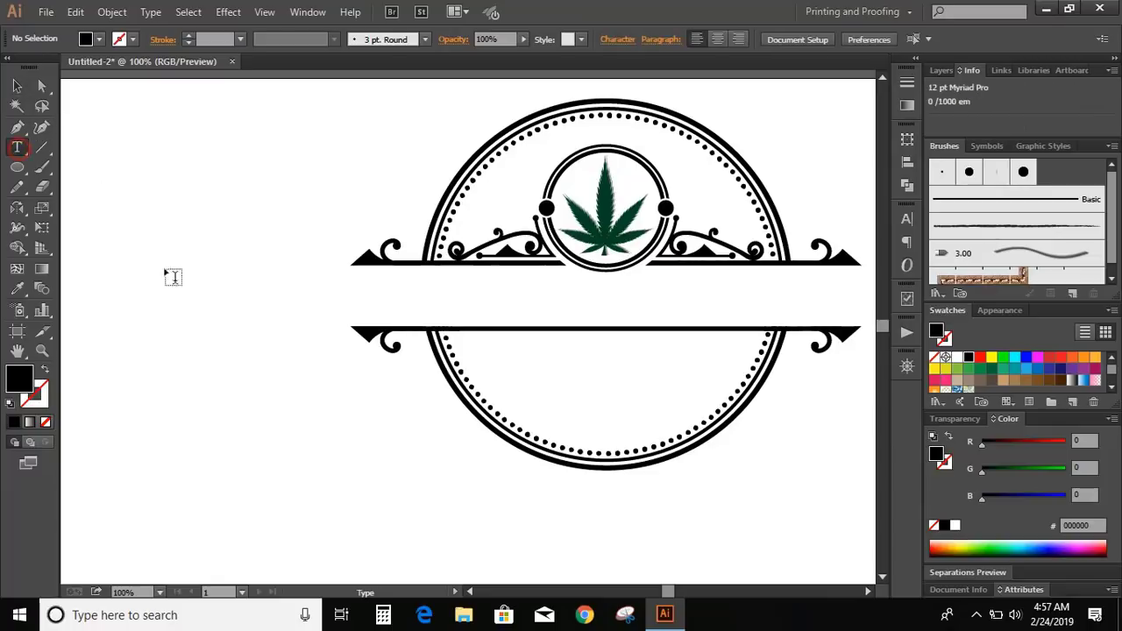
{"action": "left_click", "coordinate": [182, 317]}
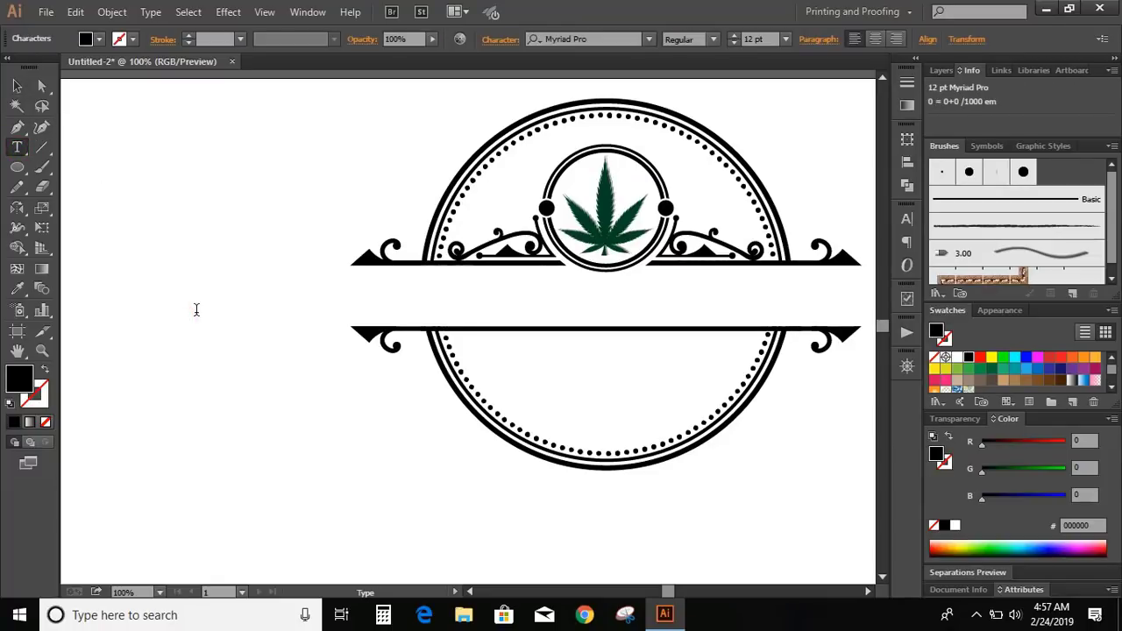
{"action": "type", "text": "PRIVATE STOCK"}
{"action": "key", "text": "Escape"}
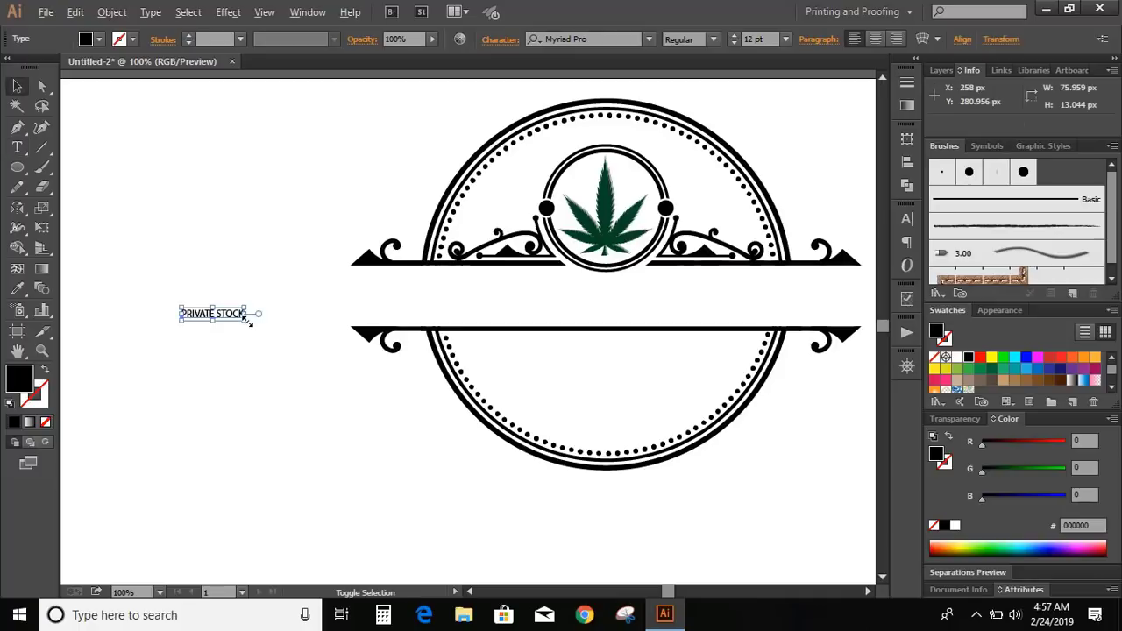
Enlarge the PRIVATE STOCK text to about 71 pt, place it between the two bars and set it in Georgia Bold
{"action": "left_click_drag", "start_coordinate": [249, 322], "coordinate": [398, 466]}
{"action": "left_click_drag", "start_coordinate": [367, 319], "coordinate": [727, 312]}
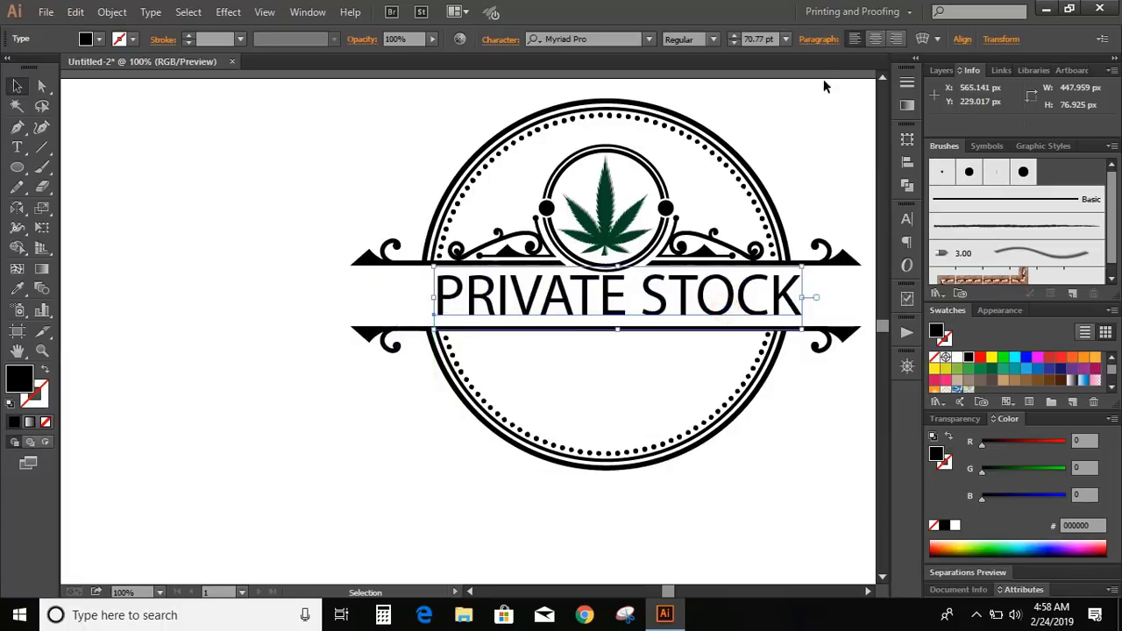
{"action": "left_click", "coordinate": [627, 39]}
{"action": "type", "text": "Georgia Bold"}
{"action": "key", "text": "Return"}
Centre the PRIVATE STOCK lettering across the badge between the two bars
{"action": "left_click", "coordinate": [869, 592]}
{"action": "left_click", "coordinate": [868, 592]}
{"action": "left_click", "coordinate": [868, 592]}
{"action": "left_click", "coordinate": [739, 497]}
{"action": "left_click", "coordinate": [662, 315]}
{"action": "left_click_drag", "start_coordinate": [614, 296], "coordinate": [575, 300]}
{"action": "left_click", "coordinate": [785, 380]}
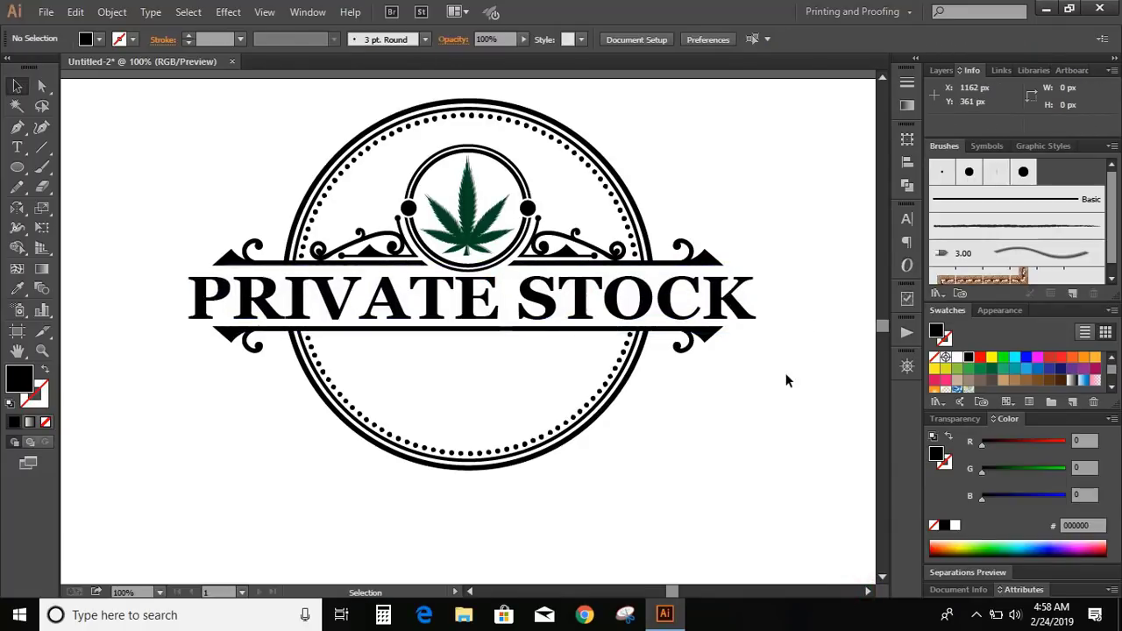
Fill the badge's outer ring with orange, RGB 214, 84, 49
{"action": "left_click", "coordinate": [629, 192]}
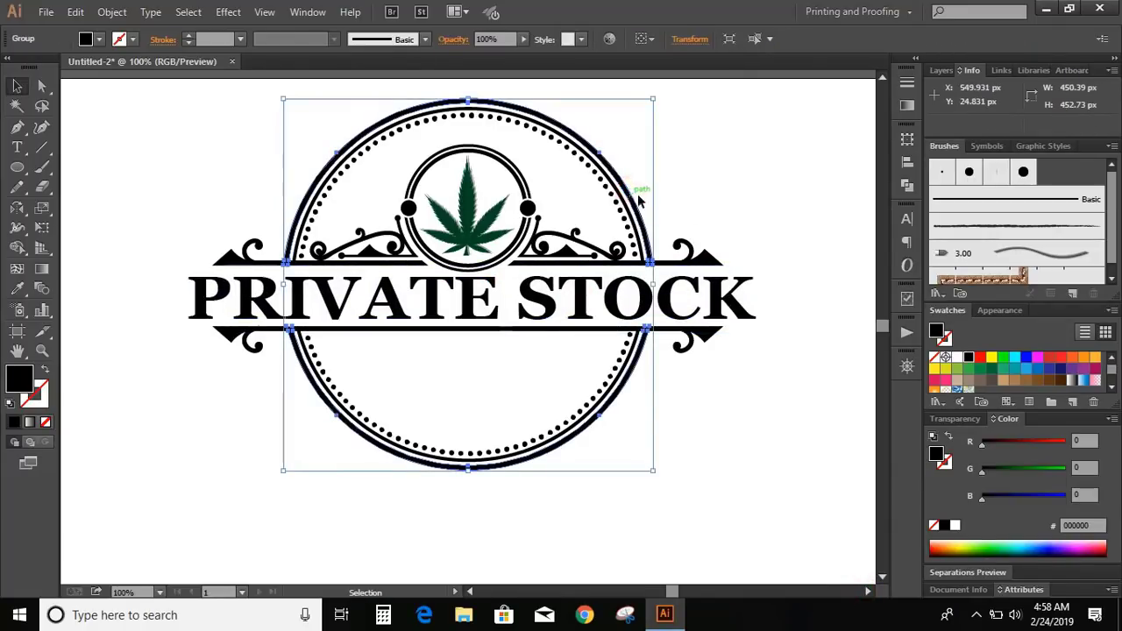
{"action": "left_click", "coordinate": [1071, 442]}
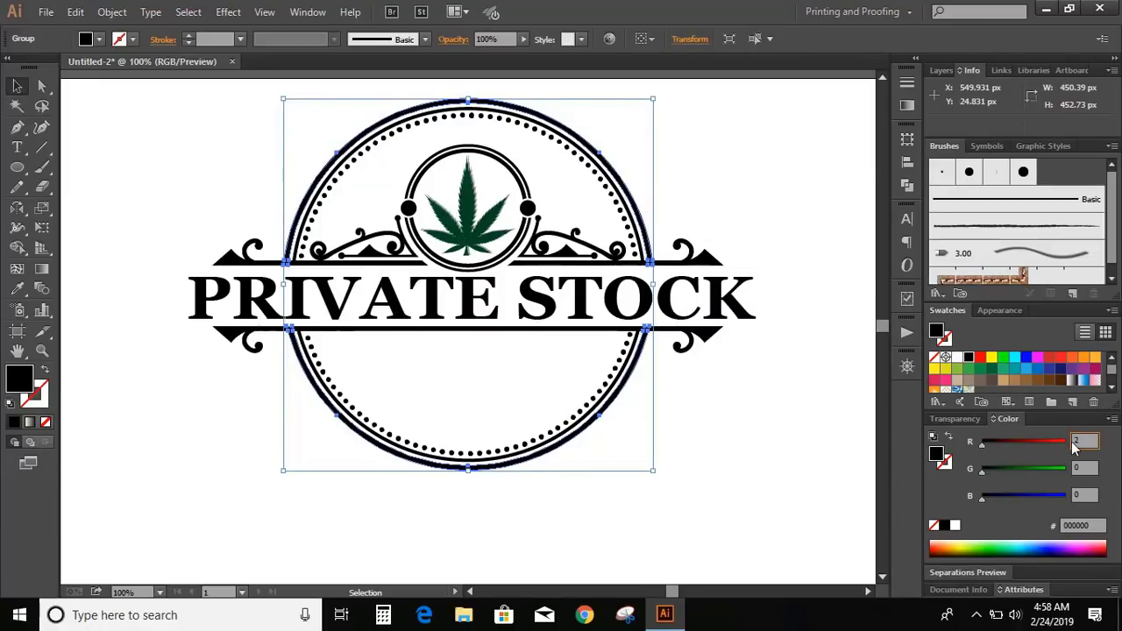
{"action": "type", "text": "214"}
{"action": "left_click", "coordinate": [1073, 468]}
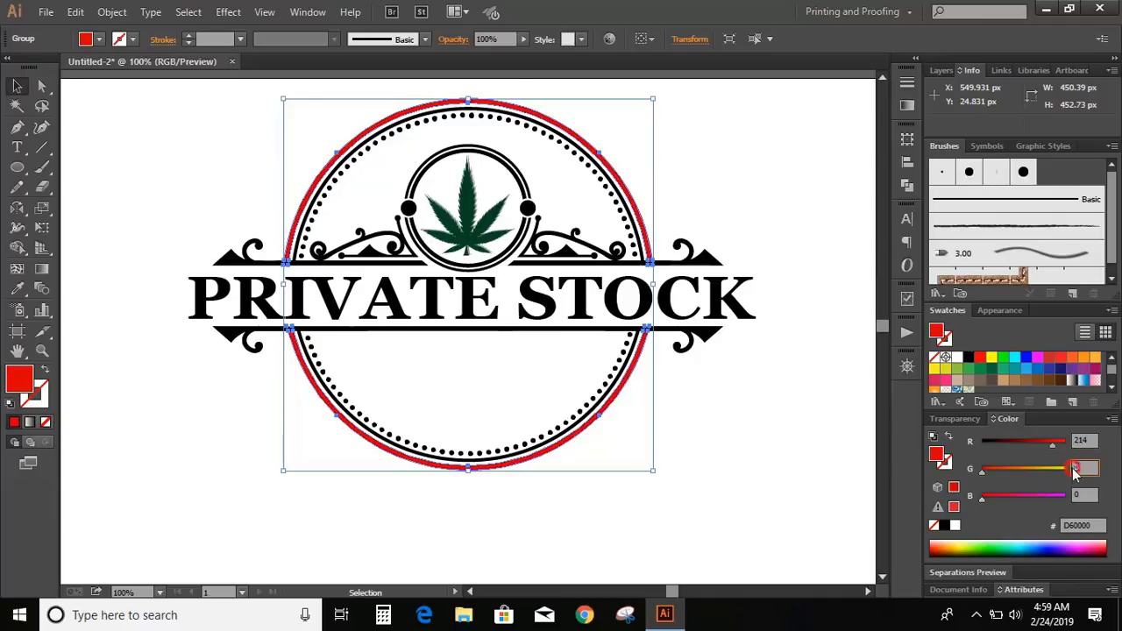
{"action": "type", "text": "84"}
{"action": "left_click", "coordinate": [1075, 497]}
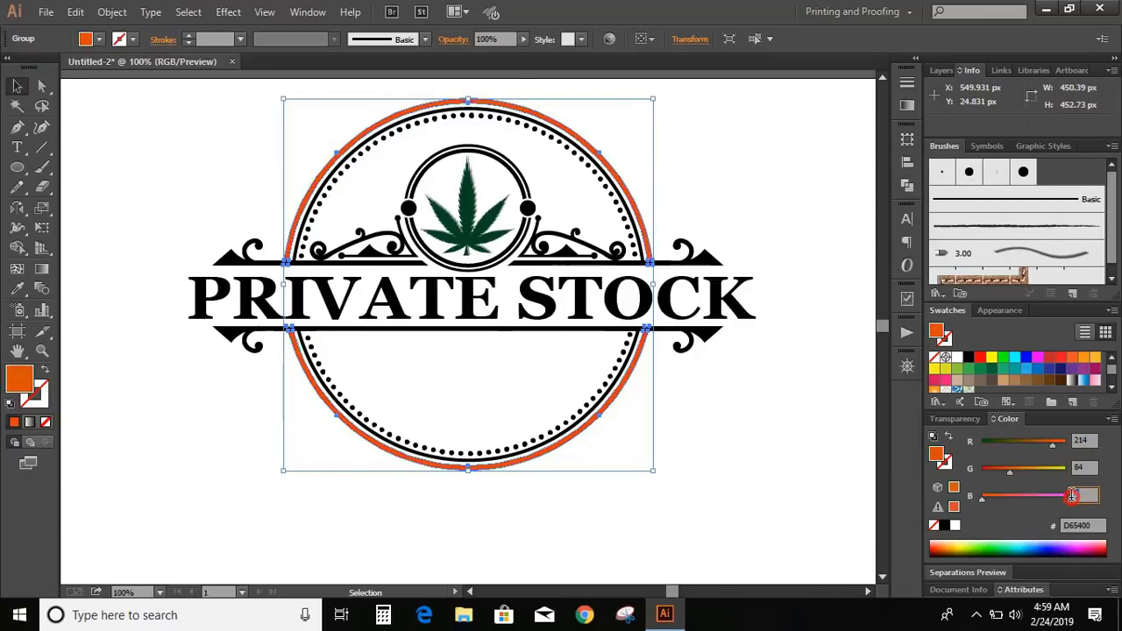
{"action": "type", "text": "49"}
{"action": "key", "text": "Return"}
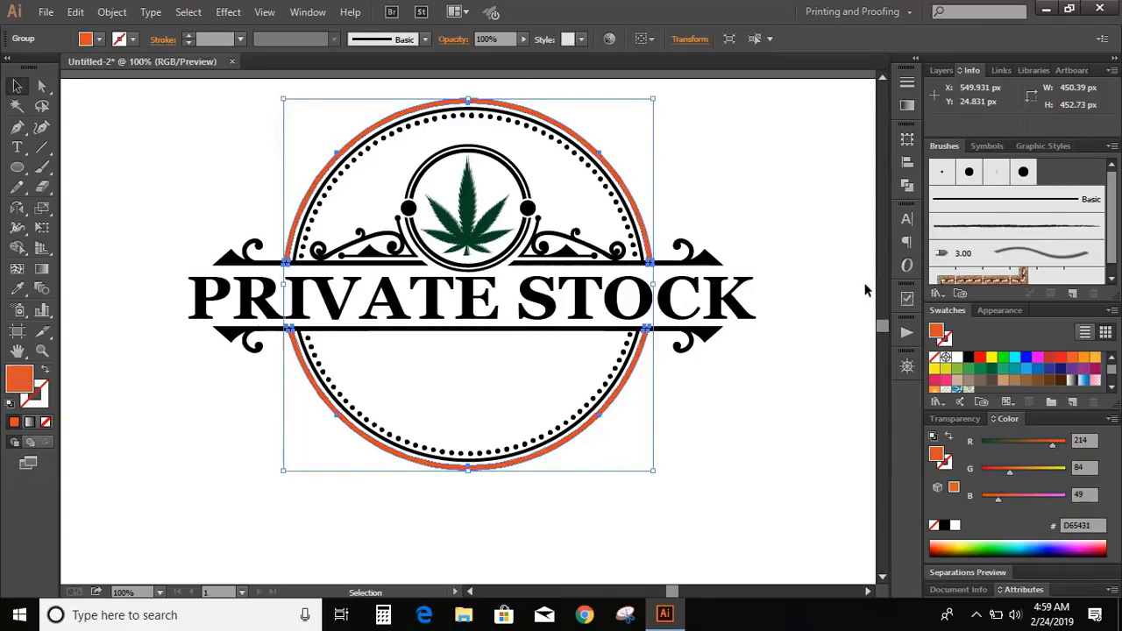
{"action": "left_click", "coordinate": [725, 171]}
Recolour the left and right halves of the upper ornamented bar with the outer ring's orange using the Eyedropper
{"action": "left_click", "coordinate": [347, 247]}
{"action": "left_click", "coordinate": [17, 289]}
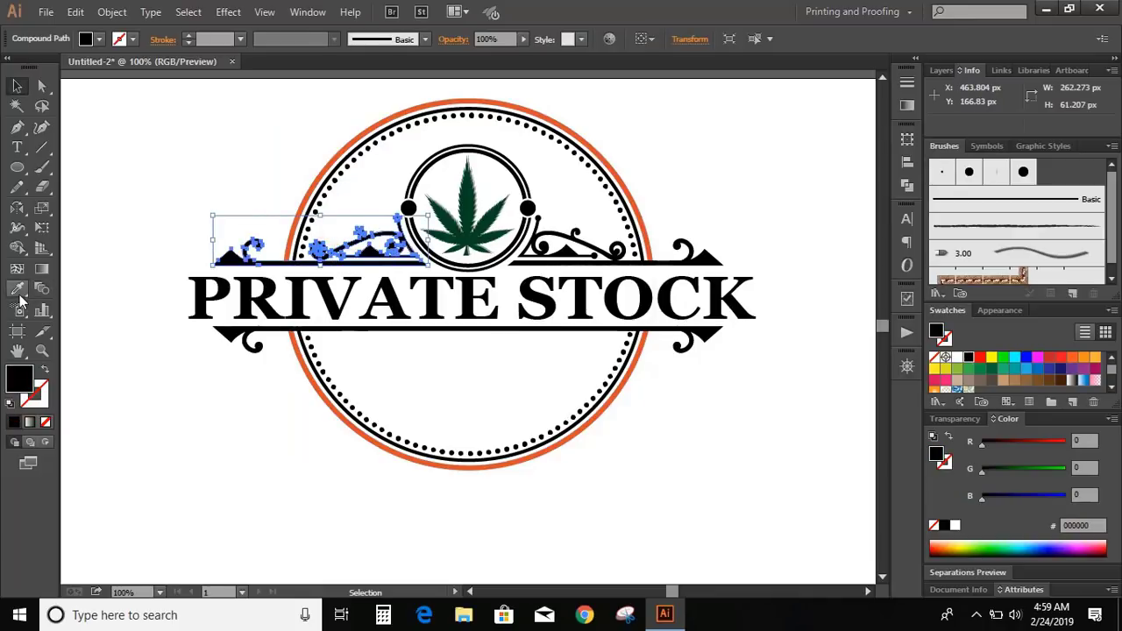
{"action": "left_click", "coordinate": [312, 180]}
{"action": "left_click", "coordinate": [16, 85]}
{"action": "left_click", "coordinate": [169, 186]}
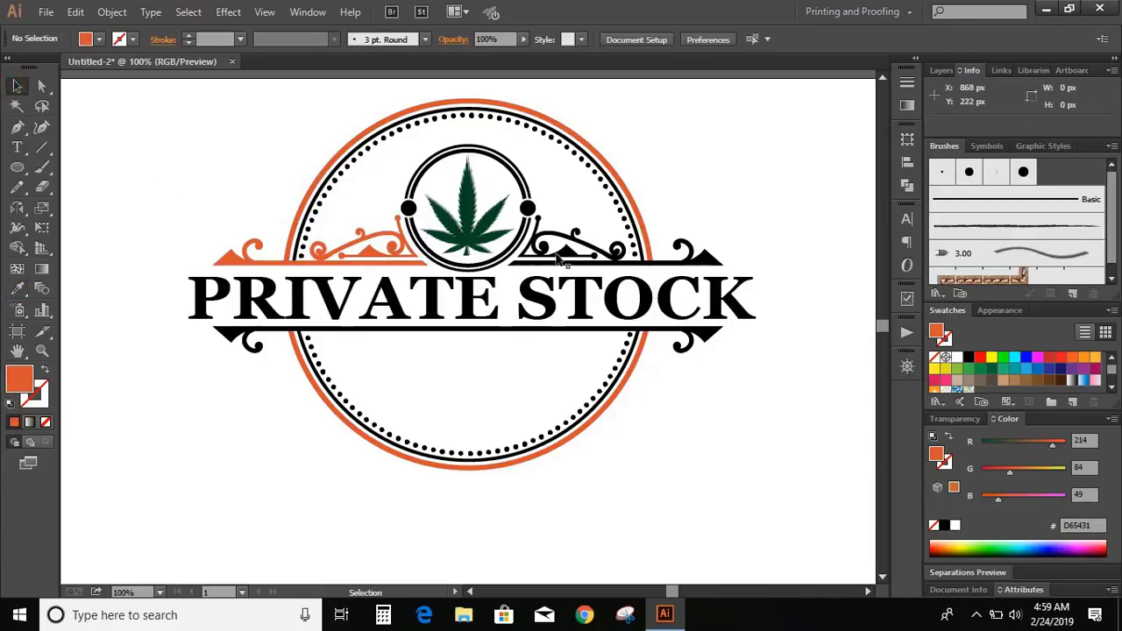
{"action": "left_click", "coordinate": [605, 247]}
{"action": "left_click", "coordinate": [16, 289]}
{"action": "left_click", "coordinate": [250, 257]}
{"action": "left_click", "coordinate": [16, 85]}
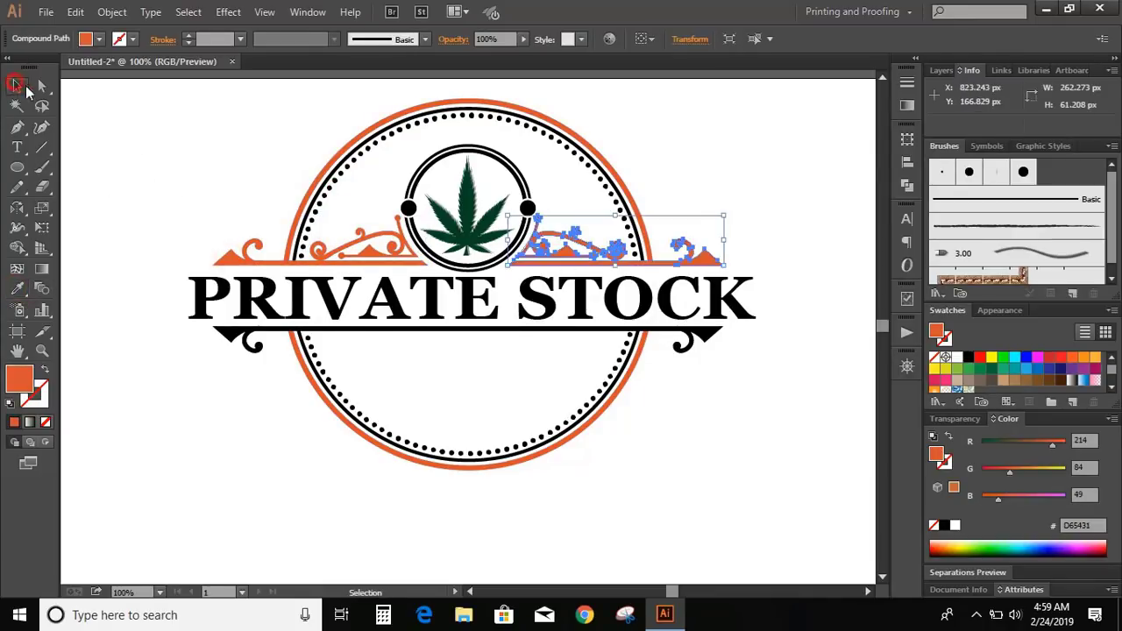
{"action": "left_click", "coordinate": [140, 157]}
Unite the small double ring around the leaf with its two side dots using Pathfinder
{"action": "left_click", "coordinate": [410, 209]}
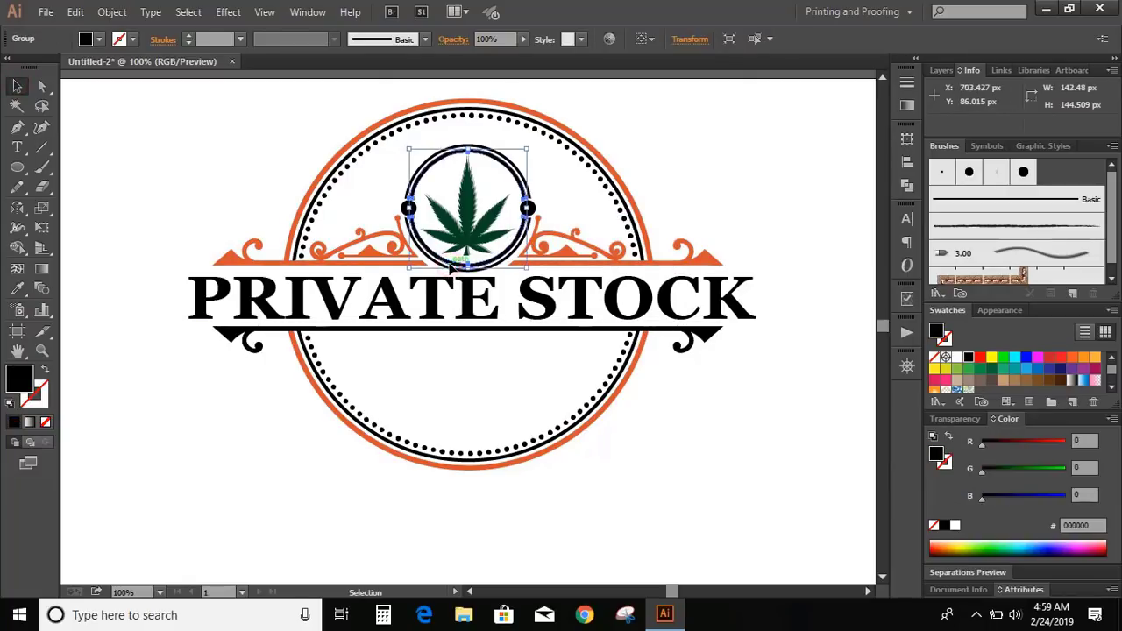
{"action": "left_click_drag", "start_coordinate": [395, 173], "coordinate": [408, 194]}
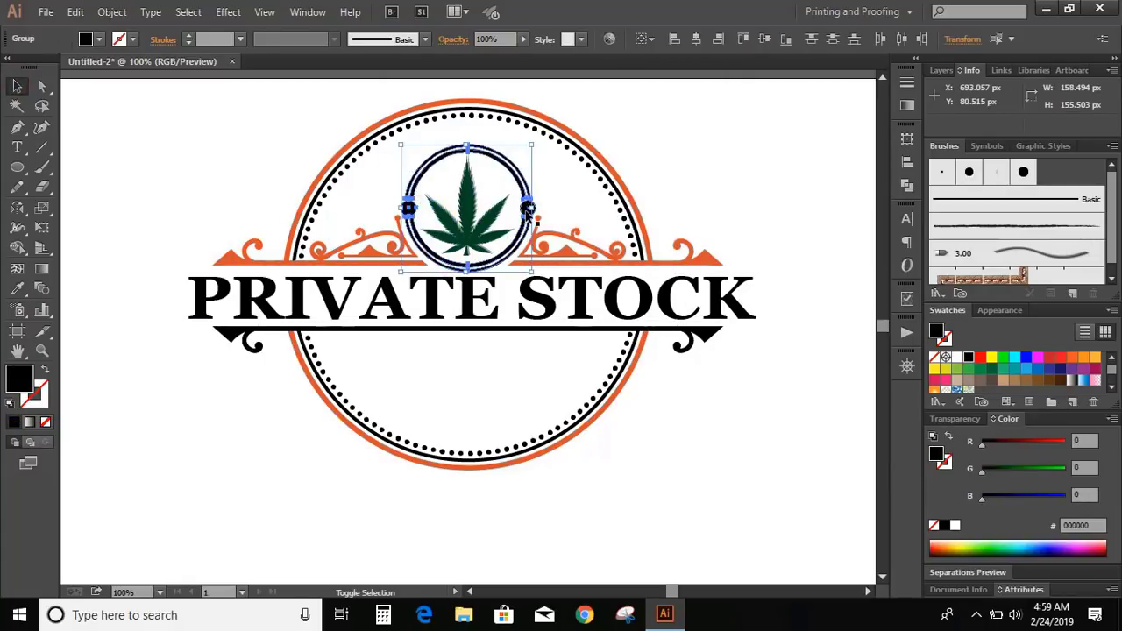
{"action": "left_click", "coordinate": [907, 185]}
{"action": "left_click", "coordinate": [716, 163]}
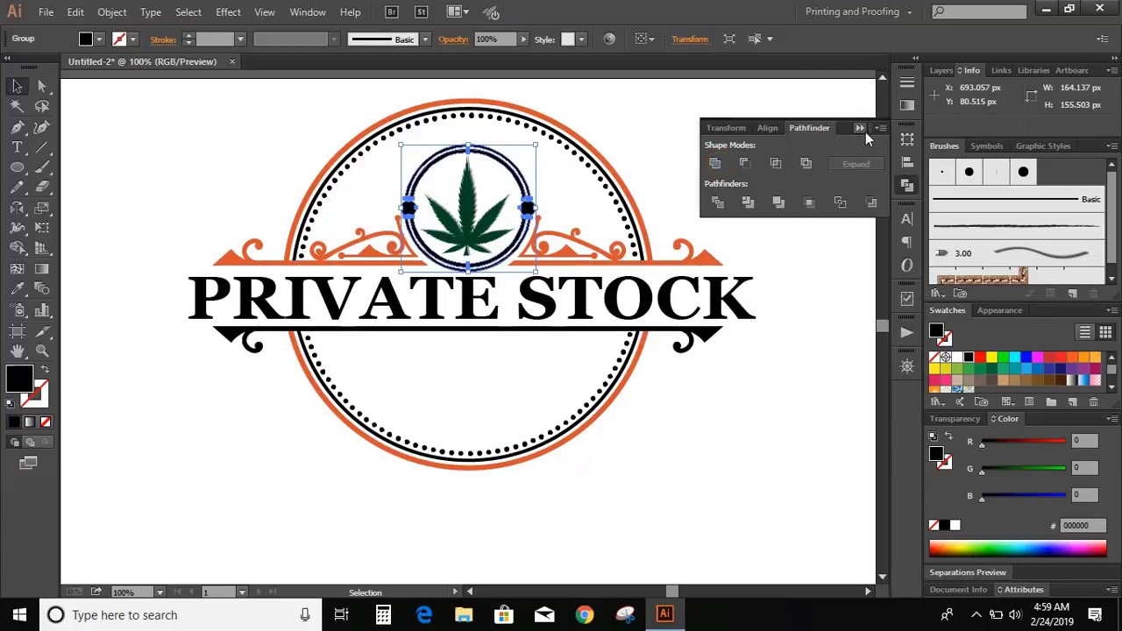
{"action": "left_click", "coordinate": [861, 128]}
{"action": "left_click", "coordinate": [699, 130]}
Recolour the united small ring and its side dots with the orange sampled from the upper ornament
{"action": "left_click", "coordinate": [527, 207]}
{"action": "left_click", "coordinate": [16, 288]}
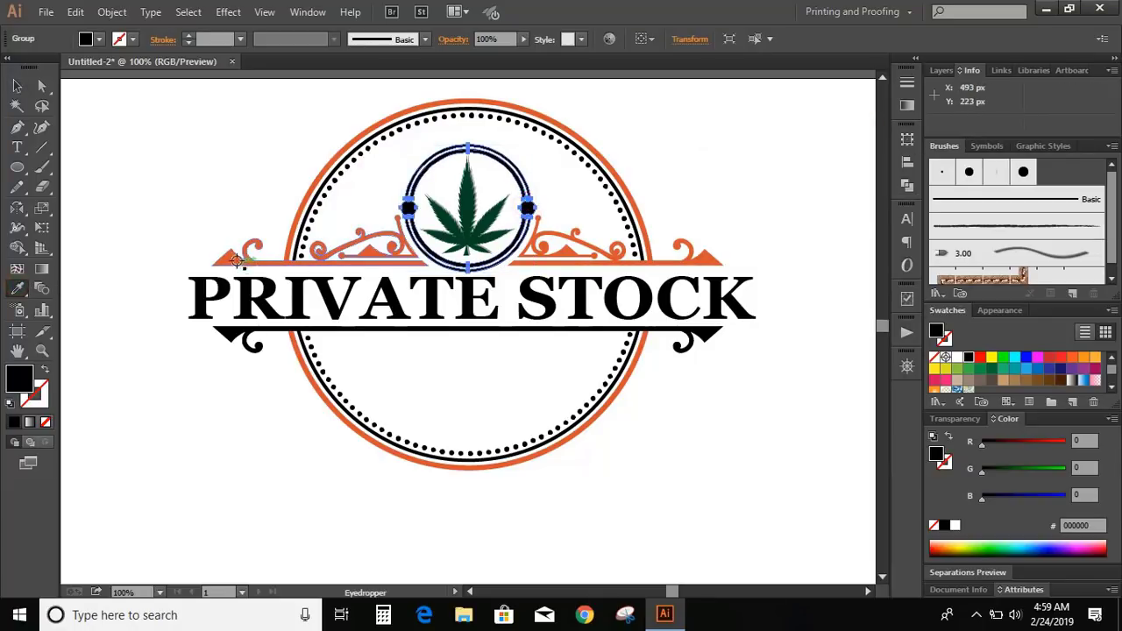
{"action": "left_click", "coordinate": [355, 254]}
{"action": "left_click", "coordinate": [18, 87]}
{"action": "left_click", "coordinate": [128, 146]}
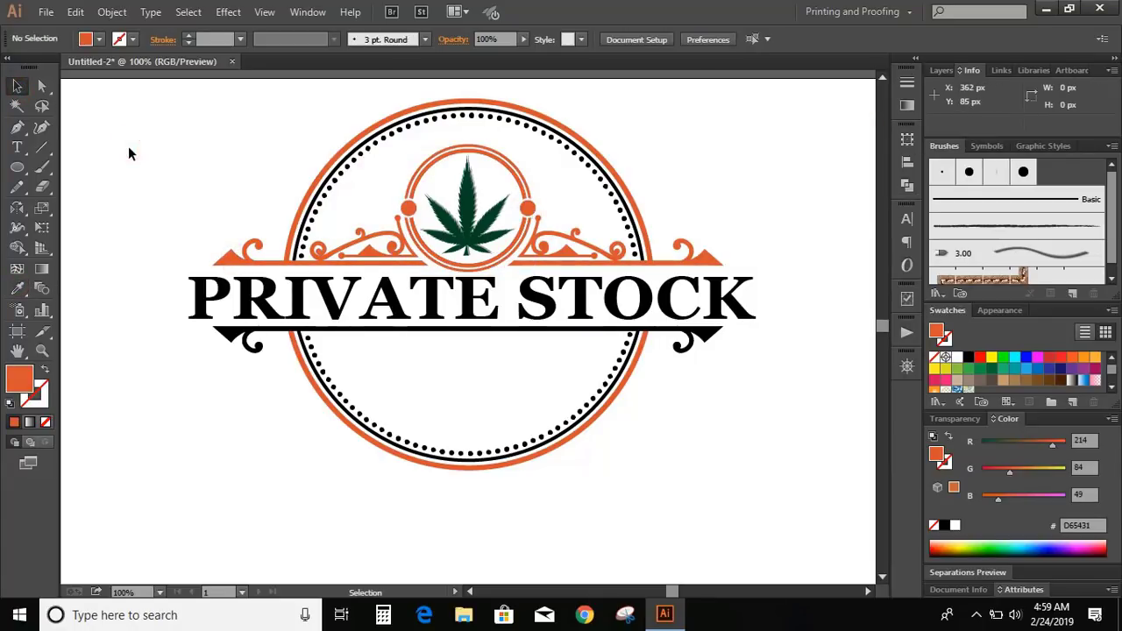
Recolour the badge's thin inner ring and dotted ring with the dark green sampled from the leaf
{"action": "left_click", "coordinate": [327, 183]}
{"action": "left_click", "coordinate": [16, 289]}
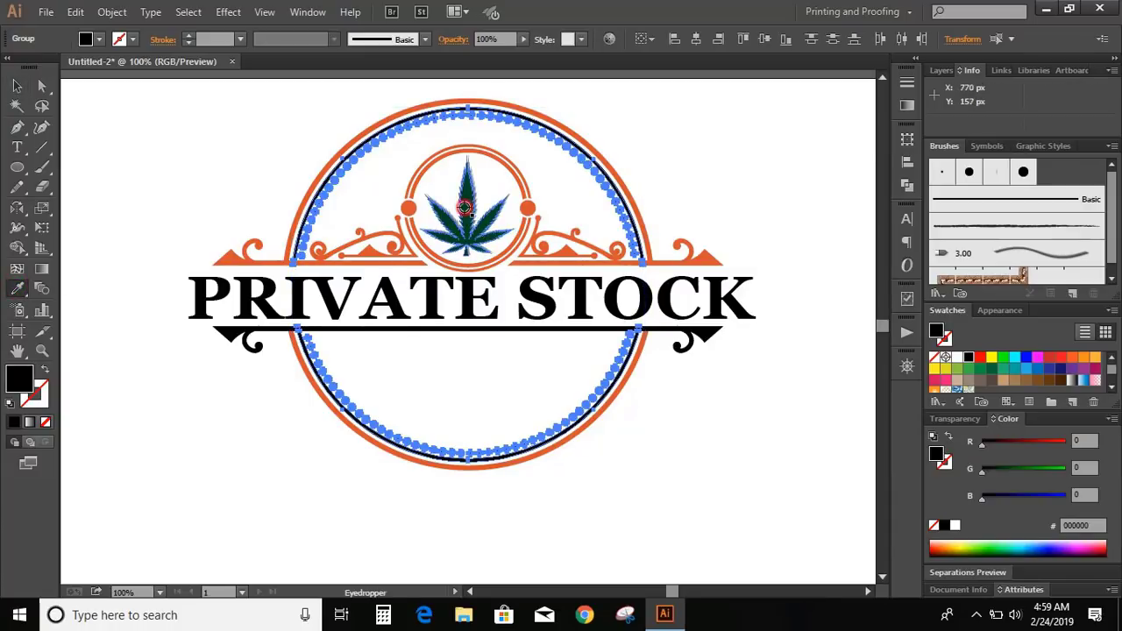
{"action": "left_click", "coordinate": [468, 215]}
{"action": "left_click", "coordinate": [18, 87]}
{"action": "left_click", "coordinate": [117, 140]}
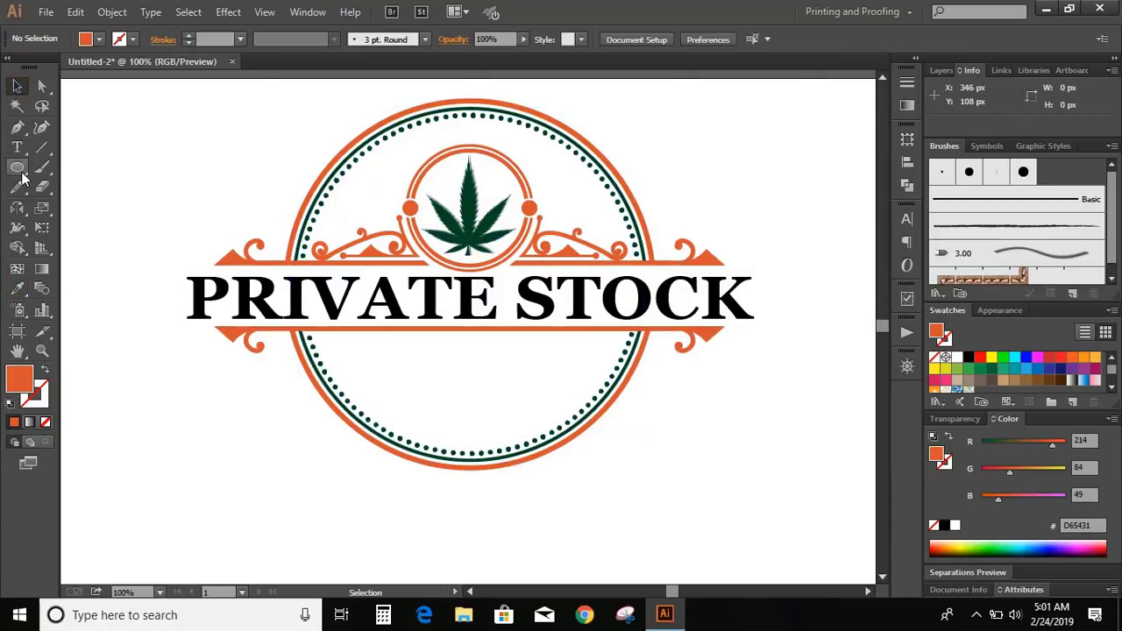
Draw an ellipse about 320 by 129 px centred on the badge, from below the small ring to past the lower bar
{"action": "left_click", "coordinate": [20, 173]}
{"action": "left_click_drag", "start_coordinate": [335, 268], "coordinate": [596, 383]}
{"action": "left_click", "coordinate": [16, 85]}
{"action": "left_click_drag", "start_coordinate": [334, 383], "coordinate": [340, 377]}
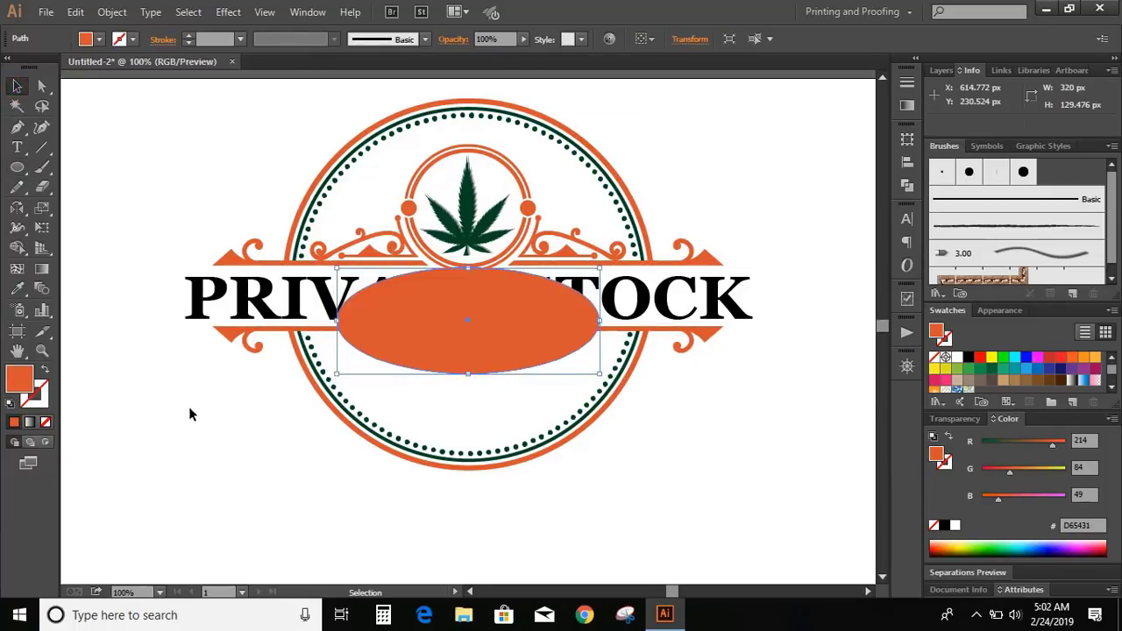
Remove the ellipse's fill and give it an orange 1 pt stroke
{"action": "left_click", "coordinate": [45, 422]}
{"action": "key", "text": "x"}
{"action": "left_click", "coordinate": [14, 421]}
{"action": "left_click", "coordinate": [137, 426]}
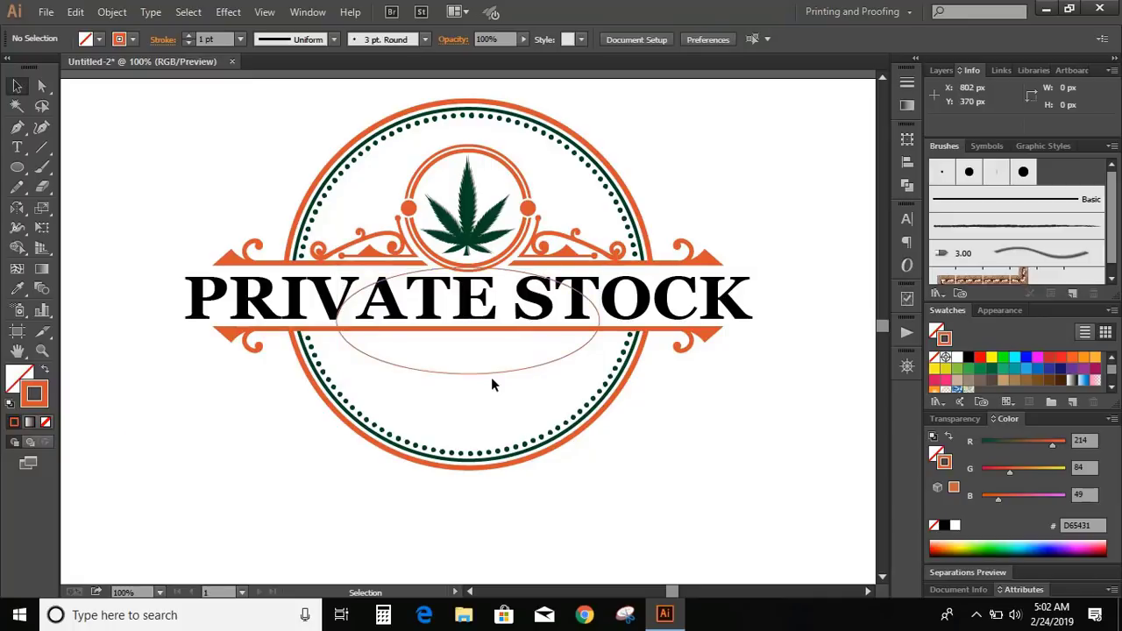
Copy the ellipse, paste it in place and enlarge the copy from its centre to about 338 by 143 px
{"action": "left_click", "coordinate": [497, 372]}
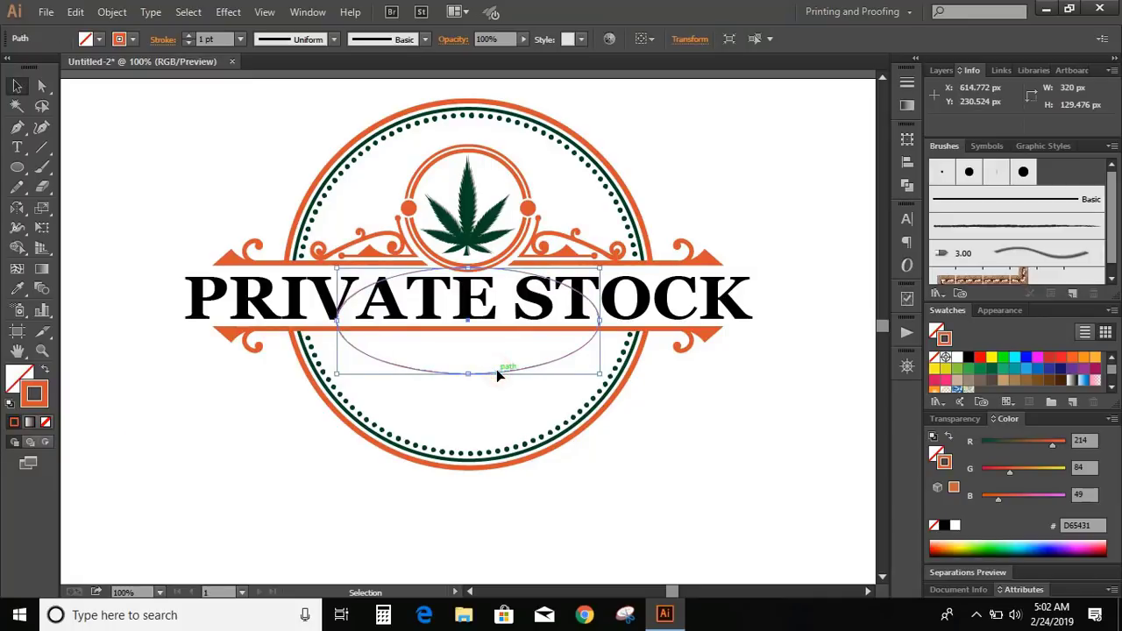
{"action": "left_click", "coordinate": [76, 11]}
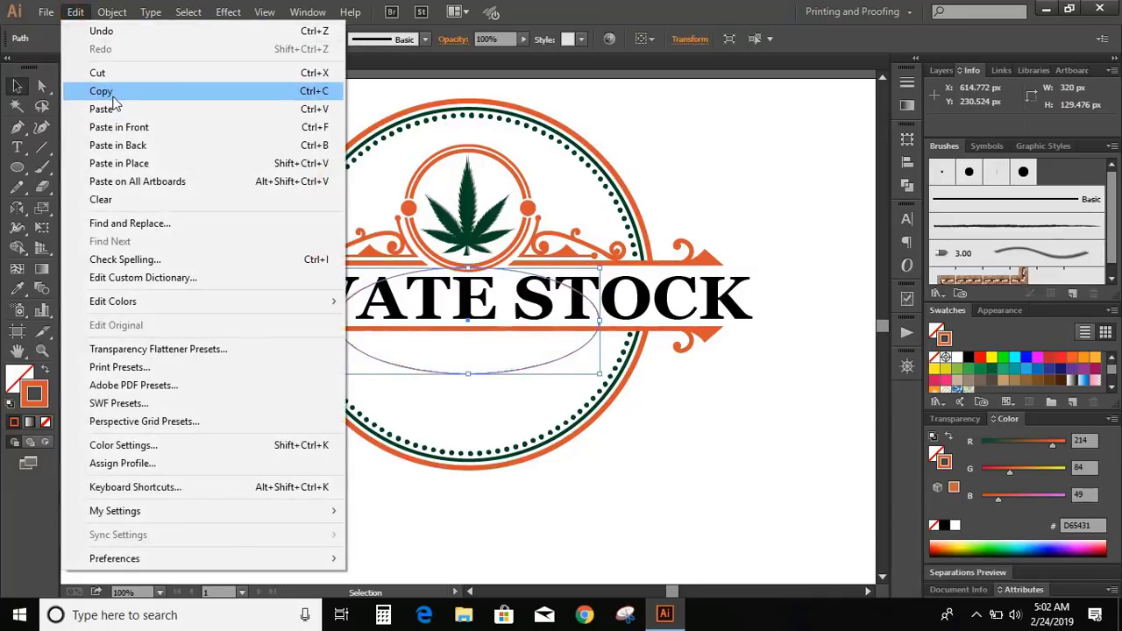
{"action": "left_click", "coordinate": [110, 91]}
{"action": "left_click", "coordinate": [75, 11]}
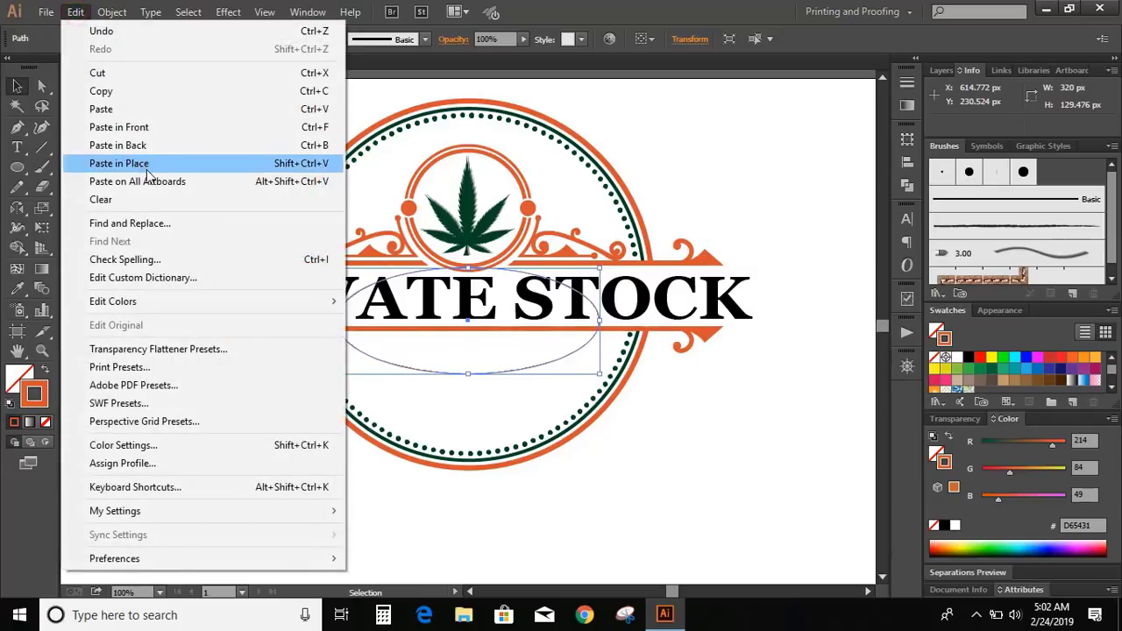
{"action": "left_click", "coordinate": [147, 167]}
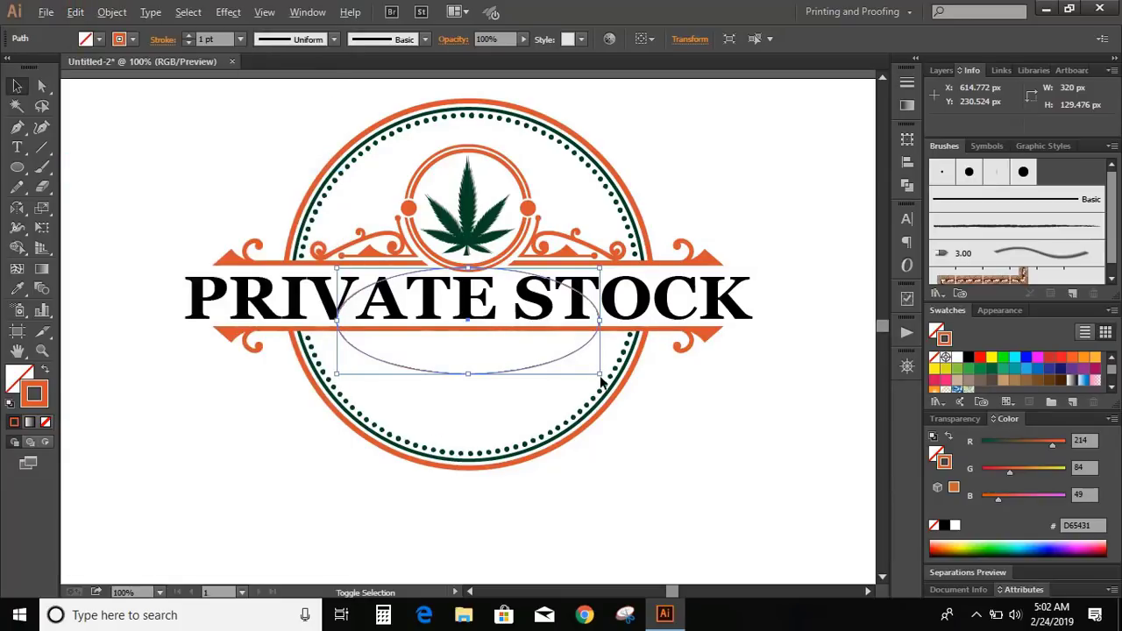
{"action": "left_click_drag", "start_coordinate": [600, 372], "coordinate": [610, 380]}
{"action": "key", "text": "ctrl+shift+a"}
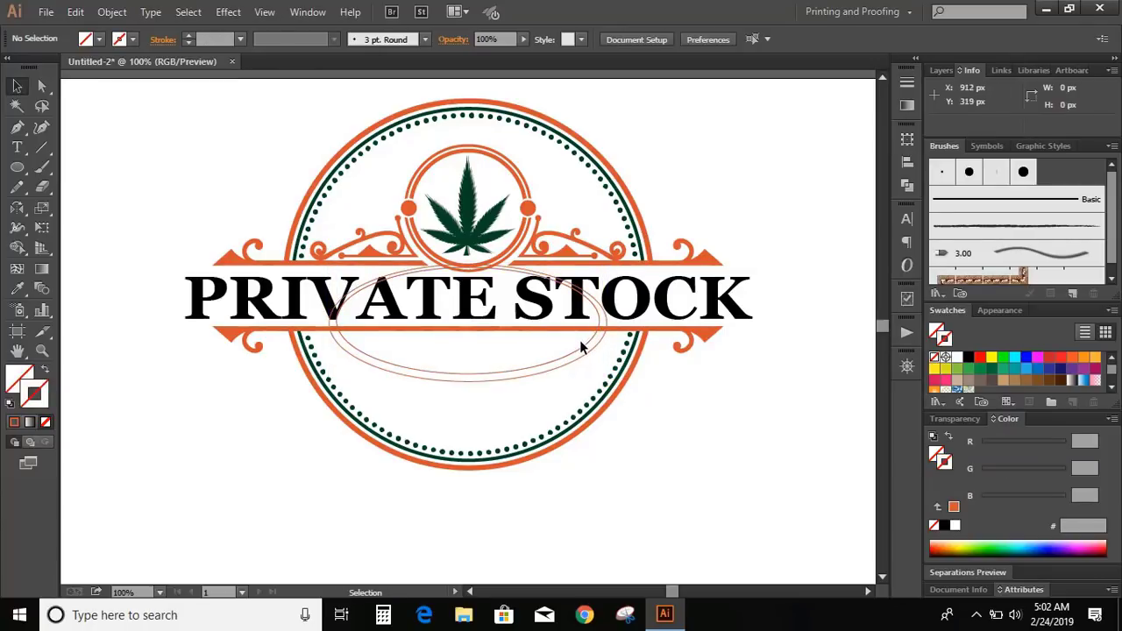
Fill the part of the inner ellipse below the lower bar with red using Shape Builder and delete its upper outline
{"action": "left_click", "coordinate": [583, 349]}
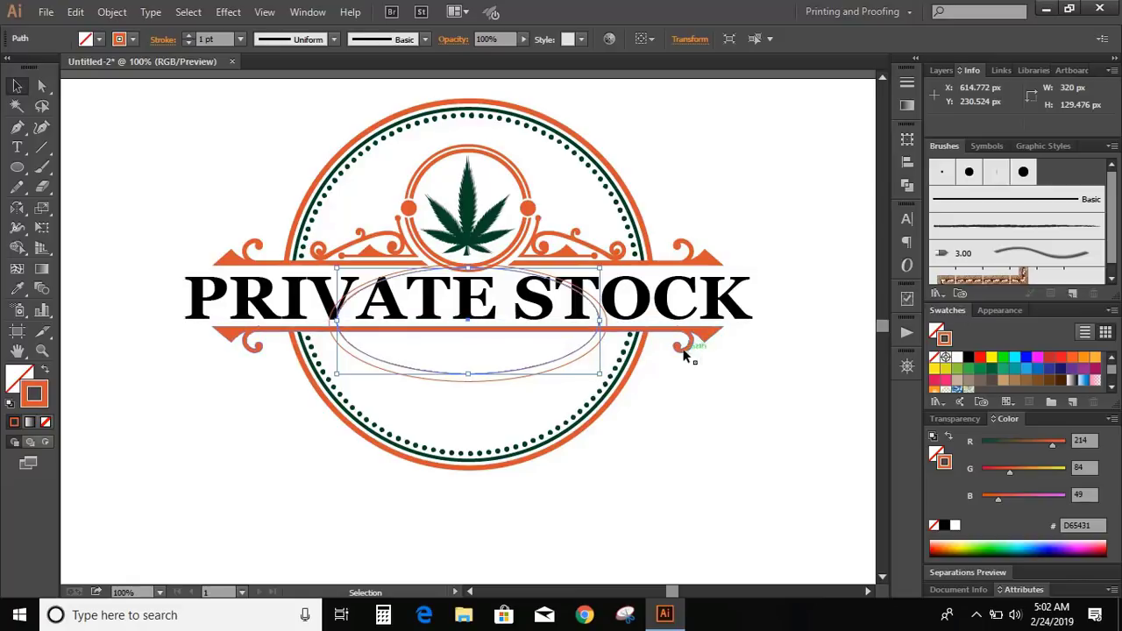
{"action": "left_click", "coordinate": [684, 351], "text": "shift"}
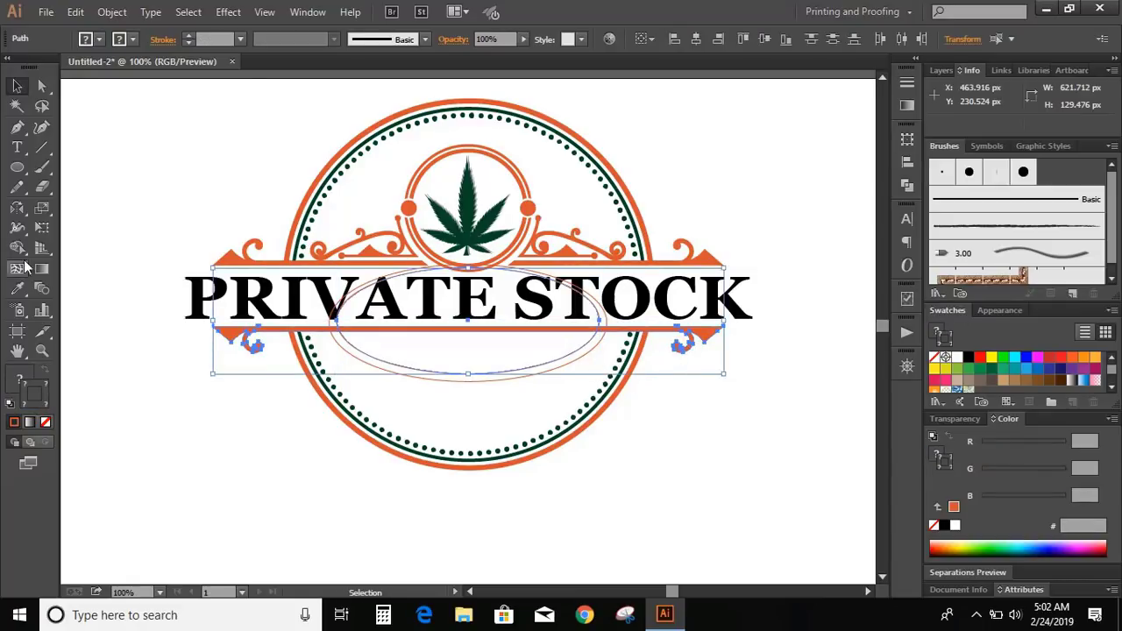
{"action": "left_click", "coordinate": [20, 251]}
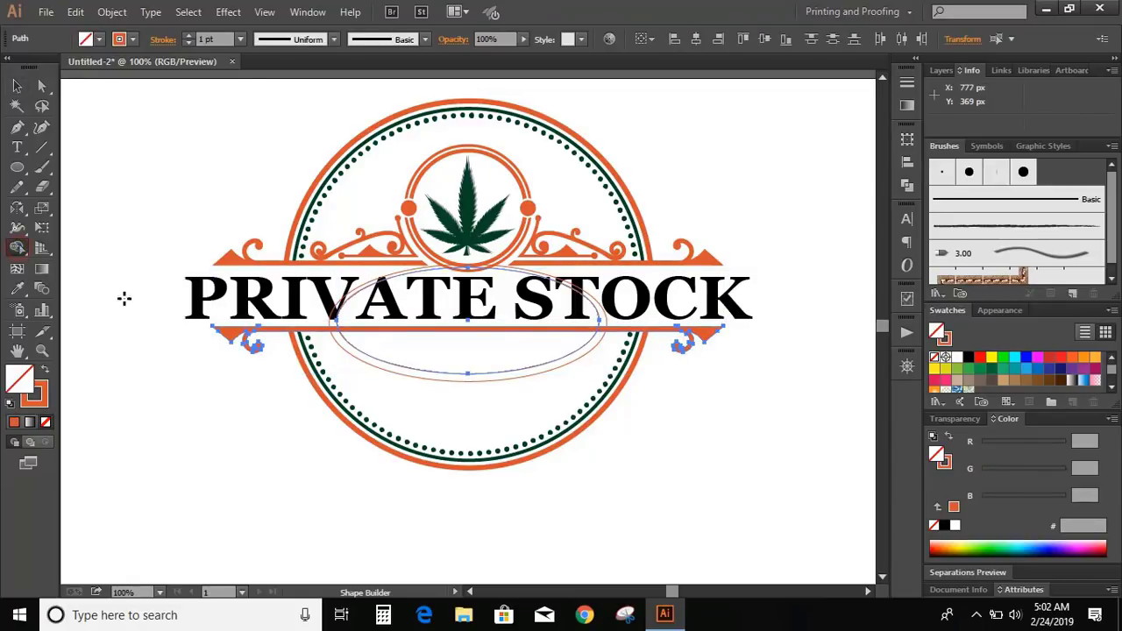
{"action": "left_click", "coordinate": [1061, 357]}
{"action": "left_click", "coordinate": [433, 354]}
{"action": "key", "text": "v"}
{"action": "left_click", "coordinate": [114, 188]}
{"action": "left_click", "coordinate": [350, 299]}
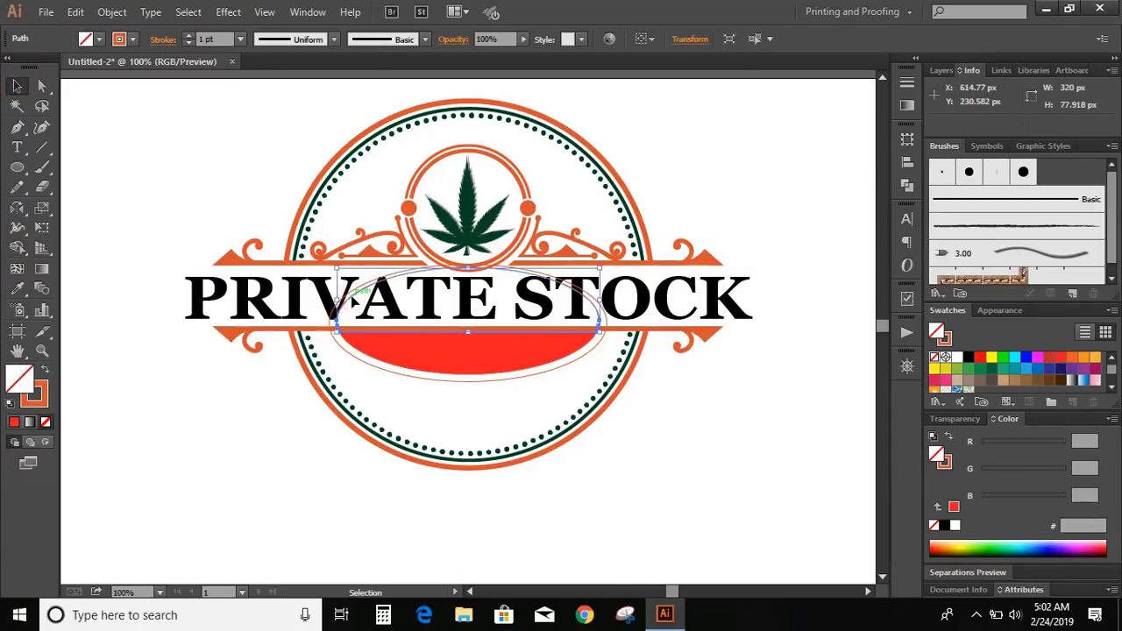
{"action": "left_click", "coordinate": [373, 457]}
Cut the outer ellipse on both sides below the lower bar, remove its upper part and set the remaining arc's stroke to 2 pt
{"action": "left_click", "coordinate": [598, 345]}
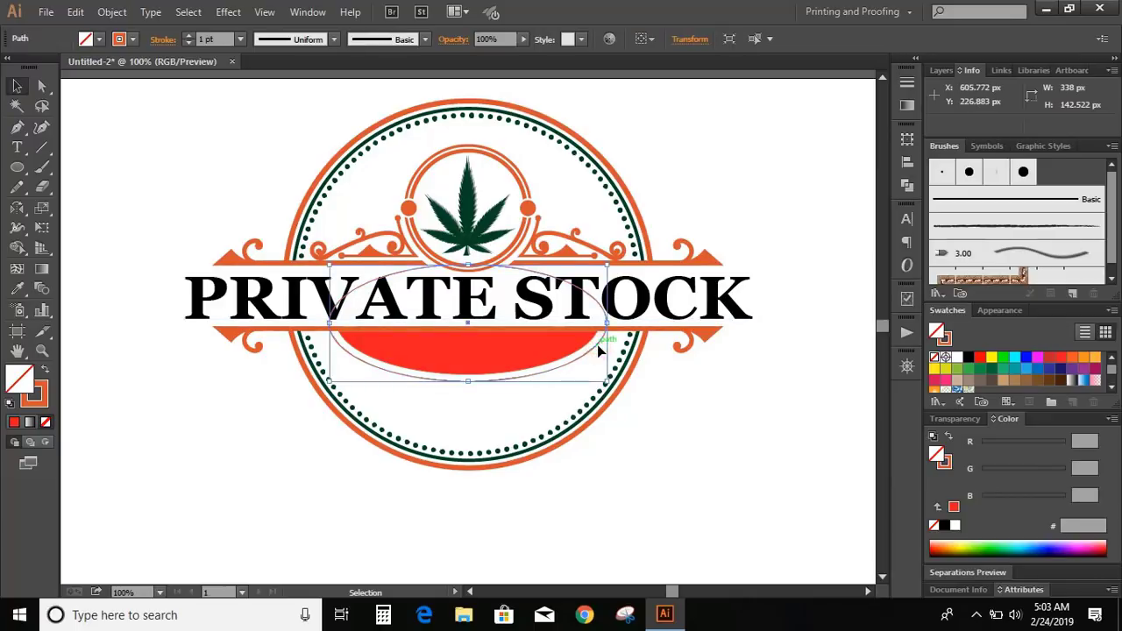
{"action": "left_click", "coordinate": [41, 185]}
{"action": "left_click", "coordinate": [92, 202]}
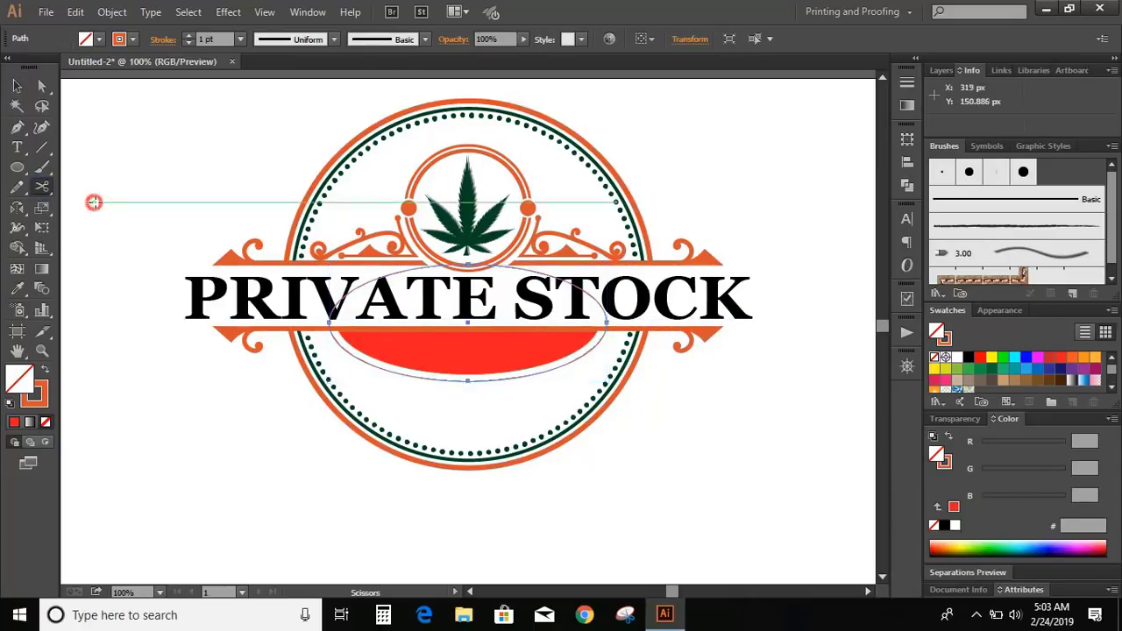
{"action": "left_click", "coordinate": [339, 342]}
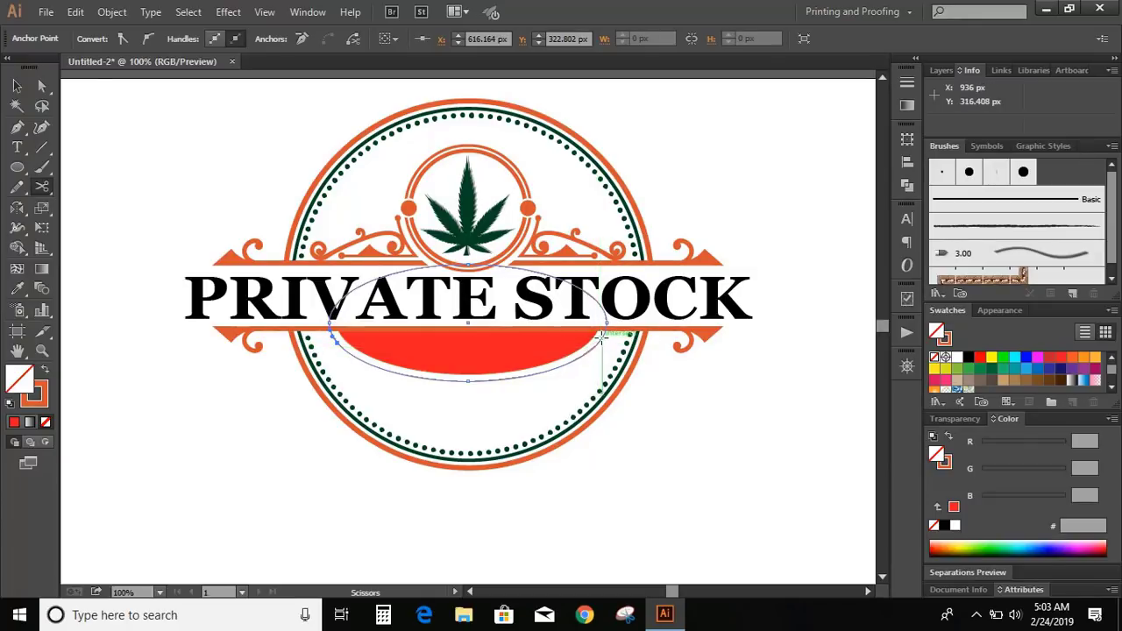
{"action": "left_click", "coordinate": [600, 339]}
{"action": "left_click", "coordinate": [16, 85]}
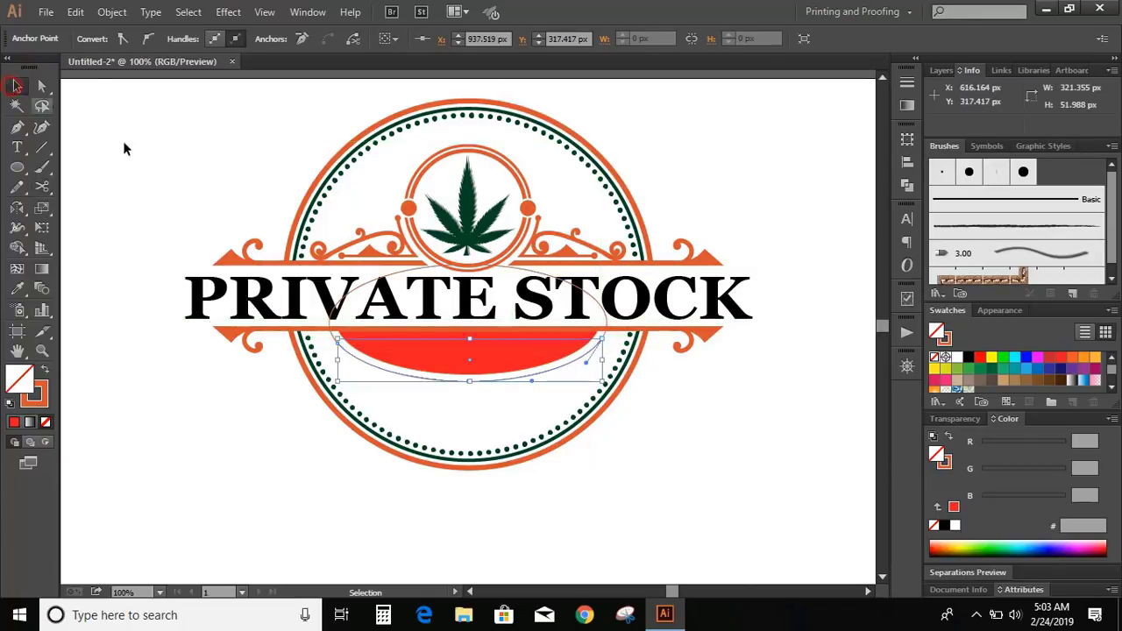
{"action": "left_click", "coordinate": [136, 229]}
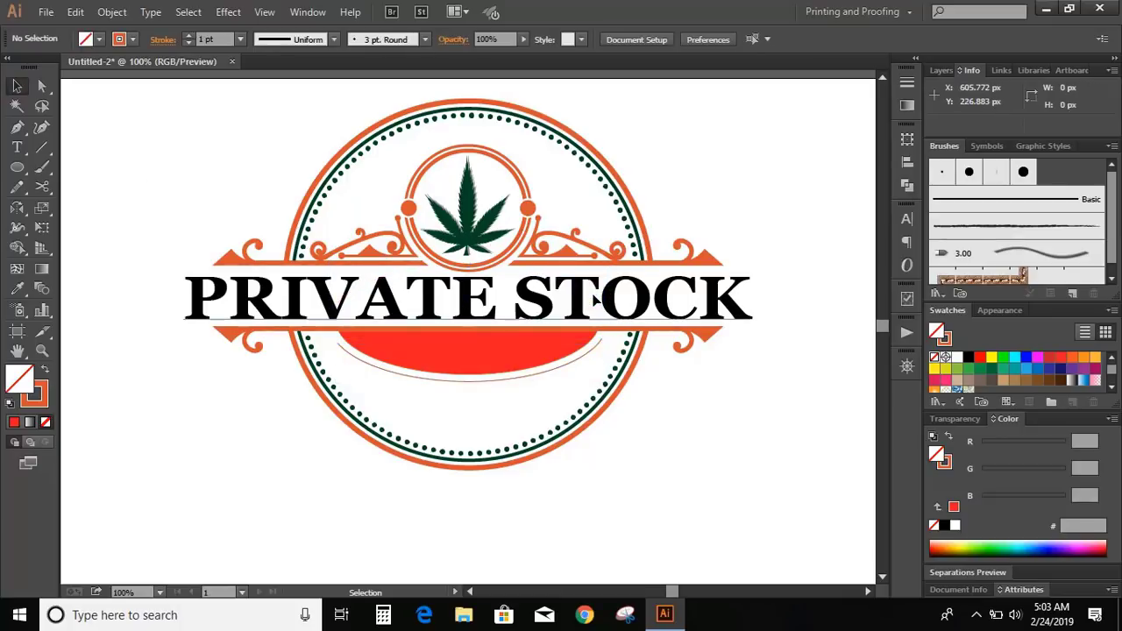
{"action": "left_click", "coordinate": [356, 355]}
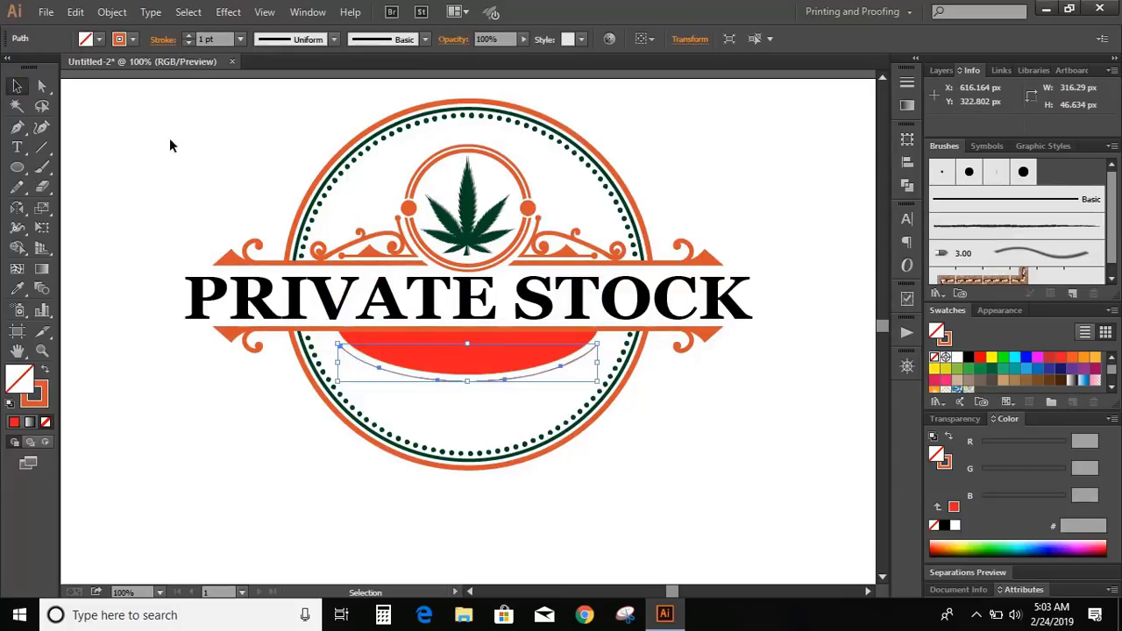
{"action": "left_click", "coordinate": [187, 37]}
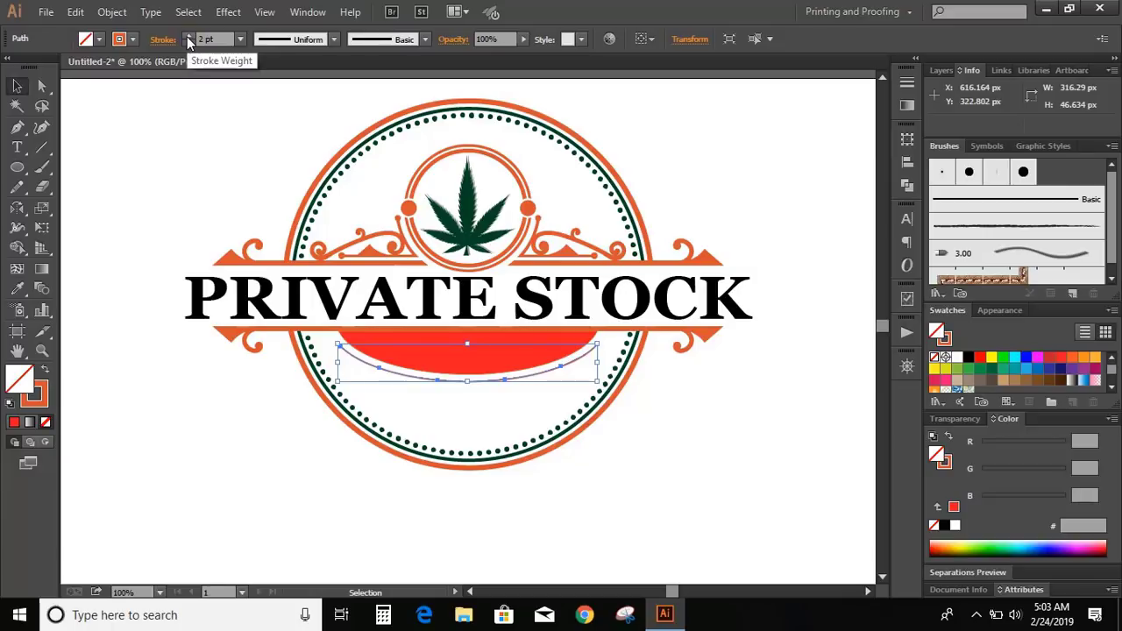
Set the arc's stroke to 3 pt and expand its fill and stroke into a filled shape
{"action": "left_click", "coordinate": [187, 37]}
{"action": "left_click", "coordinate": [112, 12]}
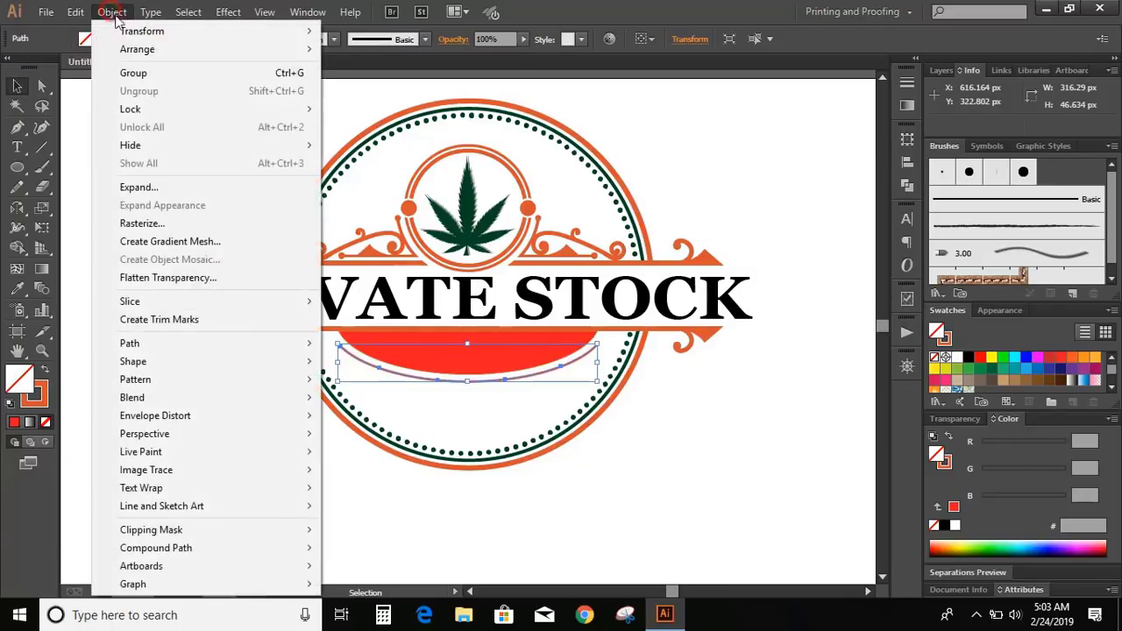
{"action": "left_click", "coordinate": [163, 187]}
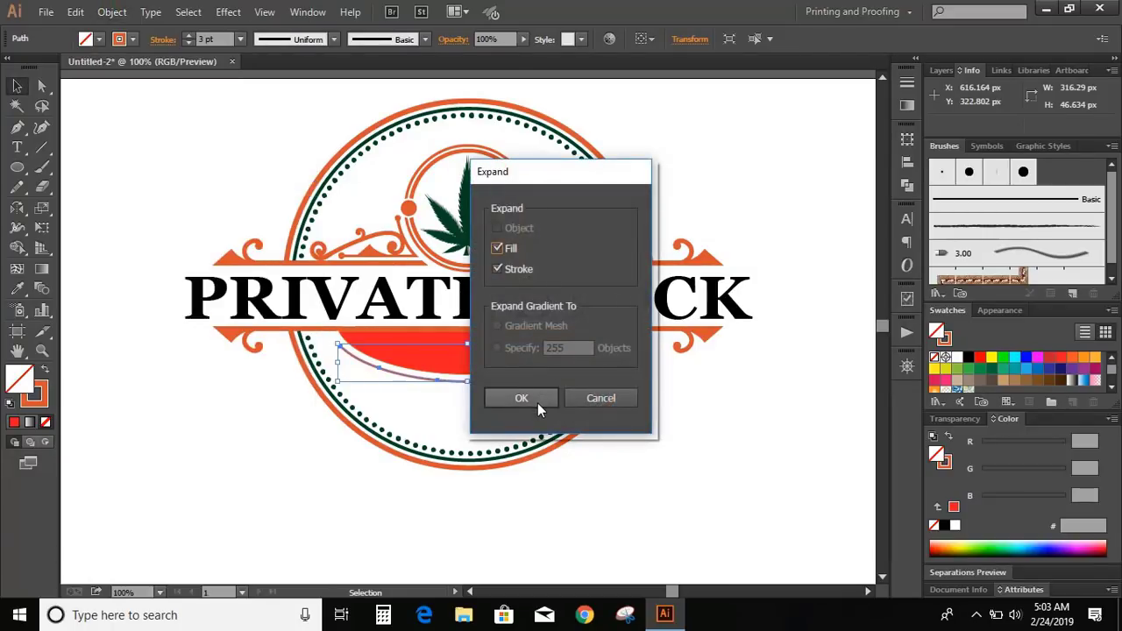
{"action": "left_click", "coordinate": [533, 399]}
{"action": "left_click", "coordinate": [100, 432]}
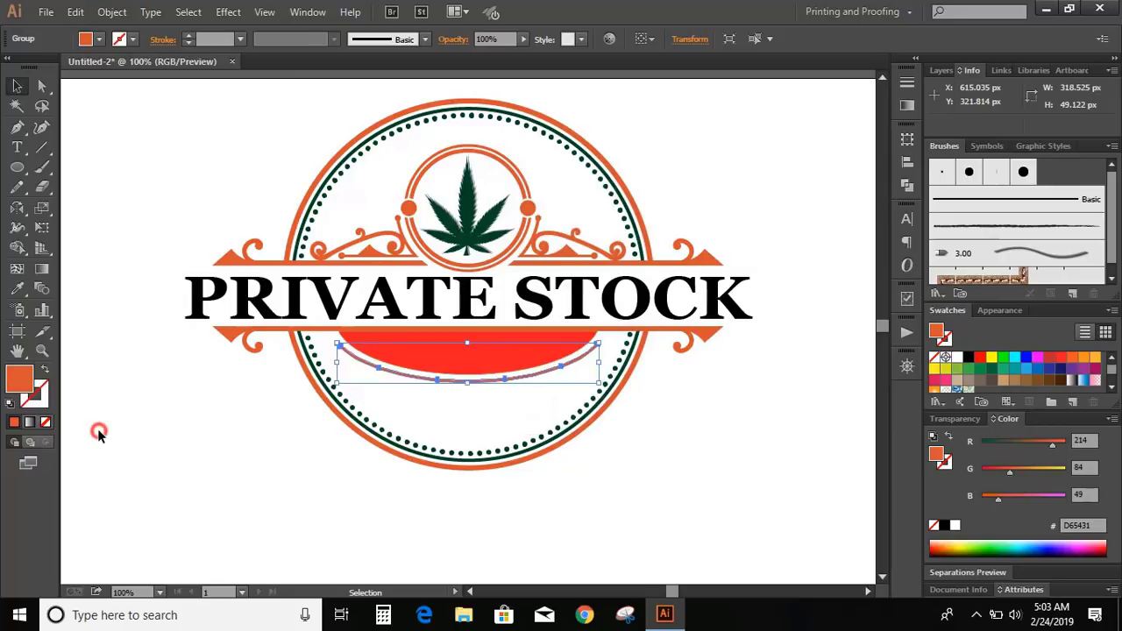
Add a small filled dot at each end of the arc and colour the arc and dots dark green (004524)
{"action": "left_click", "coordinate": [16, 169]}
{"action": "mouse_move", "coordinate": [217, 389]}
{"action": "left_mouse_down"}
{"action": "mouse_move", "coordinate": [232, 404]}
{"action": "mouse_move", "coordinate": [342, 346]}
{"action": "mouse_move", "coordinate": [385, 382]}
{"action": "mouse_move", "coordinate": [602, 362]}
{"action": "mouse_move", "coordinate": [598, 346]}
{"action": "left_mouse_up"}
{"action": "key", "text": "v"}
{"action": "left_click", "coordinate": [234, 413]}
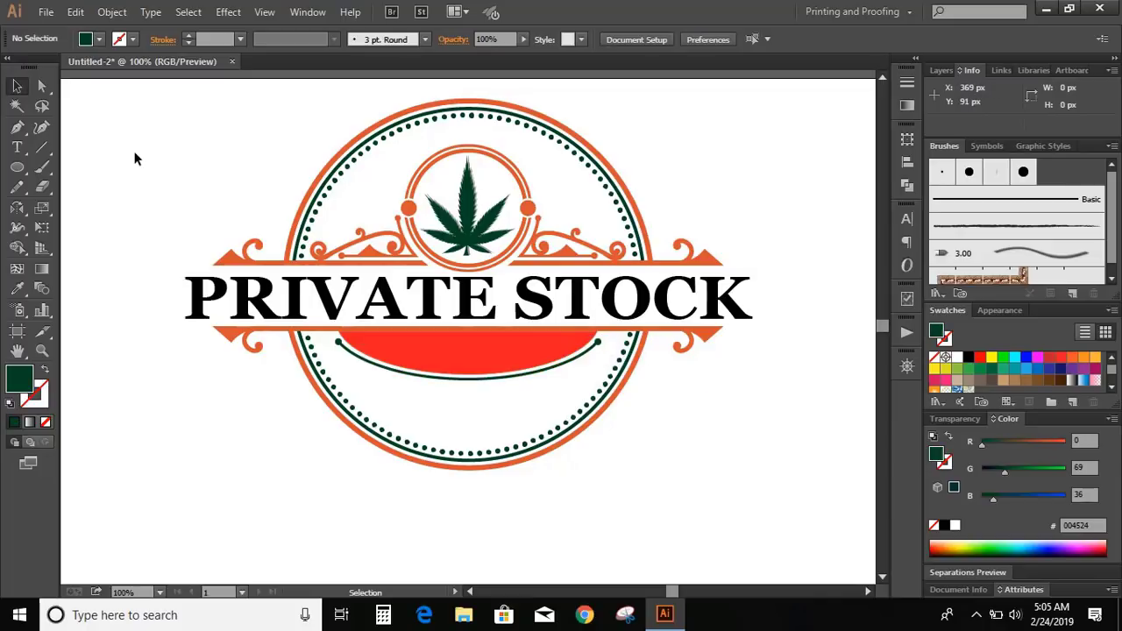
Add the text EXCLUSIVE in 74 pt Georgia Bold near the lower part of the badge
{"action": "left_click", "coordinate": [17, 147]}
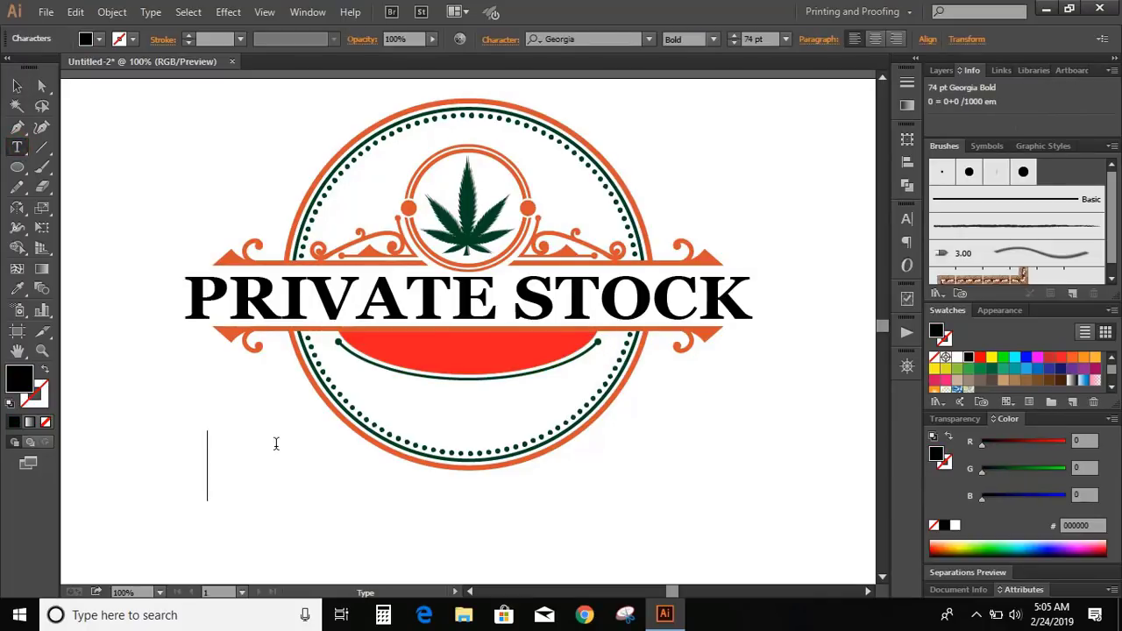
{"action": "type", "text": "eX"}
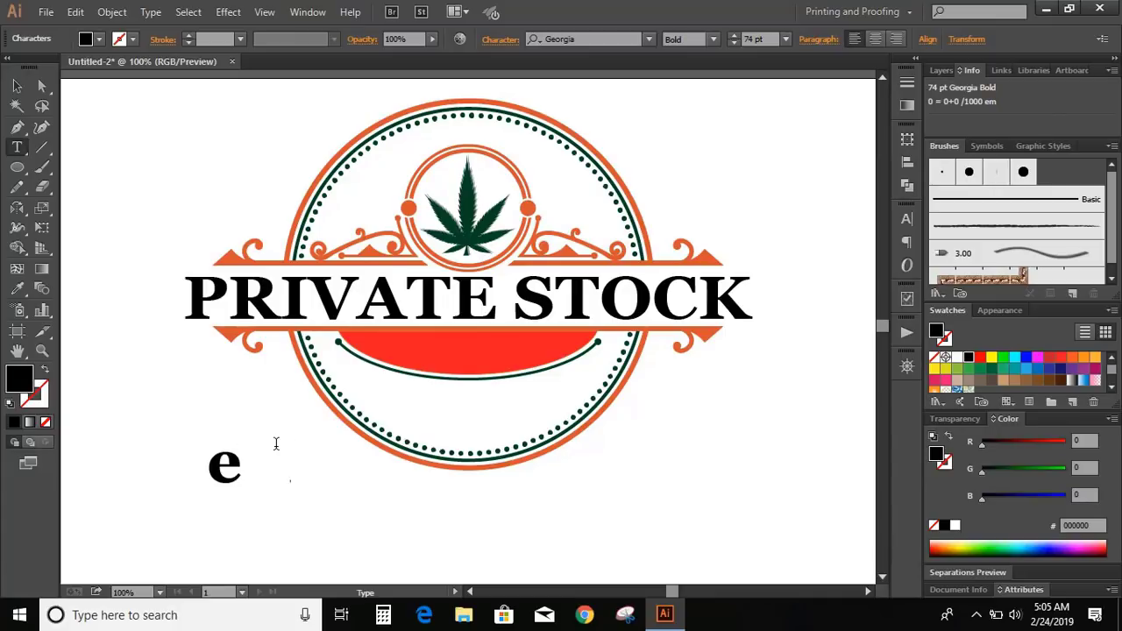
{"action": "key", "text": "BackSpace"}
{"action": "key", "text": "BackSpace"}
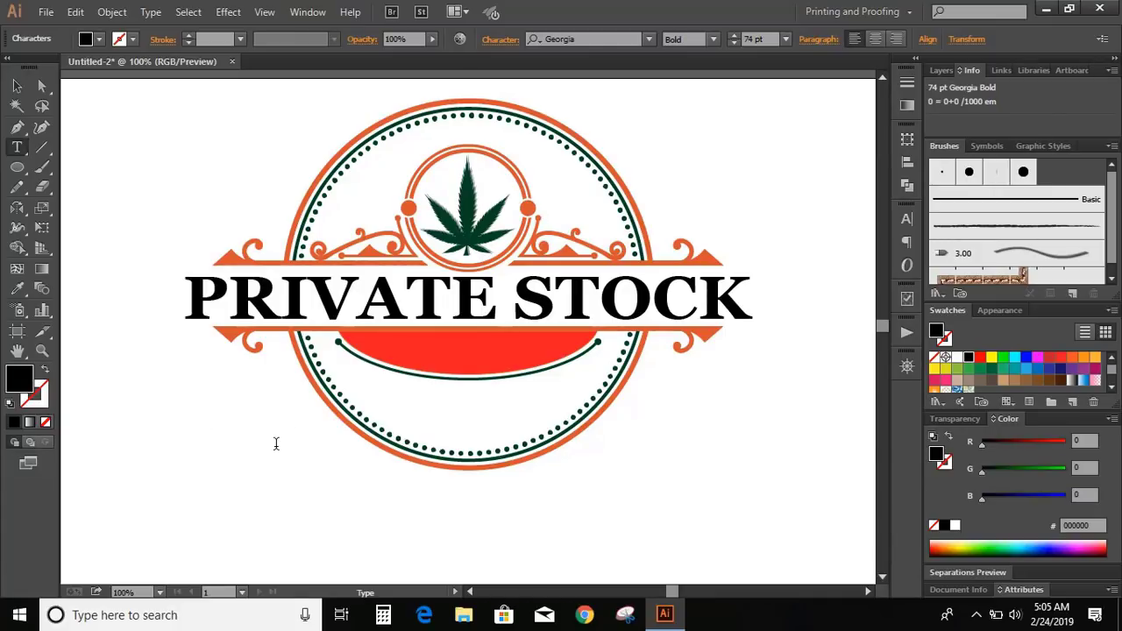
{"action": "type", "text": "EXCLUSIVE"}
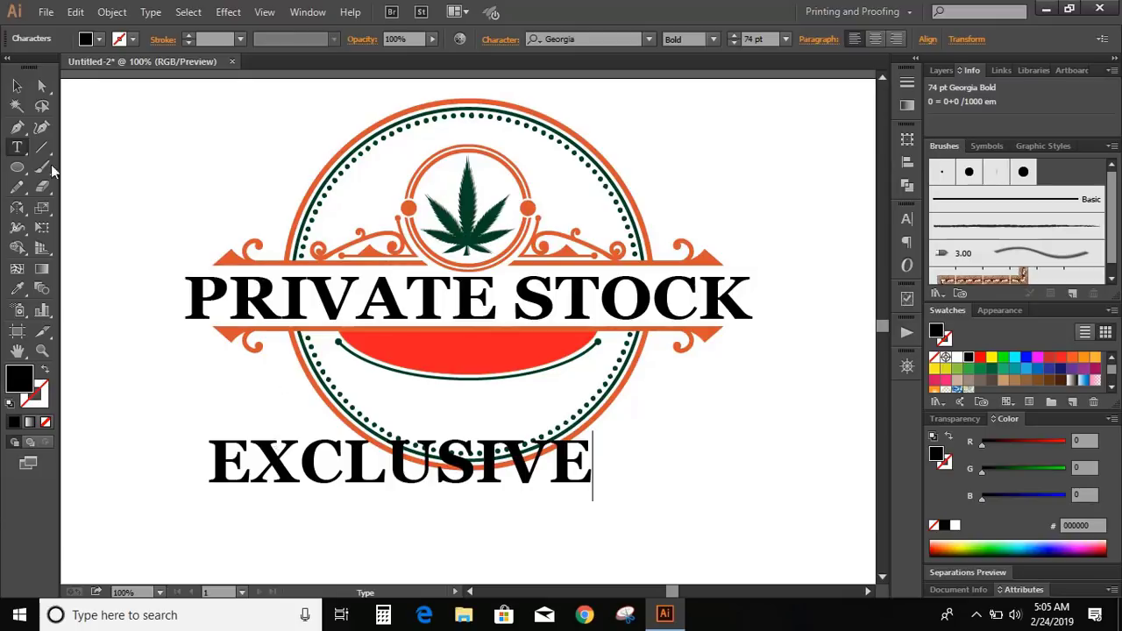
{"action": "key", "text": "Escape"}
Scale the EXCLUSIVE text down to about 27.6 pt, place it on the red panel and fill it with white
{"action": "left_click_drag", "start_coordinate": [591, 499], "coordinate": [558, 365]}
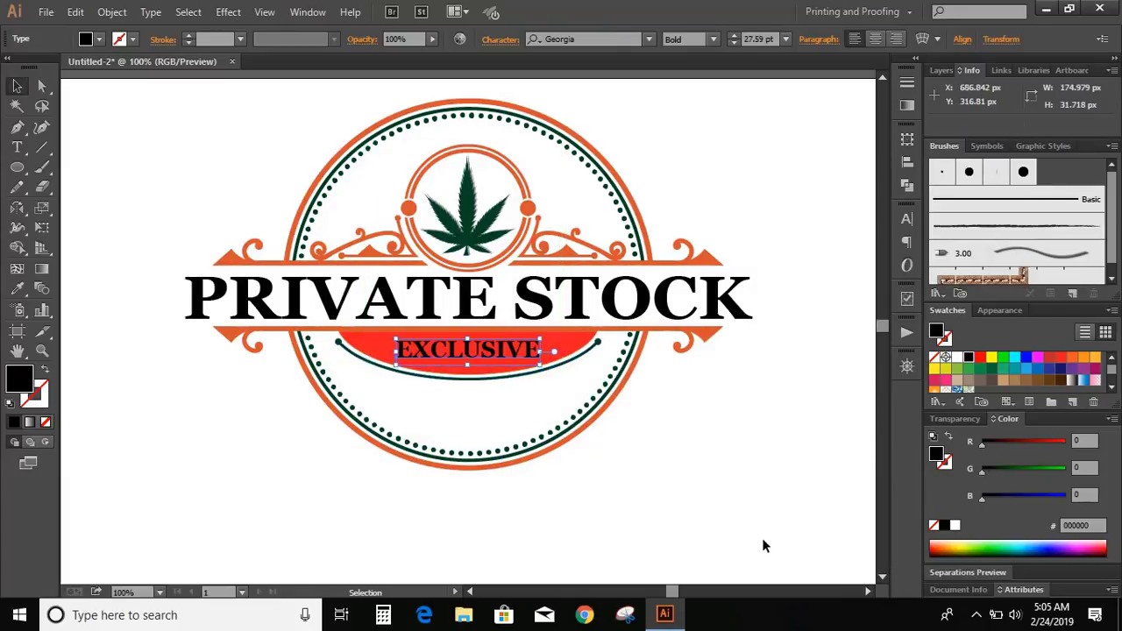
{"action": "left_click", "coordinate": [955, 527]}
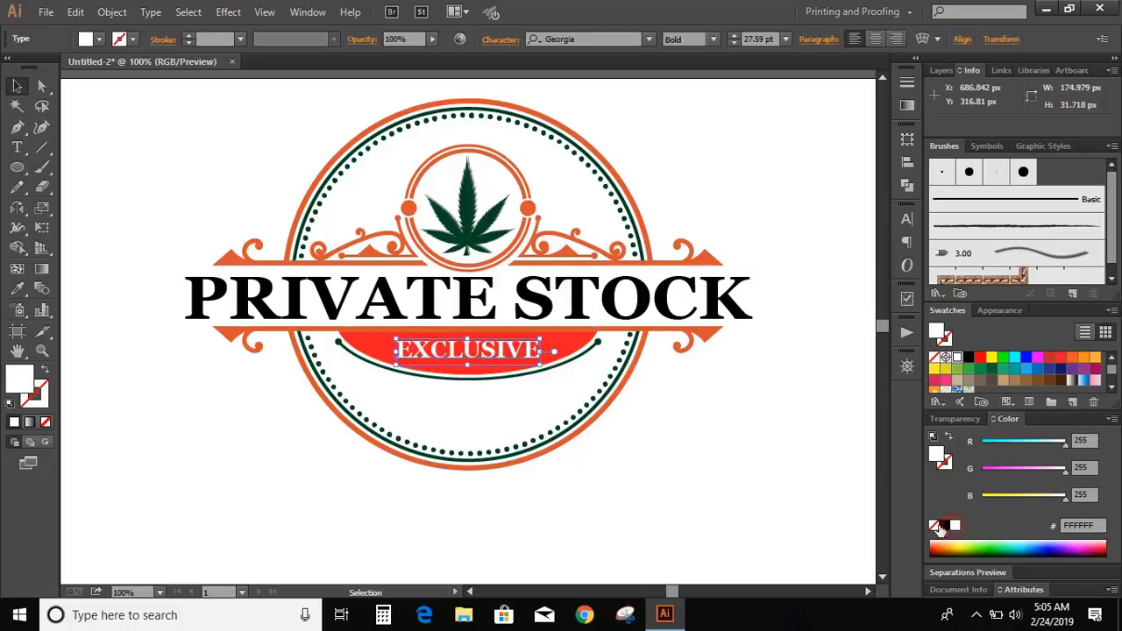
{"action": "left_click", "coordinate": [747, 451]}
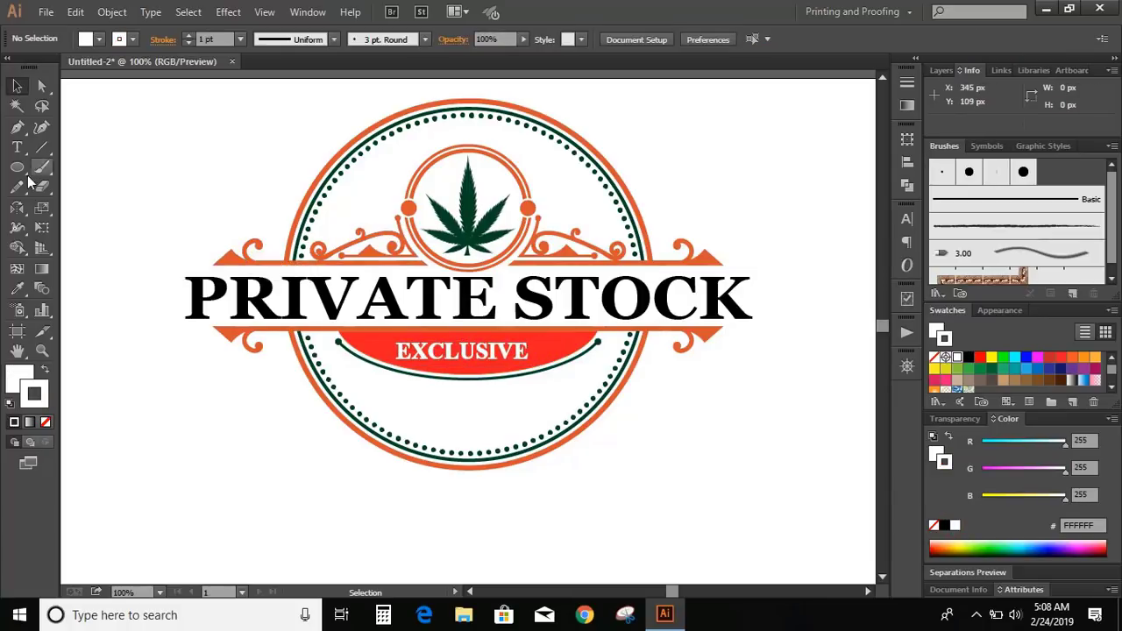
Draw a circle about 68 px wide beside the badge with a magenta 1 pt stroke and no fill
{"action": "left_click", "coordinate": [18, 169]}
{"action": "left_click_drag", "start_coordinate": [153, 388], "coordinate": [180, 418]}
{"action": "left_click", "coordinate": [1038, 357]}
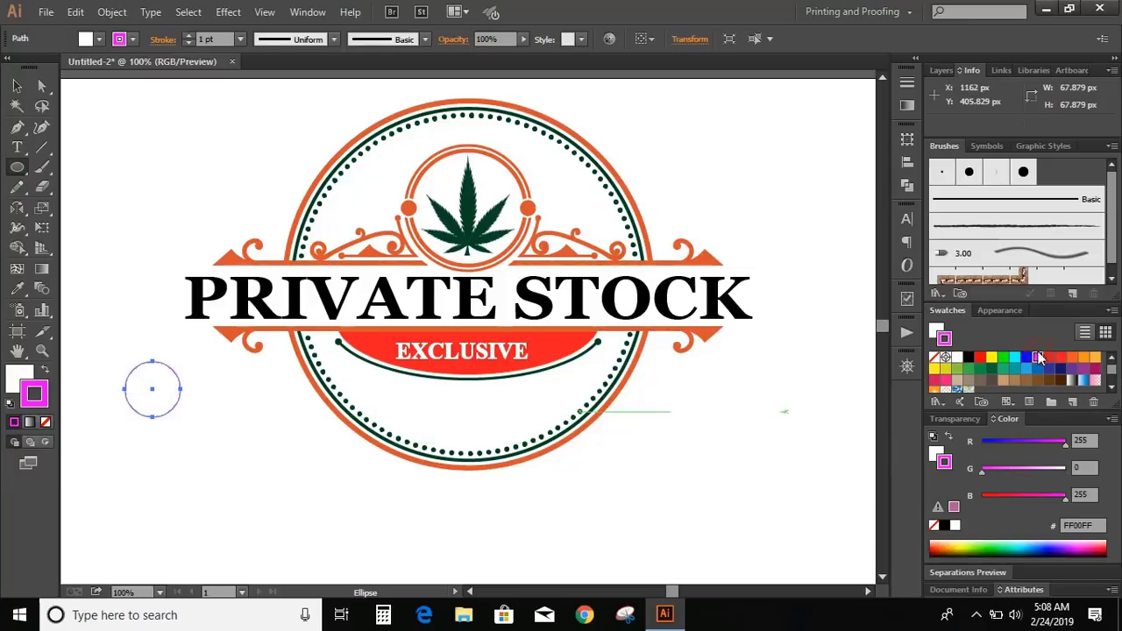
{"action": "left_click", "coordinate": [46, 422]}
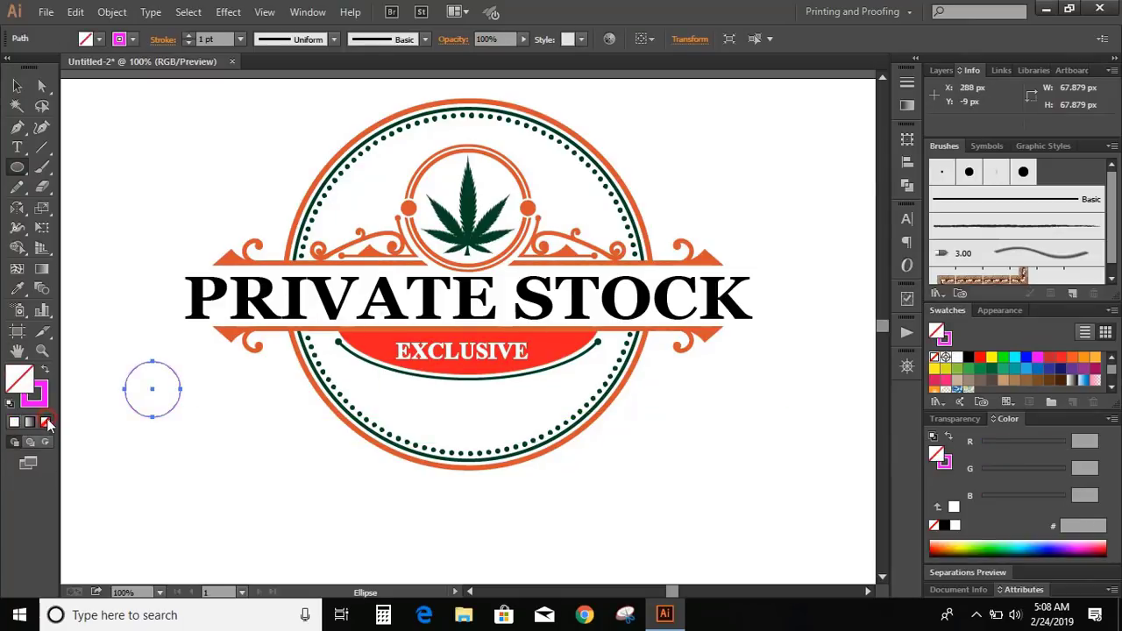
Duplicate the magenta circle in place and shrink the copy from its centre to about 58 px
{"action": "left_click", "coordinate": [16, 85]}
{"action": "left_click", "coordinate": [132, 232]}
{"action": "left_click", "coordinate": [179, 382]}
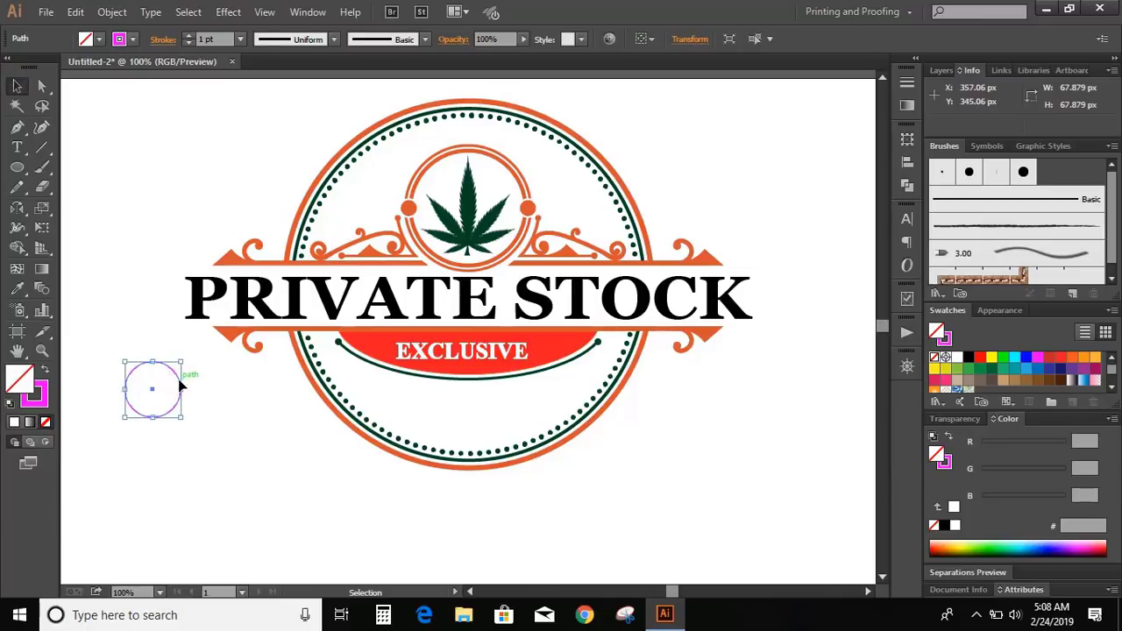
{"action": "left_click_drag", "start_coordinate": [180, 362], "coordinate": [181, 369]}
{"action": "left_click", "coordinate": [225, 418]}
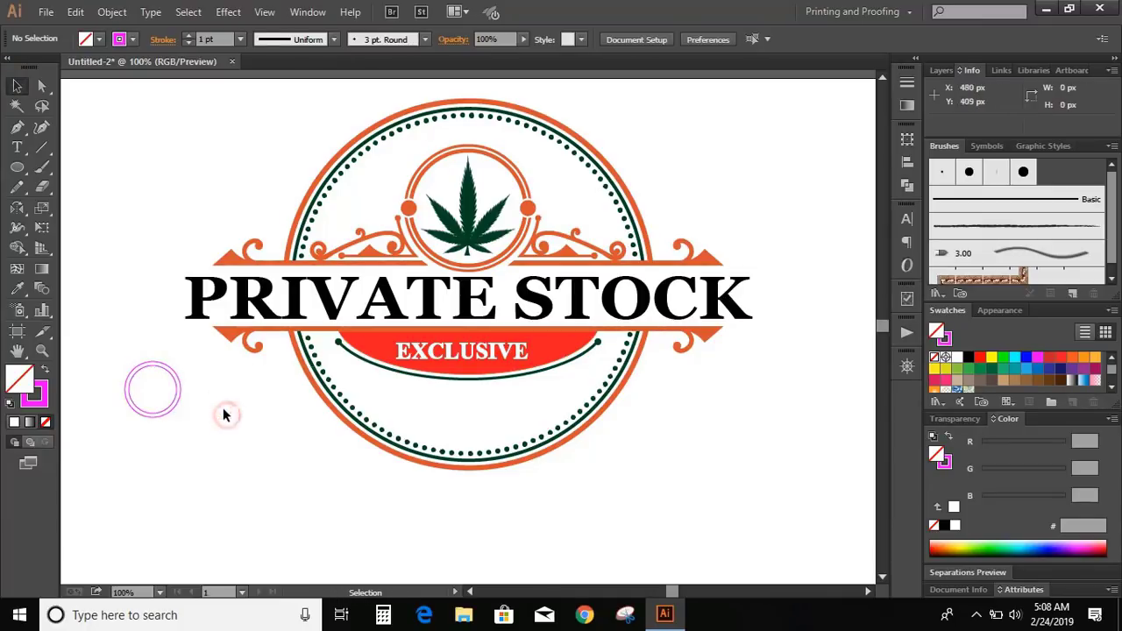
Fill the inner circle with the leaf's dark green using the Eyedropper, leaving it without a stroke
{"action": "left_click", "coordinate": [178, 388]}
{"action": "left_click", "coordinate": [993, 375]}
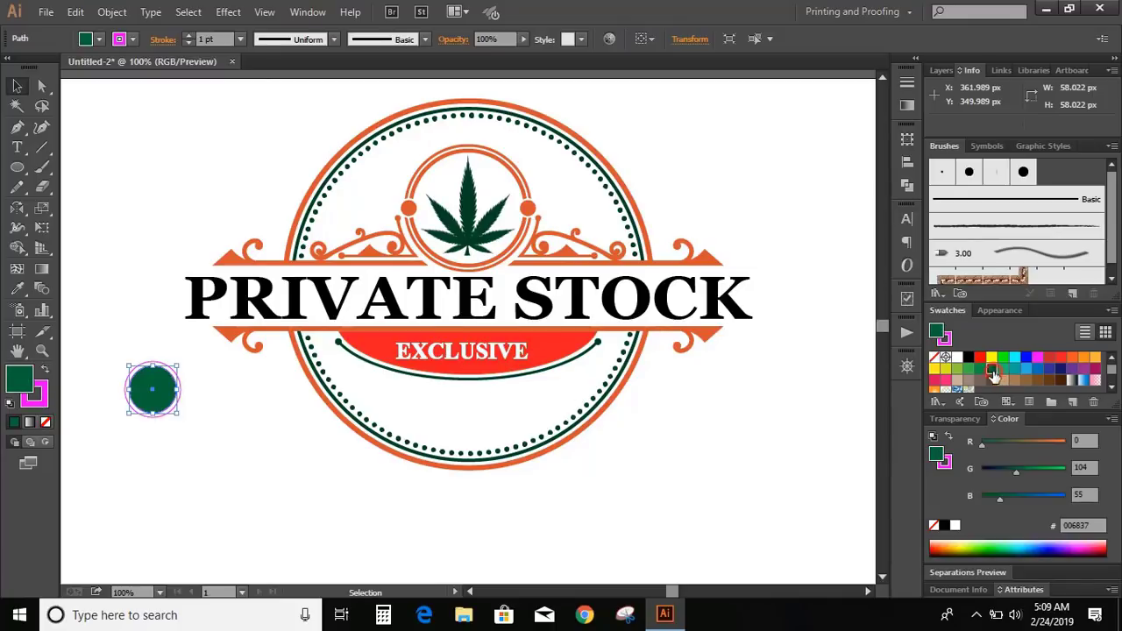
{"action": "left_click", "coordinate": [17, 288]}
{"action": "left_click", "coordinate": [468, 216]}
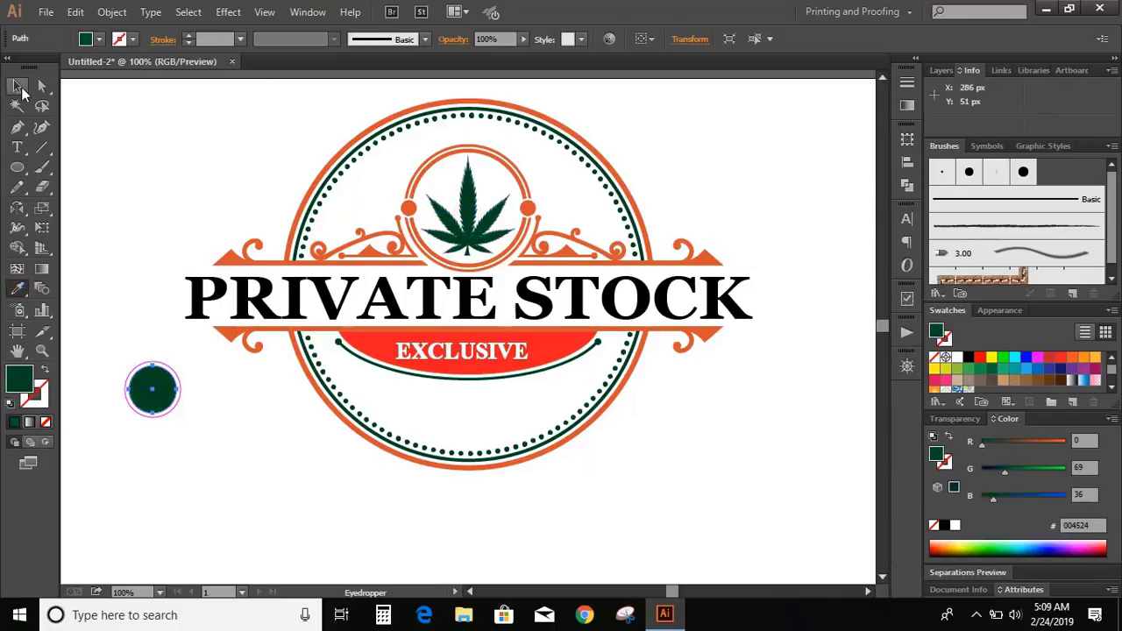
{"action": "left_click", "coordinate": [21, 89]}
{"action": "left_click", "coordinate": [150, 226]}
Set the outer circle's stroke to 2 pt, expand it and recolour the ring with the leaf's dark green
{"action": "left_click", "coordinate": [181, 400]}
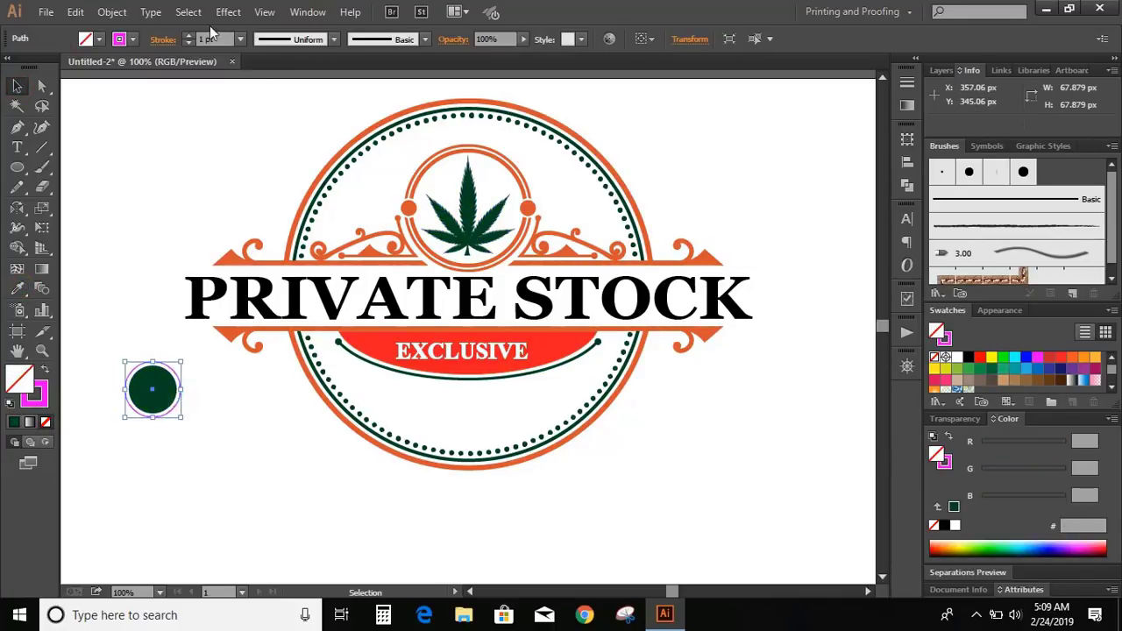
{"action": "left_click", "coordinate": [188, 39]}
{"action": "left_click", "coordinate": [111, 11]}
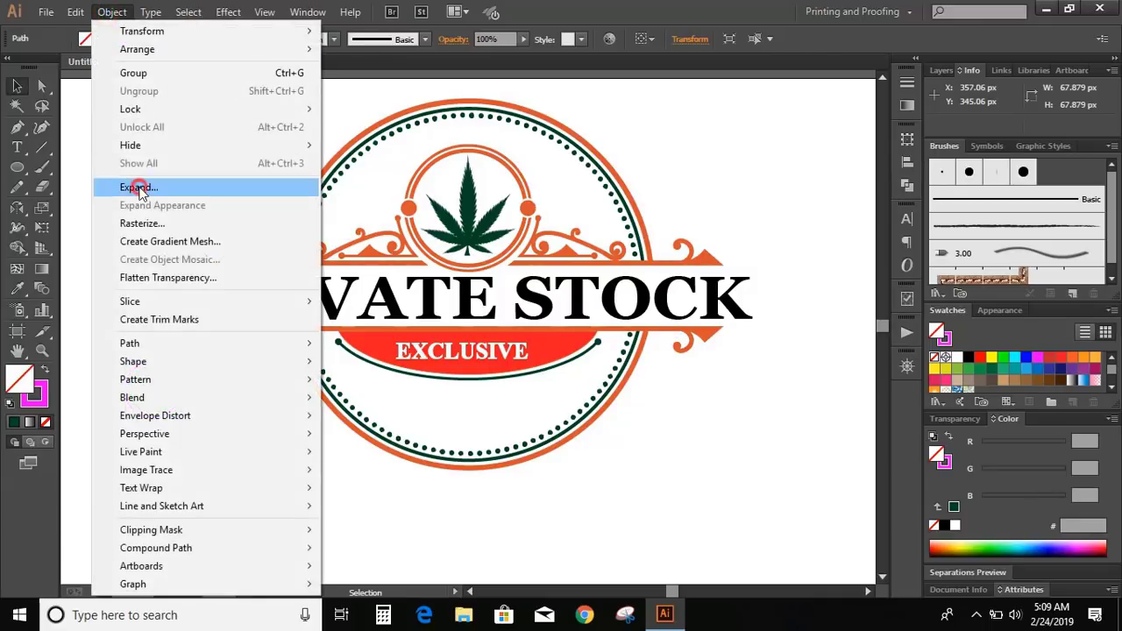
{"action": "left_click", "coordinate": [138, 184]}
{"action": "left_click", "coordinate": [523, 399]}
{"action": "left_click", "coordinate": [17, 289]}
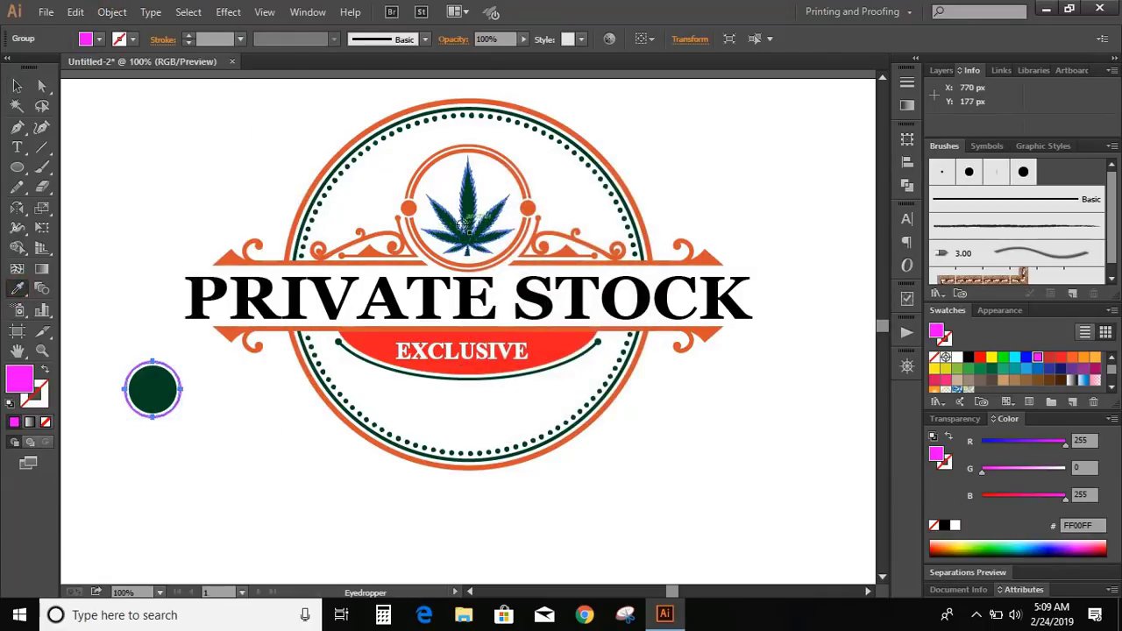
{"action": "left_click", "coordinate": [458, 239]}
{"action": "key", "text": "v"}
{"action": "left_click", "coordinate": [106, 367]}
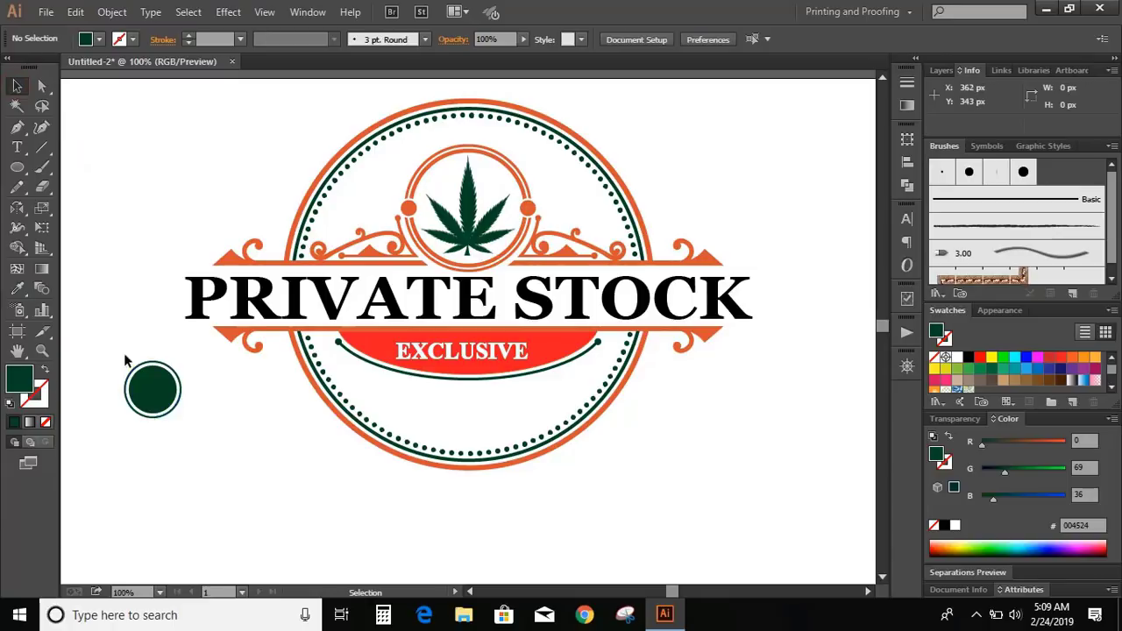
Group the green disc with its ring and move the group into the badge below the EXCLUSIVE panel
{"action": "left_click_drag", "start_coordinate": [162, 423], "coordinate": [193, 460]}
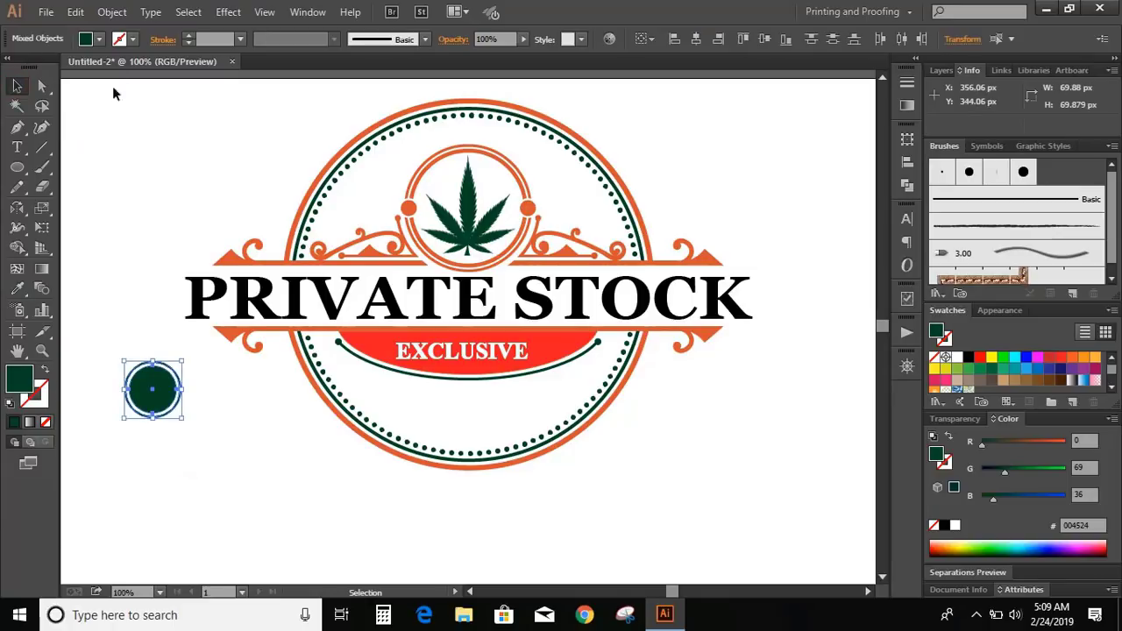
{"action": "left_click", "coordinate": [111, 12]}
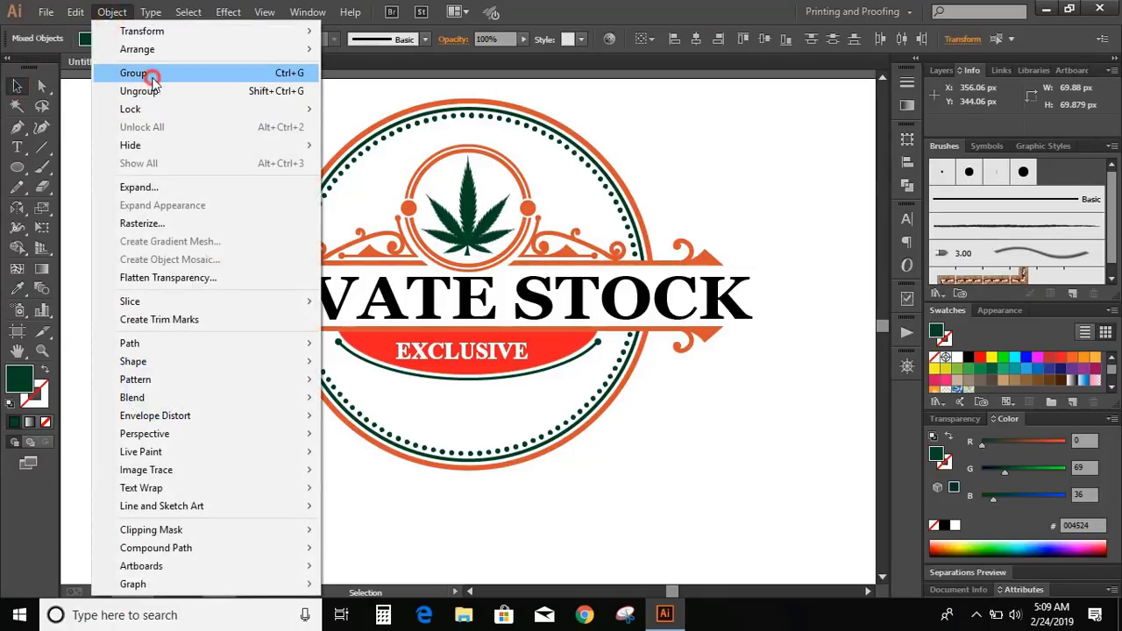
{"action": "left_click", "coordinate": [143, 74]}
{"action": "left_click_drag", "start_coordinate": [162, 407], "coordinate": [481, 414]}
{"action": "key", "text": "ctrl+shift+a"}
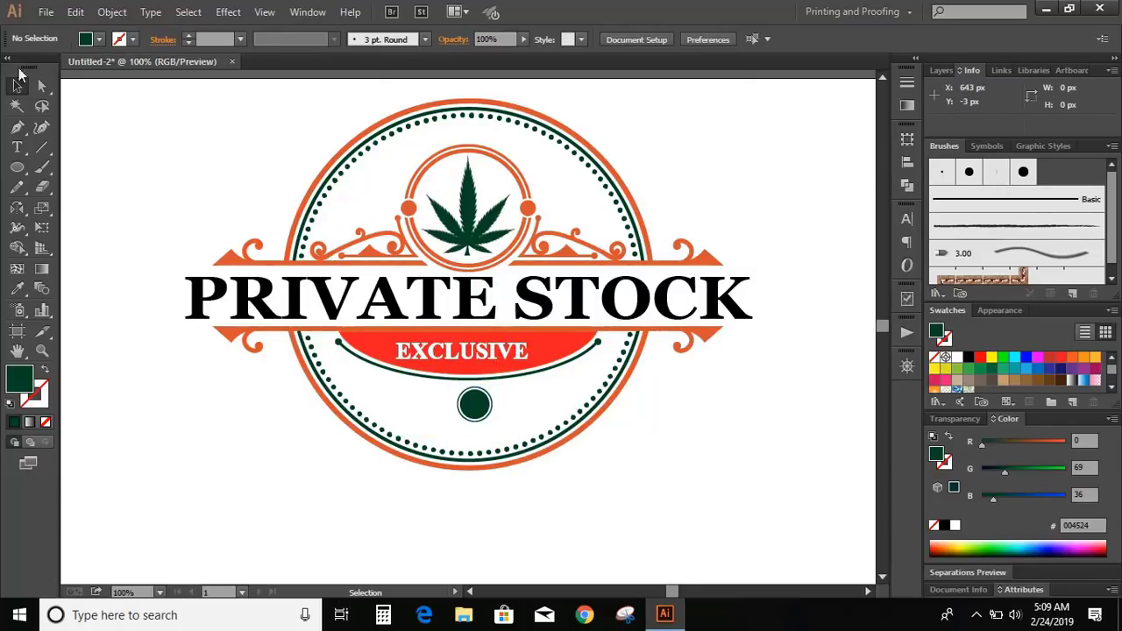
Draw a wide ellipse across the badge's lower half with a dark green 1 pt stroke and no fill
{"action": "left_click", "coordinate": [17, 168]}
{"action": "mouse_move", "coordinate": [339, 271]}
{"action": "left_mouse_down"}
{"action": "mouse_move", "coordinate": [503, 401]}
{"action": "mouse_move", "coordinate": [594, 443]}
{"action": "left_mouse_up"}
{"action": "key", "text": "shift+x"}
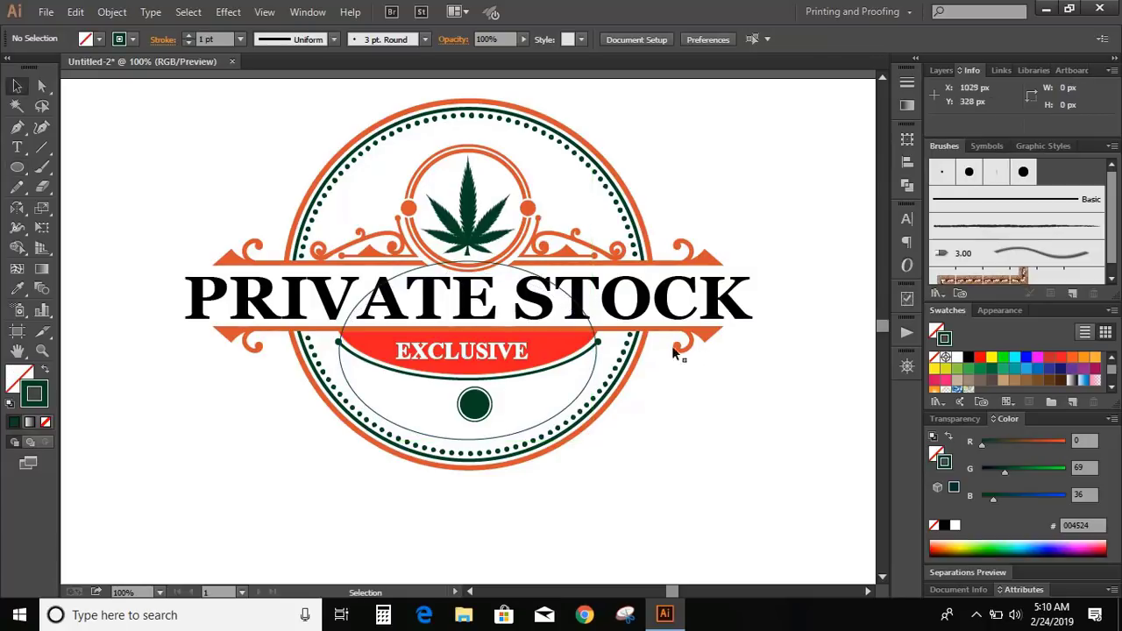
{"action": "key", "text": "v"}
Cut the ellipse with Scissors at two points low on either side and delete its upper part, leaving a shallow bottom arc
{"action": "left_click_drag", "start_coordinate": [48, 198], "coordinate": [114, 206]}
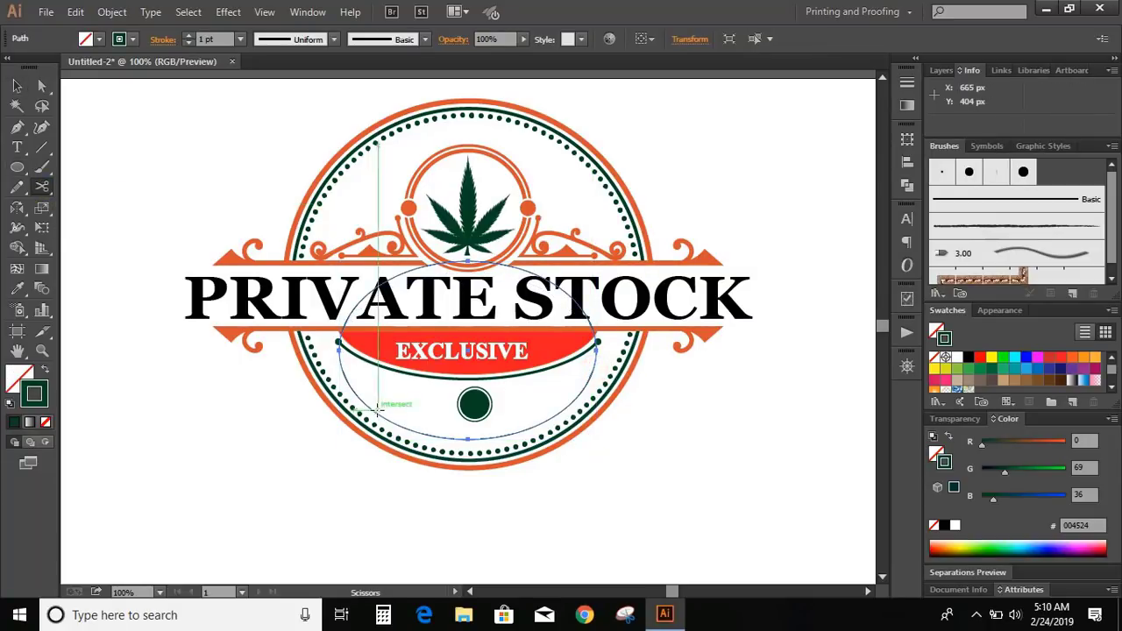
{"action": "left_click", "coordinate": [373, 408]}
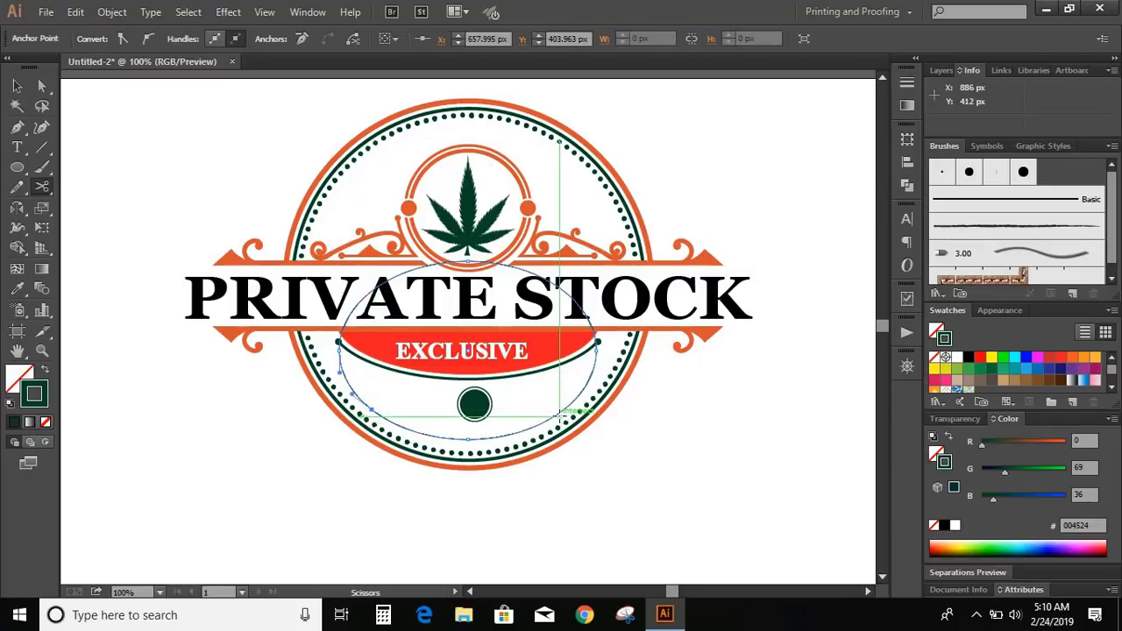
{"action": "left_click", "coordinate": [566, 409]}
{"action": "left_click", "coordinate": [17, 85]}
{"action": "left_click", "coordinate": [147, 192]}
{"action": "left_click", "coordinate": [593, 373]}
{"action": "key", "text": "Delete"}
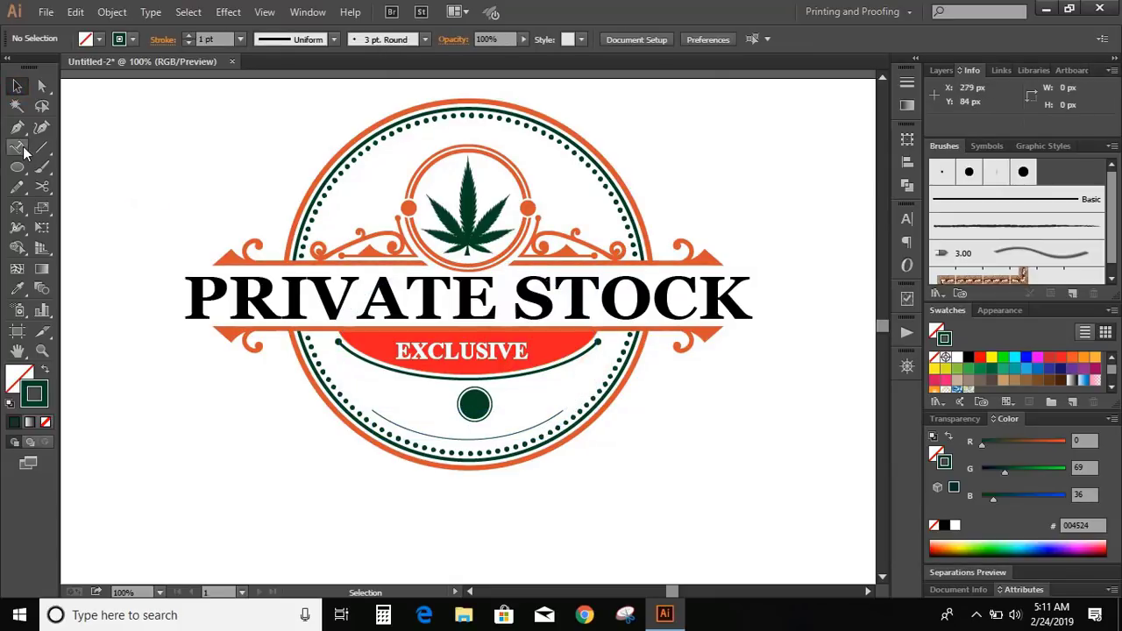
Place type on the bottom arc at 30 pt Times New Roman Bold, reading CANNAGAR
{"action": "left_click", "coordinate": [21, 151]}
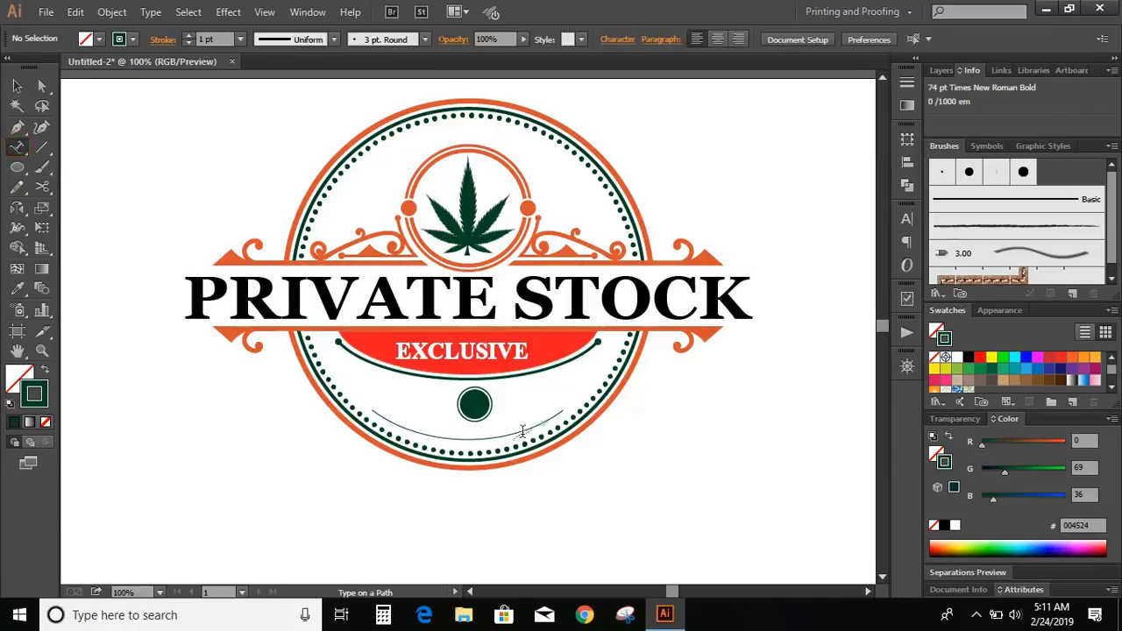
{"action": "left_click", "coordinate": [471, 438]}
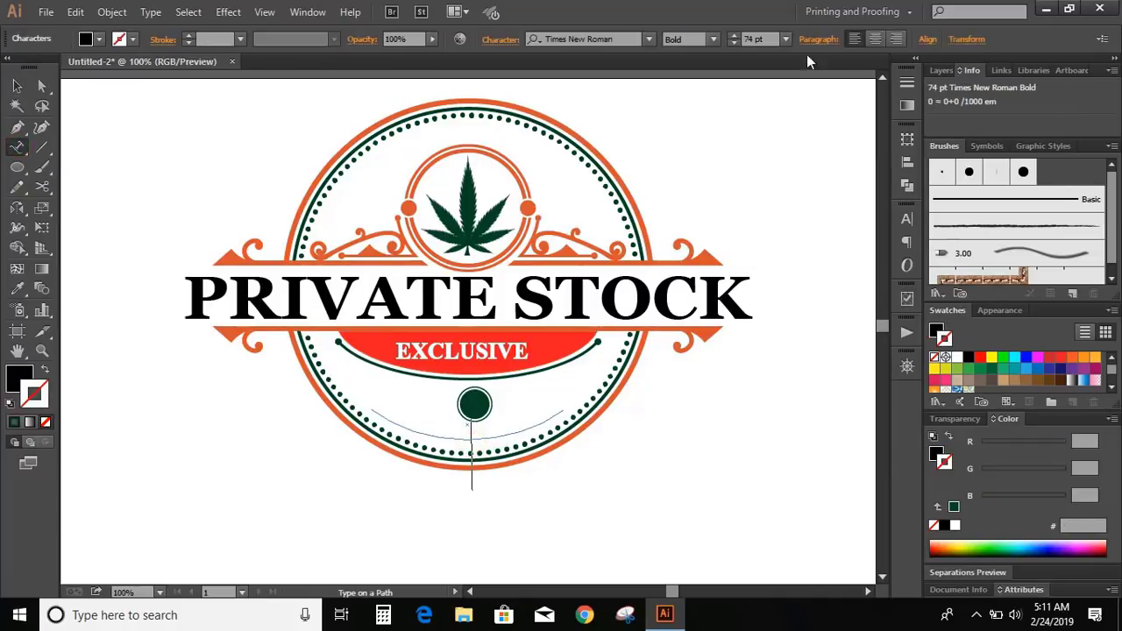
{"action": "left_click", "coordinate": [770, 37]}
{"action": "key", "text": "Return"}
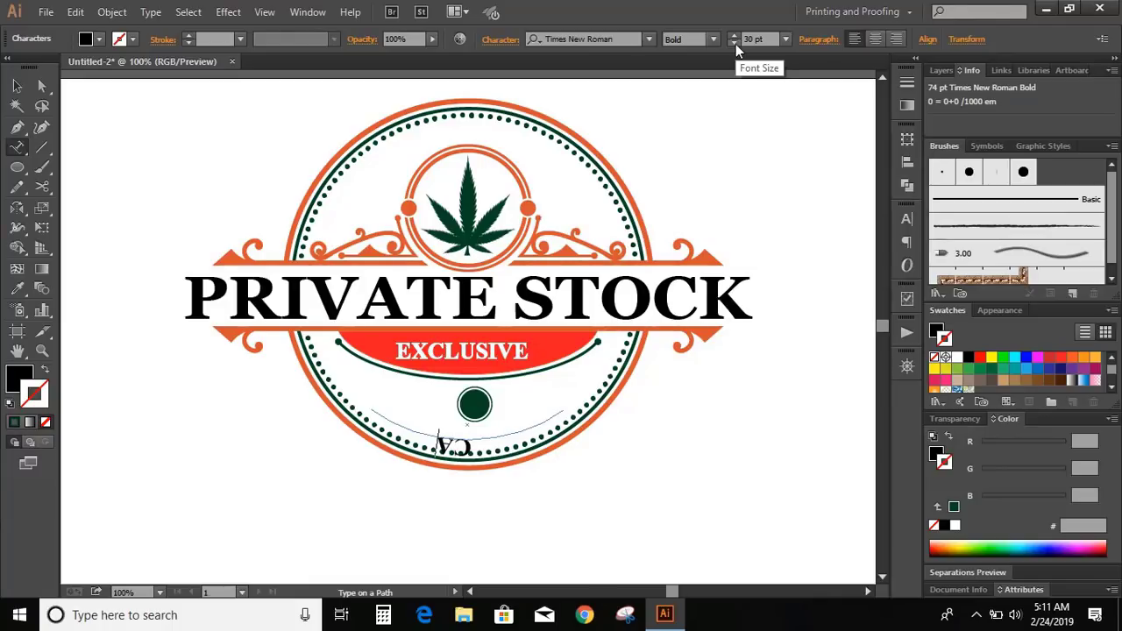
{"action": "key", "text": "Escape"}
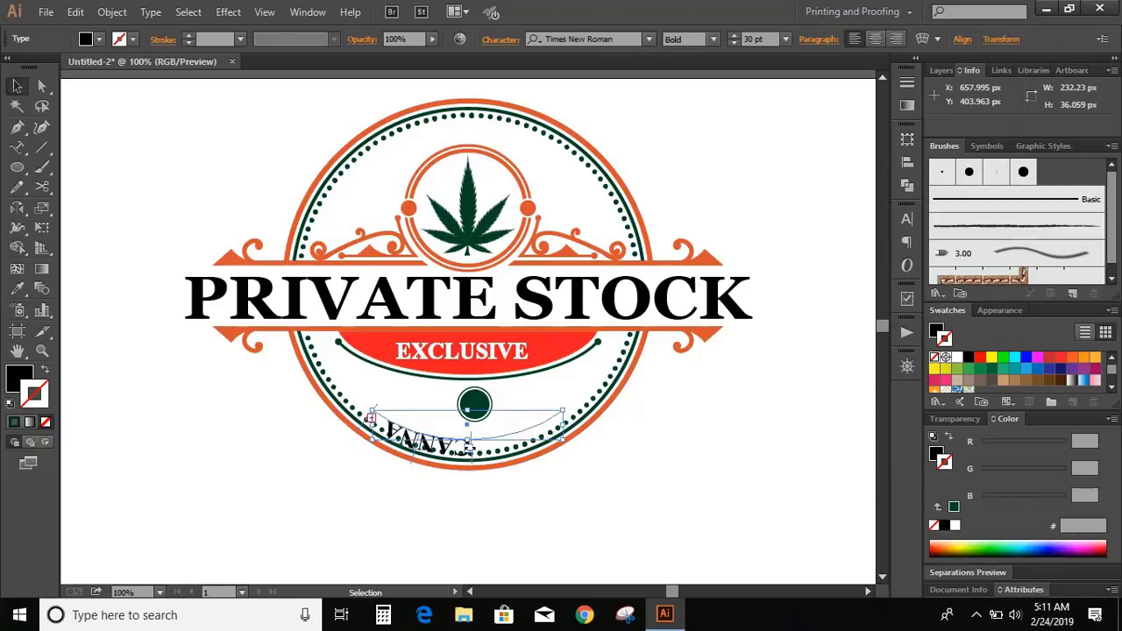
Extend the path text's start to the arc's right end and centre-align the text
{"action": "left_click_drag", "start_coordinate": [478, 449], "coordinate": [570, 408]}
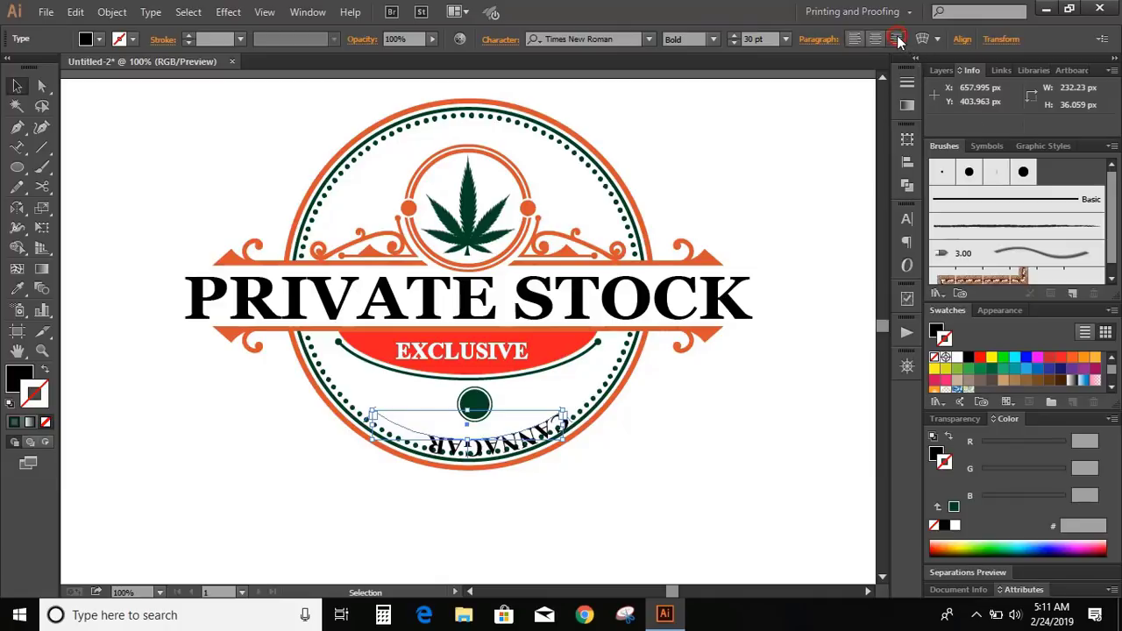
{"action": "left_click", "coordinate": [898, 40]}
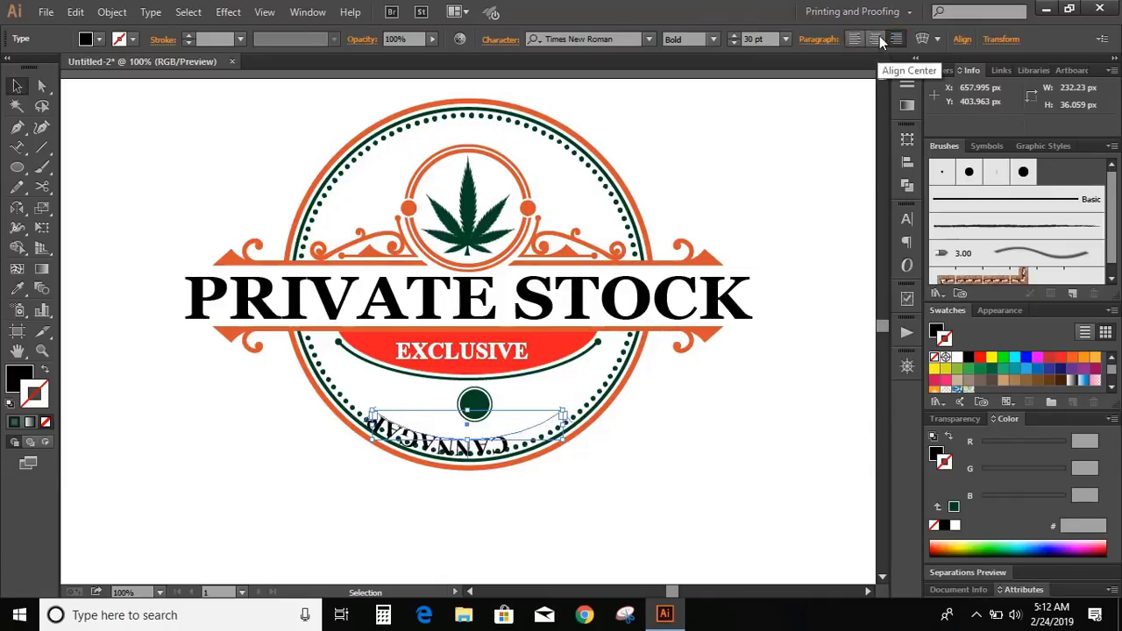
{"action": "left_click", "coordinate": [880, 39]}
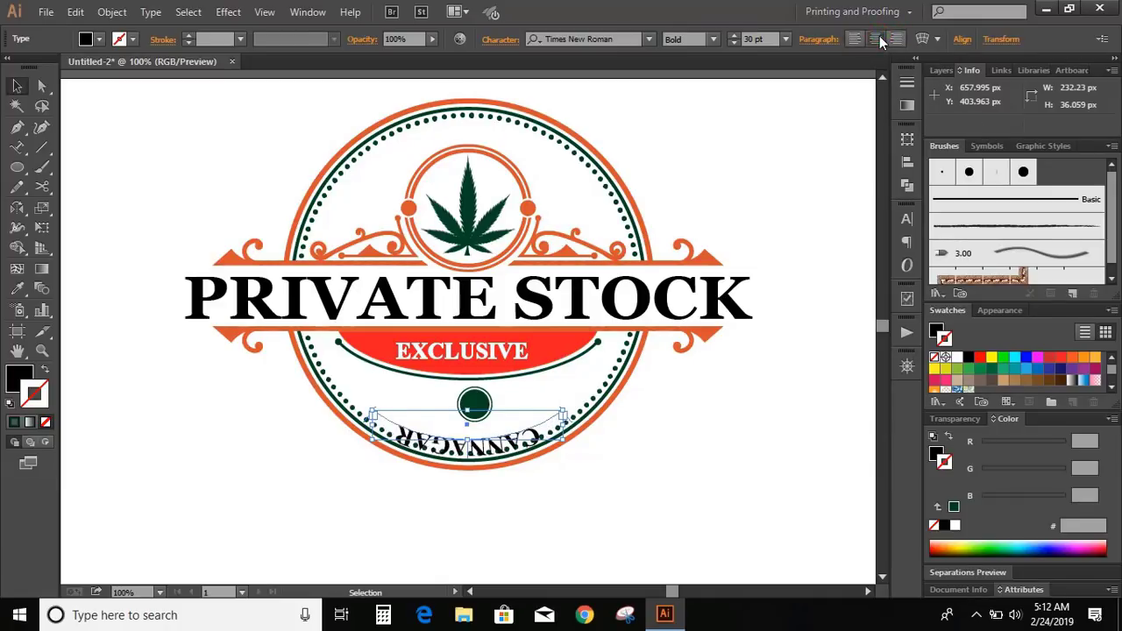
Flip the CANNAGAR text on its path and align it to the path's centre
{"action": "left_click", "coordinate": [151, 12]}
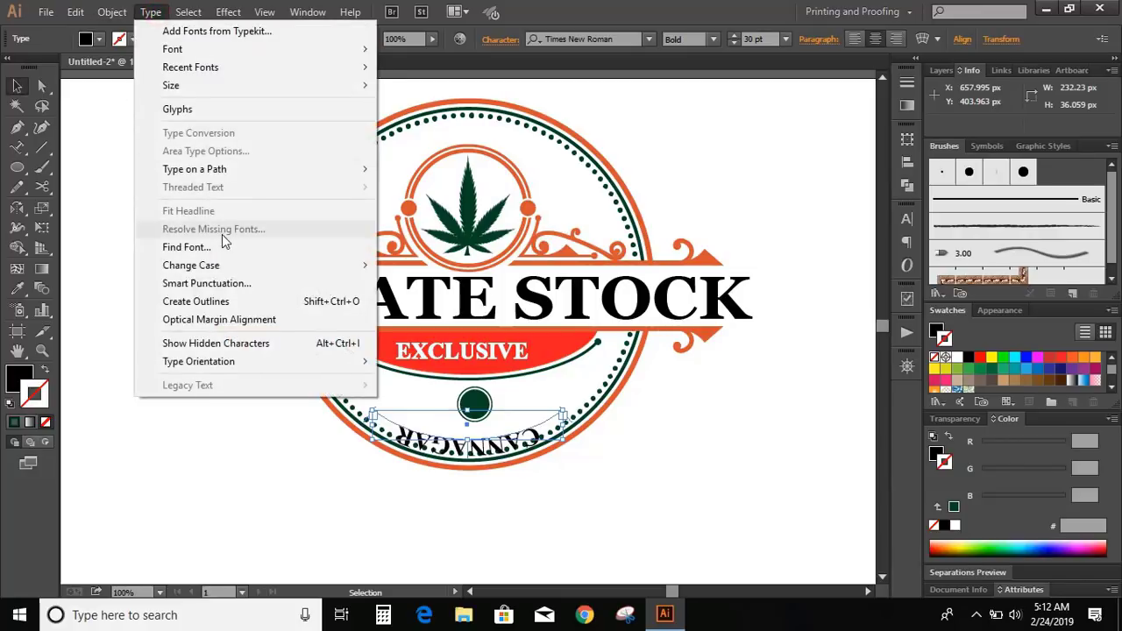
{"action": "mouse_move", "coordinate": [365, 174]}
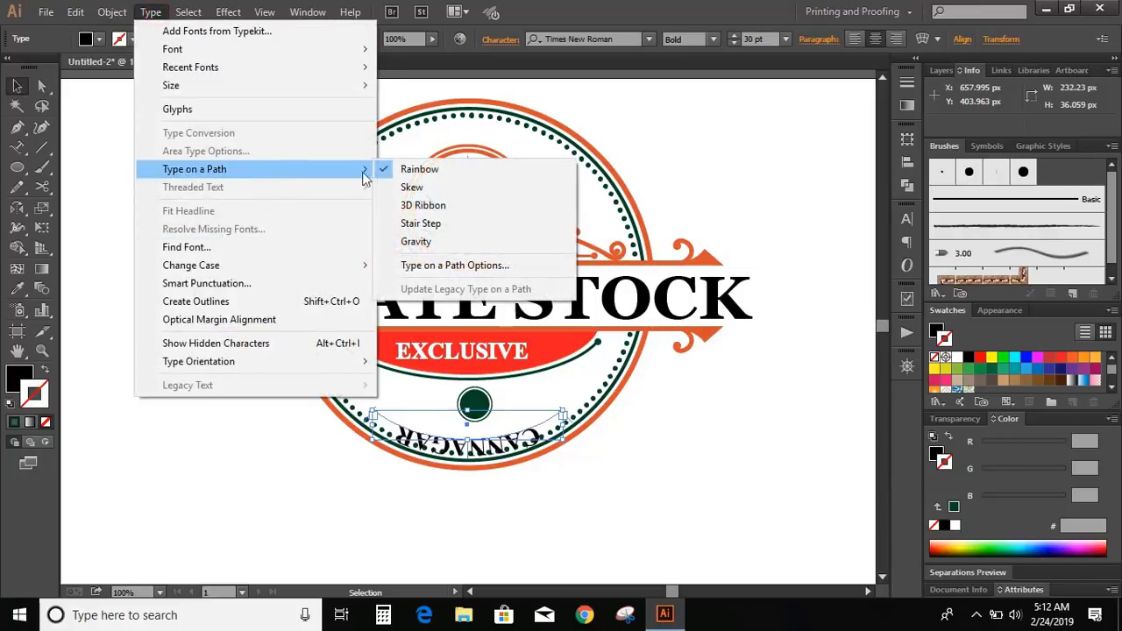
{"action": "left_click", "coordinate": [481, 266]}
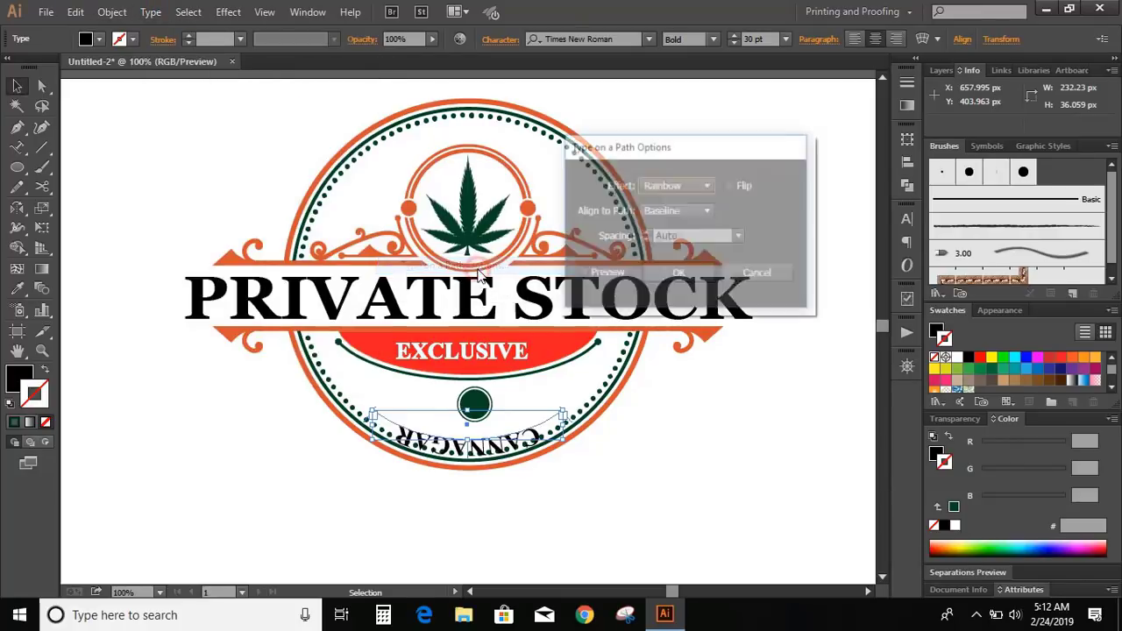
{"action": "left_click", "coordinate": [649, 216]}
{"action": "left_click", "coordinate": [671, 273]}
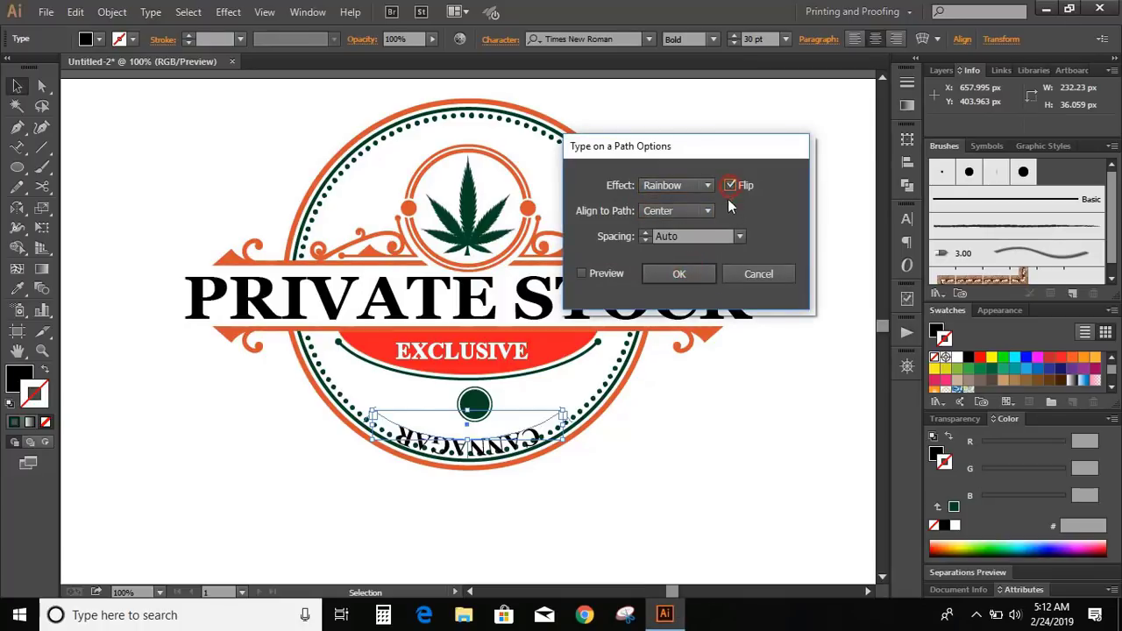
{"action": "left_click", "coordinate": [584, 273]}
{"action": "left_click", "coordinate": [708, 277]}
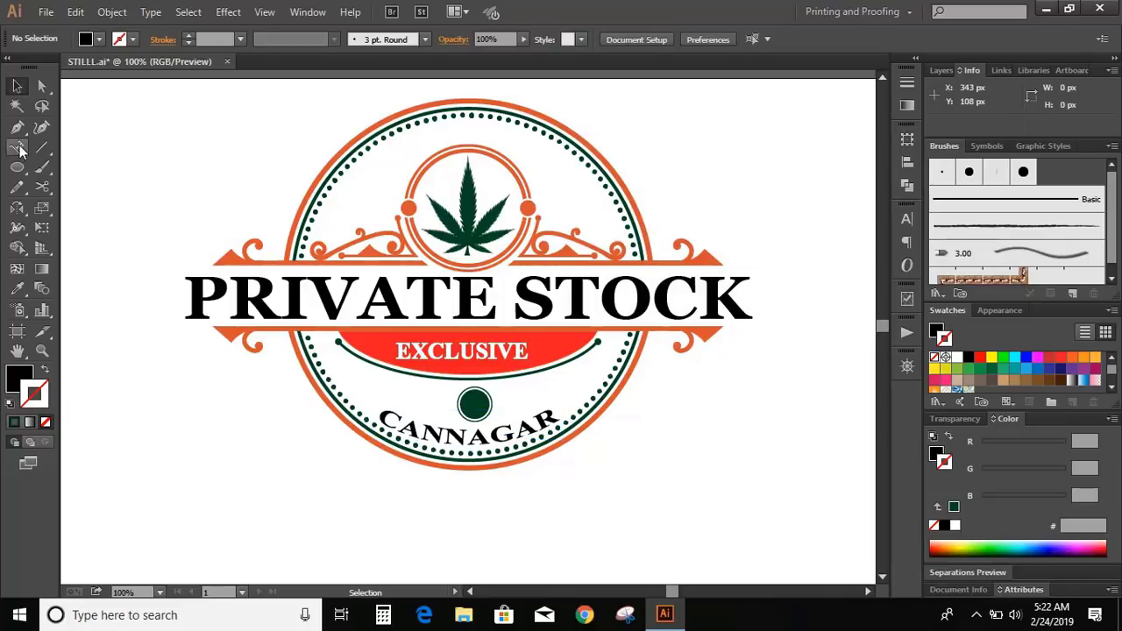
Add the text Trade in 27 pt Times New Roman Bold and place it beside the leaf emblem's left edge
{"action": "left_click_drag", "start_coordinate": [21, 151], "coordinate": [72, 148]}
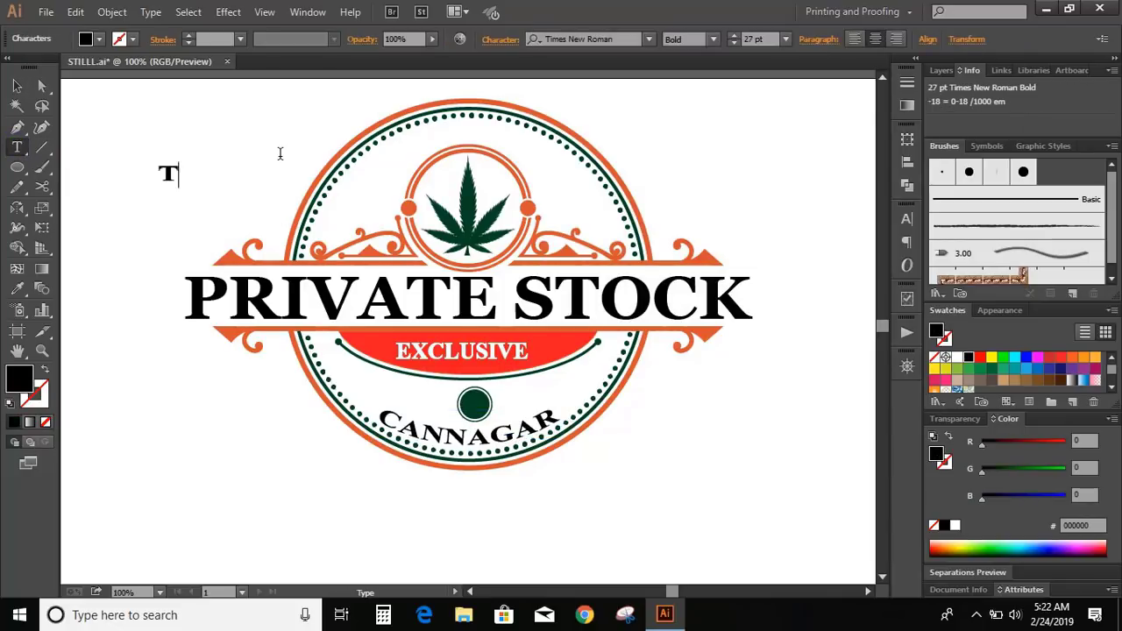
{"action": "type", "text": "ade"}
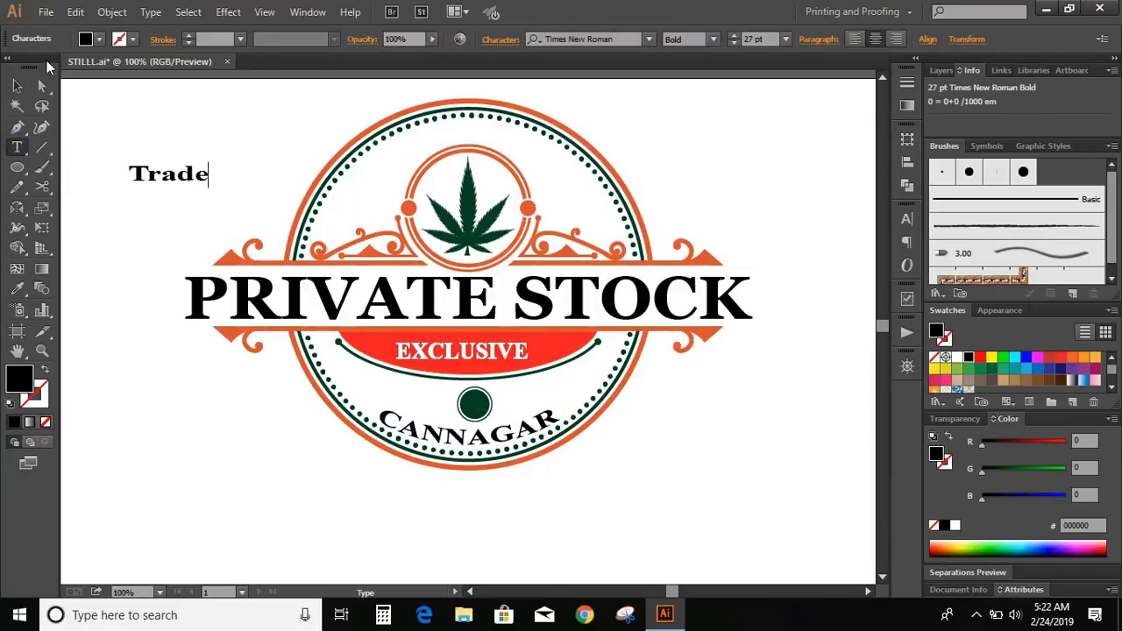
{"action": "left_click", "coordinate": [19, 85]}
{"action": "left_click_drag", "start_coordinate": [180, 180], "coordinate": [368, 195]}
{"action": "left_click", "coordinate": [413, 179]}
{"action": "left_click", "coordinate": [61, 185]}
Add the text Mark to the right of the green disc and move Trade to the disc's left side
{"action": "key", "text": "t"}
{"action": "left_click", "coordinate": [183, 180]}
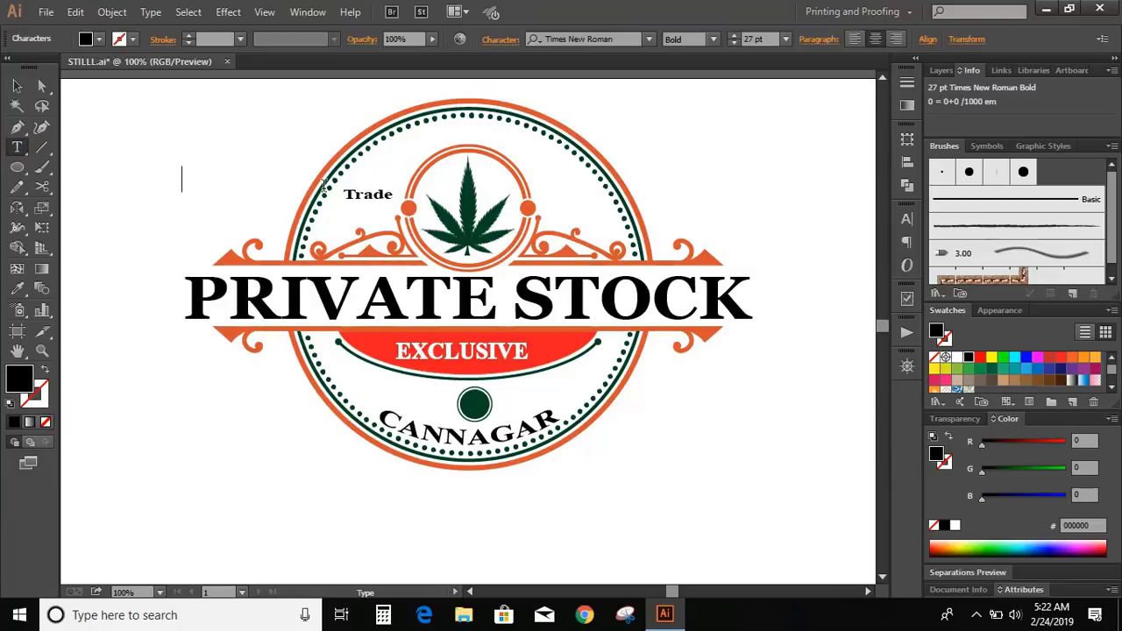
{"action": "type", "text": "Mark"}
{"action": "left_click", "coordinate": [17, 85]}
{"action": "left_click_drag", "start_coordinate": [172, 187], "coordinate": [522, 412]}
{"action": "left_click_drag", "start_coordinate": [385, 203], "coordinate": [438, 413]}
{"action": "left_click", "coordinate": [697, 450]}
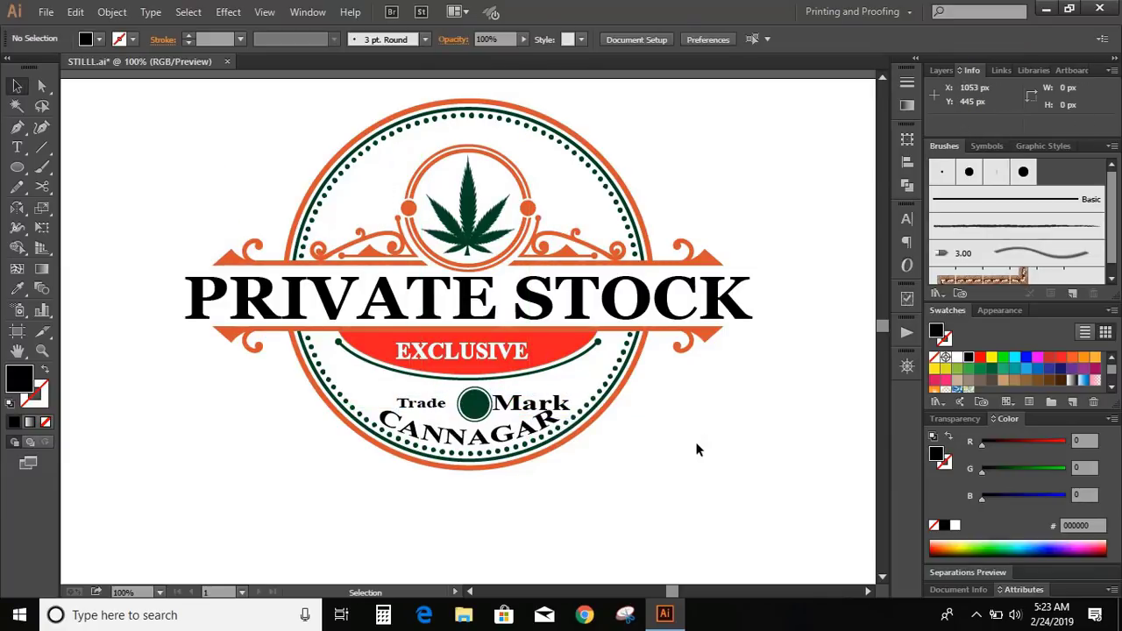
Set both the Trade and Mark texts in the Lovely Home font
{"action": "left_click", "coordinate": [529, 409]}
{"action": "left_click", "coordinate": [430, 405], "text": "shift"}
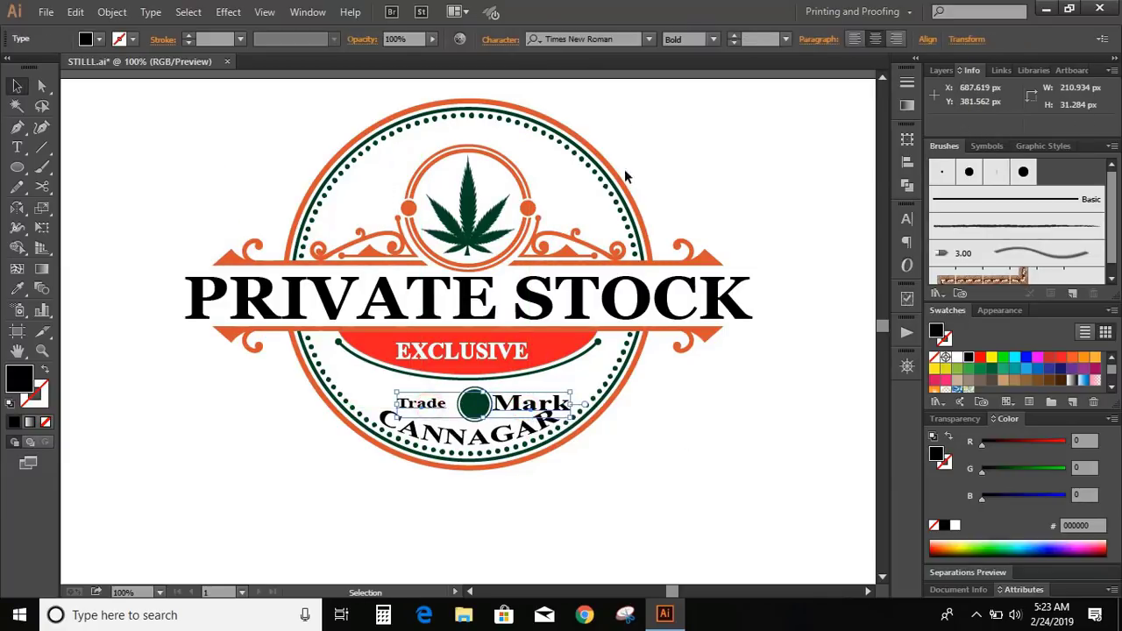
{"action": "left_click", "coordinate": [618, 40]}
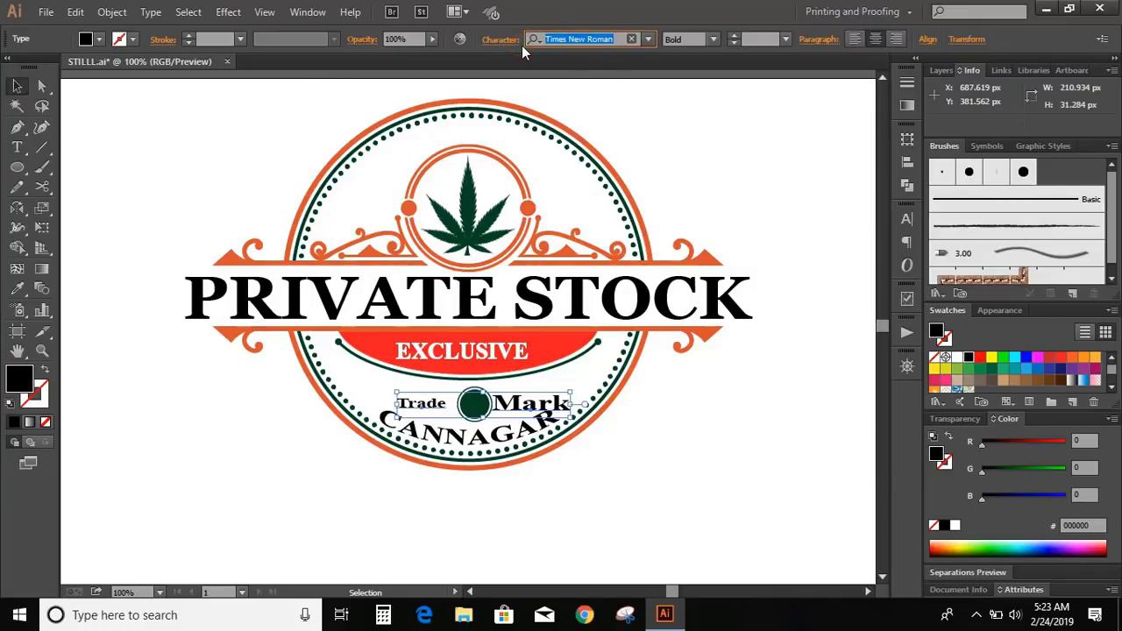
{"action": "type", "text": "lo"}
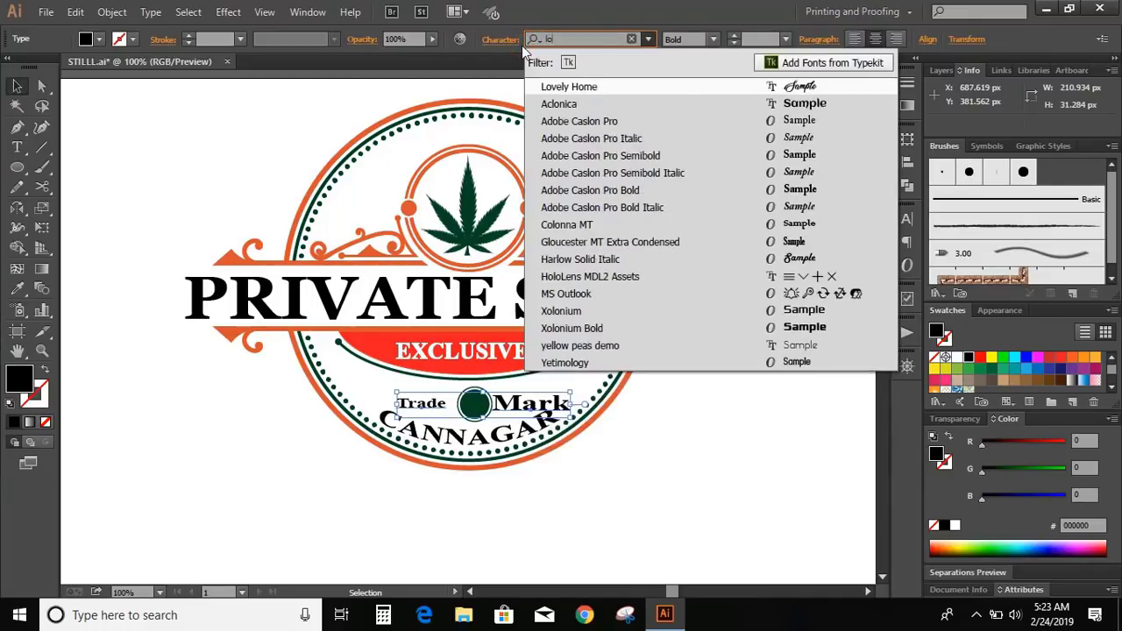
{"action": "left_click", "coordinate": [680, 86]}
Move the 2019 text to the right of the leaf emblem, level with ESTD, and change its script font
{"action": "left_click_drag", "start_coordinate": [124, 277], "coordinate": [572, 214]}
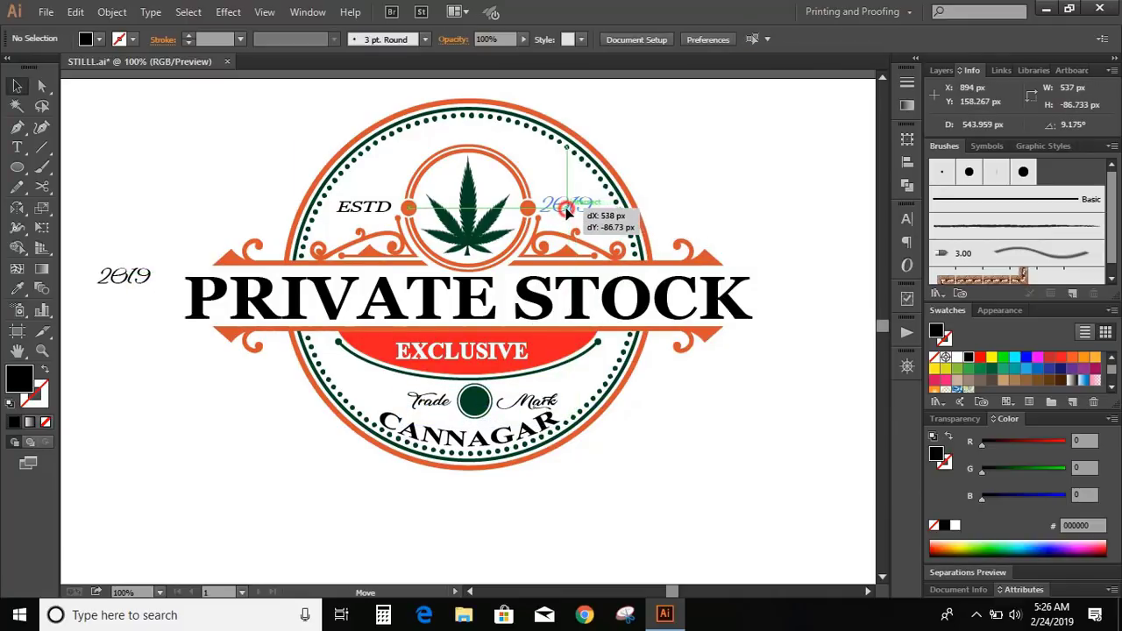
{"action": "left_click", "coordinate": [650, 38]}
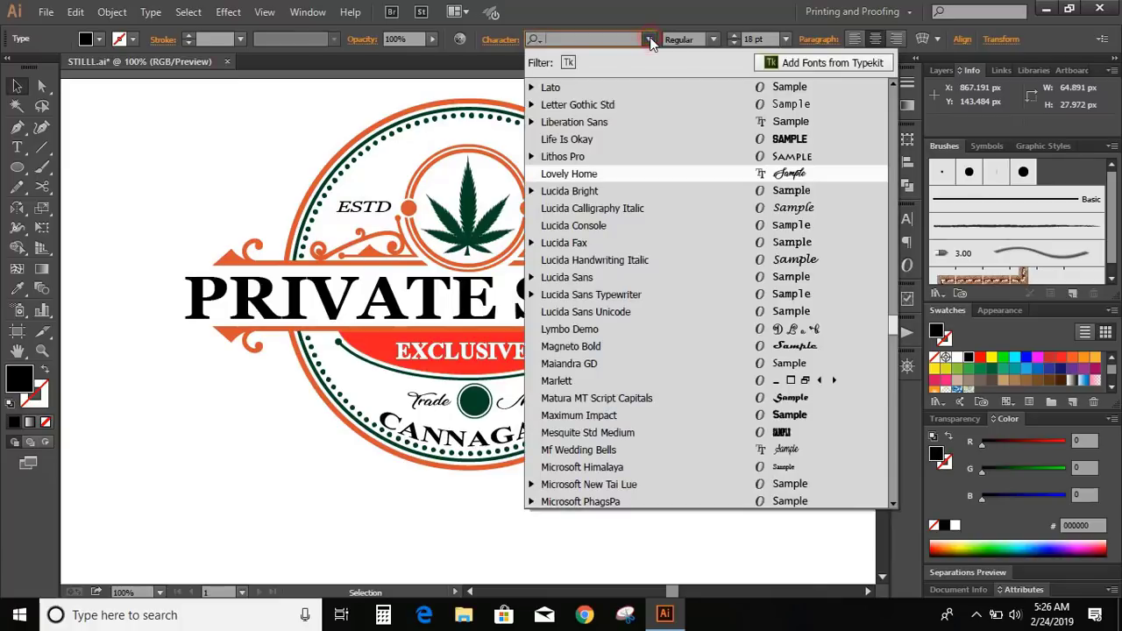
{"action": "left_click", "coordinate": [723, 312]}
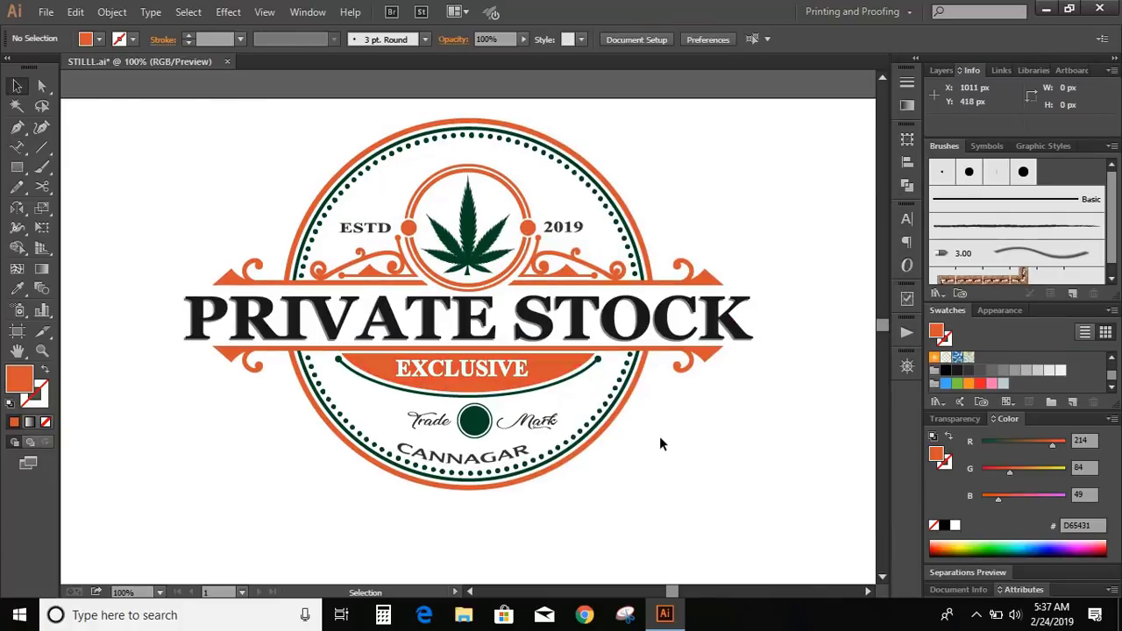
Add the letters p and s as separate text objects in the blank area left of the badge
{"action": "left_click", "coordinate": [16, 149]}
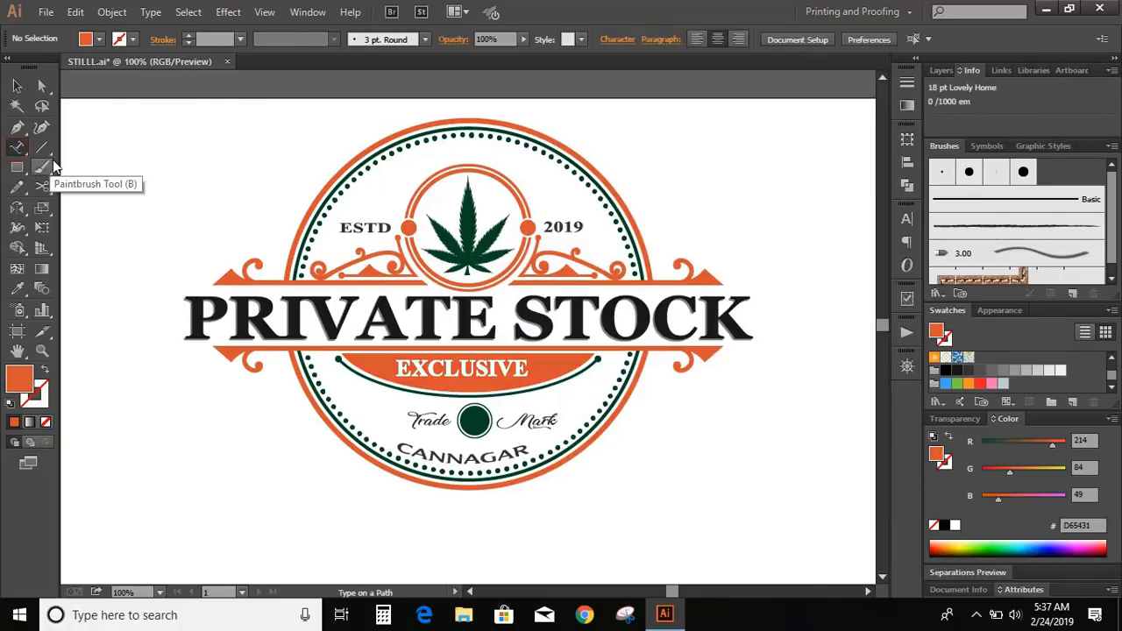
{"action": "left_click", "coordinate": [22, 151]}
{"action": "left_click", "coordinate": [60, 148]}
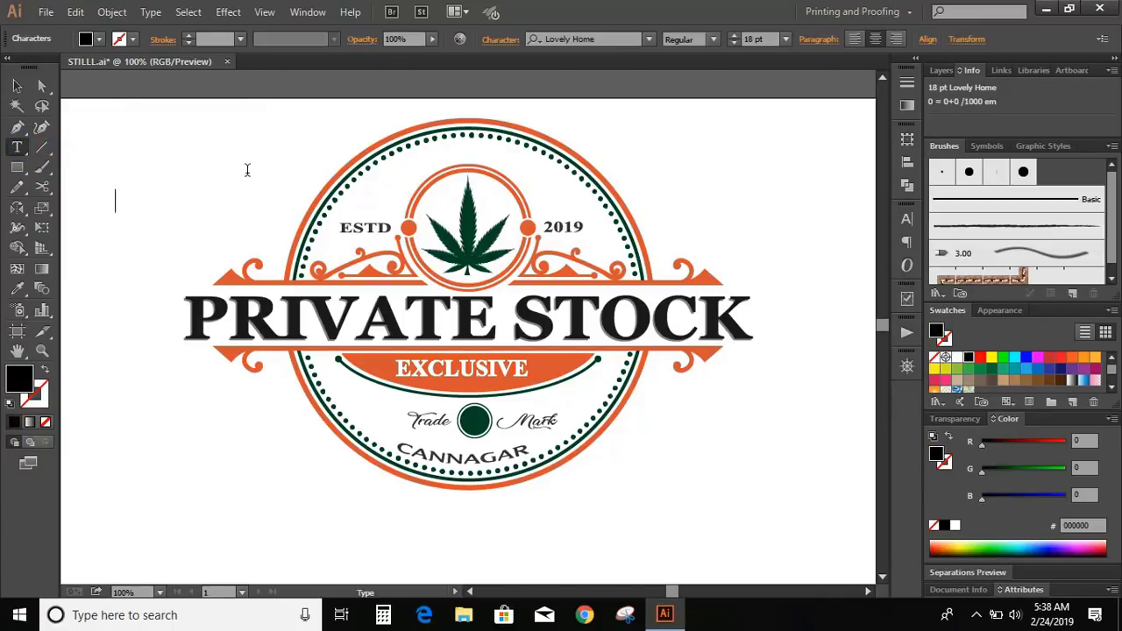
{"action": "left_click", "coordinate": [17, 85]}
{"action": "left_click", "coordinate": [131, 148]}
{"action": "key", "text": "t"}
{"action": "left_click", "coordinate": [108, 236]}
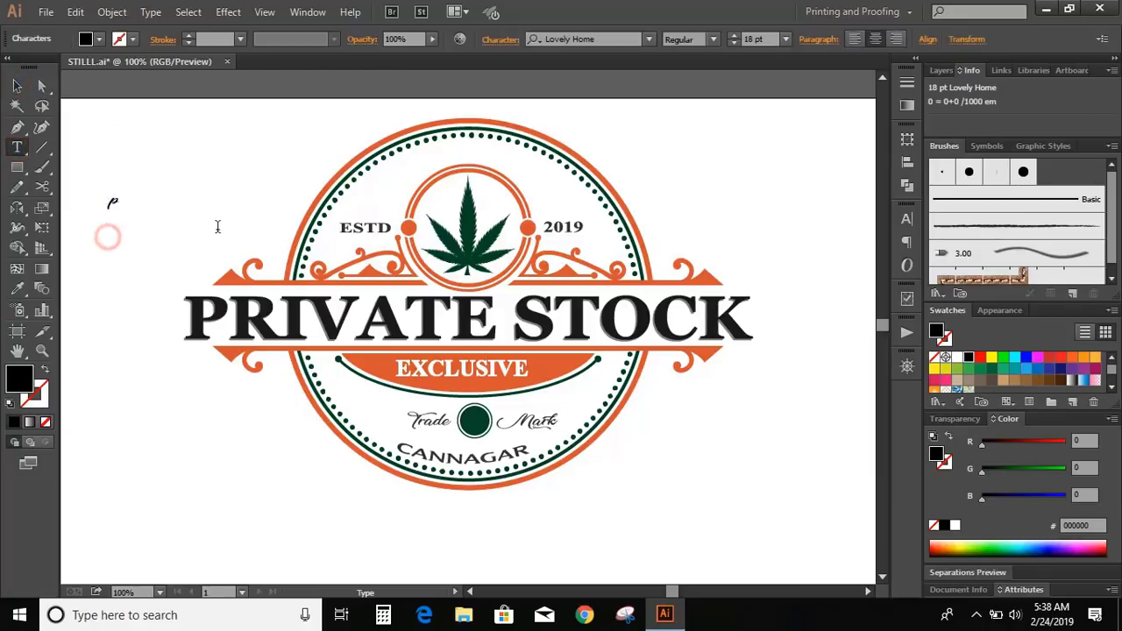
{"action": "left_click", "coordinate": [17, 85]}
{"action": "left_click", "coordinate": [114, 155]}
{"action": "left_click_drag", "start_coordinate": [93, 176], "coordinate": [136, 252]}
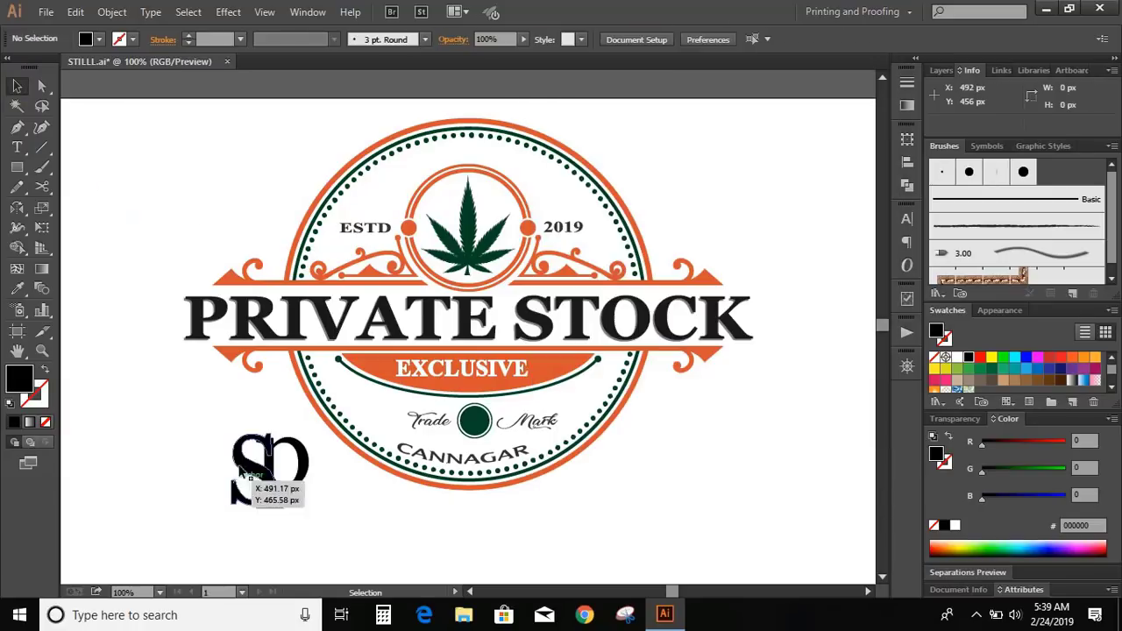
Overlap the large S and p letter shapes below the badge's left side to form a monogram
{"action": "left_click_drag", "start_coordinate": [238, 481], "coordinate": [263, 475]}
{"action": "left_click_drag", "start_coordinate": [269, 521], "coordinate": [268, 527]}
{"action": "left_click", "coordinate": [323, 508]}
Offset the monogram's paths by 3 px with mitered joins and fill the offset shapes yellow
{"action": "left_click_drag", "start_coordinate": [208, 425], "coordinate": [314, 522]}
{"action": "left_click", "coordinate": [113, 12]}
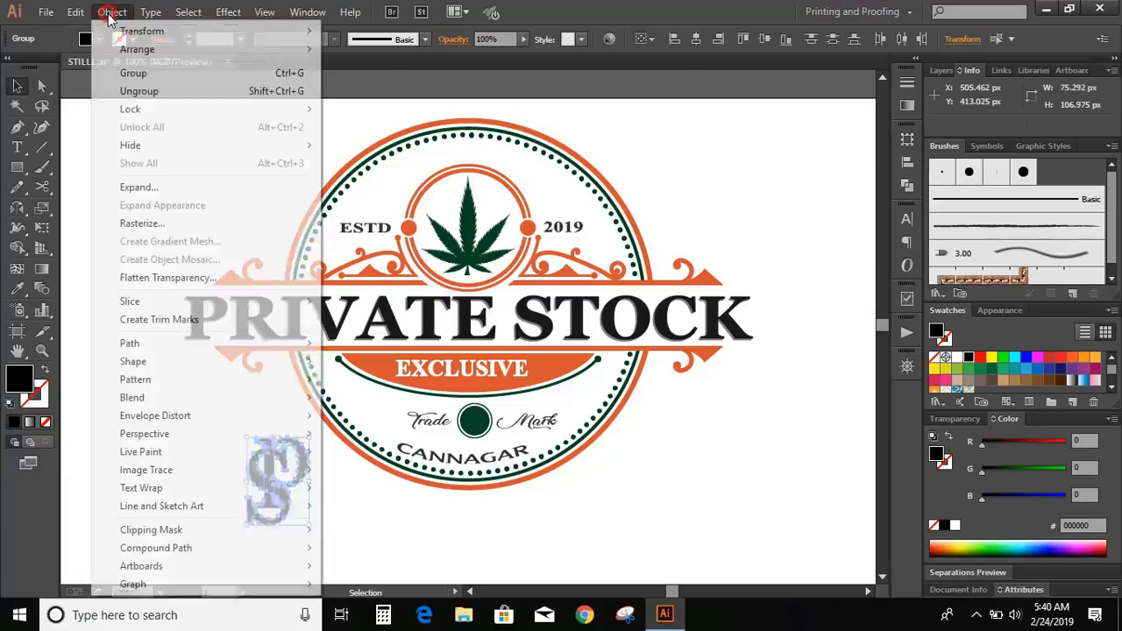
{"action": "mouse_move", "coordinate": [236, 363]}
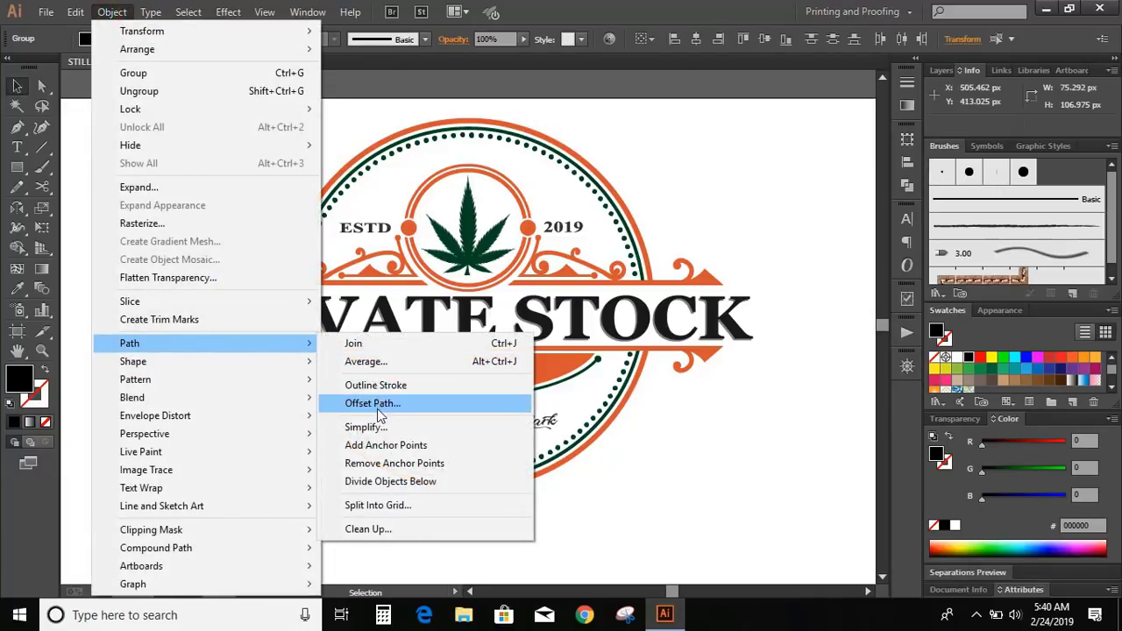
{"action": "left_click", "coordinate": [388, 406]}
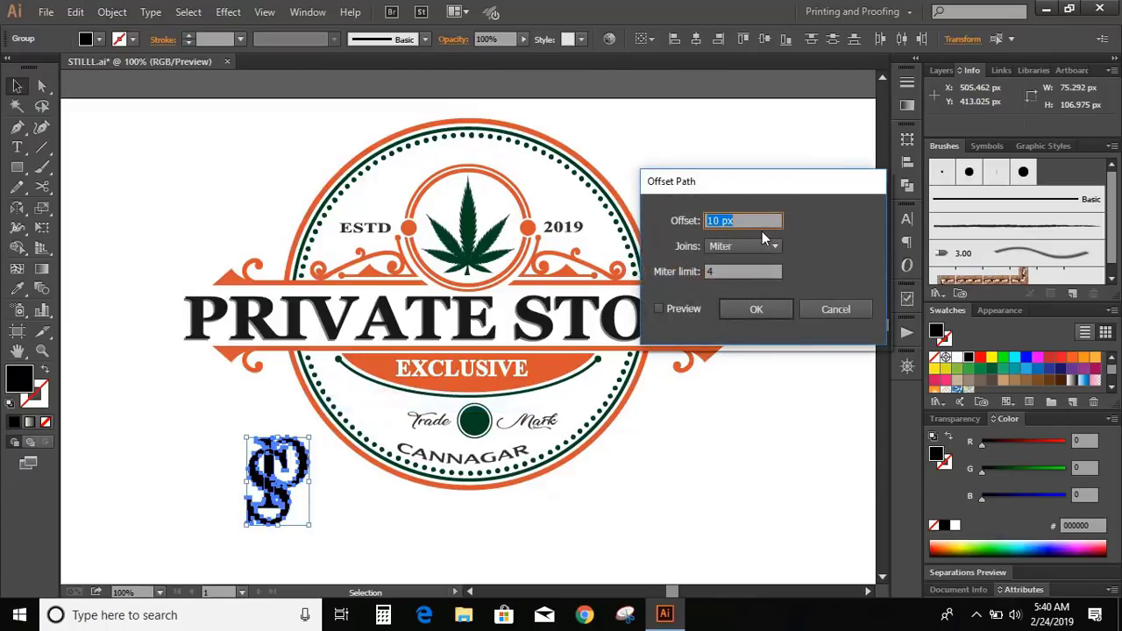
{"action": "type", "text": "3"}
{"action": "left_click", "coordinate": [662, 309]}
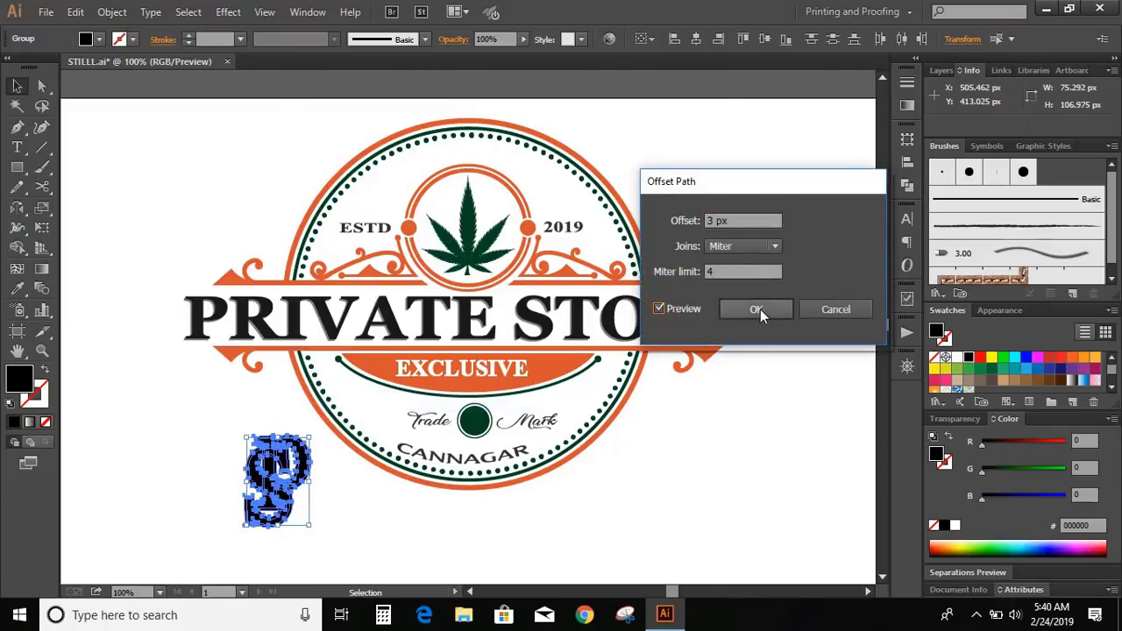
{"action": "left_click", "coordinate": [760, 309]}
{"action": "left_click", "coordinate": [991, 358]}
Remove the offset bands where the S crosses the p's stem and bowl with the Shape Builder, leaving white gaps
{"action": "left_click_drag", "start_coordinate": [314, 111], "coordinate": [635, 478]}
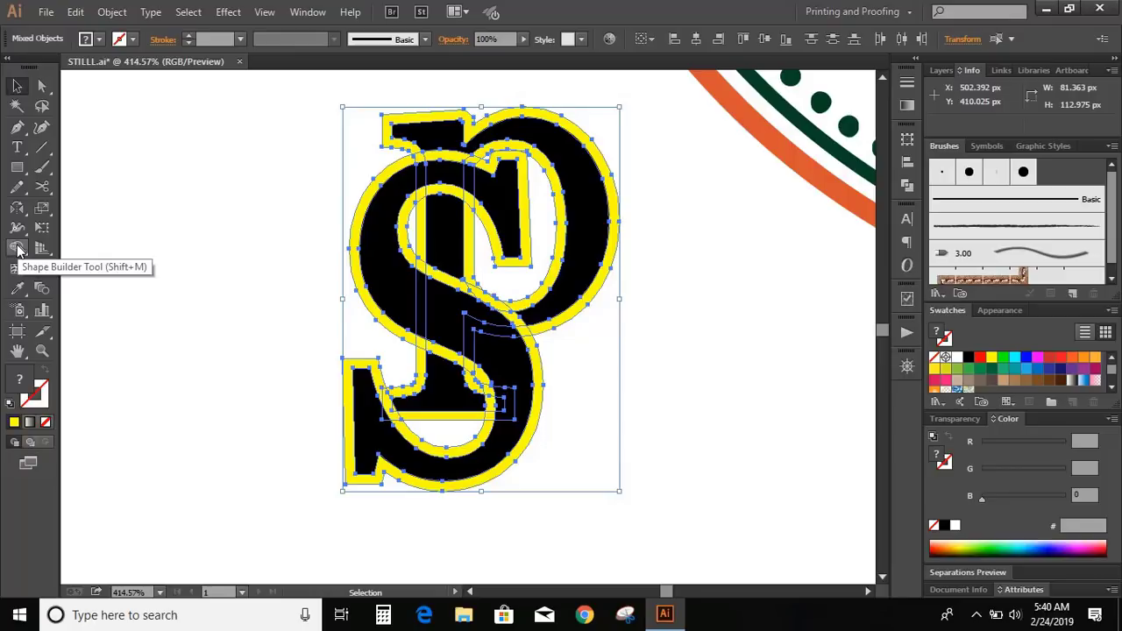
{"action": "left_click", "coordinate": [18, 249]}
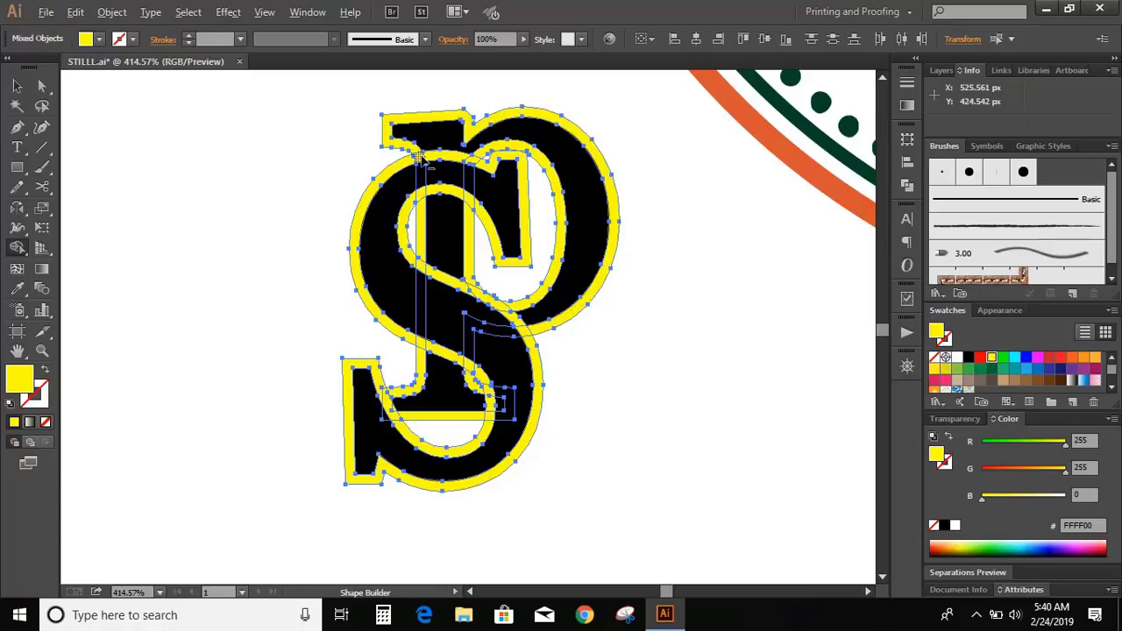
{"action": "left_click_drag", "start_coordinate": [422, 173], "coordinate": [423, 211]}
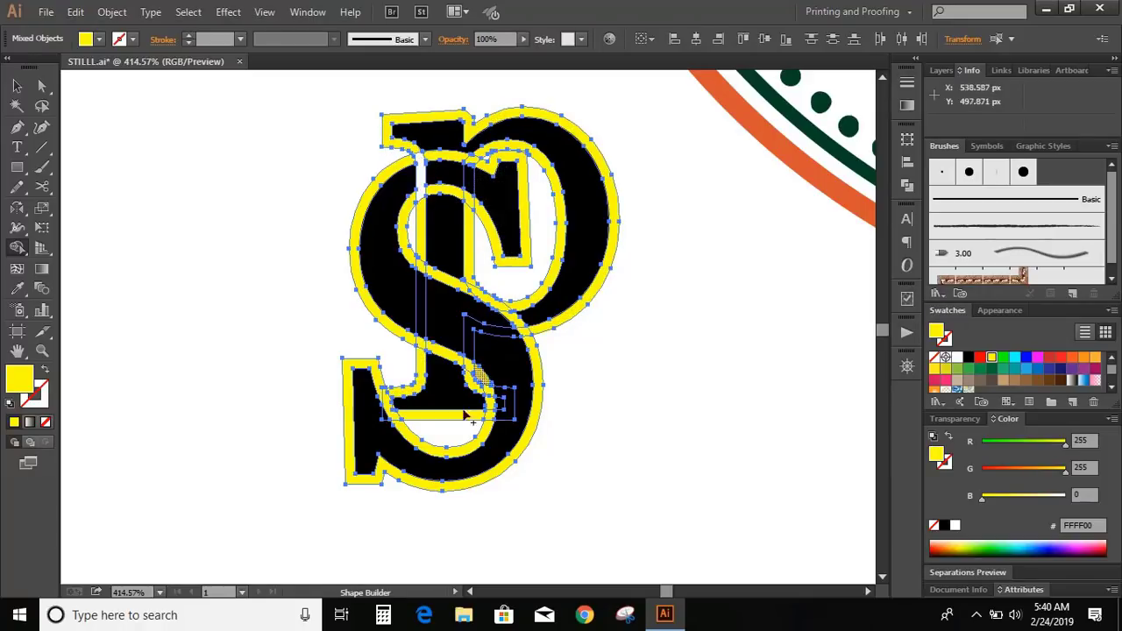
{"action": "mouse_move", "coordinate": [417, 263]}
{"action": "left_mouse_down"}
{"action": "mouse_move", "coordinate": [492, 302]}
{"action": "mouse_move", "coordinate": [535, 354]}
{"action": "left_mouse_up"}
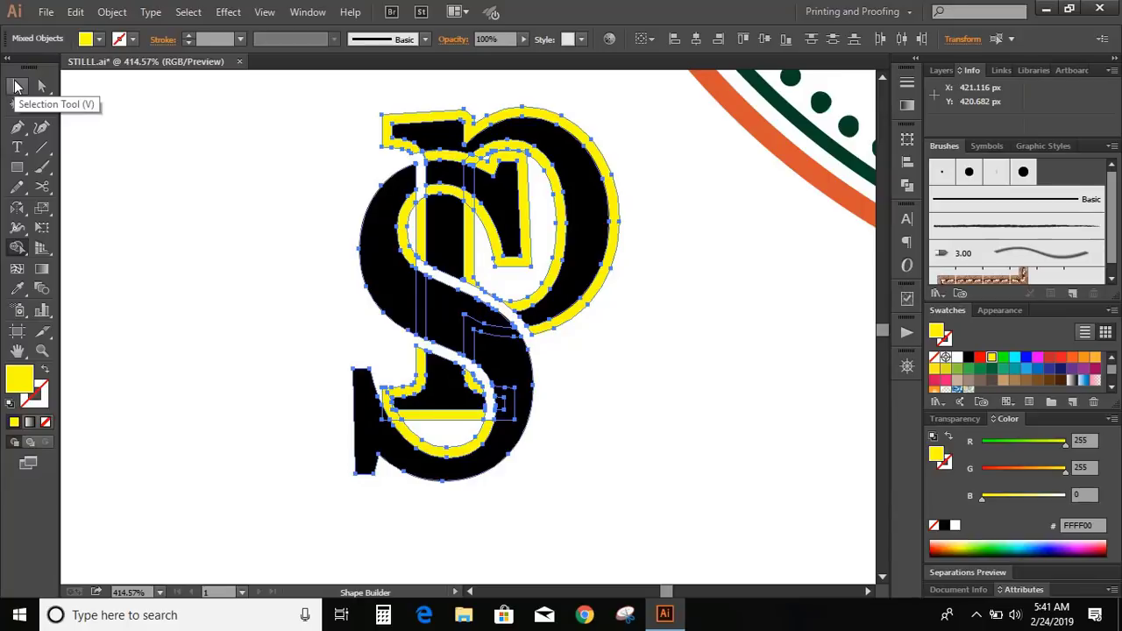
Delete the leftover yellow outline pieces around the p and S of the monogram
{"action": "left_click", "coordinate": [18, 85]}
{"action": "left_click", "coordinate": [112, 193]}
{"action": "left_click_drag", "start_coordinate": [439, 447], "coordinate": [581, 433]}
{"action": "key", "text": "ctrl+z"}
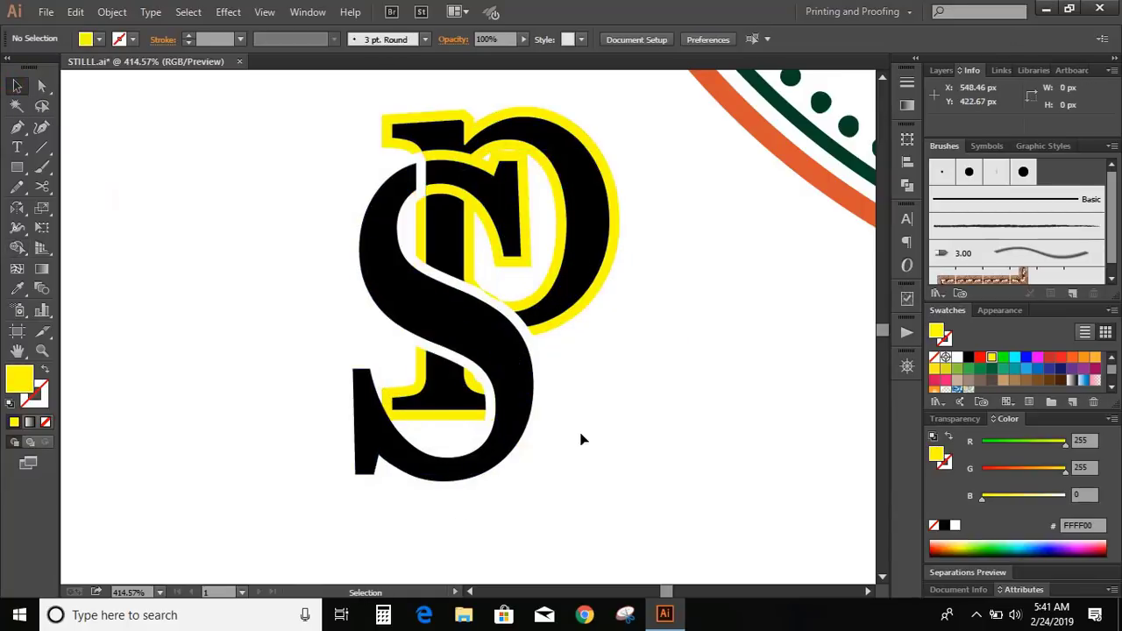
{"action": "left_click", "coordinate": [450, 426]}
{"action": "key", "text": "Delete"}
{"action": "left_click", "coordinate": [525, 261]}
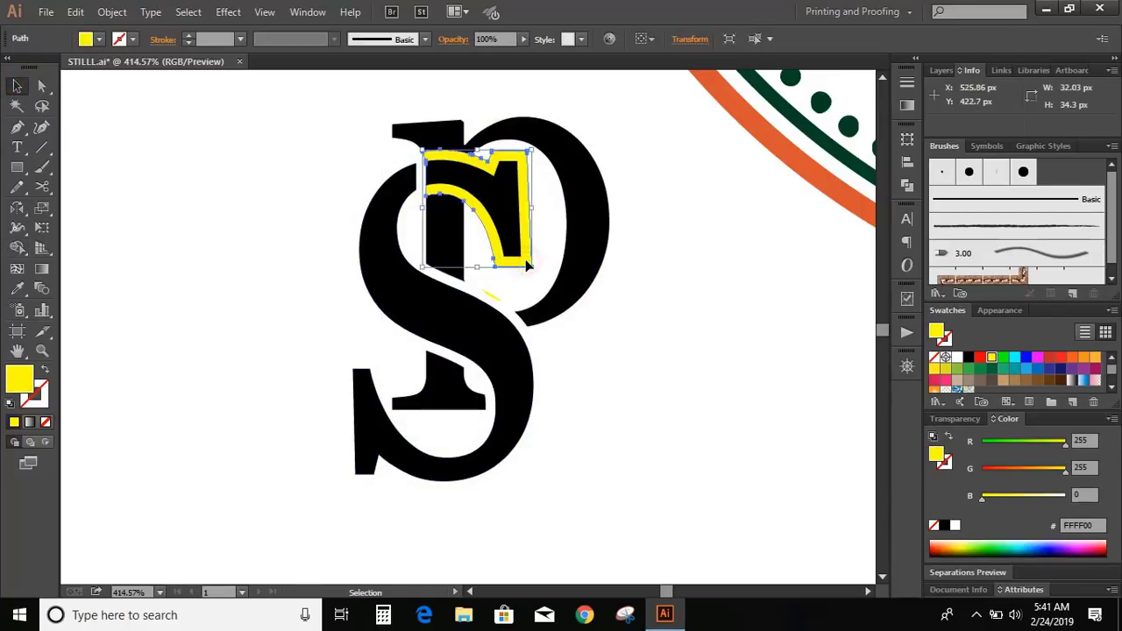
{"action": "key", "text": "Delete"}
{"action": "double_click", "coordinate": [507, 221]}
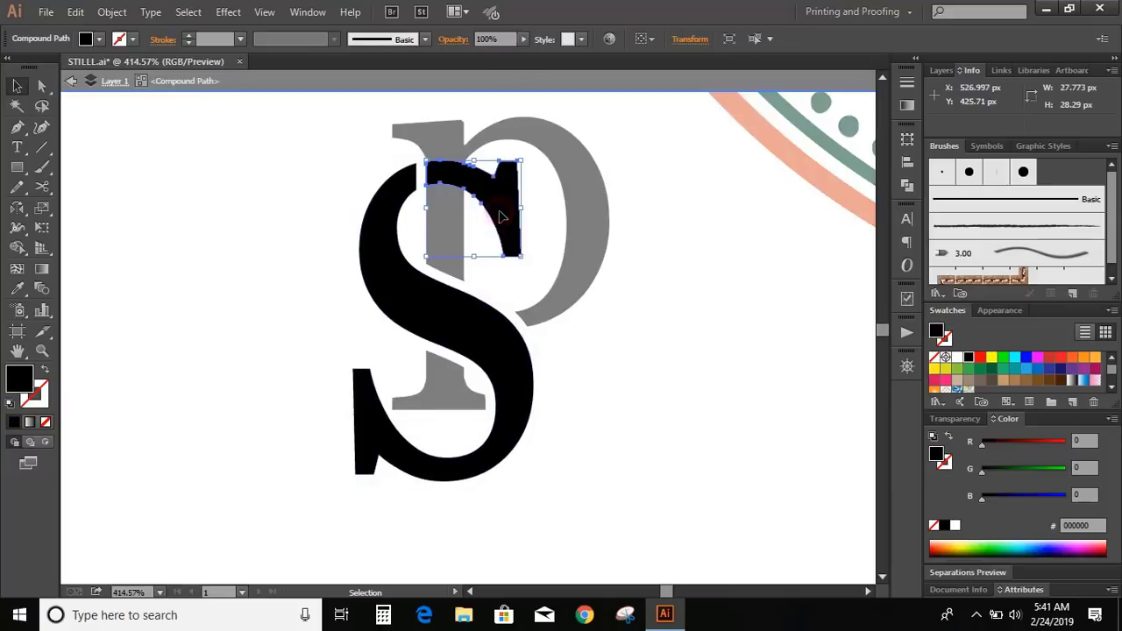
{"action": "left_click", "coordinate": [500, 216]}
{"action": "double_click", "coordinate": [669, 280]}
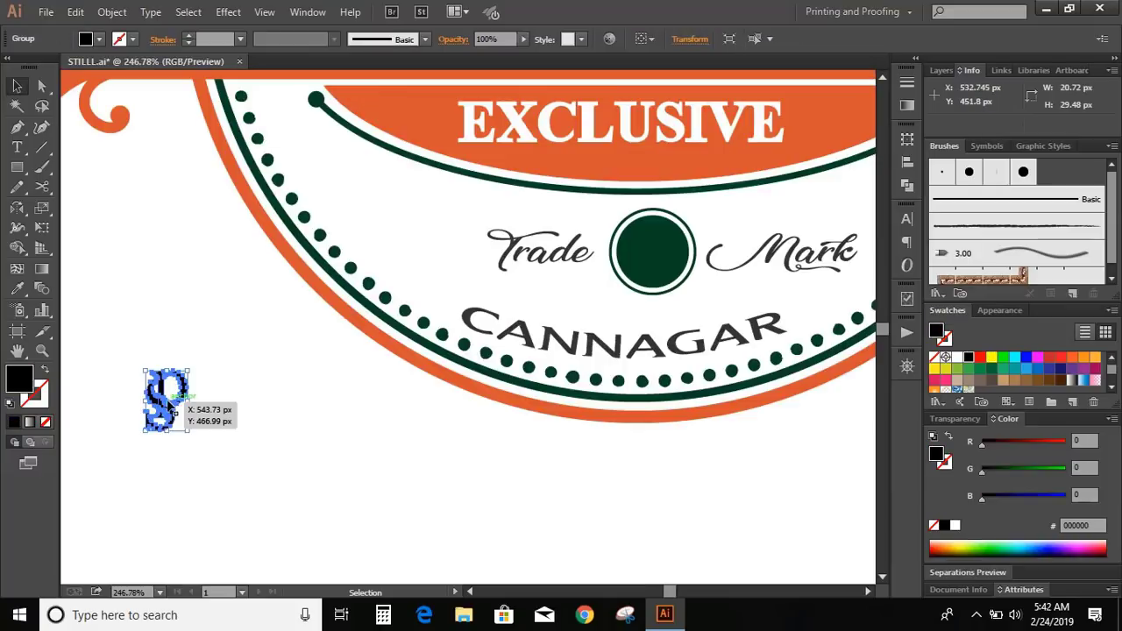
Move the SP monogram onto the green disc between Trade and Mark and fill it white
{"action": "left_click_drag", "start_coordinate": [169, 401], "coordinate": [657, 254]}
{"action": "left_click", "coordinate": [954, 526]}
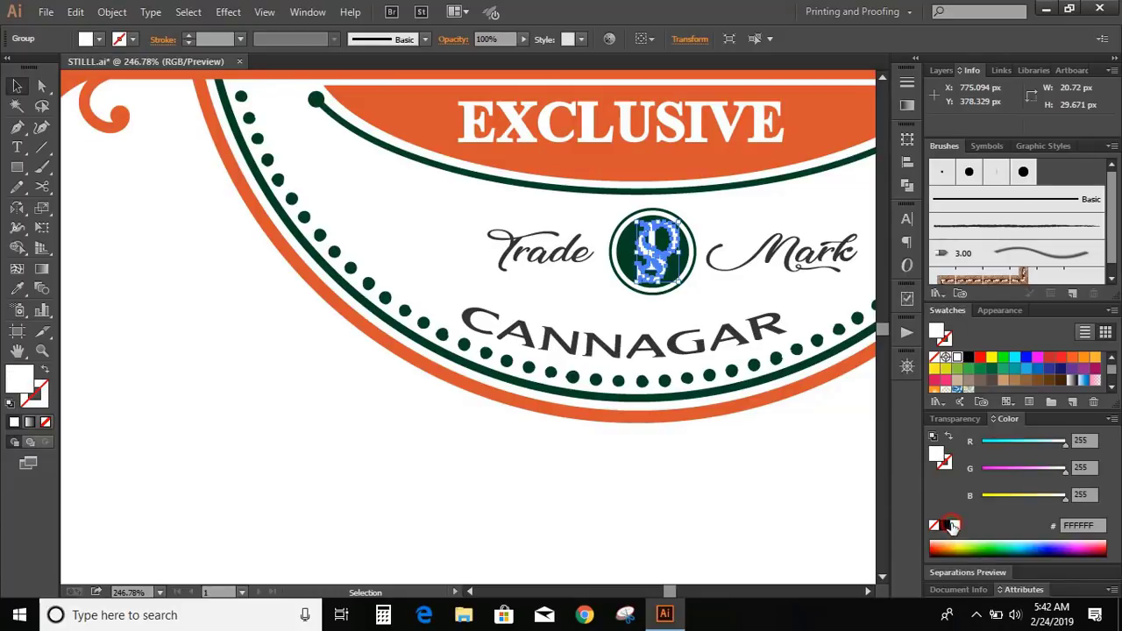
{"action": "left_click", "coordinate": [711, 489]}
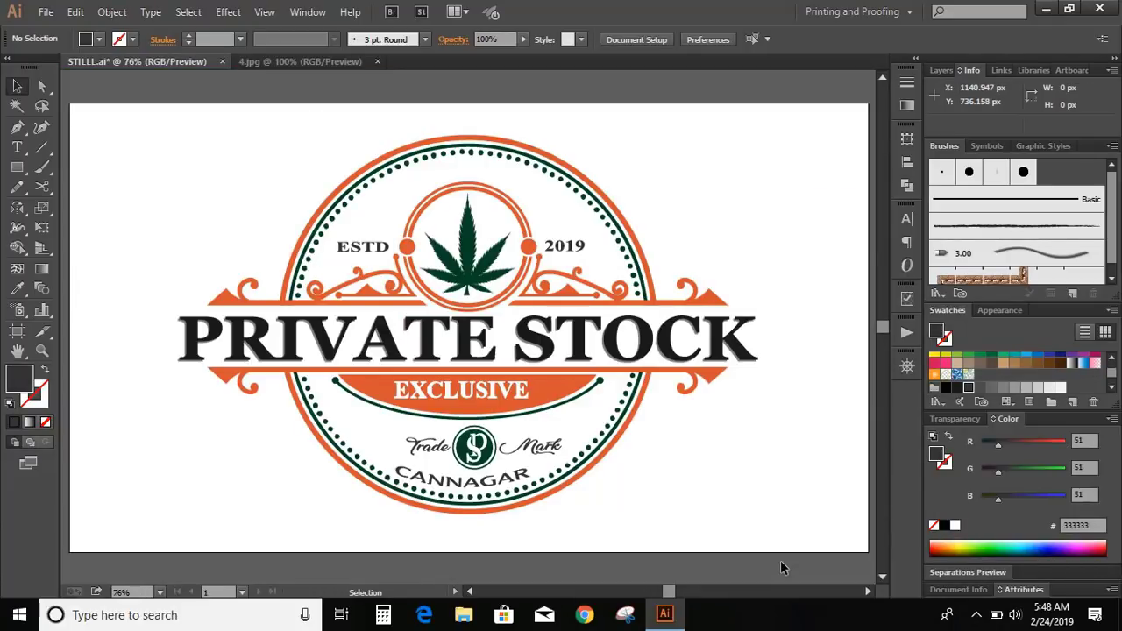